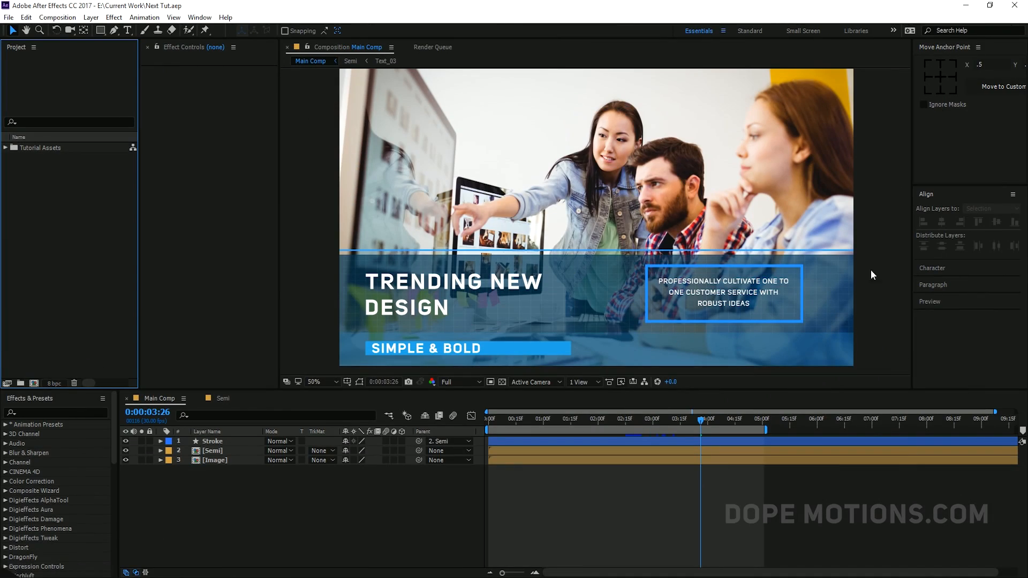
Create a 1920 × 1080 px composition named Main and set its preview resolution to Half
click(34, 384)
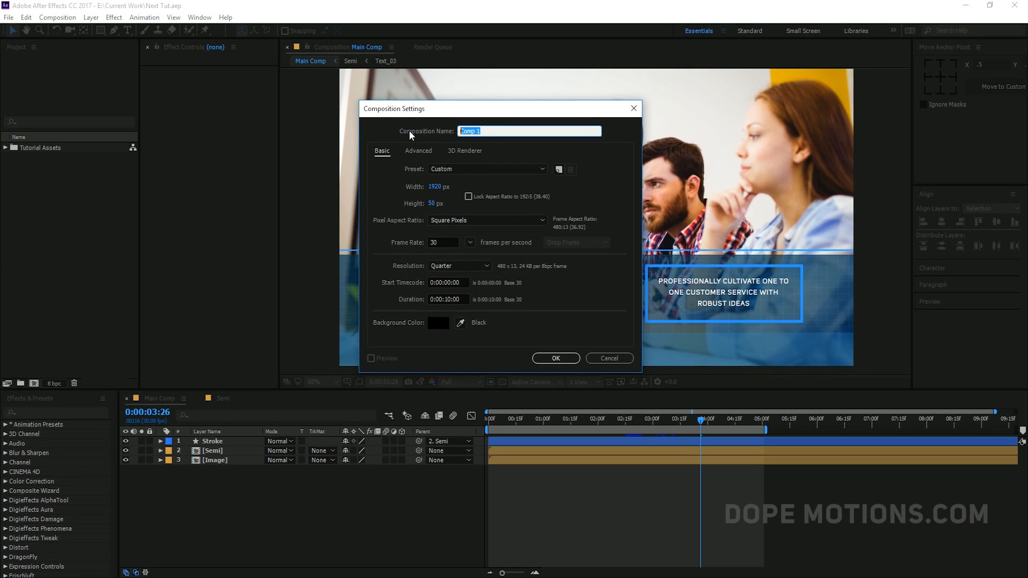
text(Main)
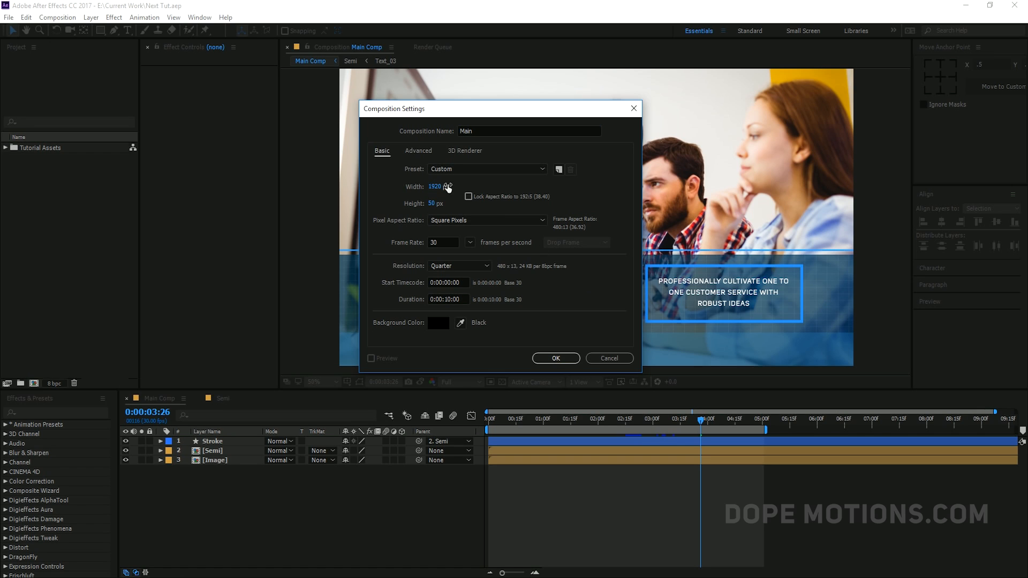
click(431, 203)
text(1080)
click(415, 266)
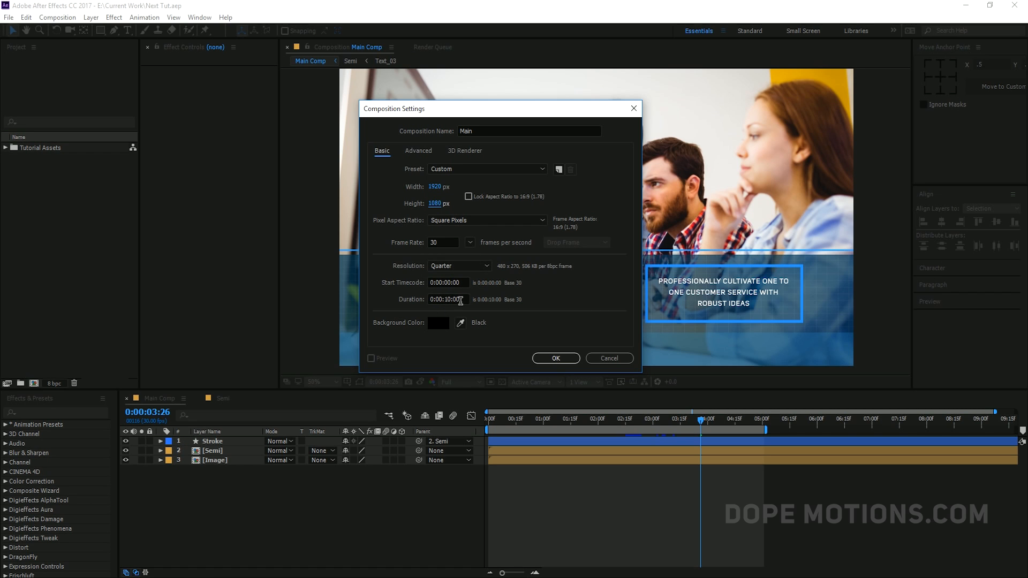
click(556, 358)
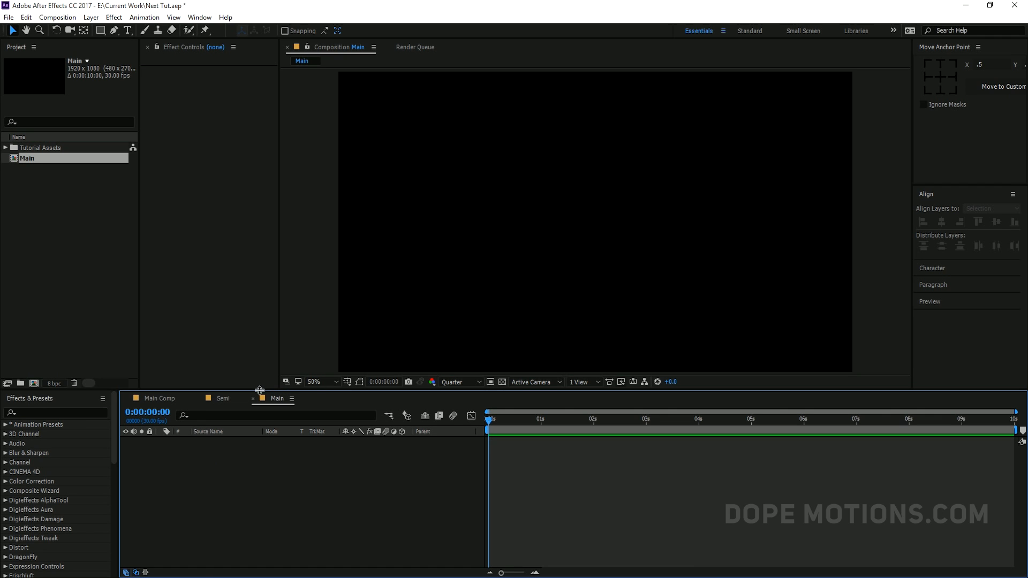
click(461, 383)
click(465, 447)
Create a second composition named Semi, 1920 px wide with a height of 400 px
click(33, 384)
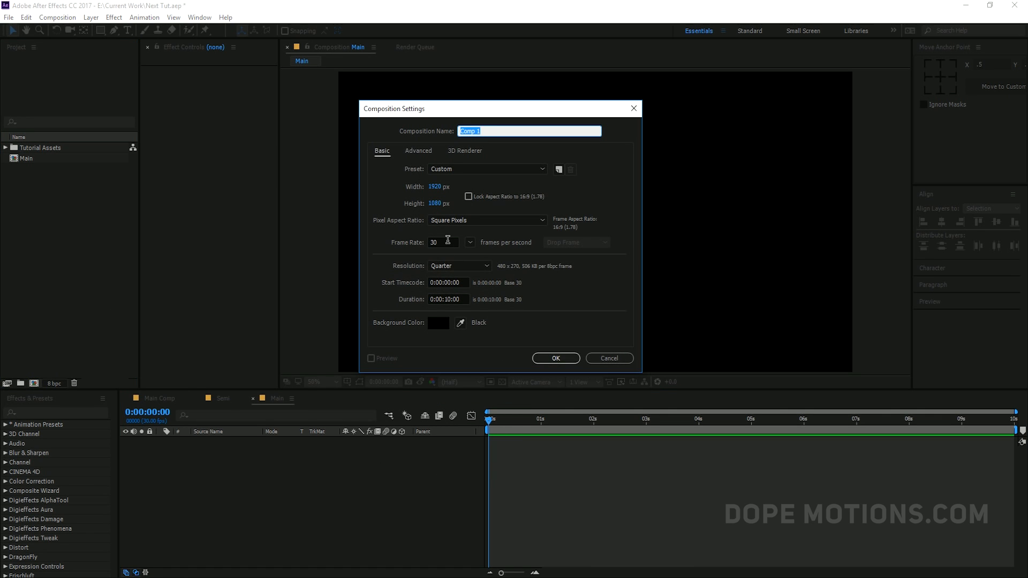
click(435, 202)
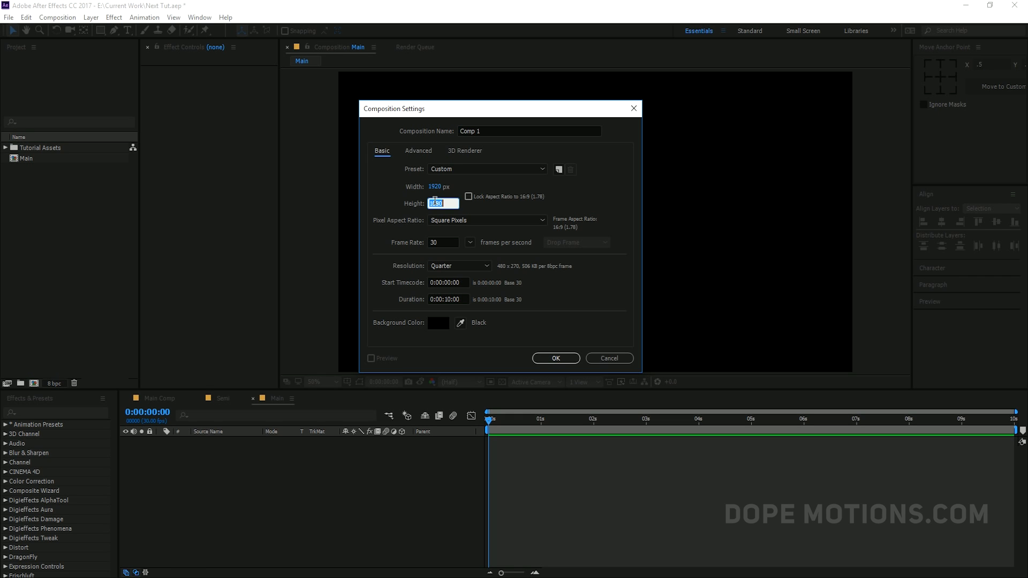
text(400)
key(Return)
click(501, 129)
text(Semi)
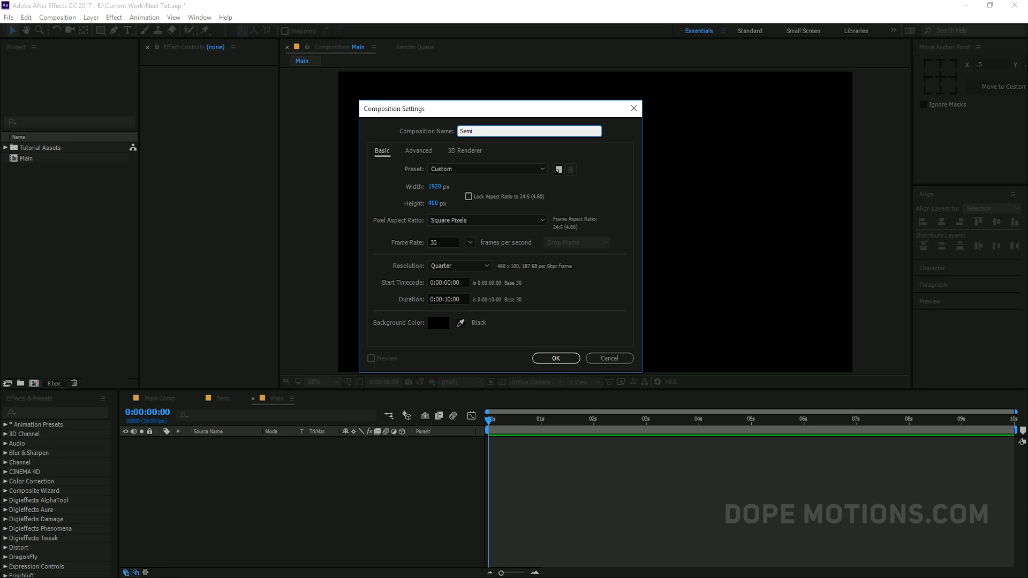
click(591, 291)
drag(512, 110, 500, 71)
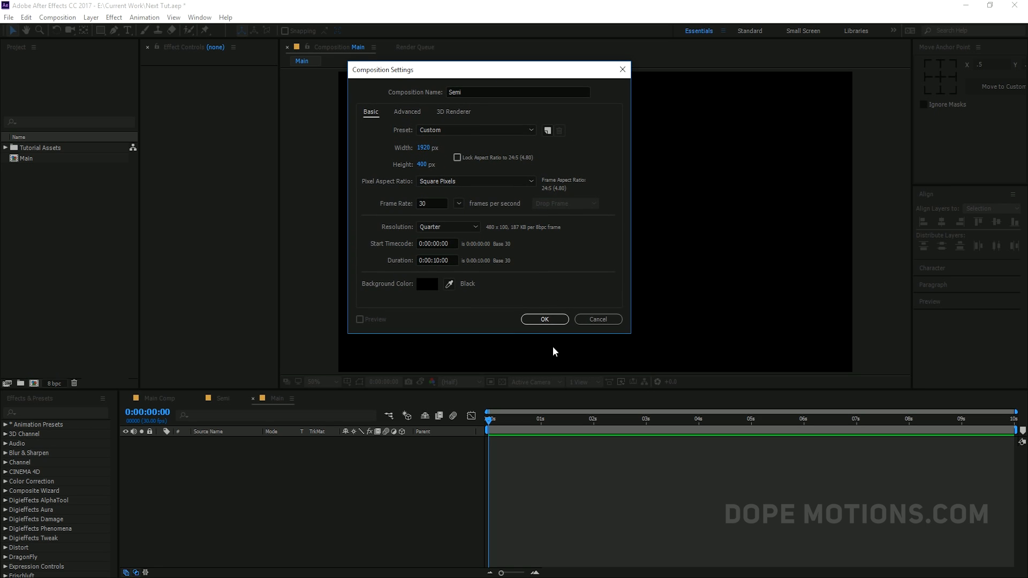
click(545, 320)
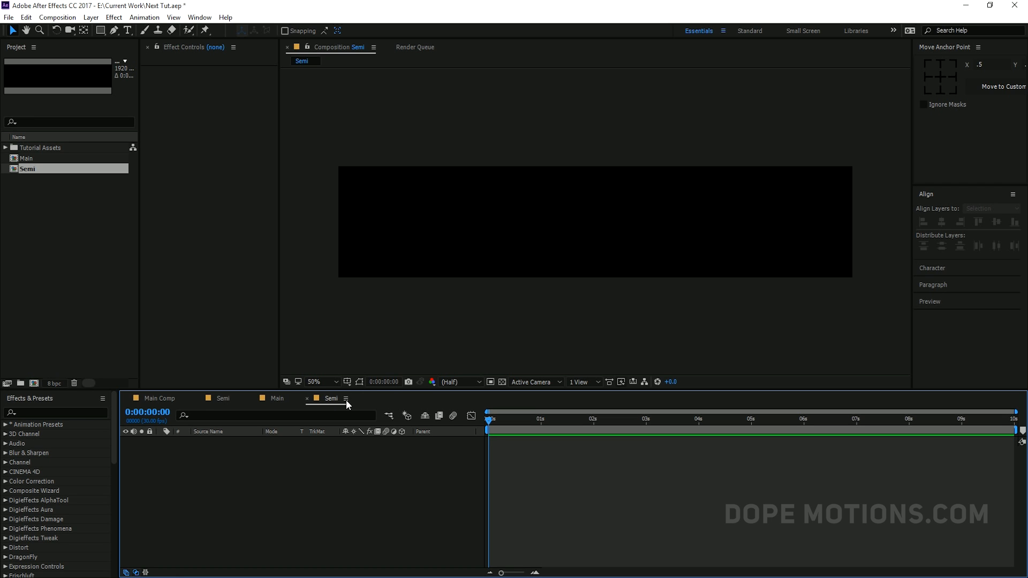
click(223, 399)
click(165, 398)
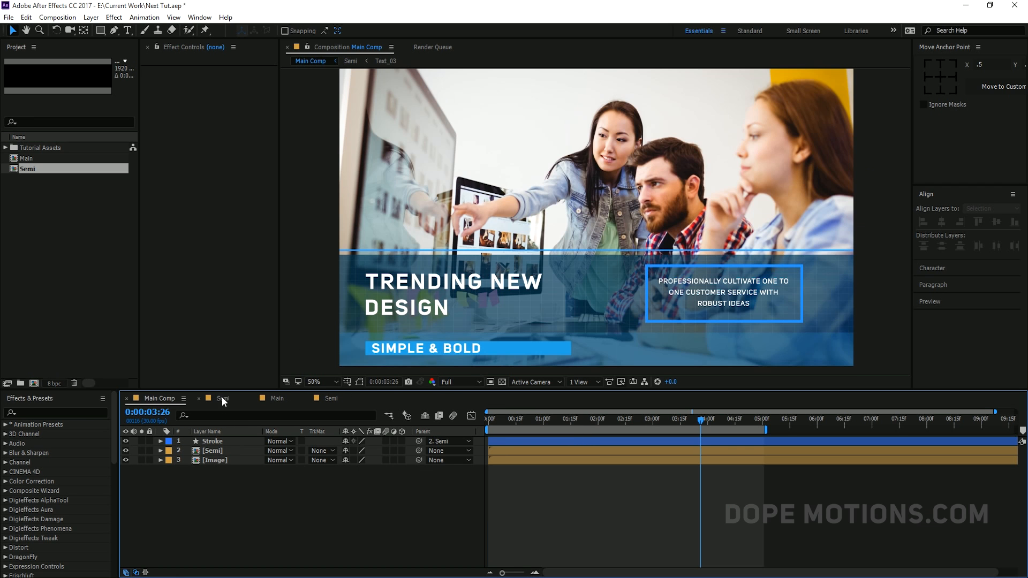
click(228, 398)
click(274, 399)
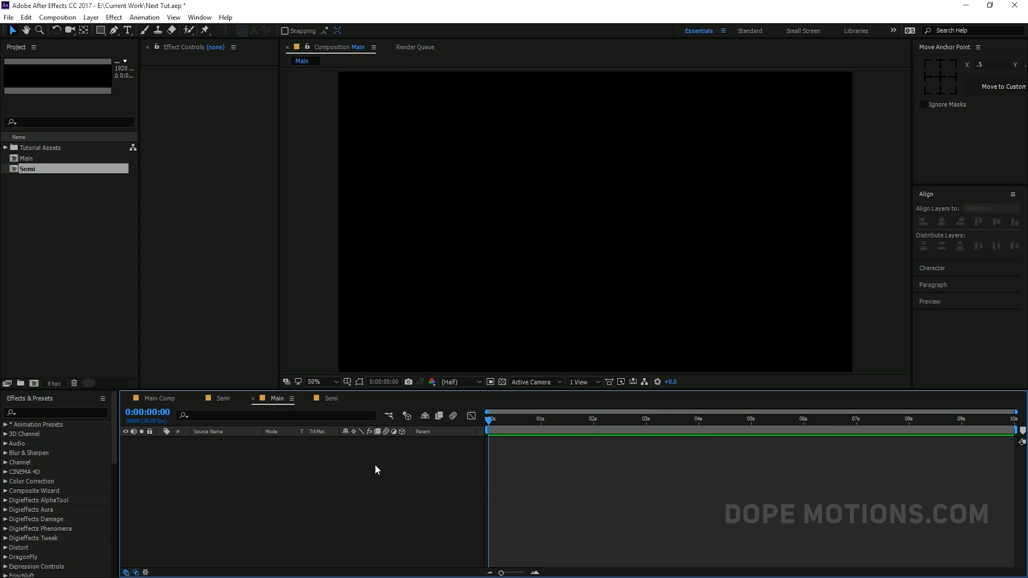
key(ctrl+n)
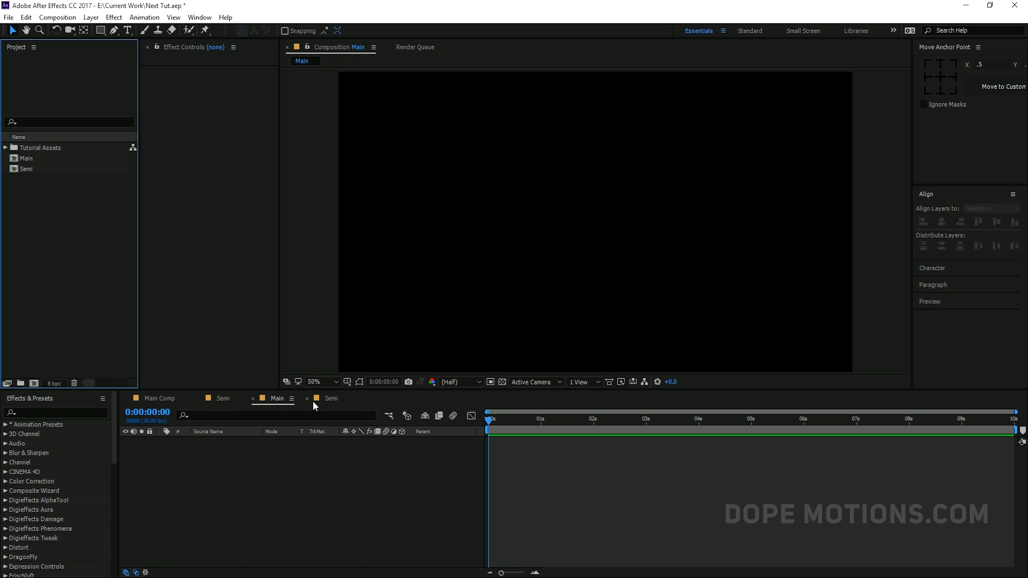
Add a white solid named BG at full composition size to the new, empty Semi composition
click(327, 399)
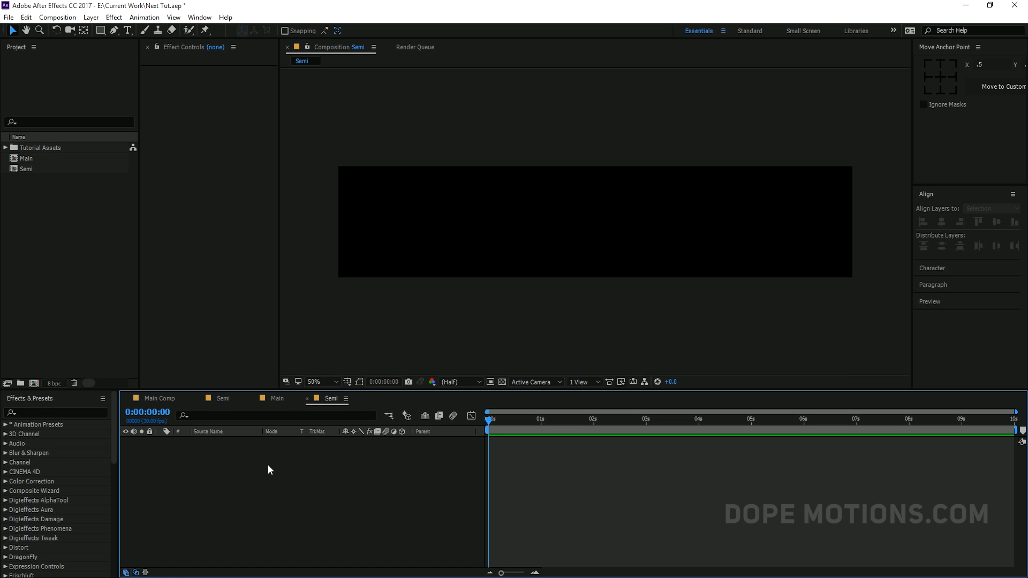
key(ctrl+y)
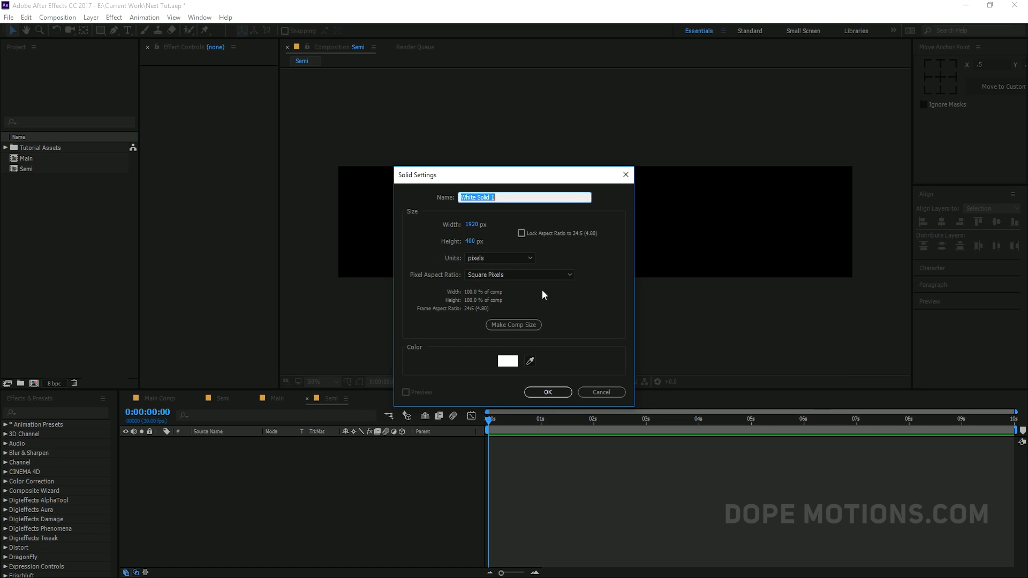
text(BG)
click(544, 392)
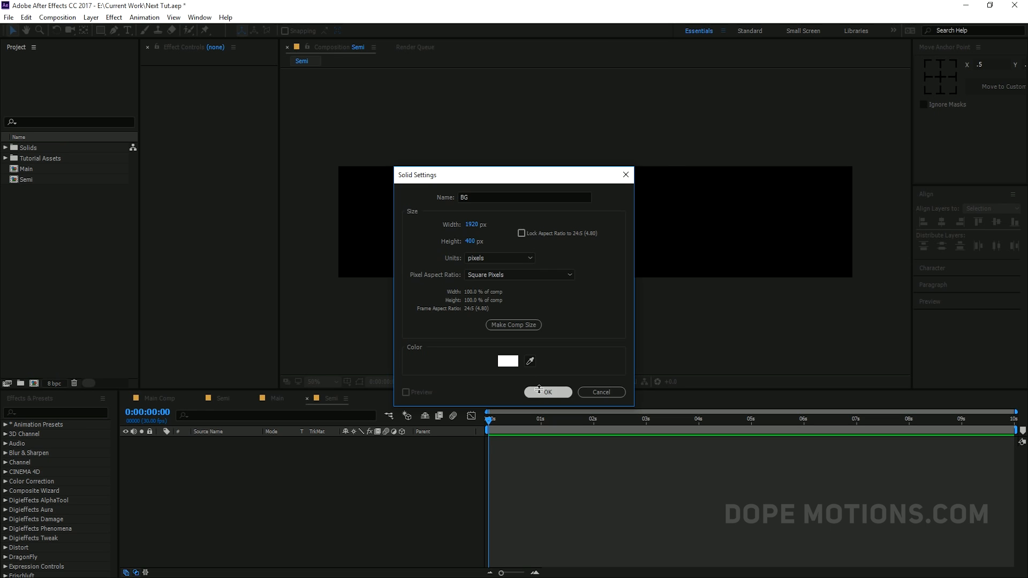
click(223, 504)
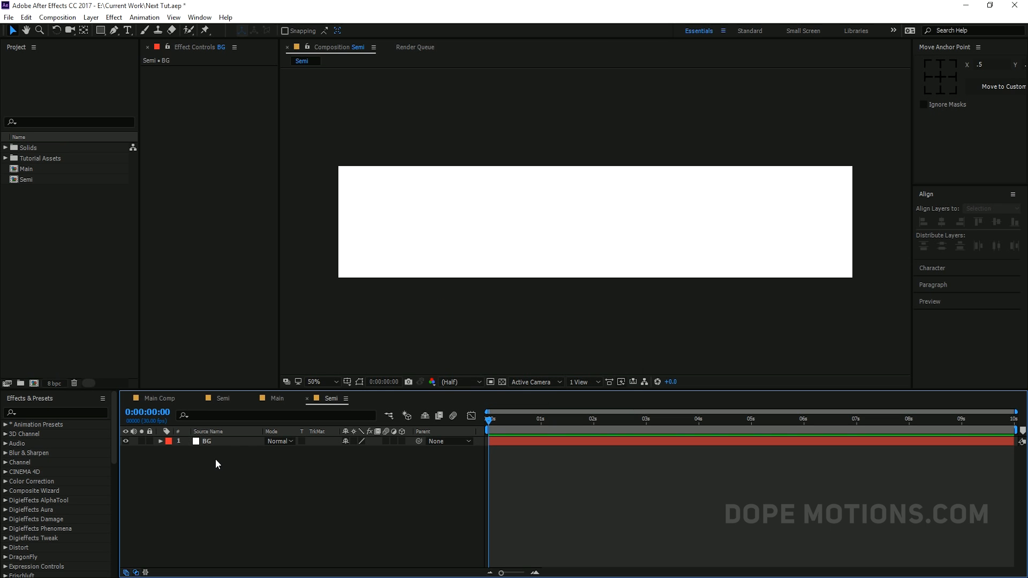
Apply the Fill effect to the BG solid and set its color to dark blue
click(212, 444)
key(ctrl+space)
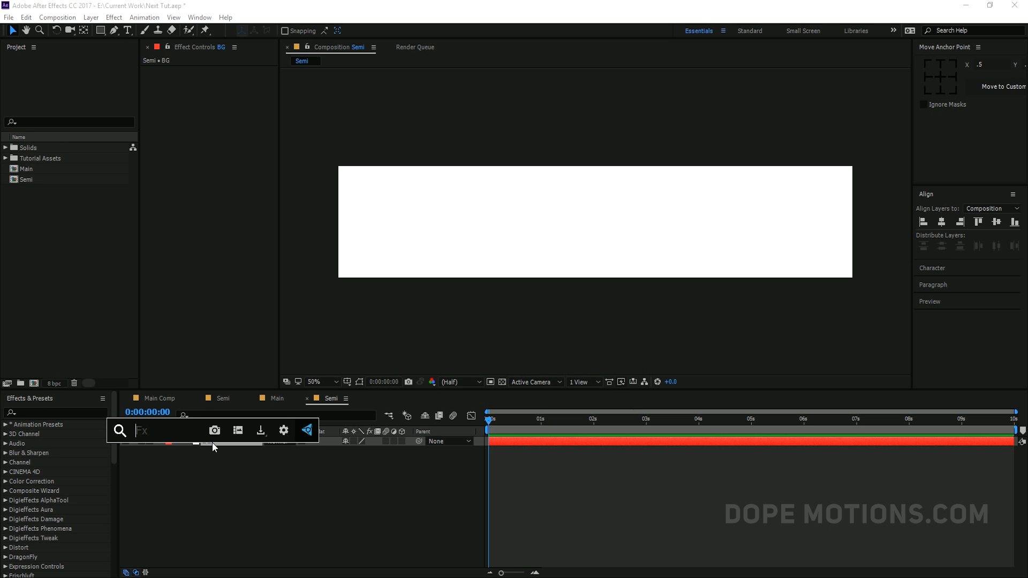
text(fill)
click(159, 464)
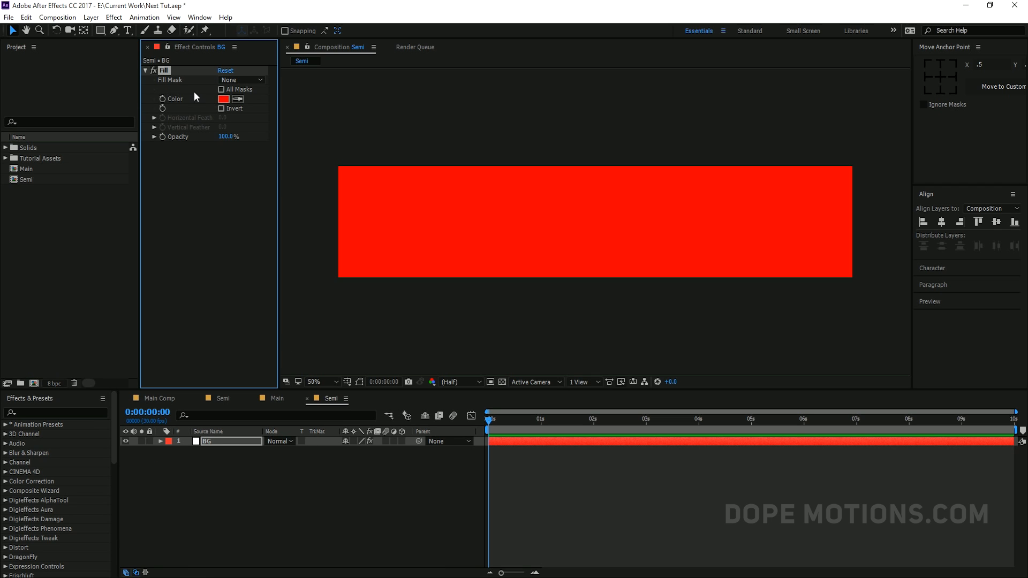
click(224, 99)
mouse_move(228, 320)
mouse_down()
mouse_move(214, 285)
mouse_move(225, 312)
mouse_move(213, 303)
mouse_move(209, 348)
mouse_up()
click(311, 259)
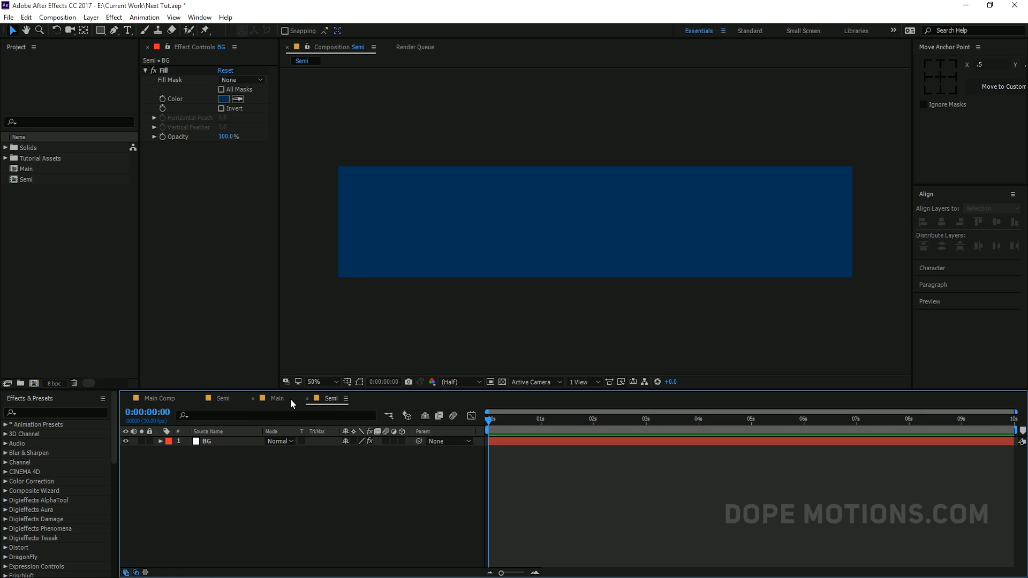
Place the new Semi composition in Main, show its layer controls, and align it to the bottom edge of the frame
click(270, 400)
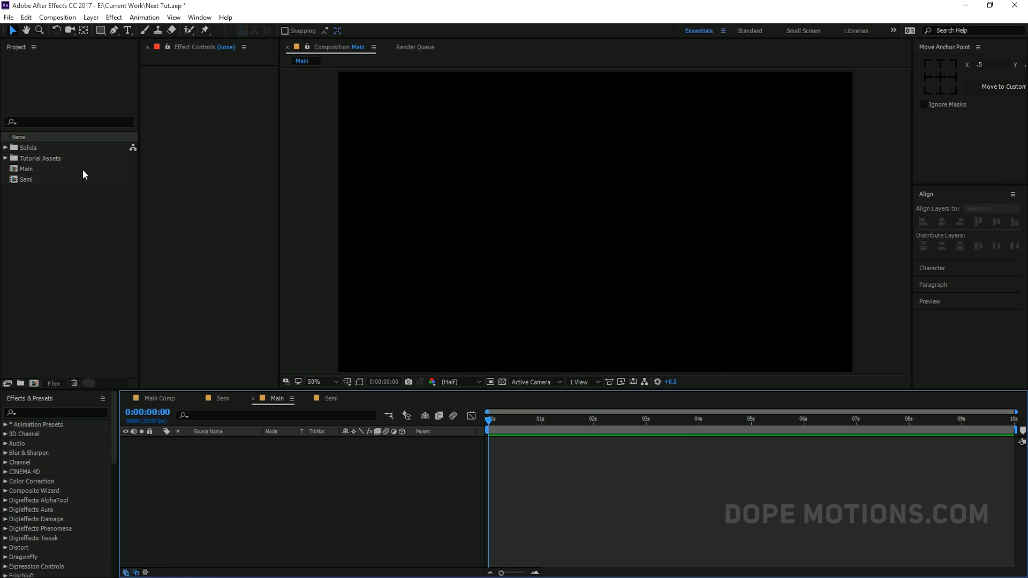
click(27, 180)
drag(33, 182, 209, 466)
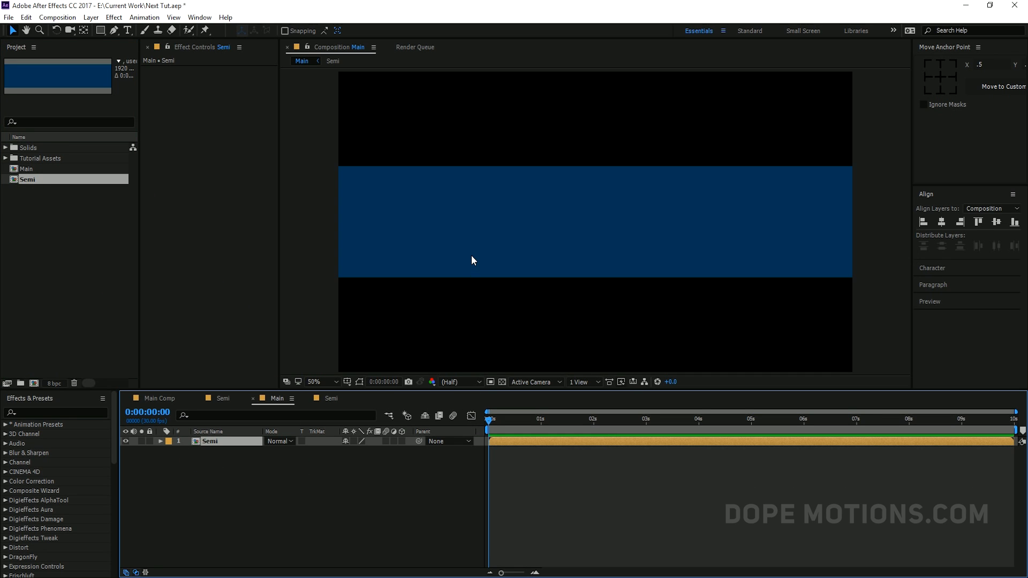
click(360, 382)
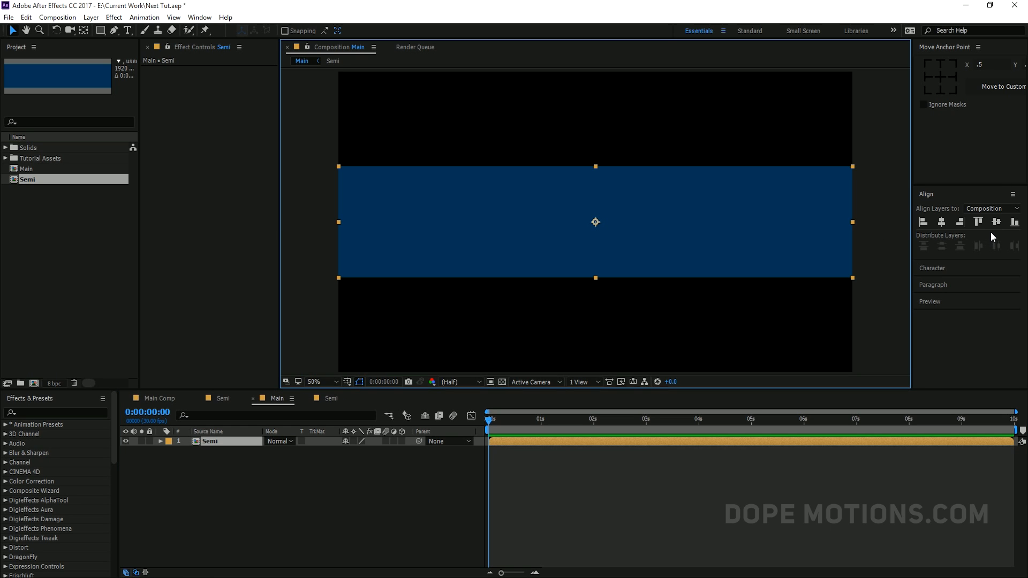
click(1013, 221)
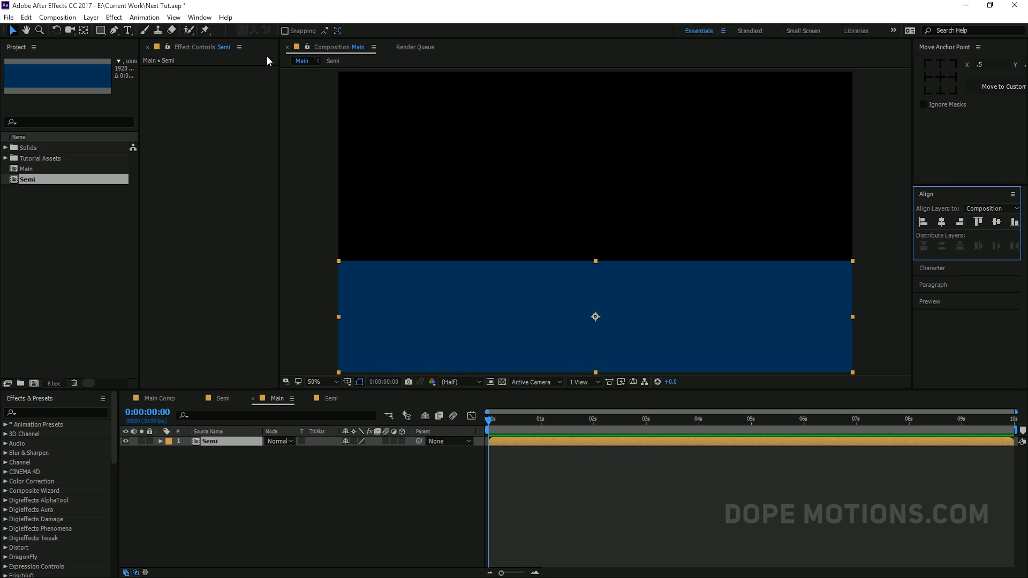
click(199, 17)
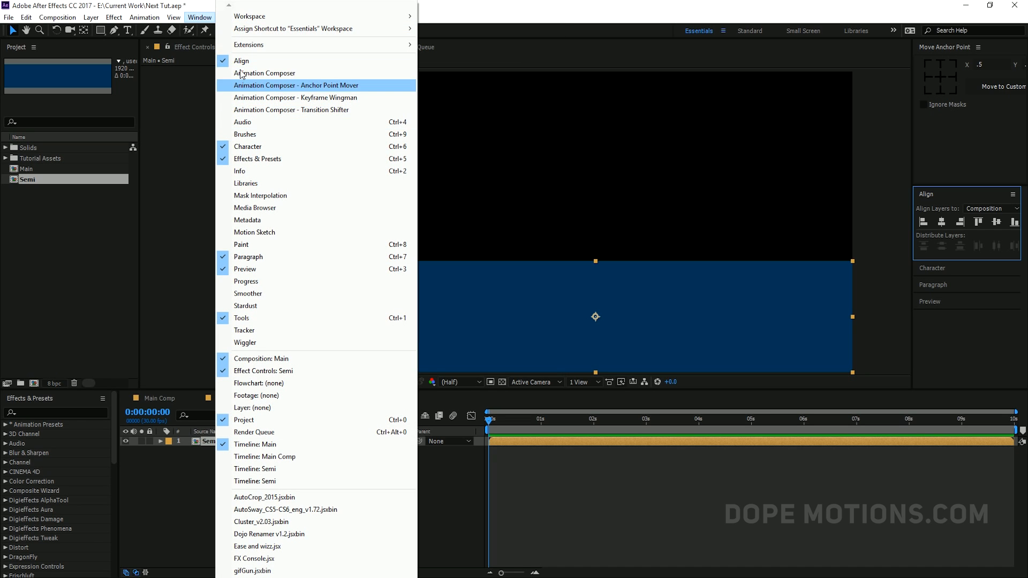
click(171, 477)
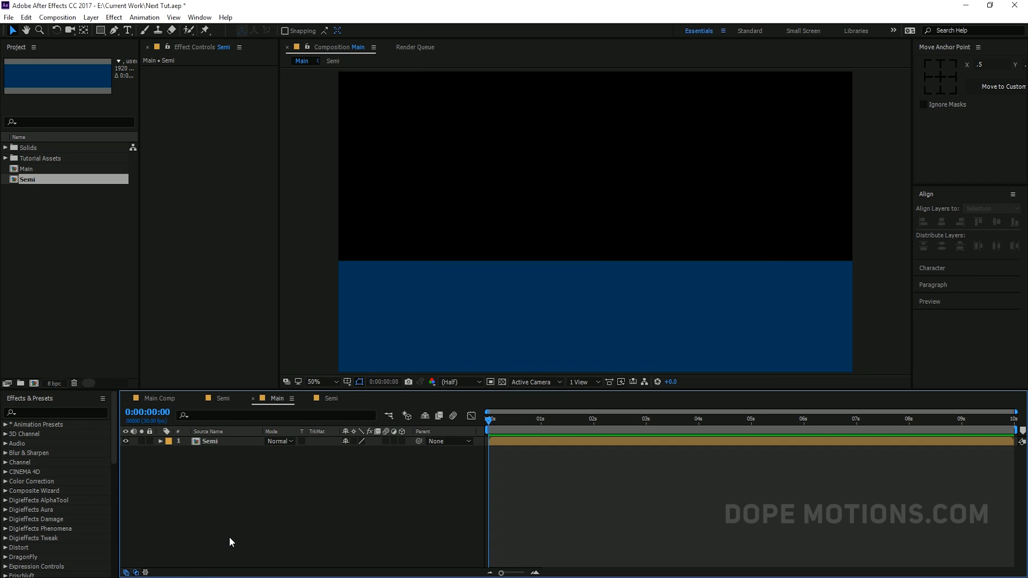
Create a composition named Footage, 1920 px wide with a height of 1080 px
click(62, 323)
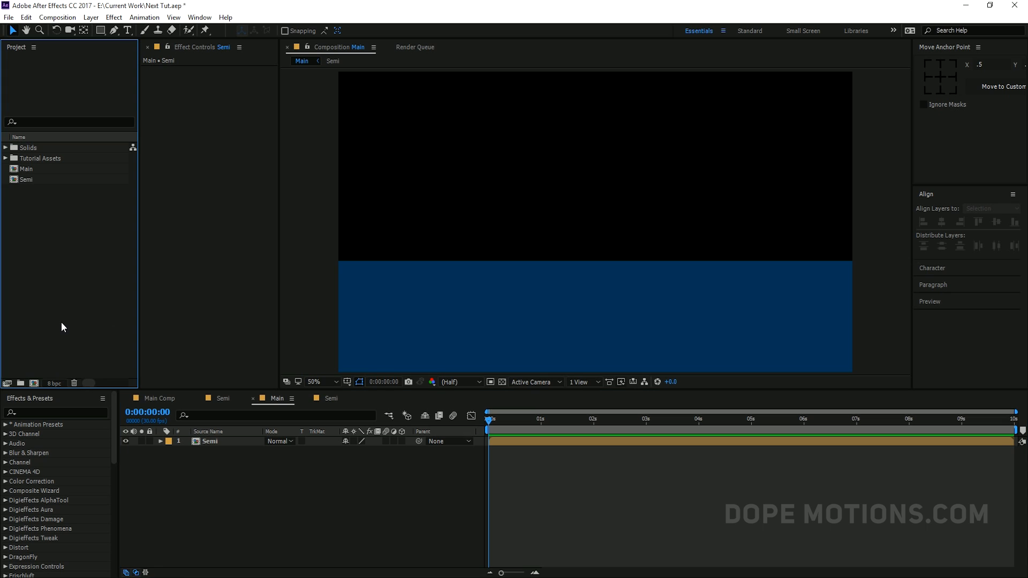
click(34, 383)
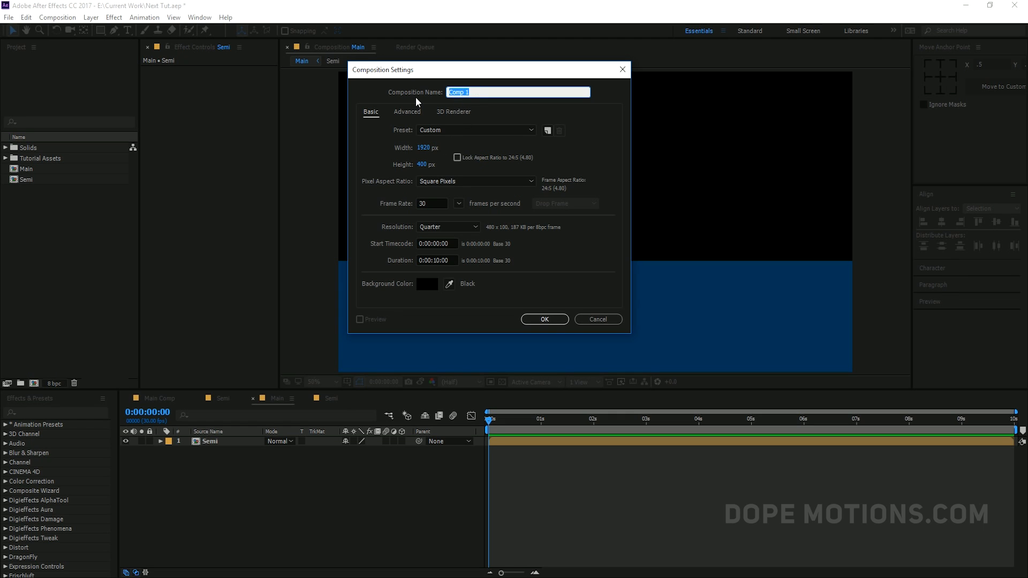
text(Footage)
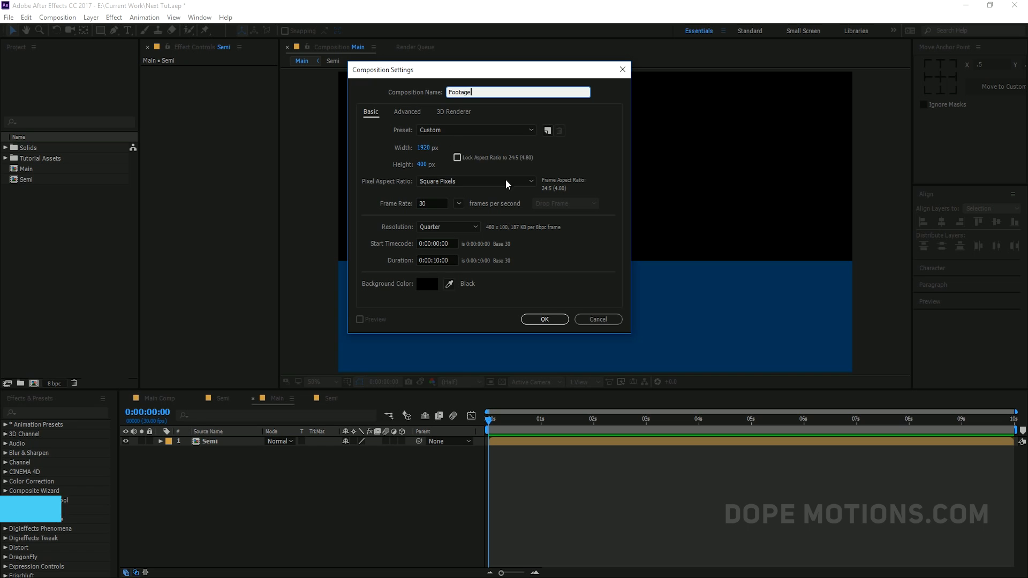
click(423, 164)
text(1080)
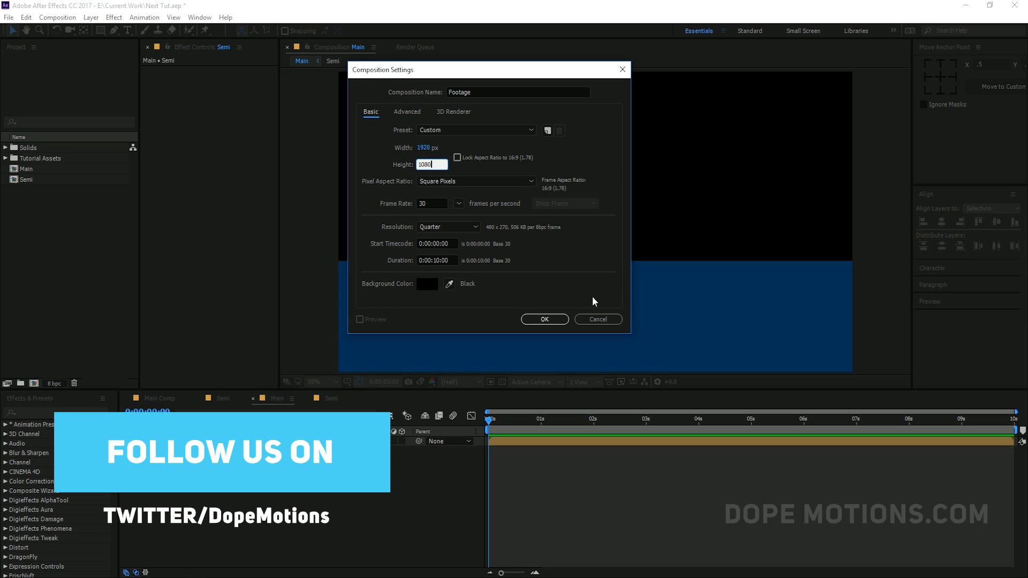
click(589, 287)
click(534, 319)
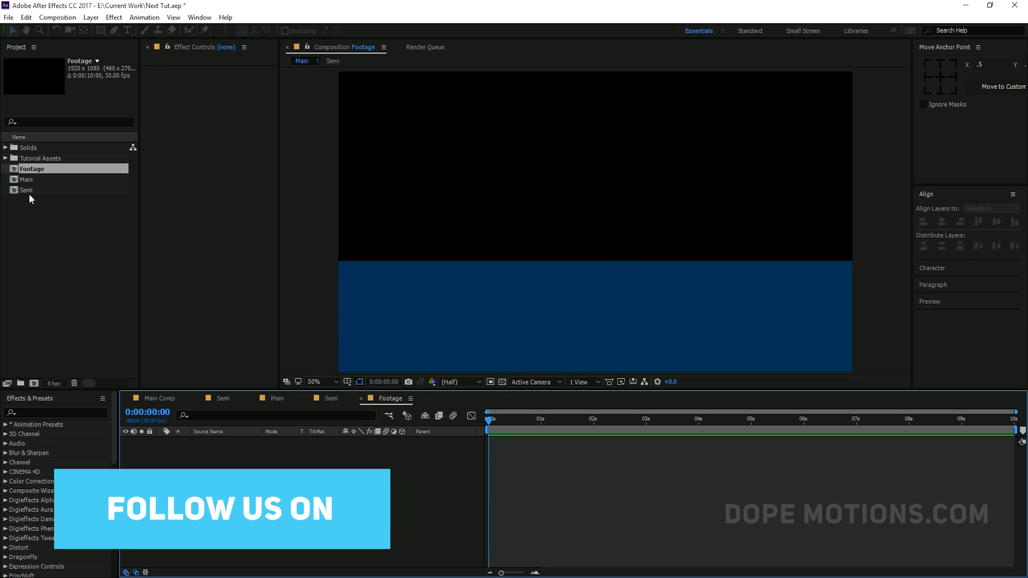
Place the Footage composition in Main beneath the Semi layer
click(32, 168)
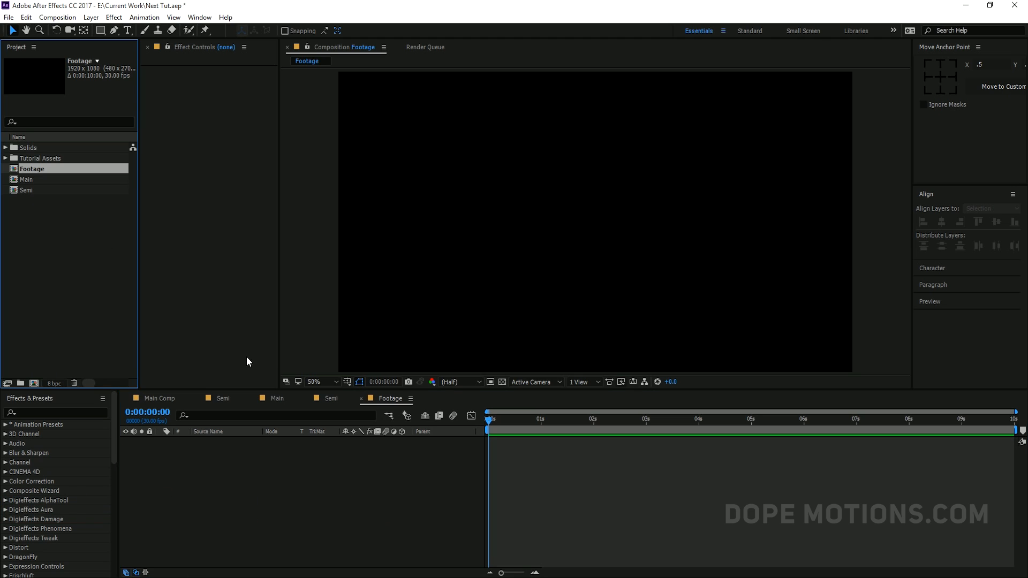
click(274, 401)
drag(28, 169, 211, 452)
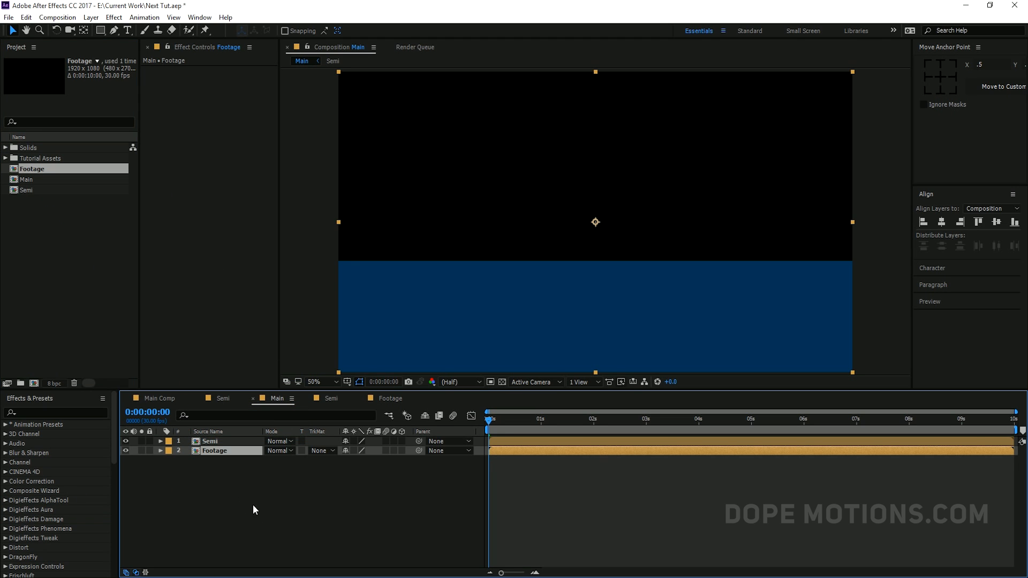
Open the Footage composition and add the Image picture file from the Tutorial Assets folder to it
double_click(216, 450)
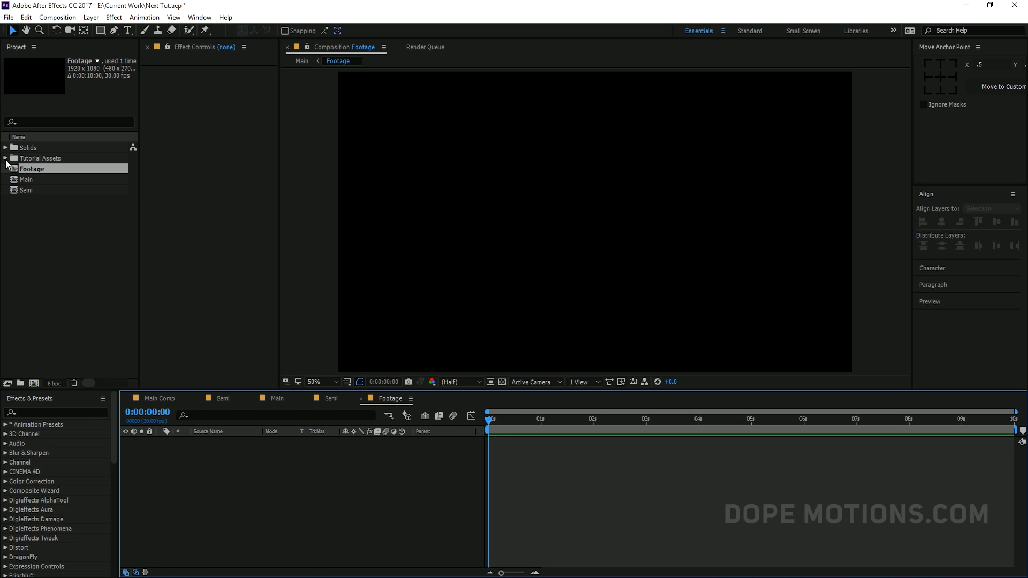
click(6, 158)
click(47, 180)
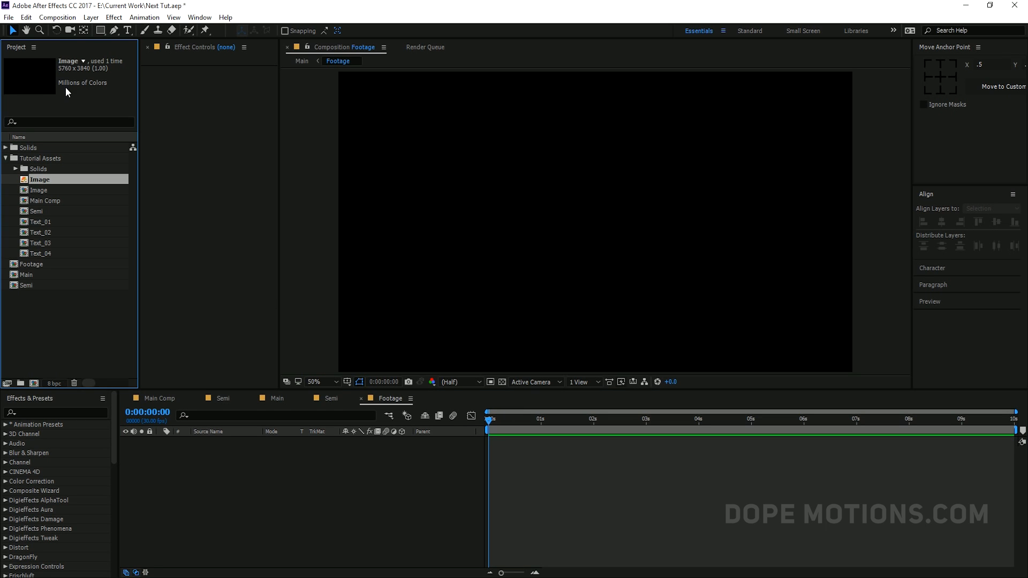
drag(28, 184, 220, 509)
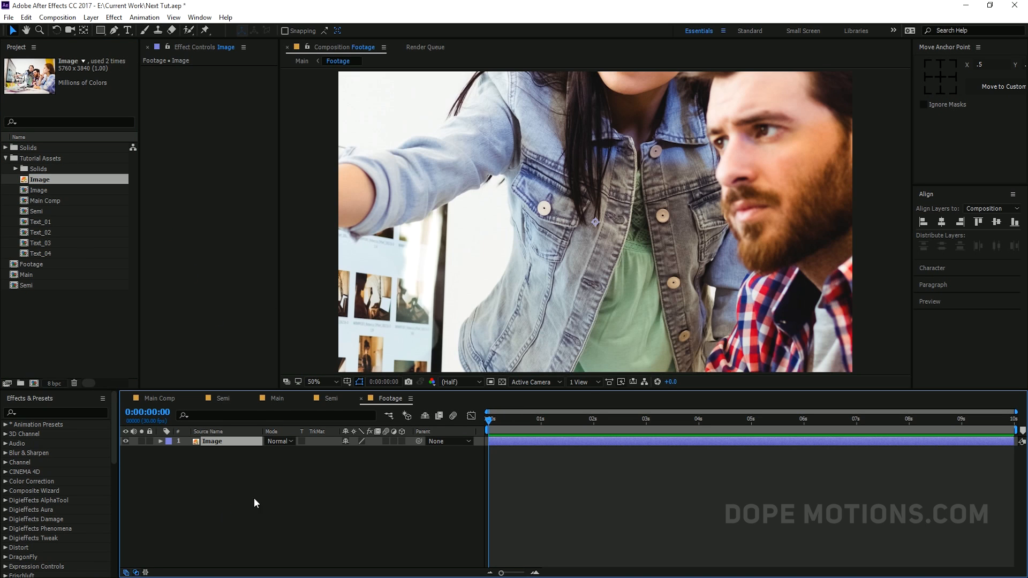
Scale the Image layer in the Footage composition to 36%
key(s)
drag(375, 451, 347, 452)
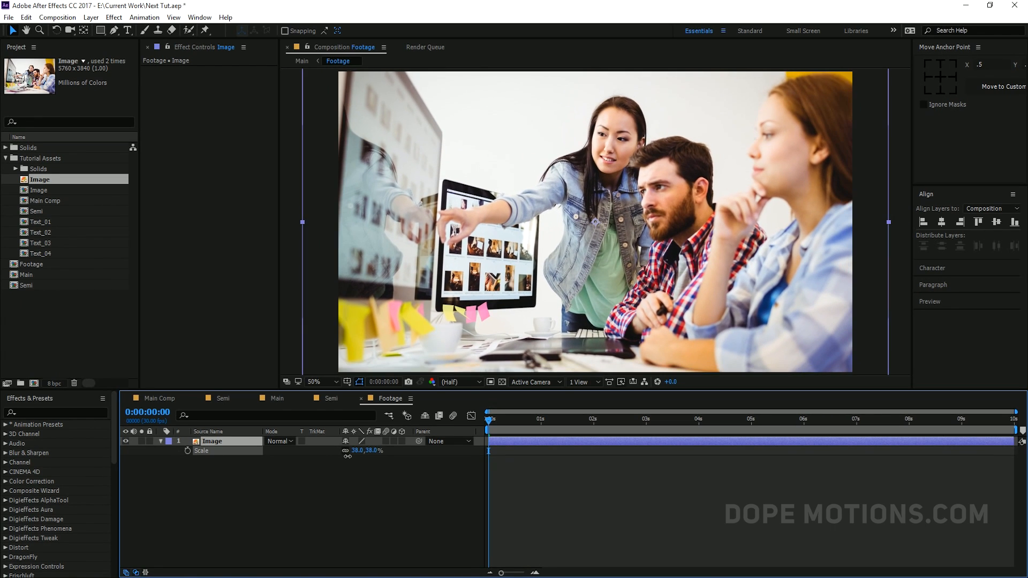
drag(347, 456, 340, 456)
click(308, 498)
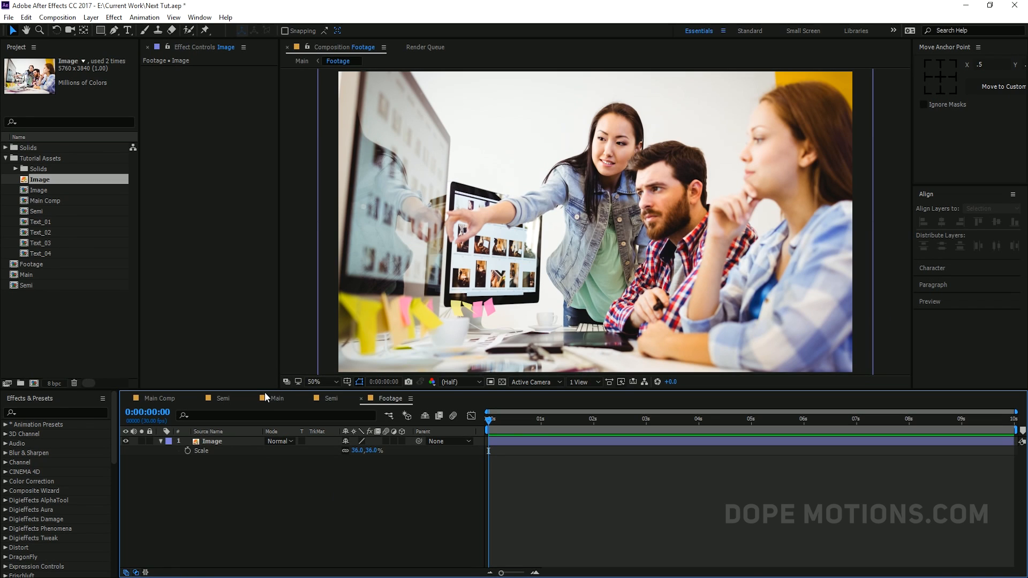
Return to the Main composition, enlarge the viewer area, and open the nested Semi composition
click(265, 397)
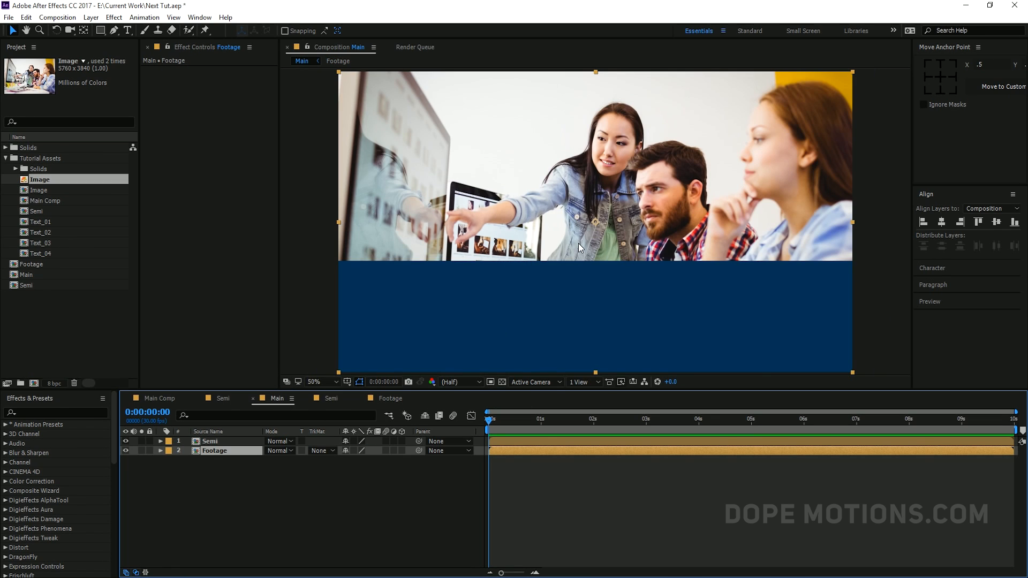
drag(307, 394, 307, 418)
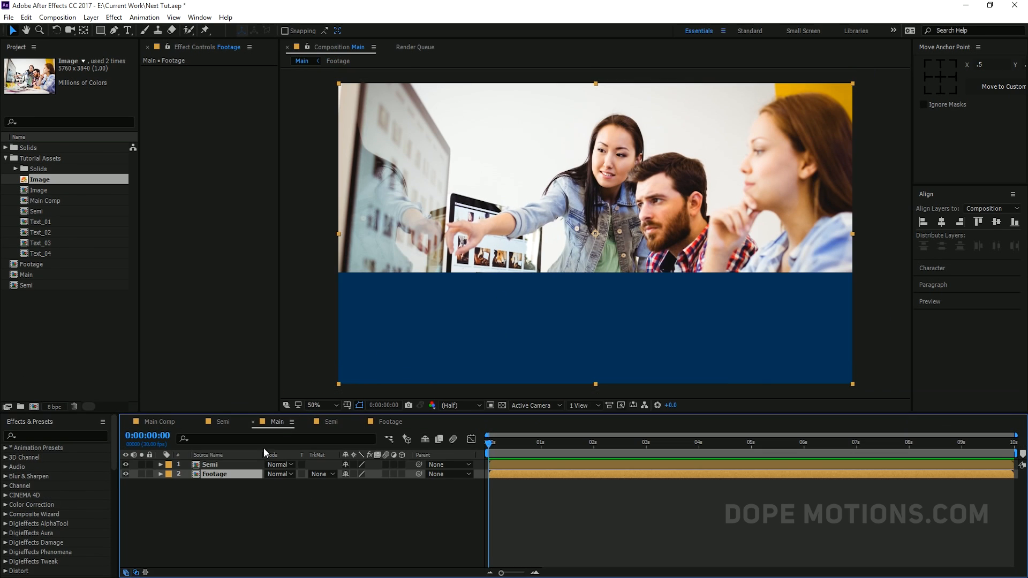
click(202, 493)
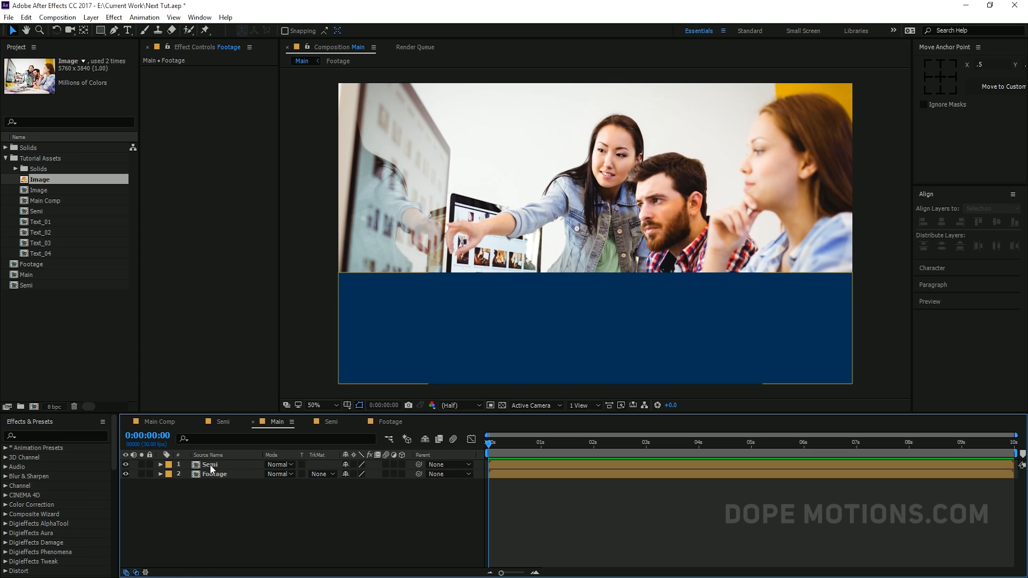
double_click(210, 464)
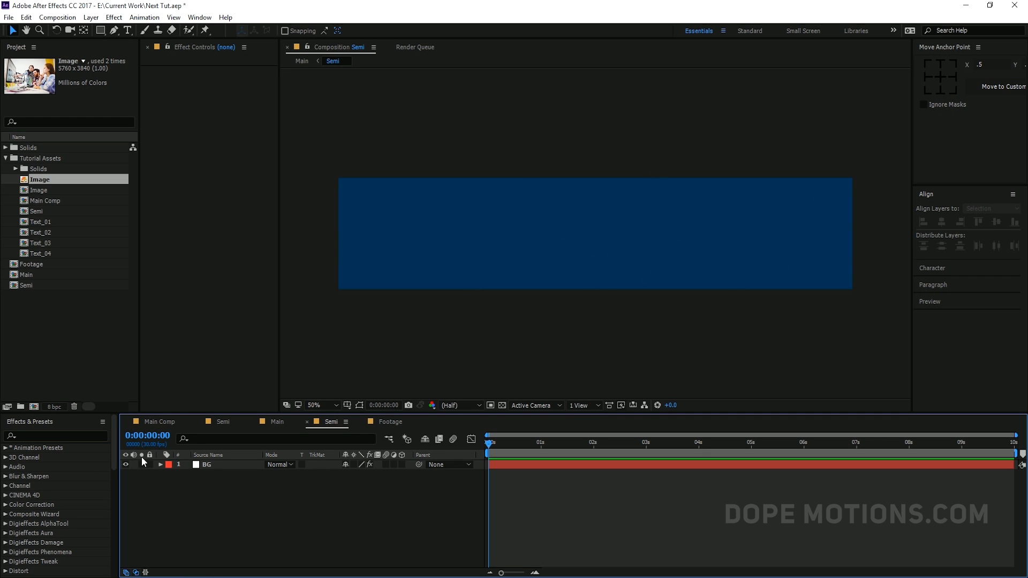
Examine the layout and layers of the finished reference Semi composition and return to the new Semi composition
click(166, 419)
click(222, 420)
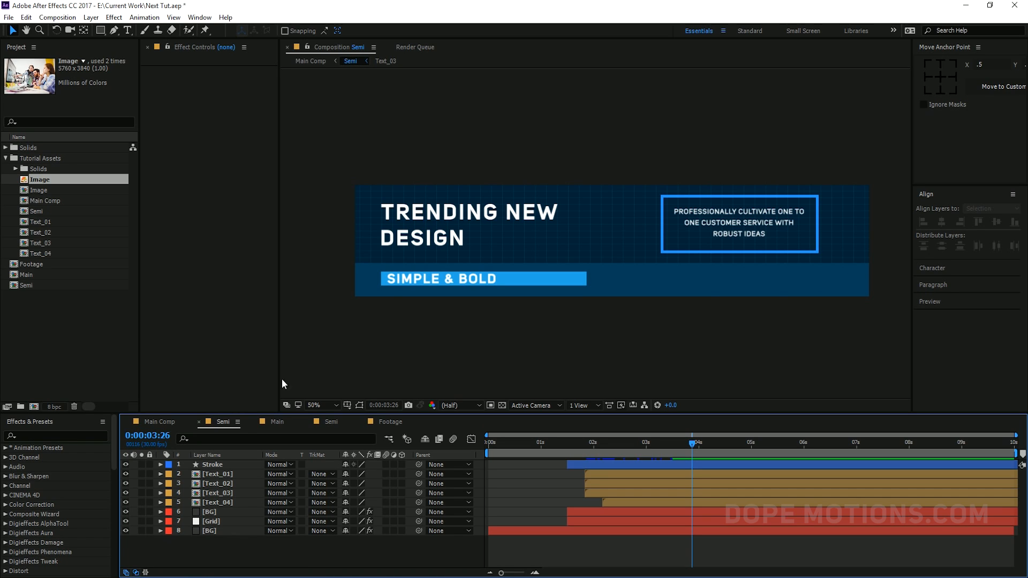
click(328, 422)
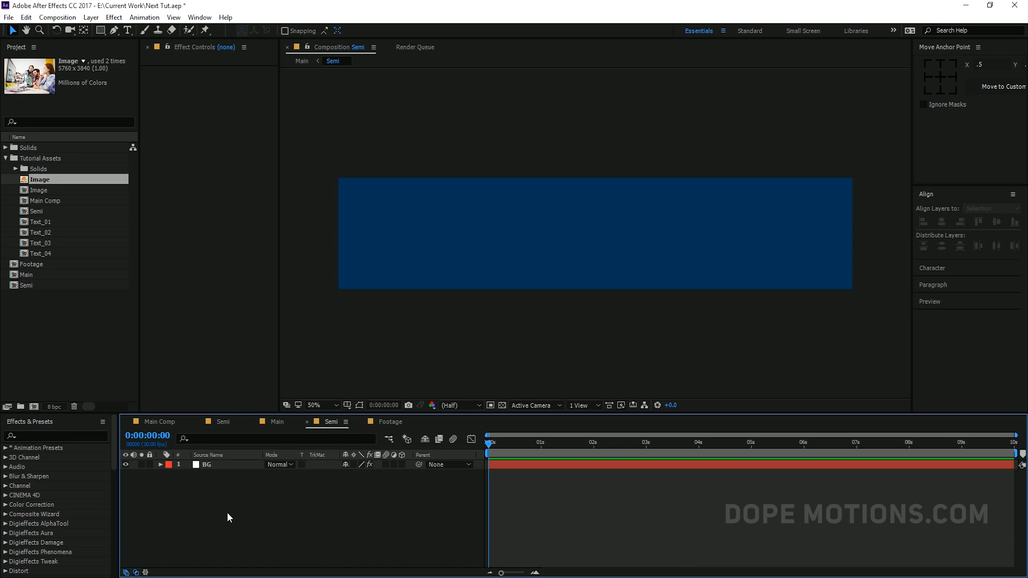
Create a white solid named bg_01, 1920 px wide and 400 px high, in the Semi composition
key(ctrl+y)
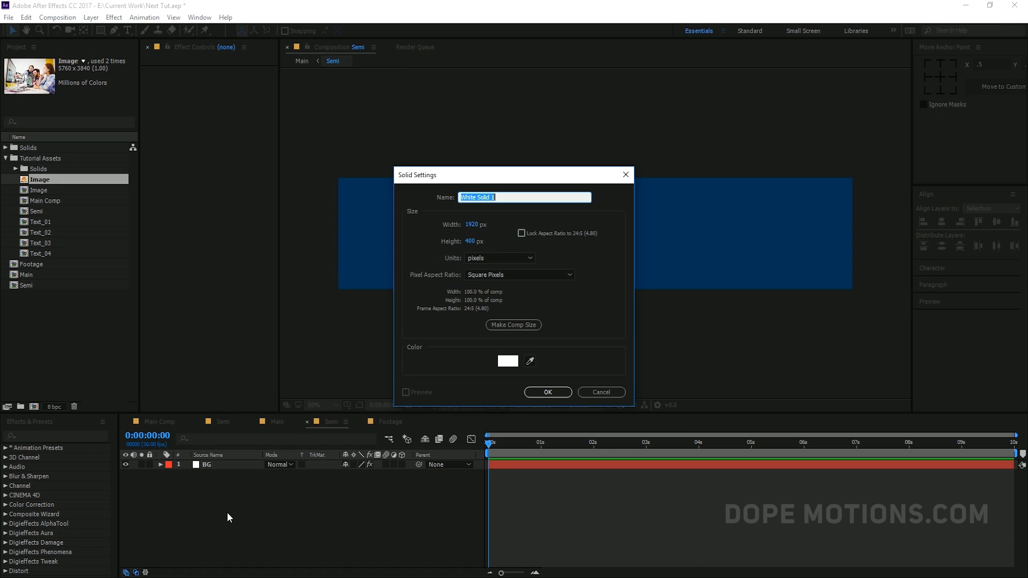
text(bg_01)
click(557, 392)
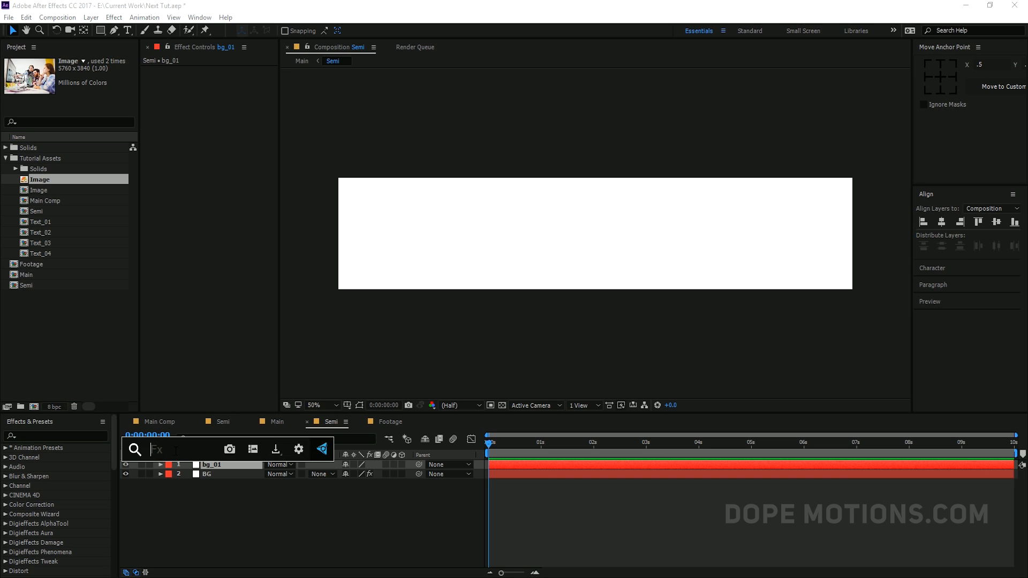
click(221, 502)
Copy the Fill effect from the BG layer onto bg_01 and show the layer outlines in the viewer
click(205, 474)
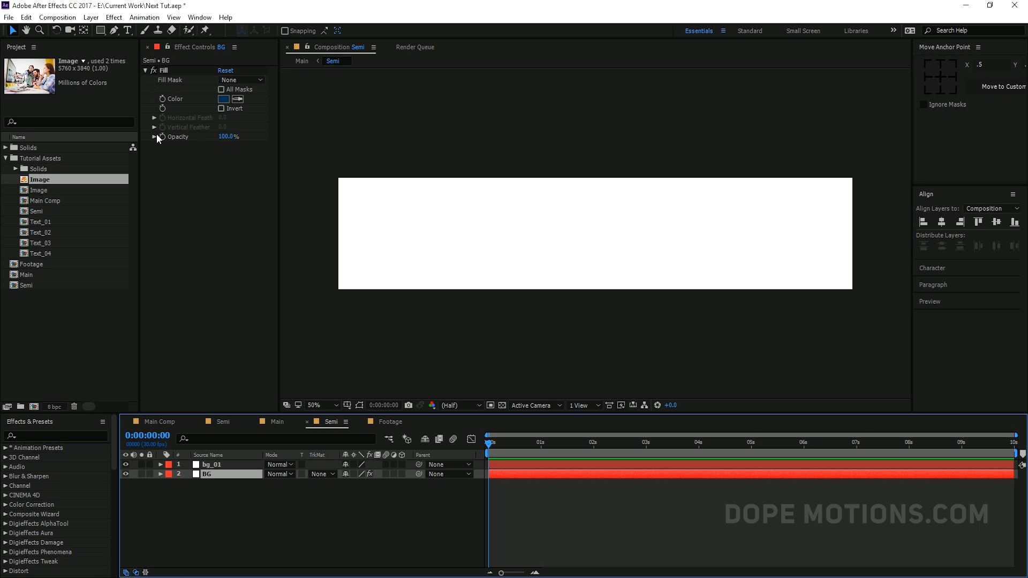
click(170, 70)
key(ctrl+c)
click(216, 465)
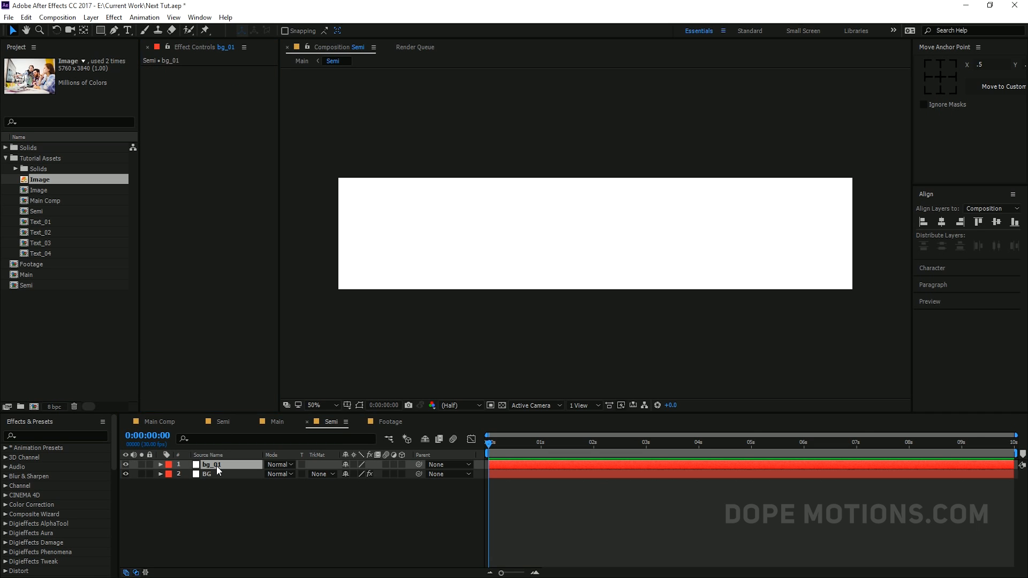
key(ctrl+v)
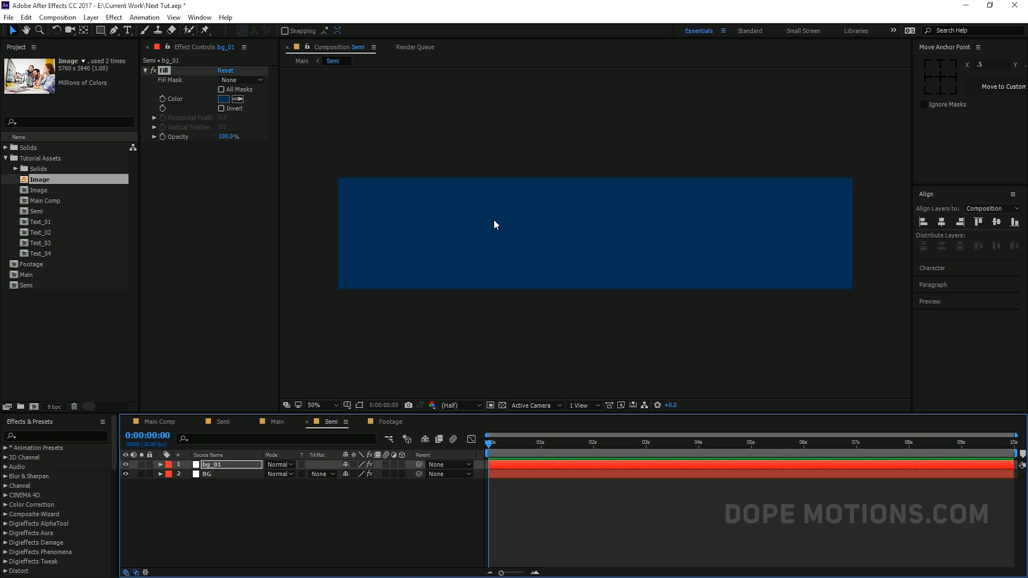
click(358, 405)
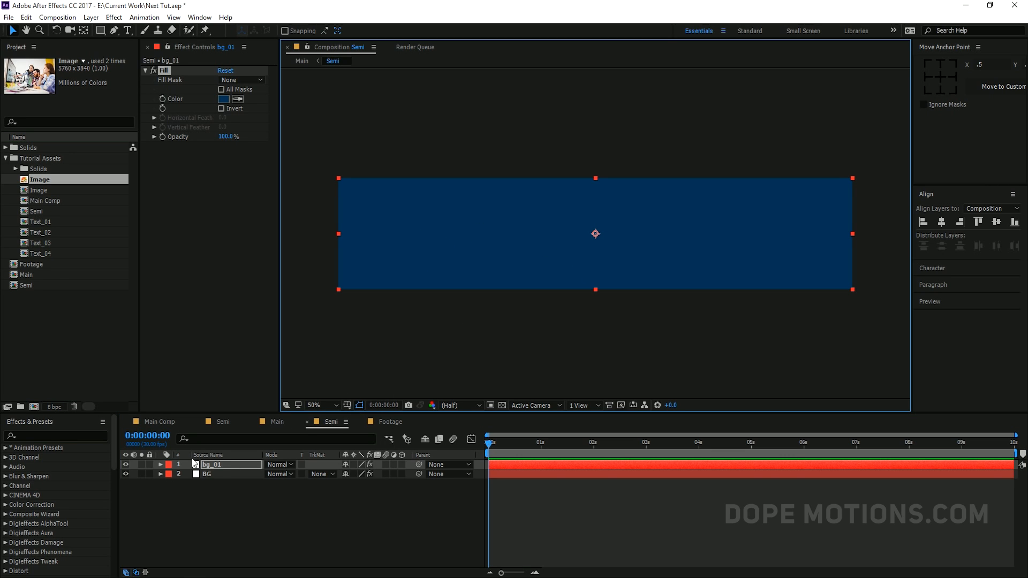
Set the vertical scale of bg_01 to 30%, keeping its horizontal scale at 100%
click(221, 466)
key(s)
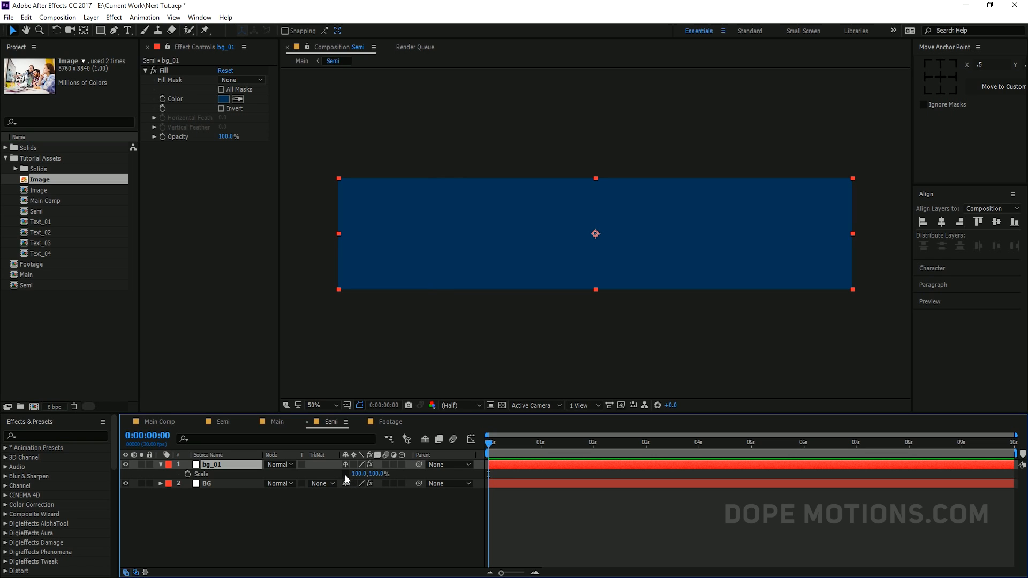
click(376, 475)
text(30)
key(Return)
click(370, 507)
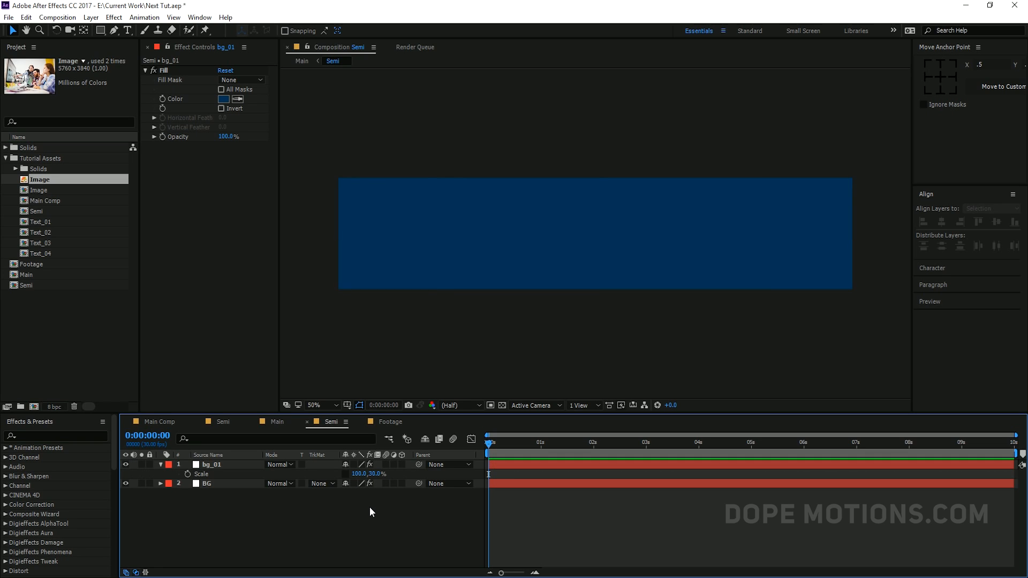
Set the opacity of both the bg_01 and BG layers to 70%
click(222, 464)
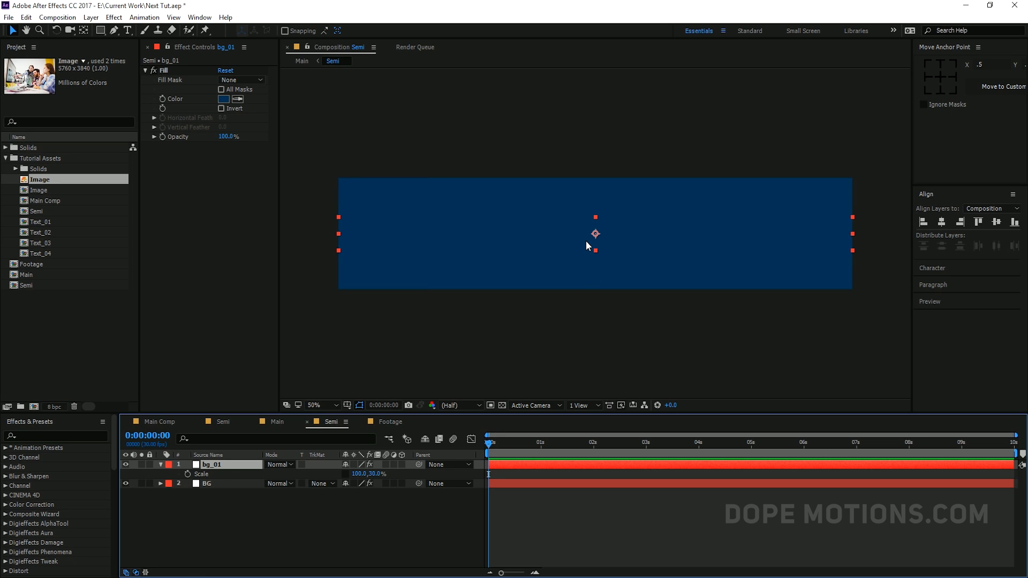
drag(198, 495, 221, 461)
key(t)
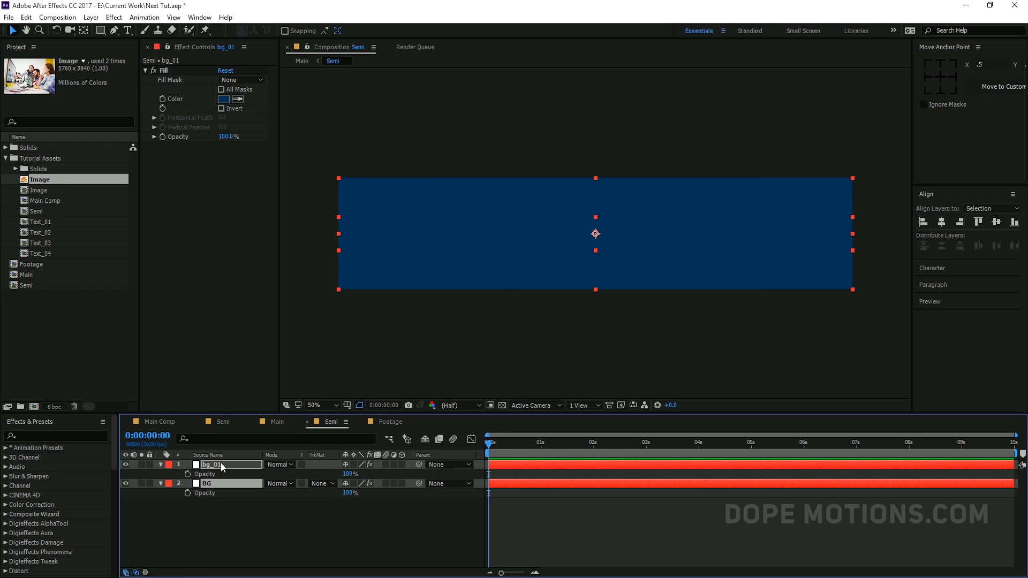
click(345, 473)
text(70)
click(336, 515)
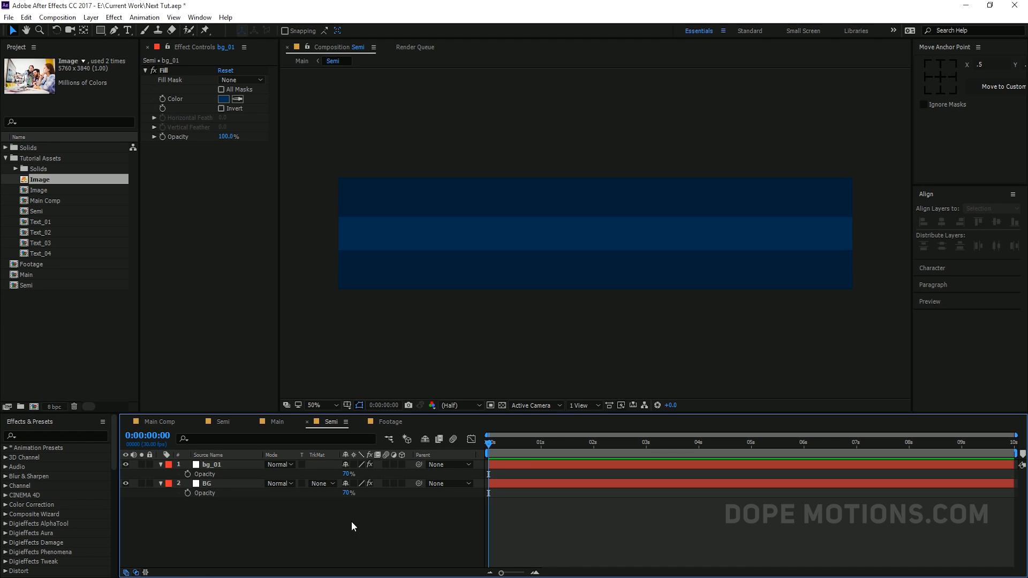
Align bg_01 to the bottom edge of the Semi composition and collapse the properties of both layers
click(575, 227)
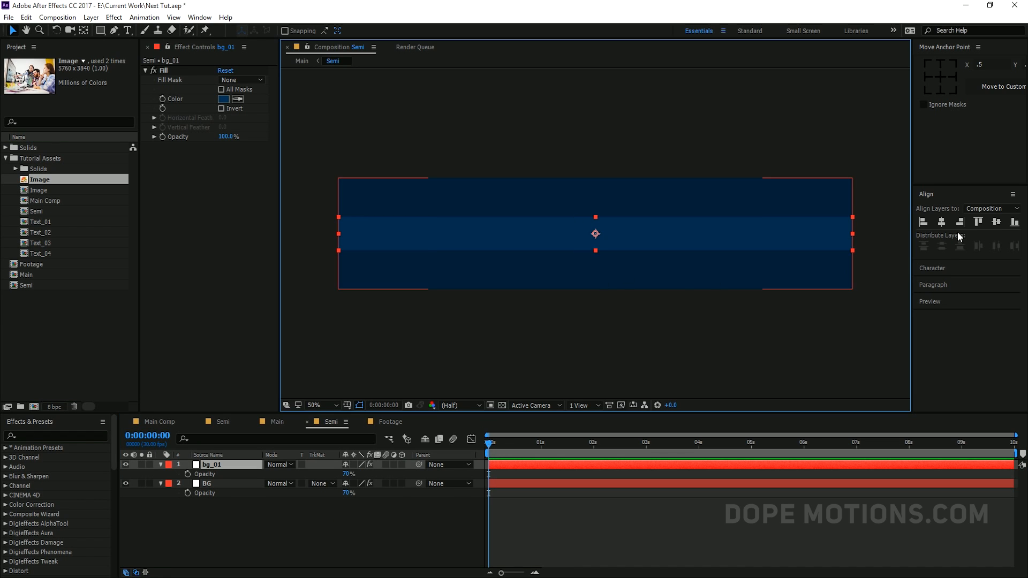
click(1015, 222)
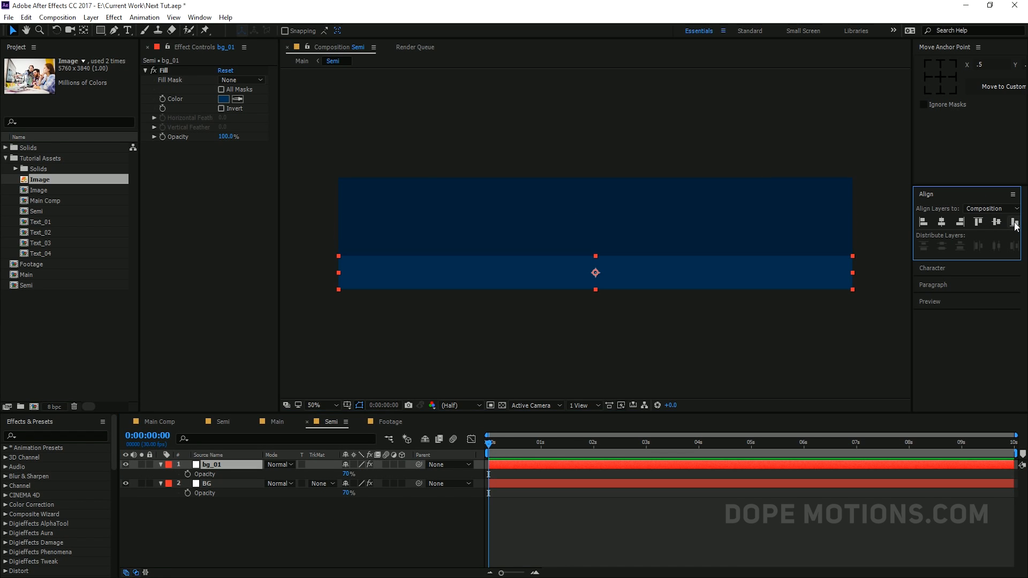
click(160, 484)
click(160, 466)
click(183, 499)
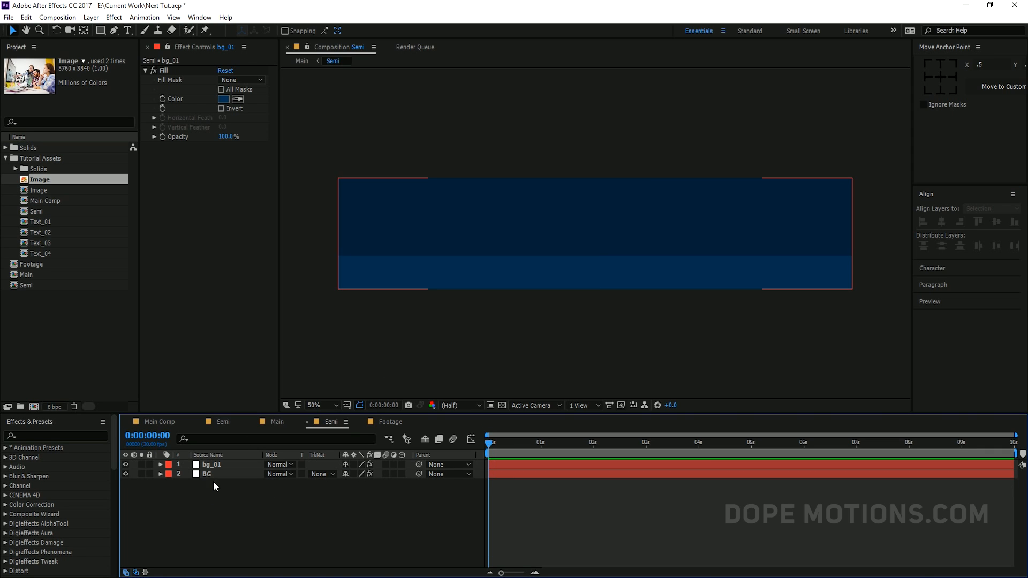
Duplicate the bg_01 layer and rename the copy bg_02
click(219, 463)
key(ctrl+d)
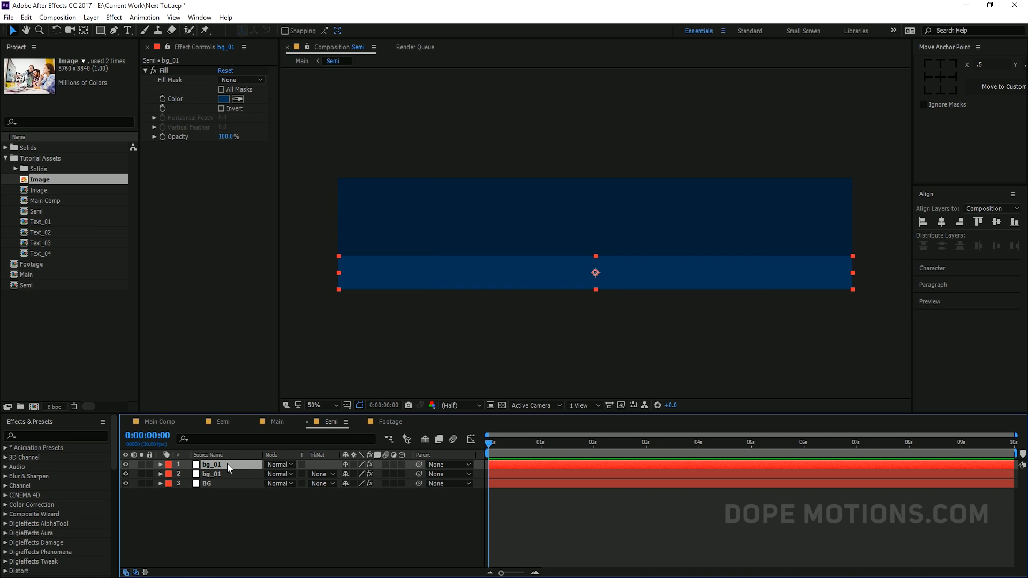
key(Return)
key(BackSpace)
text(2)
click(223, 505)
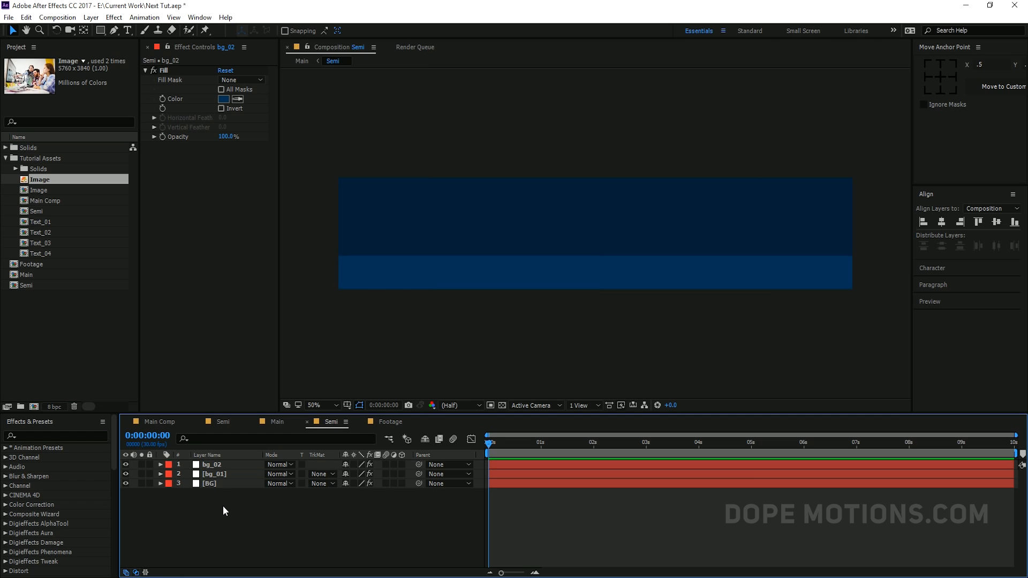
Set the vertical scale of bg_02 to 70% and align it to the top edge of the composition
click(223, 467)
key(s)
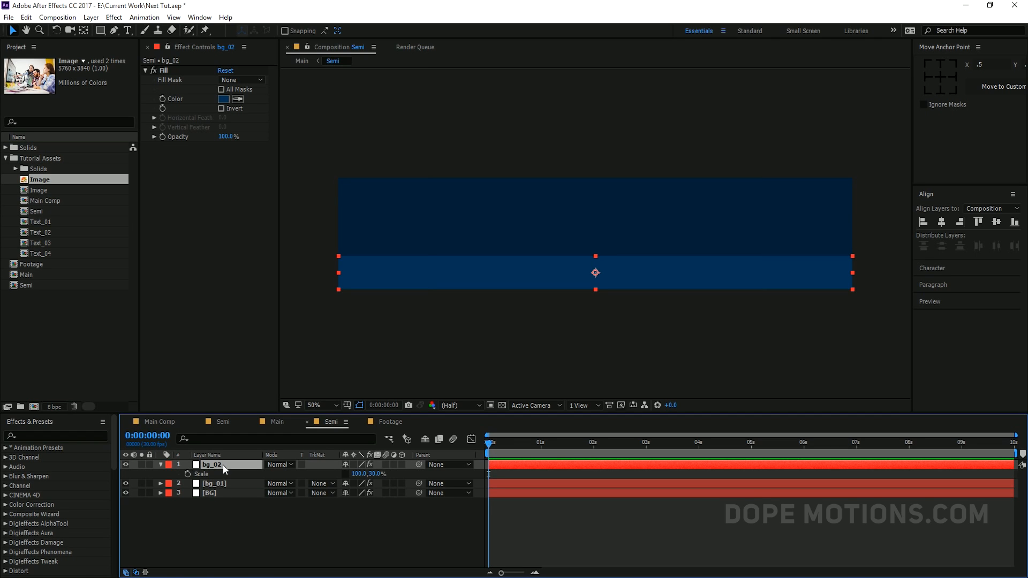
click(377, 474)
text(70)
key(Return)
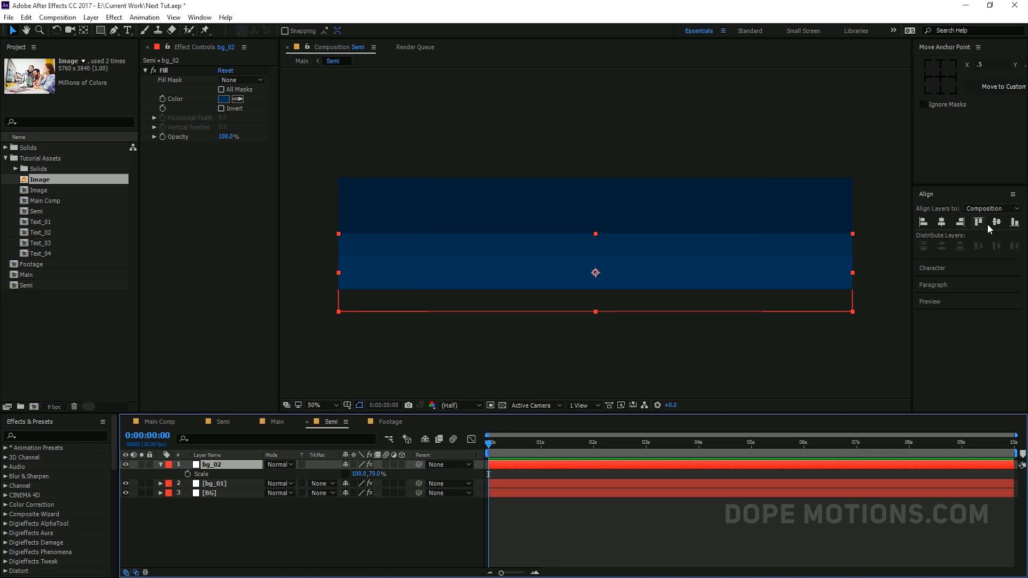
click(981, 222)
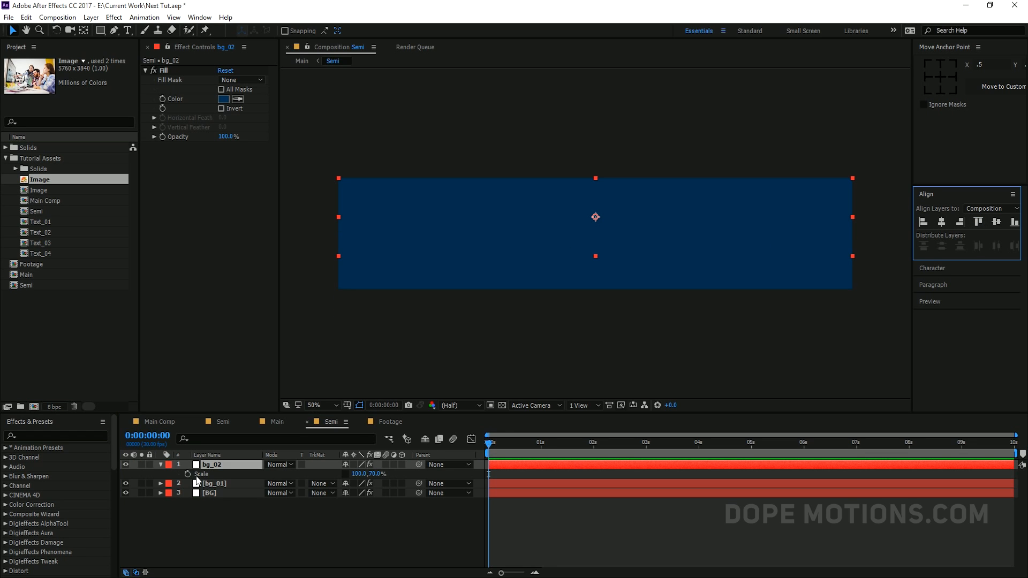
Apply the Grid effect to bg_02 and set its corner to 1014, 240
key(ctrl+space)
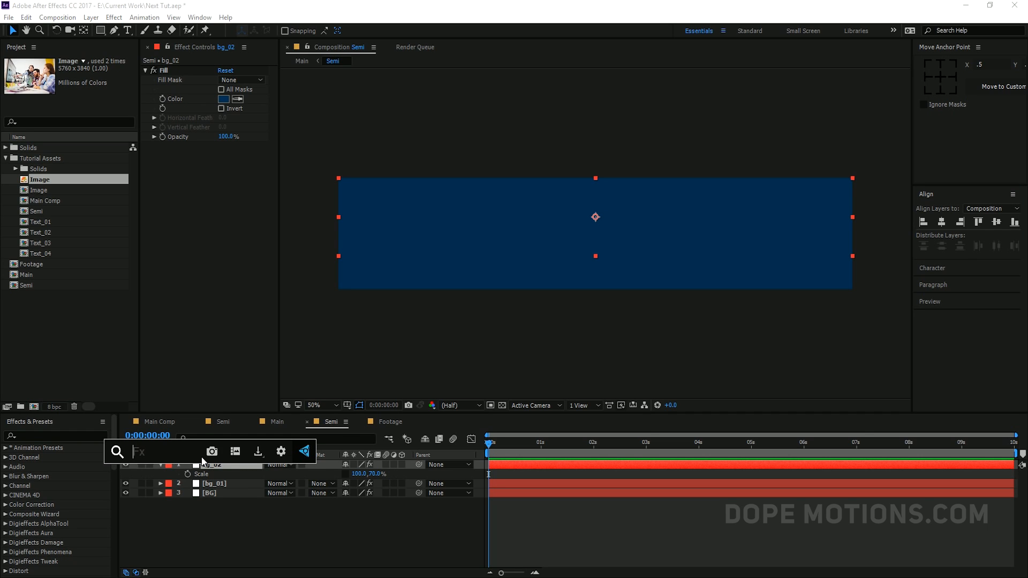
text(grid)
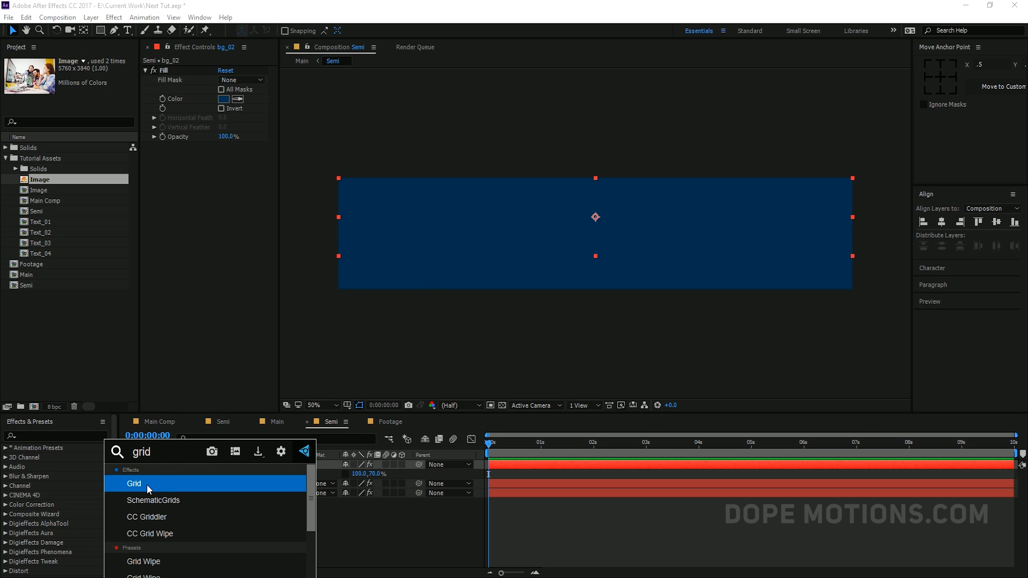
click(146, 484)
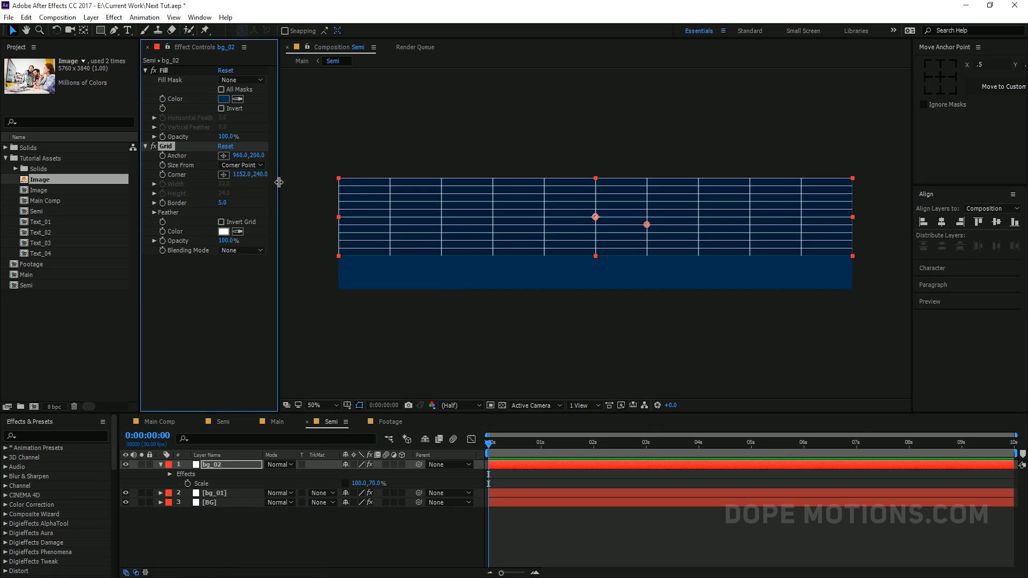
drag(279, 183, 202, 188)
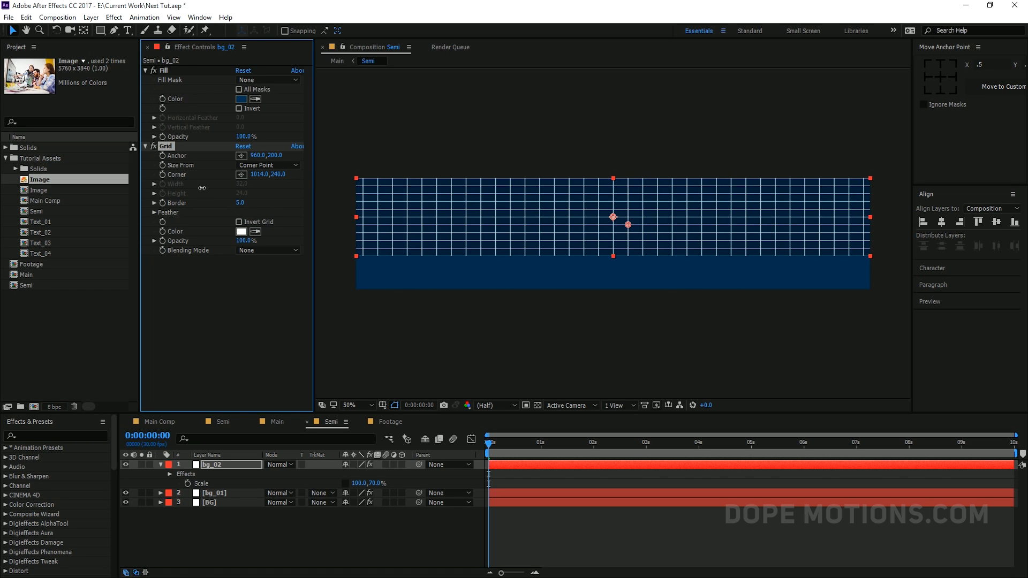
Set the border of the Grid effect on bg_02 to 2
click(240, 202)
text(2)
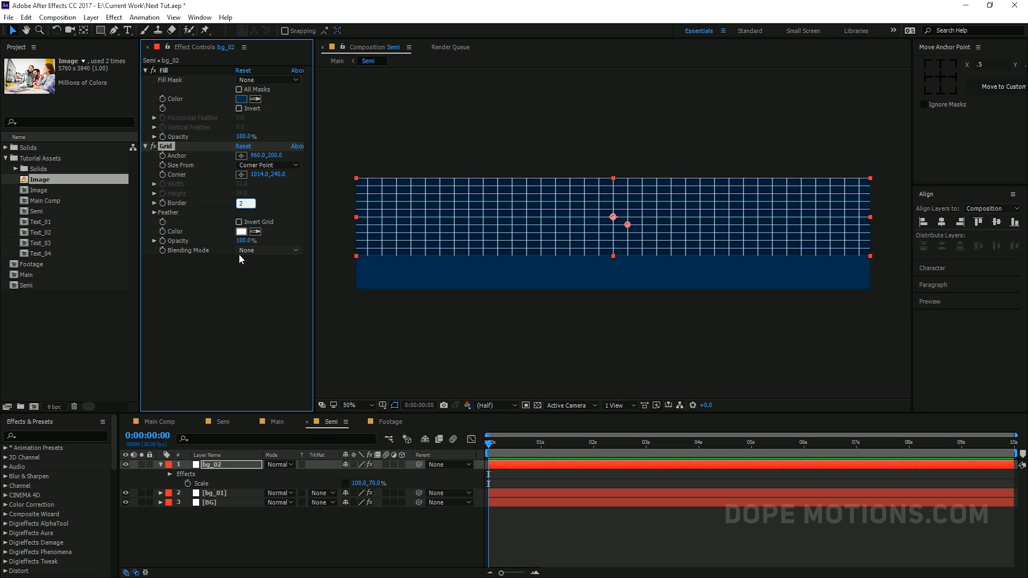
click(239, 252)
click(194, 302)
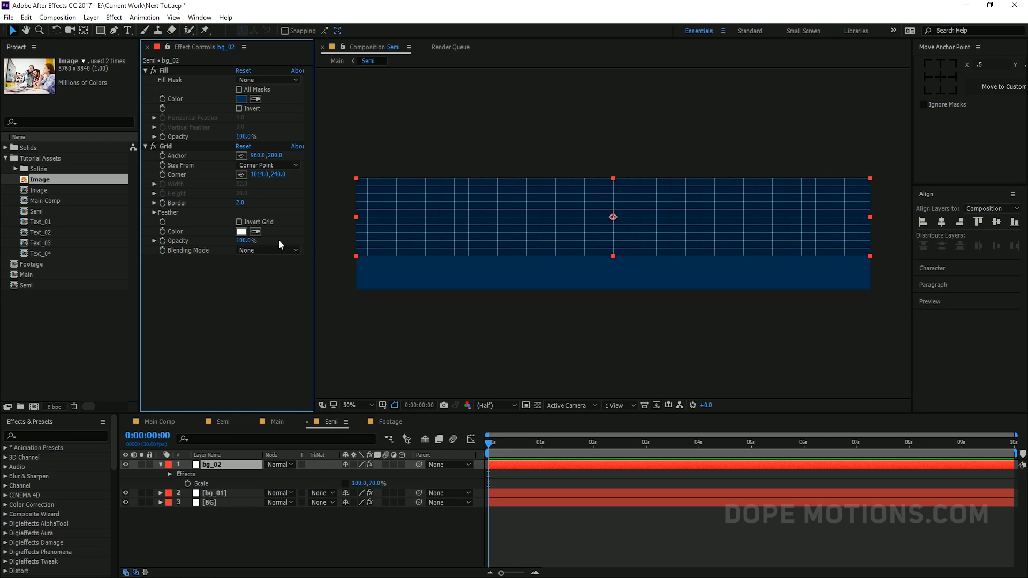
Set the opacity of the bg_02 layer to 10%
click(227, 463)
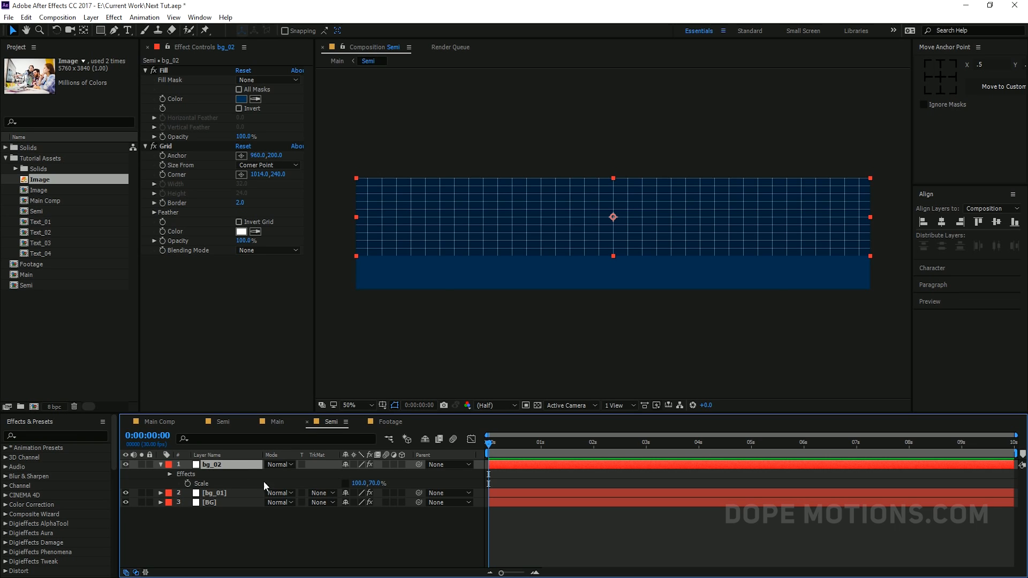
key(t)
click(351, 475)
text(10)
click(331, 516)
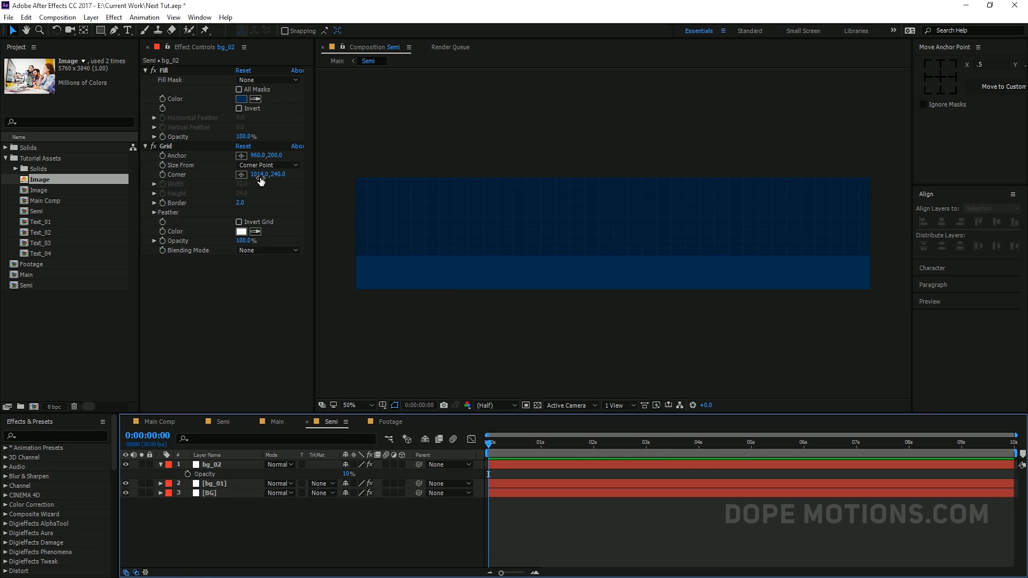
Set the corner of the Grid effect on bg_02 to 996, 240 and collapse the layer's properties
drag(261, 176, 251, 176)
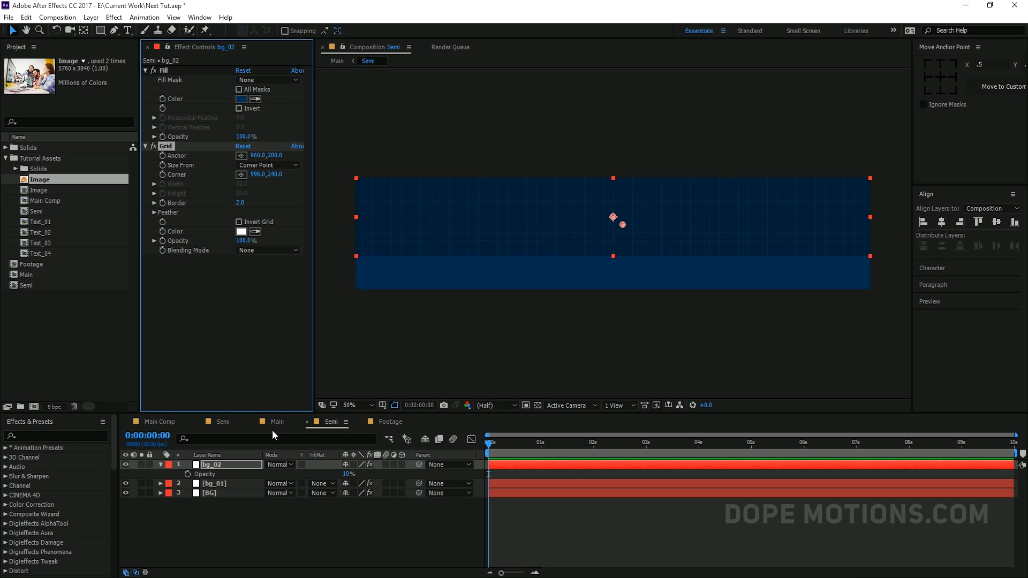
click(267, 534)
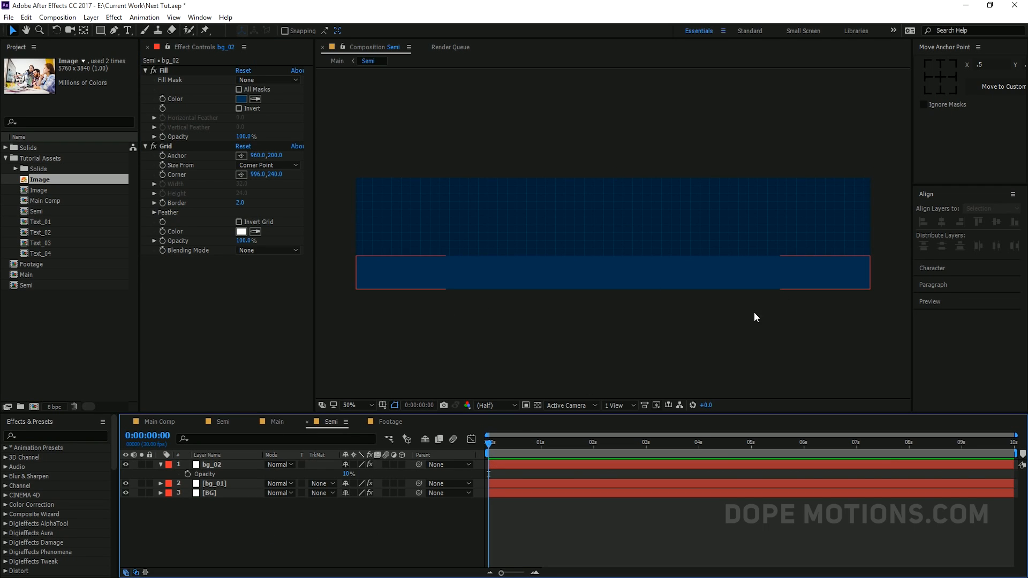
click(160, 464)
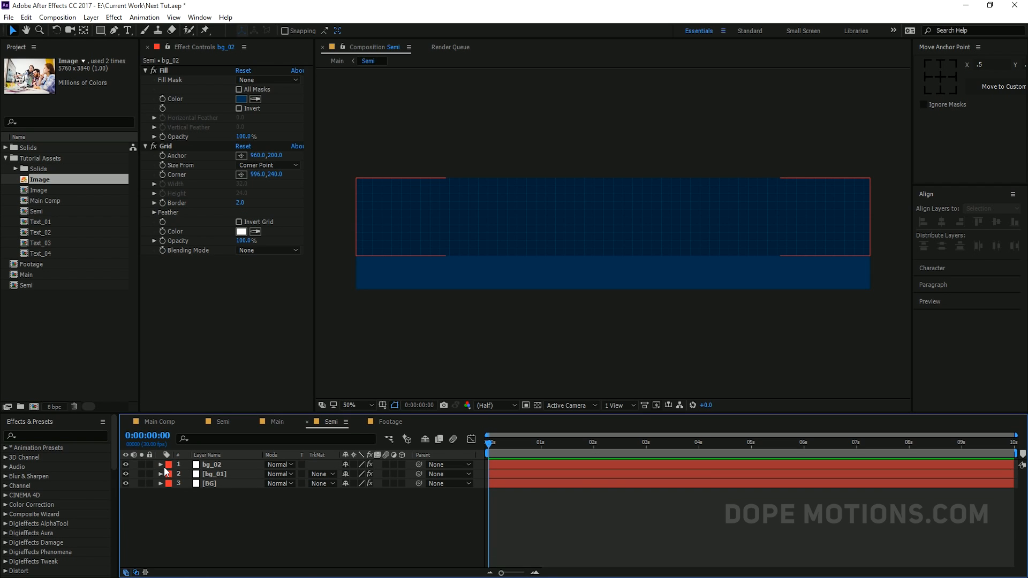
Set Position keyframes for bg_02 and bg_01 at 0:00:01:00
click(541, 444)
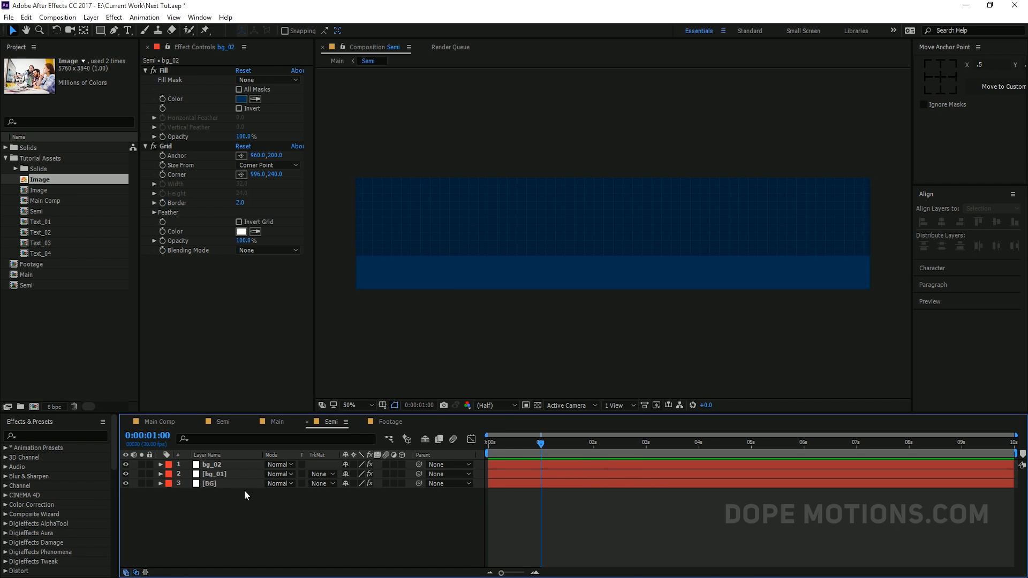
click(224, 465)
shift+click(220, 475)
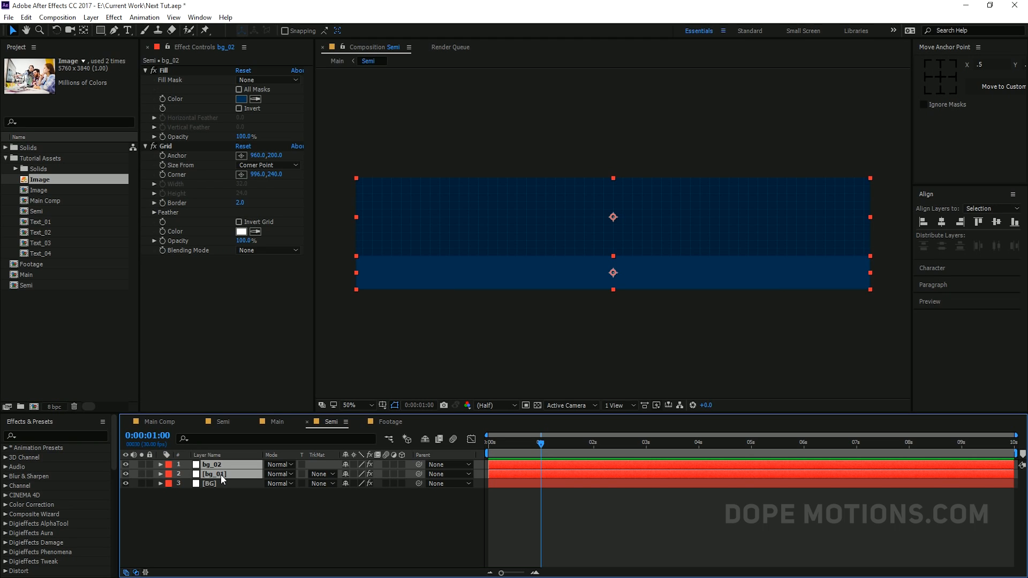
key(p)
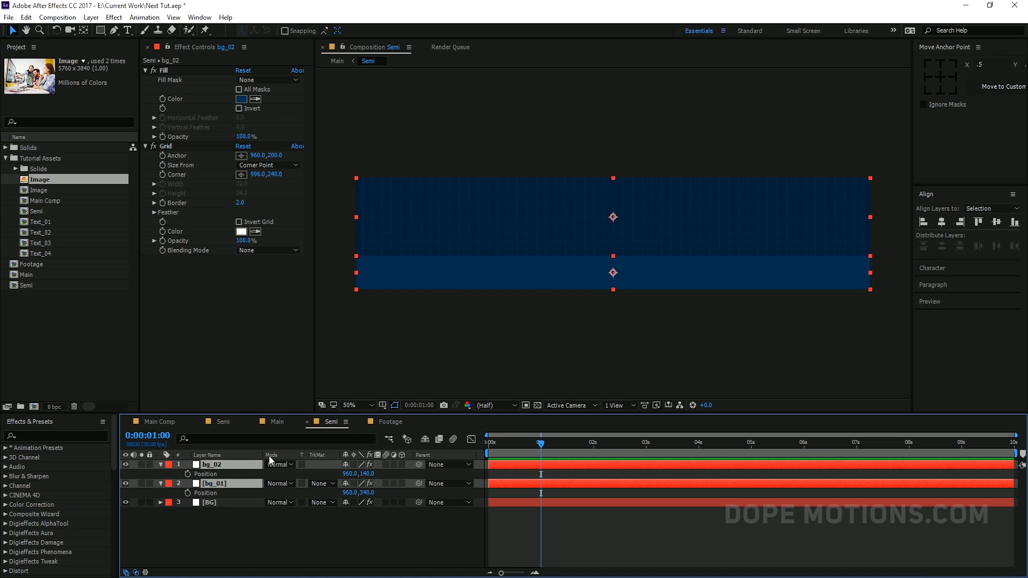
click(188, 474)
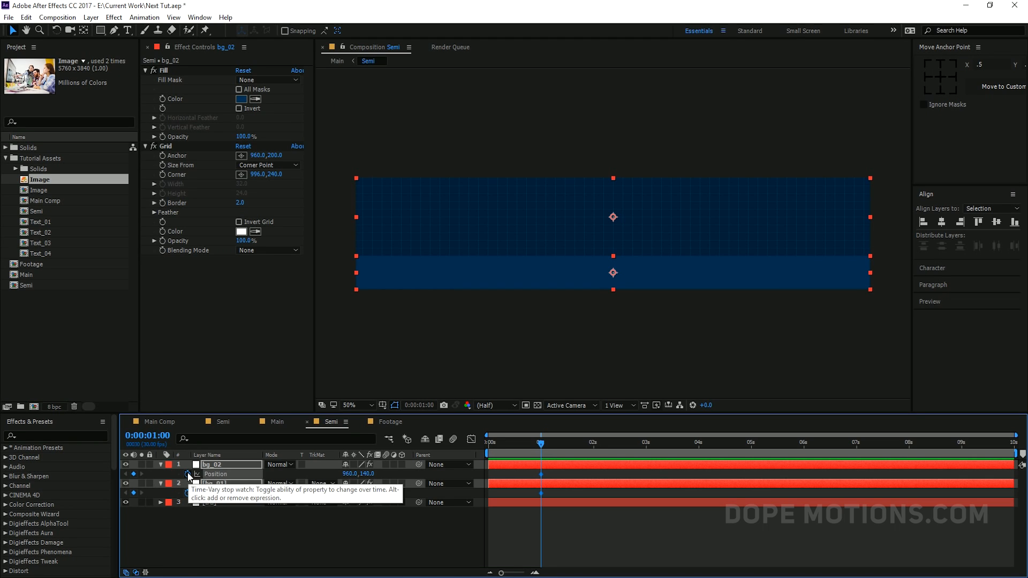
At time 0, move bg_01 down out of the composition to 960, 464 and bg_02 up out of it to 960, -148
drag(512, 441, 473, 447)
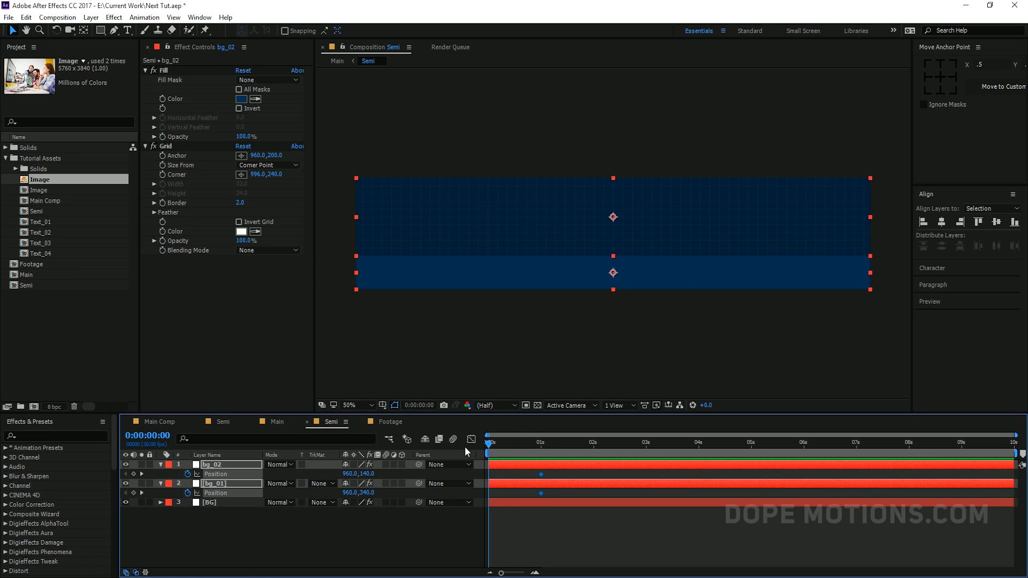
click(620, 280)
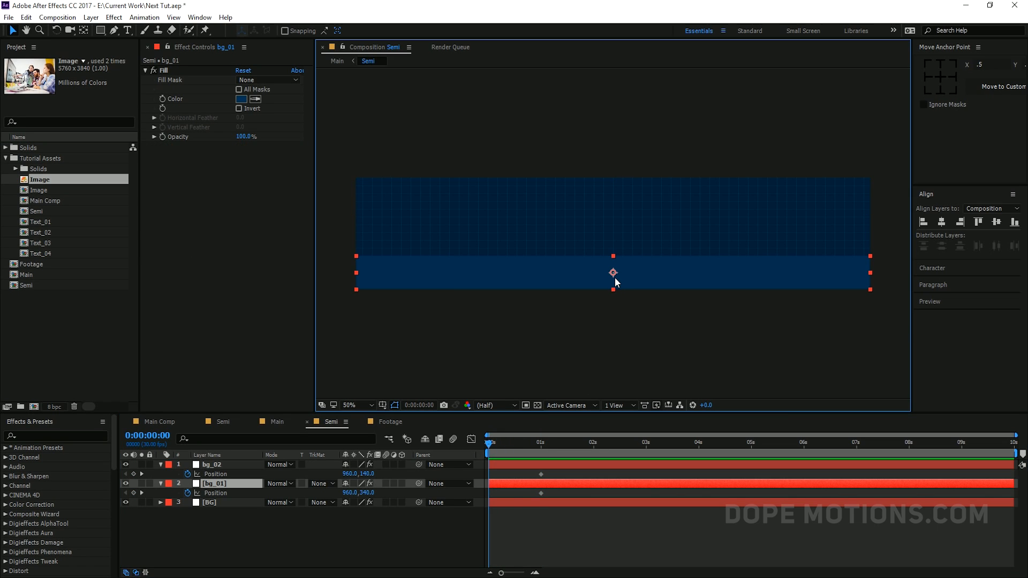
drag(615, 277, 614, 312)
click(620, 219)
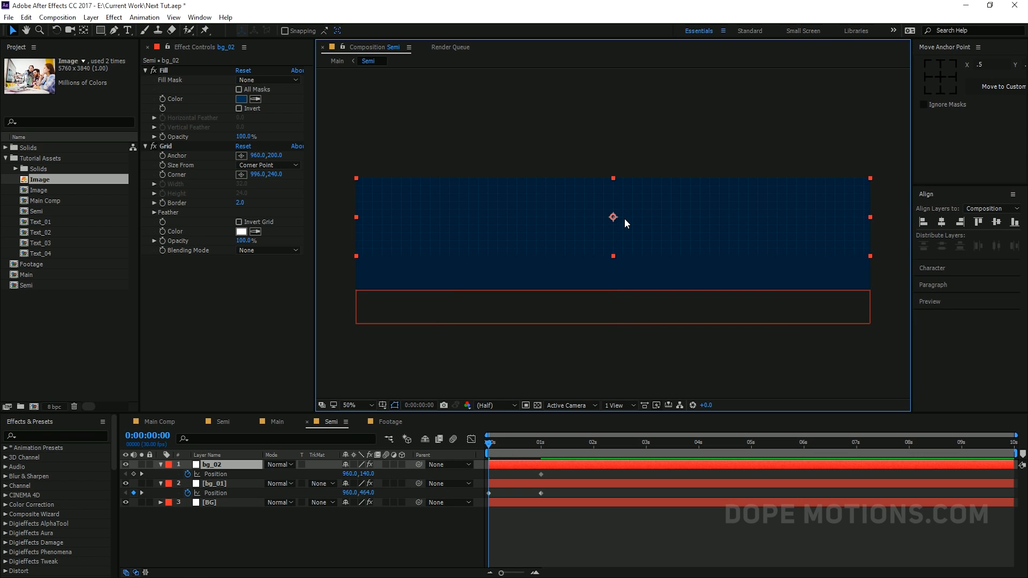
drag(615, 218, 614, 138)
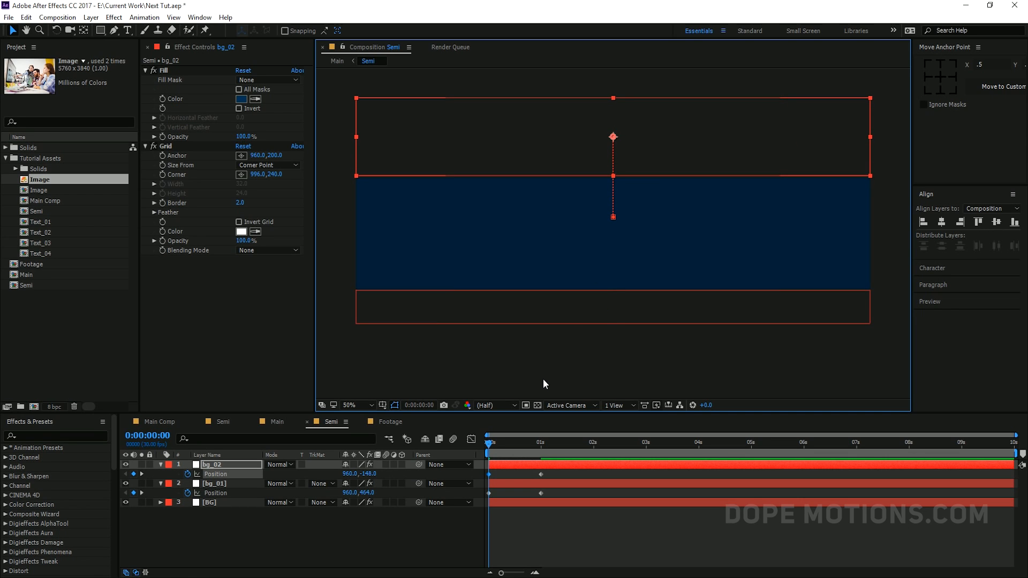
click(543, 378)
Apply Easy Ease to all Position keyframes of bg_02 and bg_01 and shape their speed graph for a fast start and slow settle
drag(494, 442, 521, 443)
drag(562, 474, 486, 503)
key(F9)
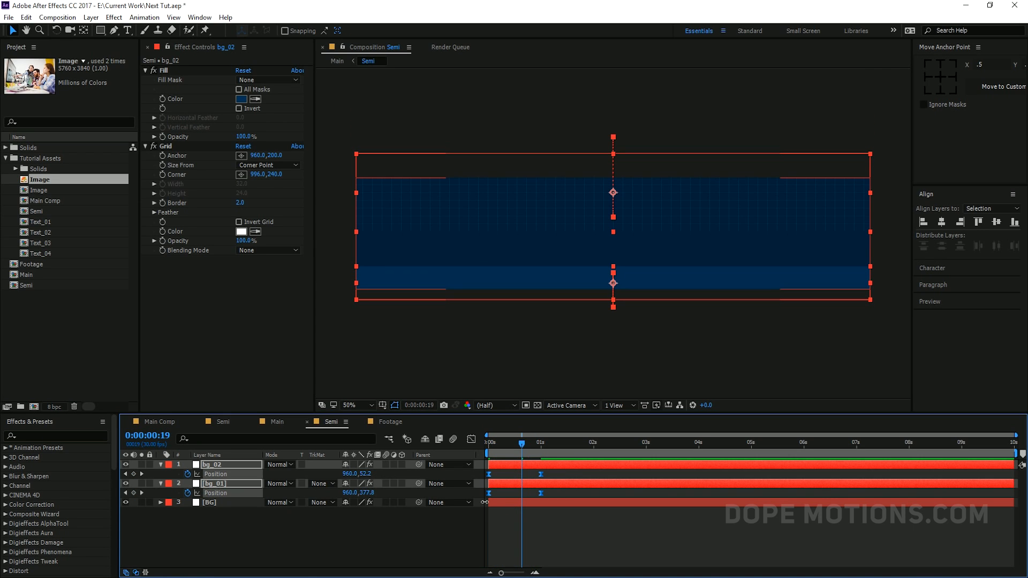
click(471, 438)
scroll(573, 518, up, 5)
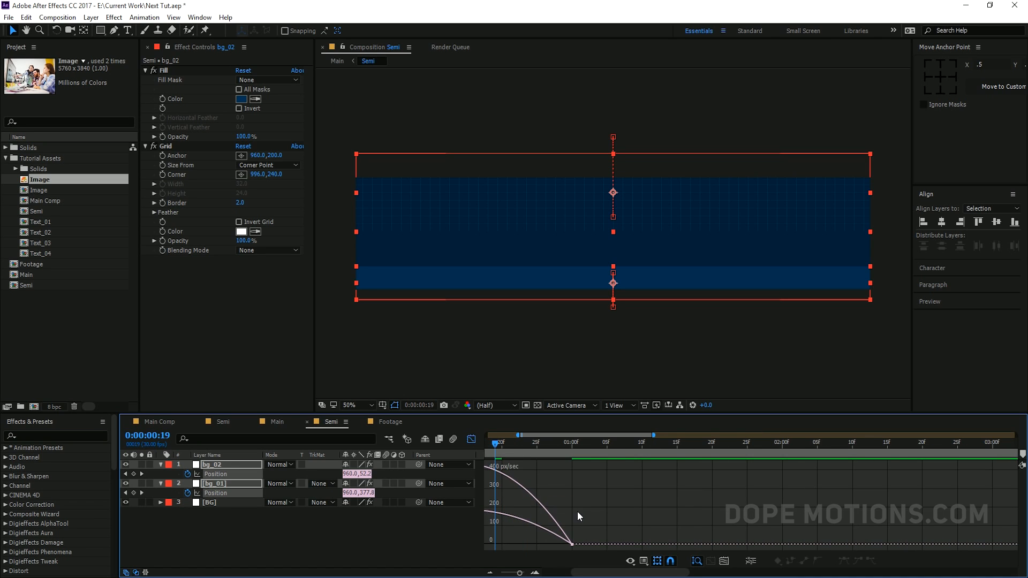
drag(677, 572, 570, 541)
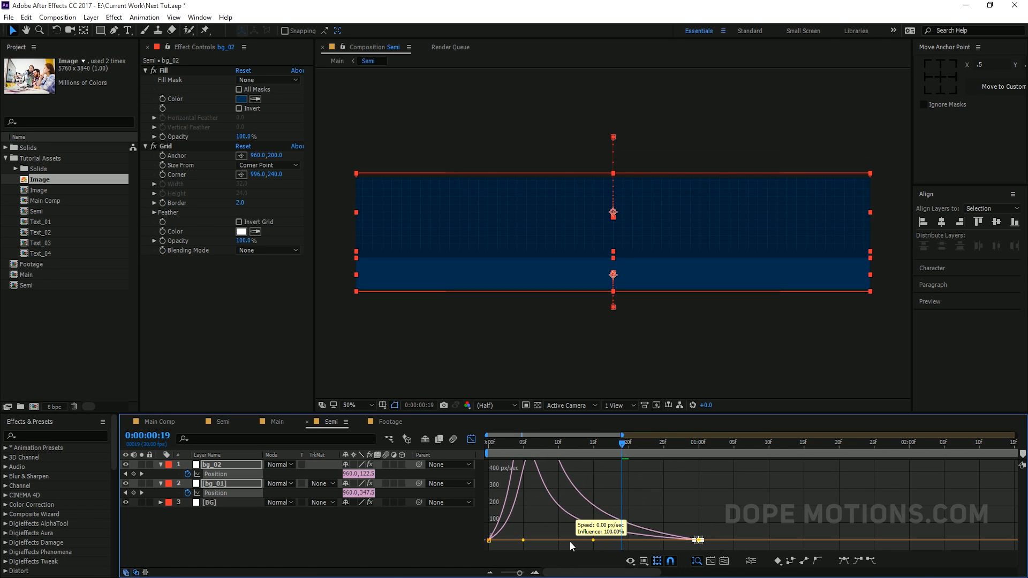
End the work area at 0:00:01:04 and preview the slide-in of the two panels
drag(532, 447, 728, 455)
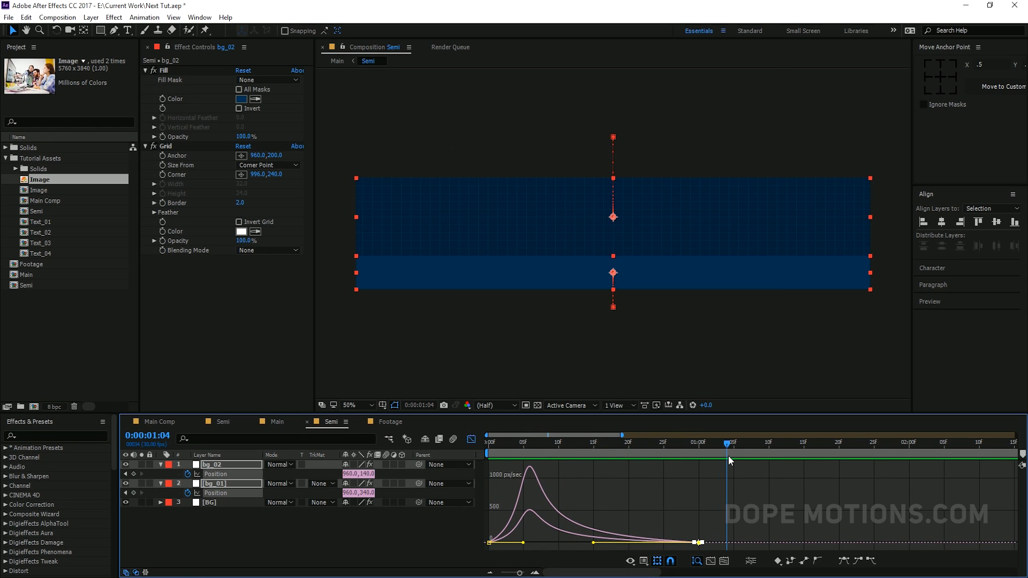
key(n)
key(space)
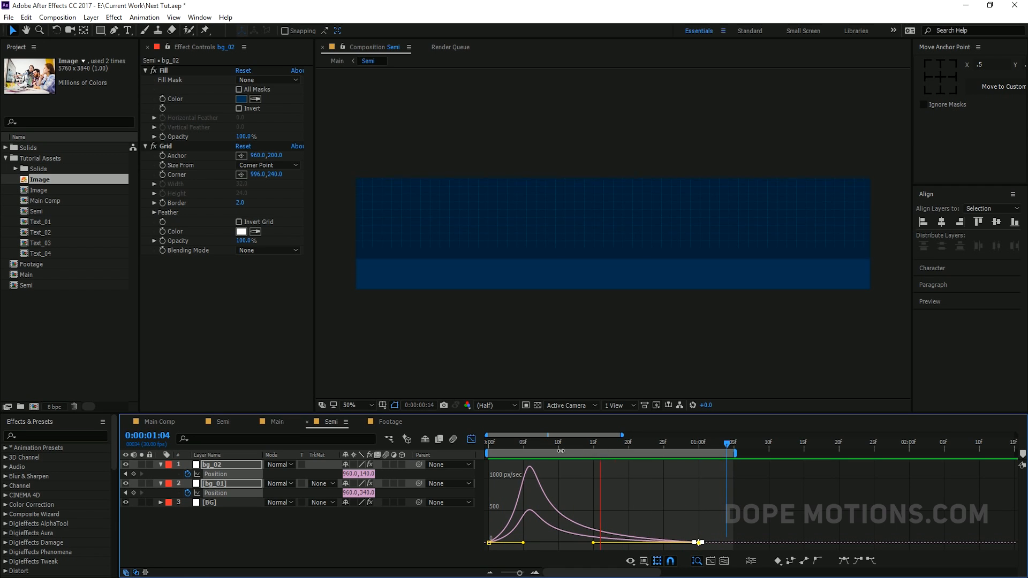
click(522, 444)
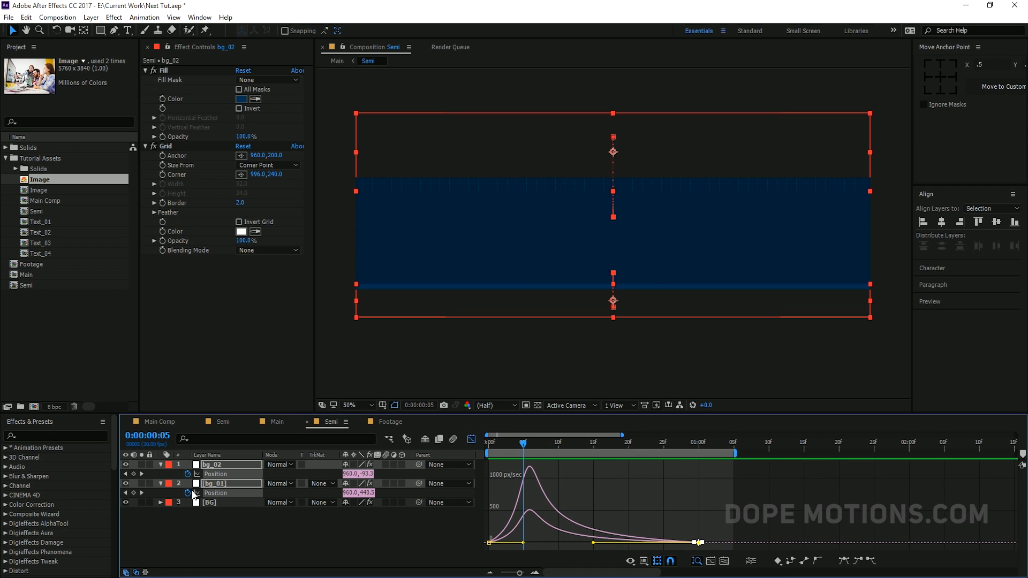
Collapse the properties of all layers in Semi and return from the speed graph to the layer bars
key(ctrl+a)
key(u)
click(214, 521)
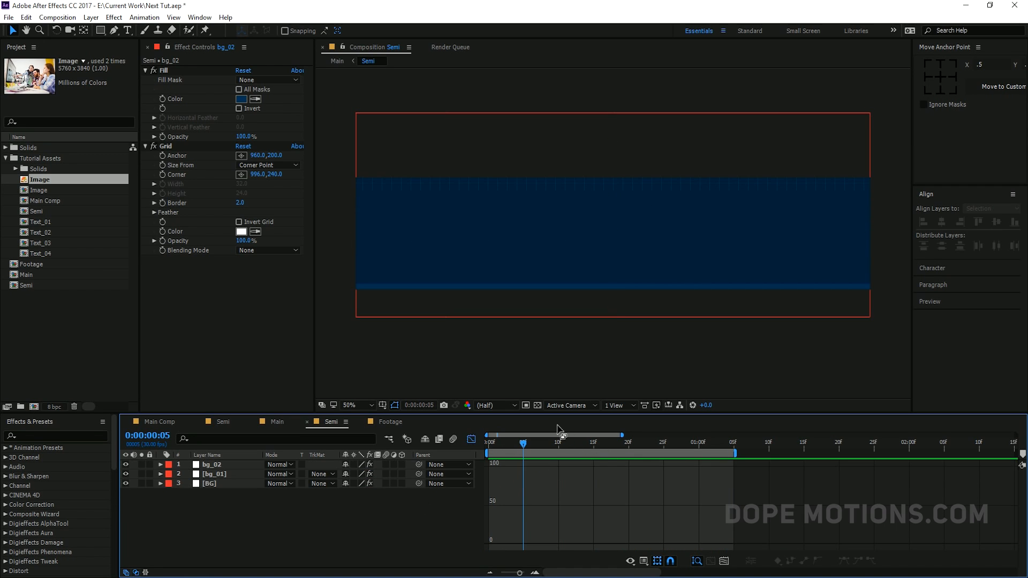
click(472, 439)
Check the finished titles in Main Comp and create a low, 1920 px wide composition named T_01
click(162, 423)
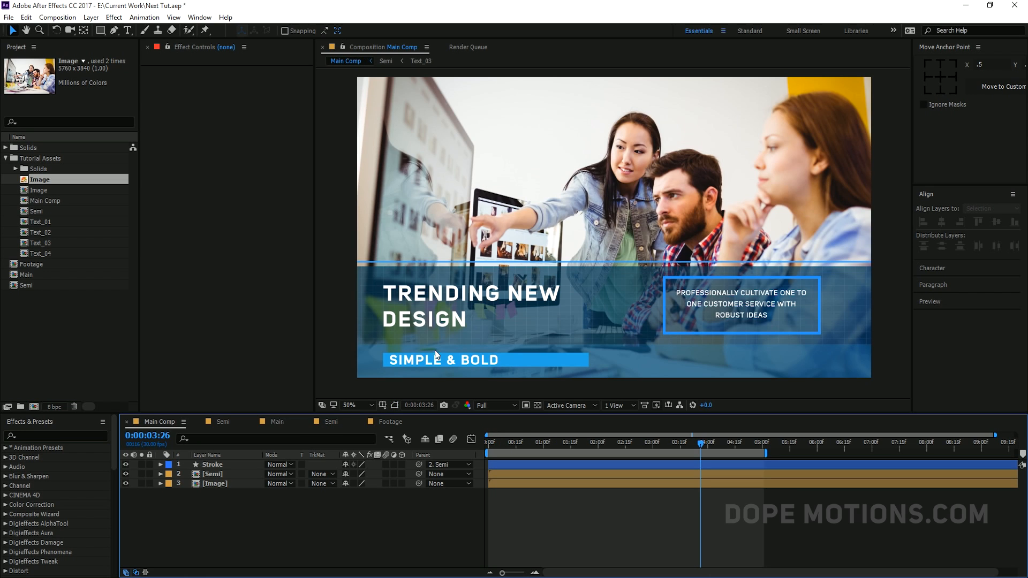
drag(702, 442, 744, 443)
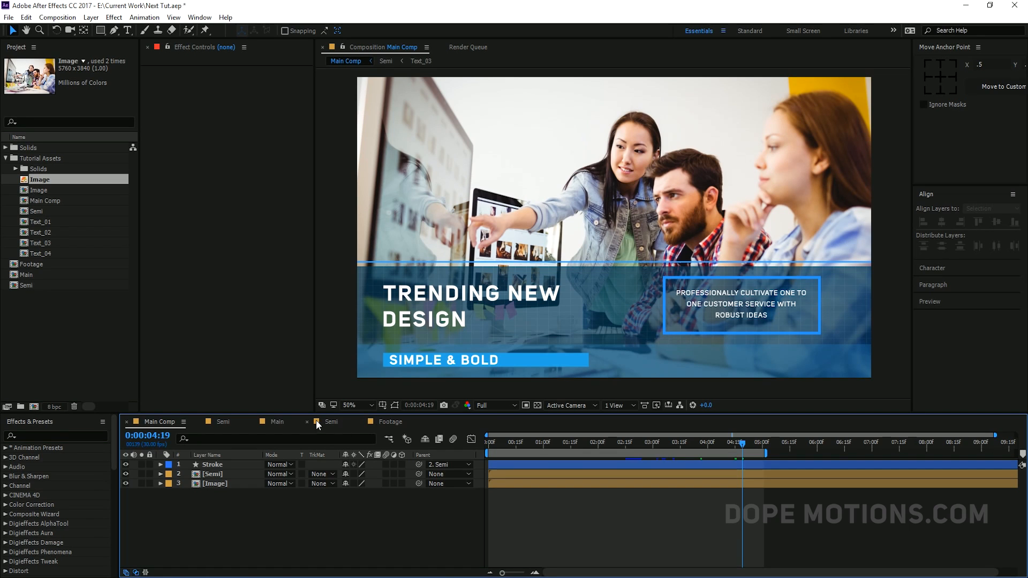
click(6, 158)
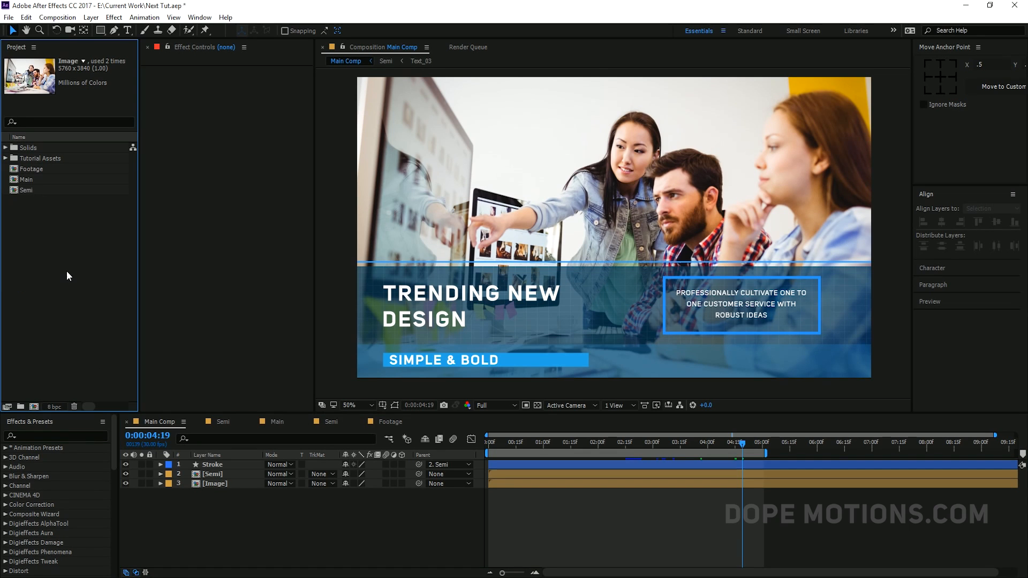
click(34, 406)
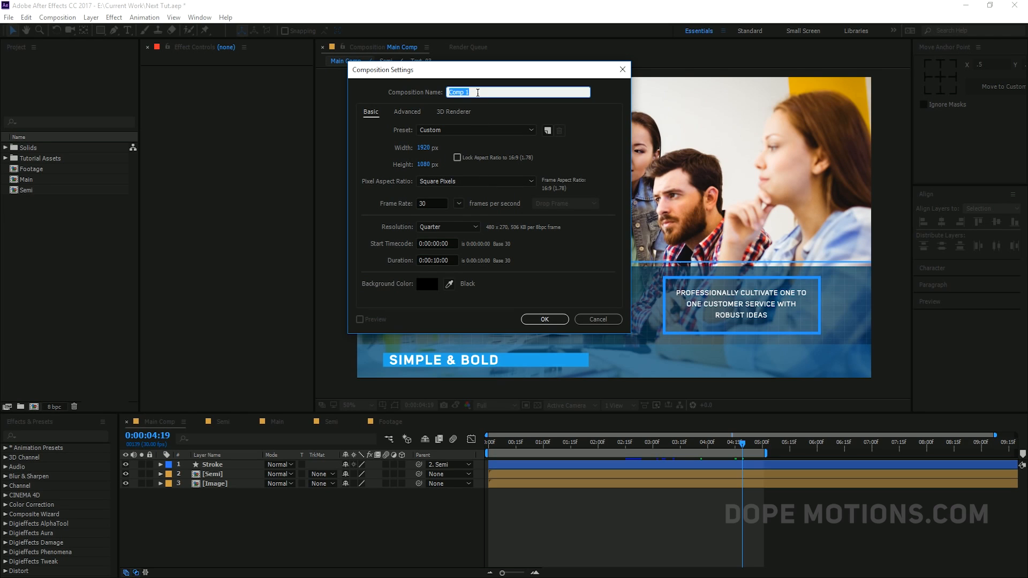
text(T_01)
click(423, 165)
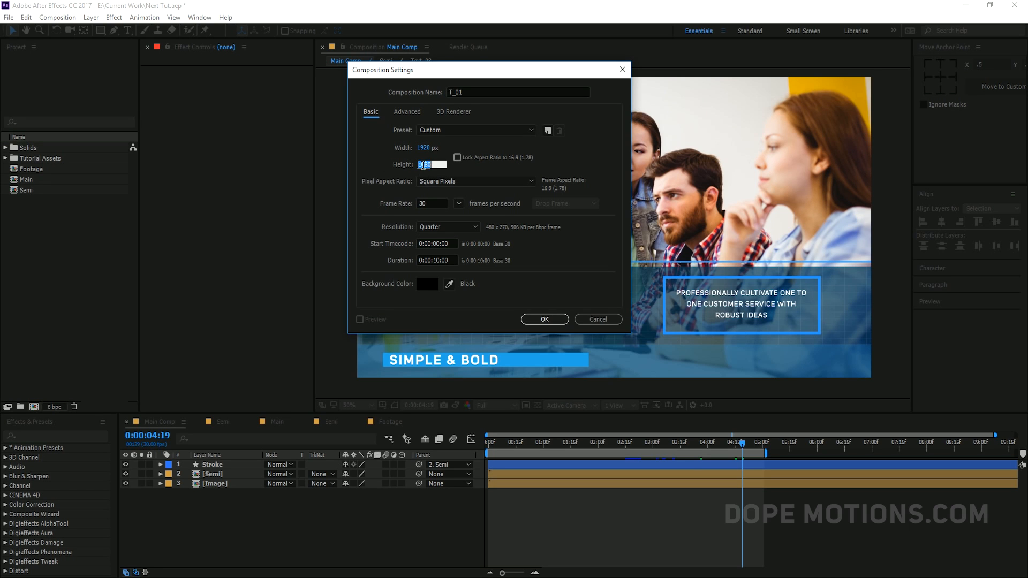
text(10)
click(538, 319)
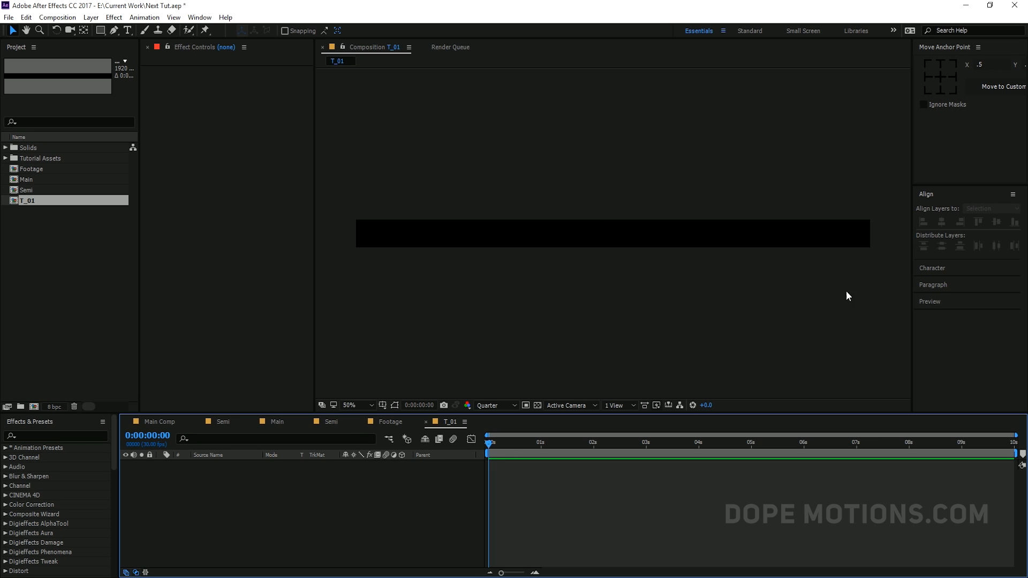
Add a text layer reading TRENDING NEW to T_01 with a font size of 82 px
click(945, 267)
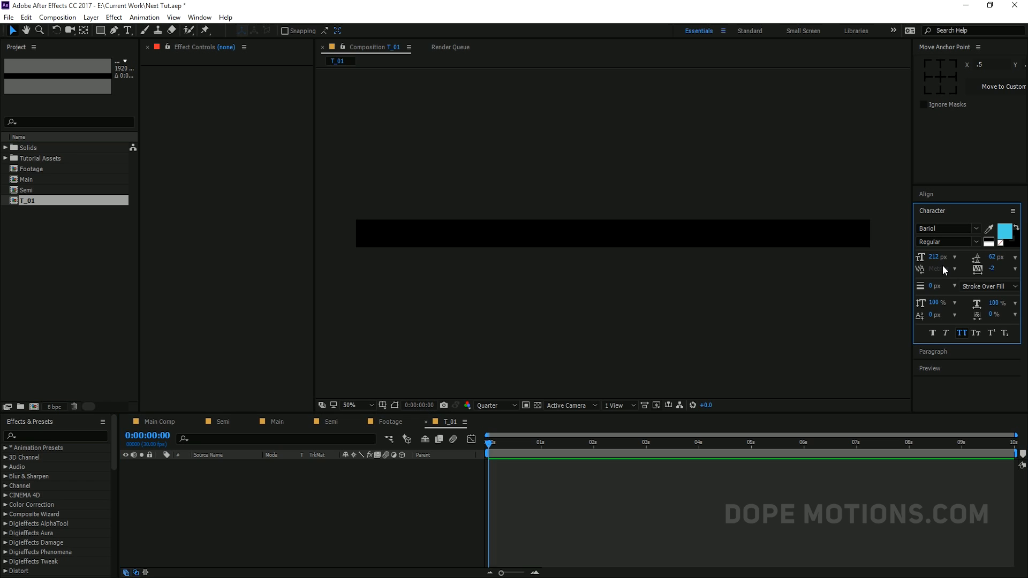
click(128, 30)
click(557, 230)
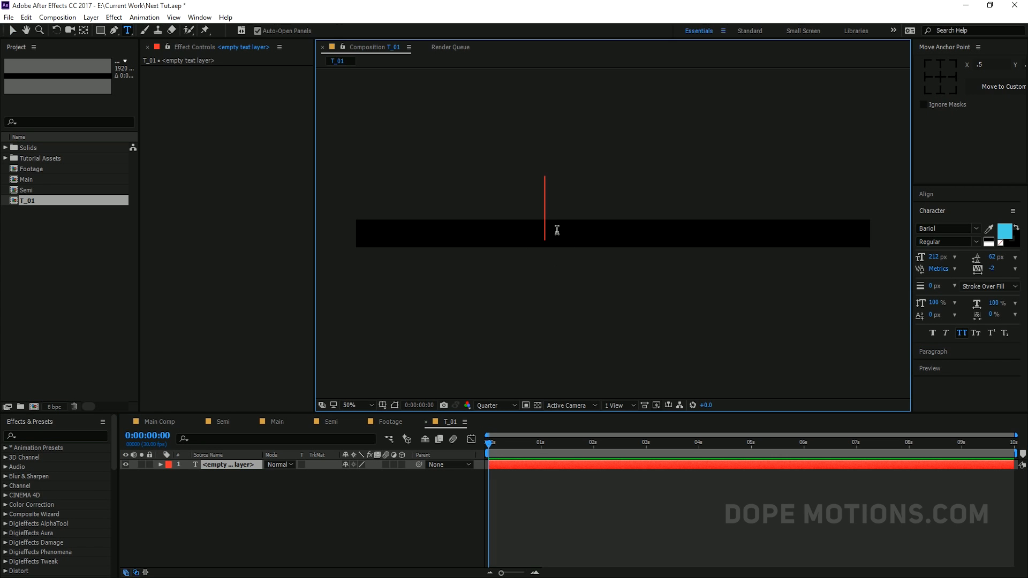
drag(933, 258, 871, 267)
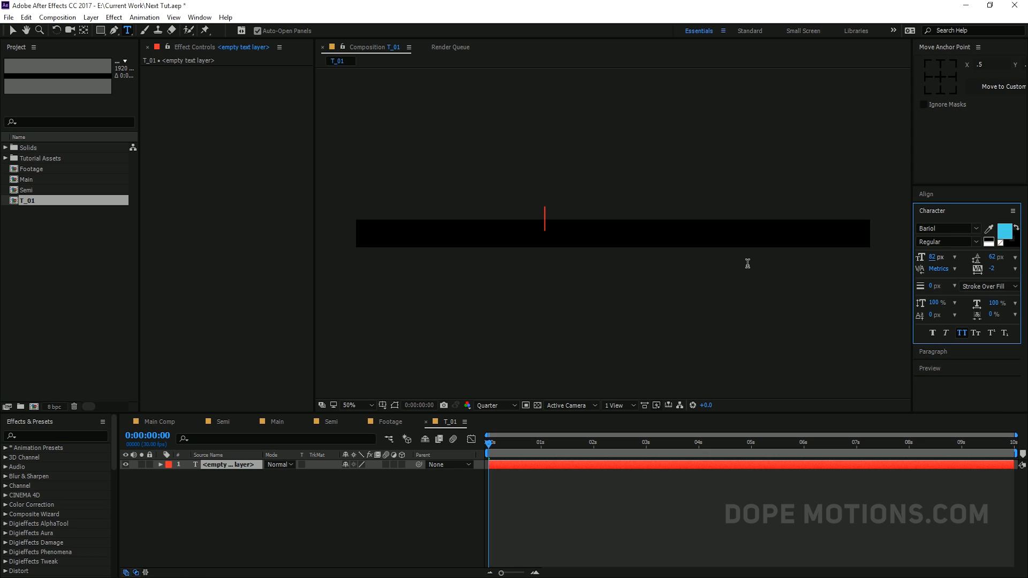
text(TRE)
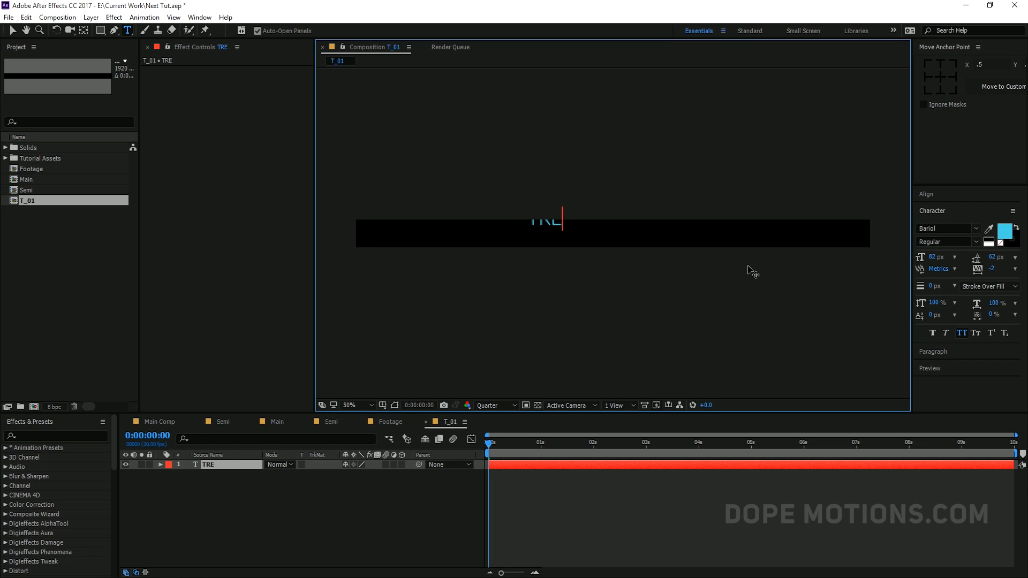
text(NDING NEW)
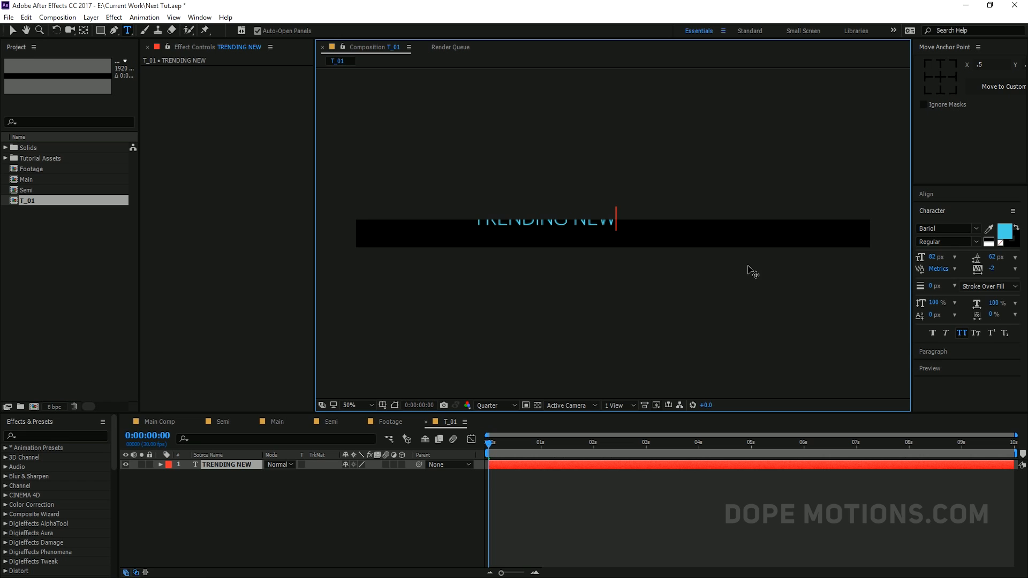
Set the preview resolution to Half and center the TRENDING NEW text horizontally and vertically in the composition
click(13, 31)
click(509, 405)
click(498, 445)
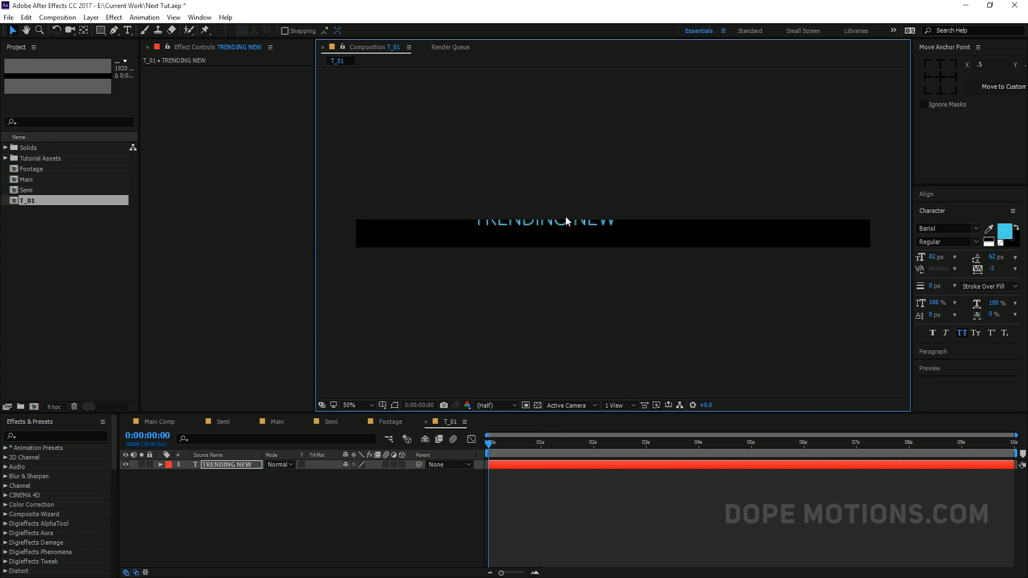
key(Caps_Lock)
key(Caps_Lock)
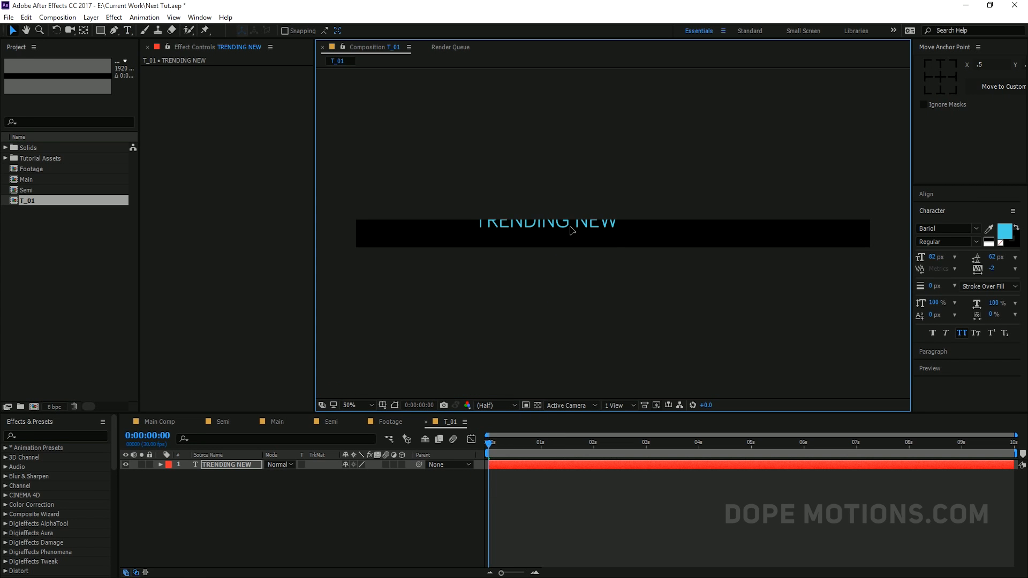
click(927, 194)
click(942, 221)
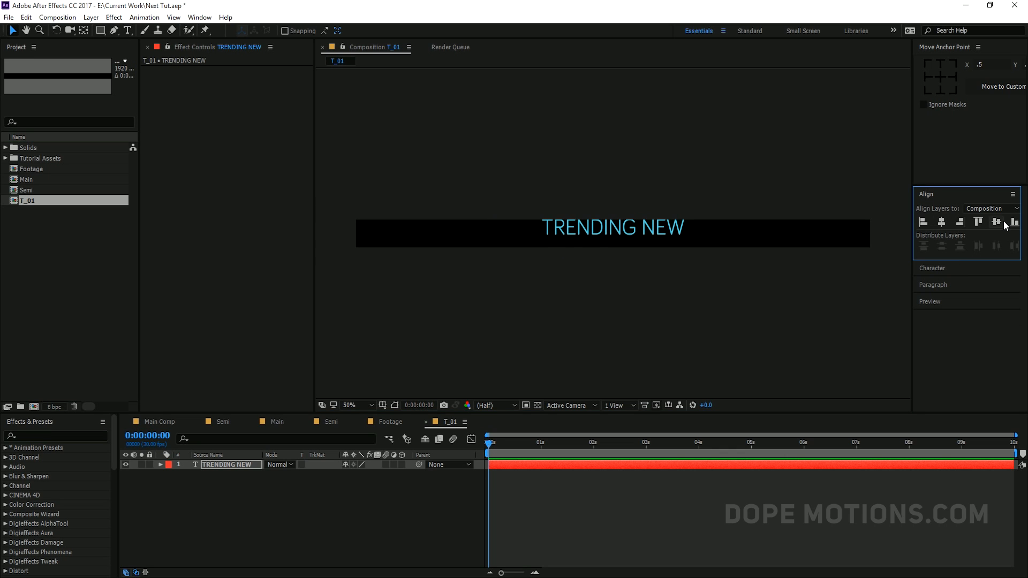
click(996, 221)
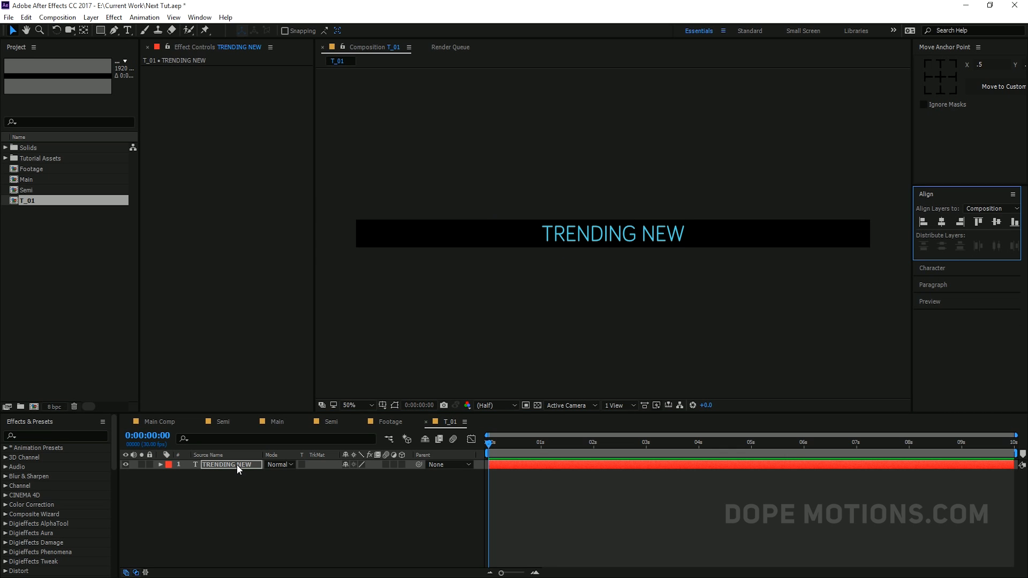
Change the fill color of the TRENDING NEW text to white
click(934, 267)
click(1003, 233)
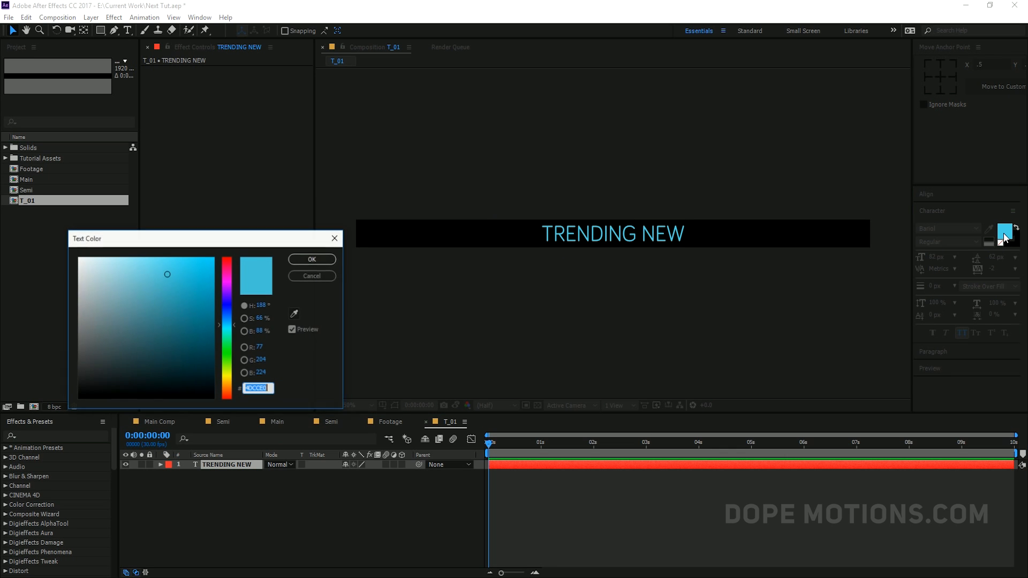
drag(188, 243, 441, 284)
click(718, 298)
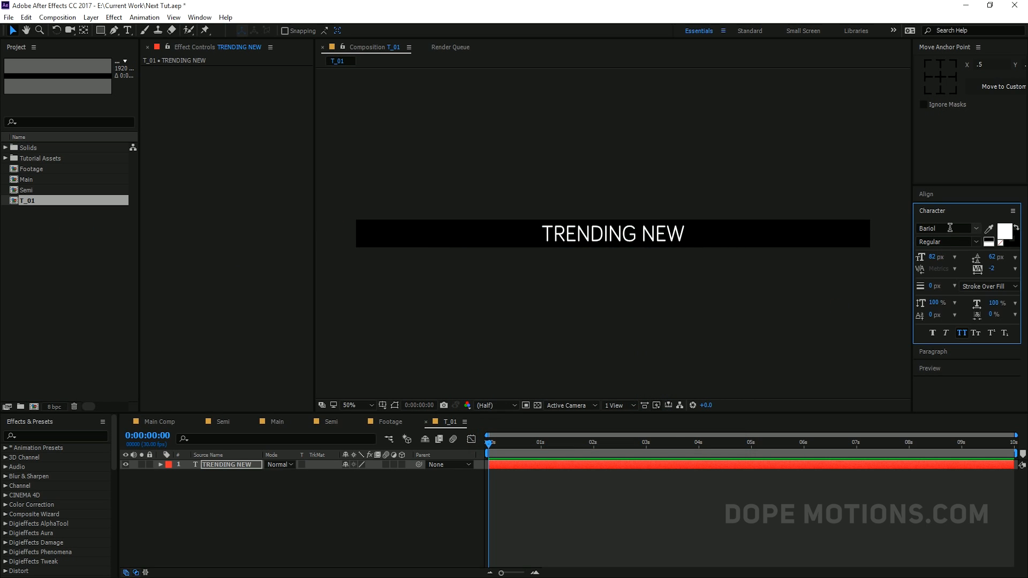
Change the font of the TRENDING NEW text to UniSansBold Regular
click(942, 228)
text(Uni Sans)
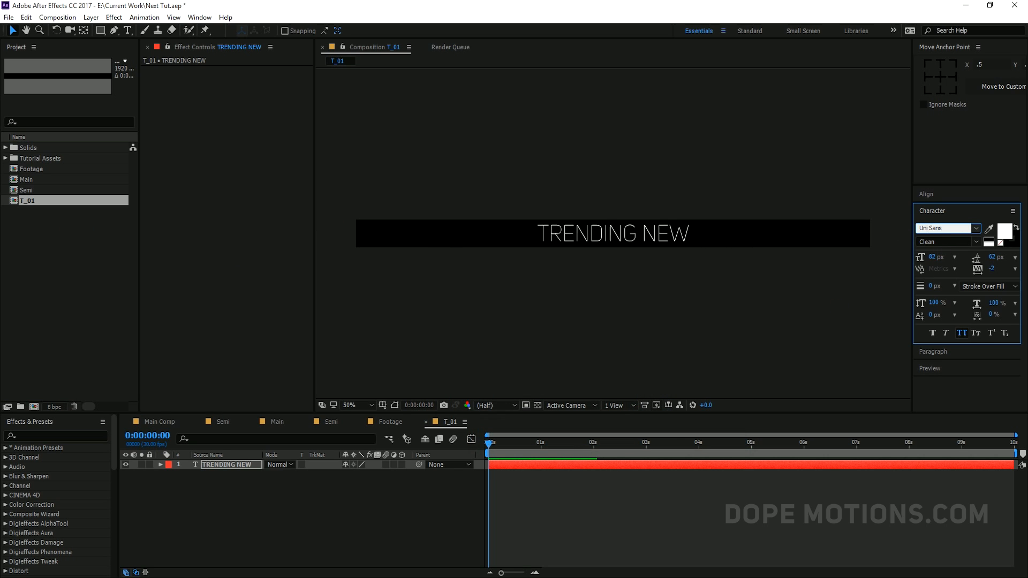
key(Down)
key(Down)
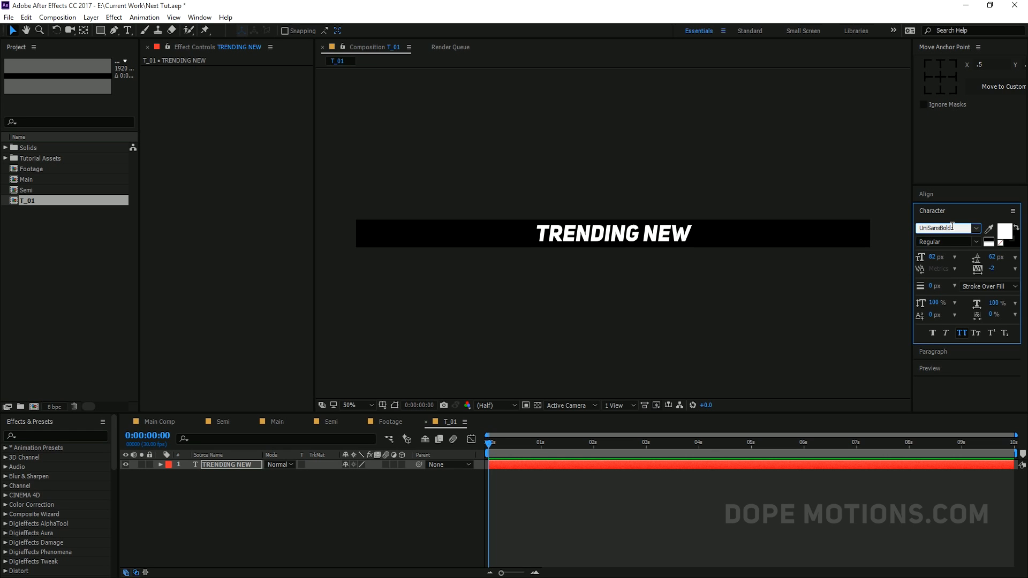
click(657, 312)
click(610, 233)
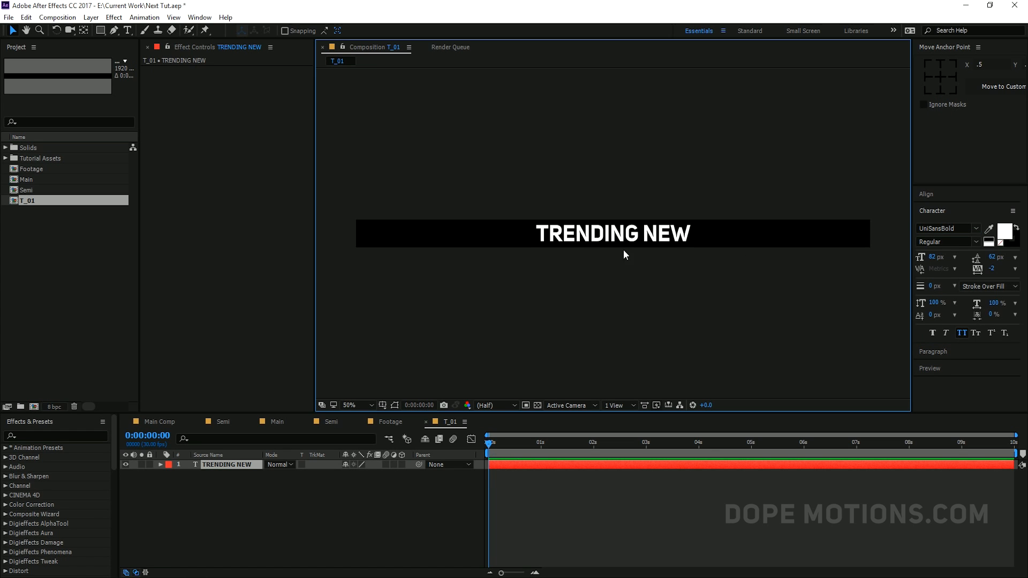
Set the tracking of the TRENDING NEW text to 50 and center the layer's anchor point on the text
click(1015, 268)
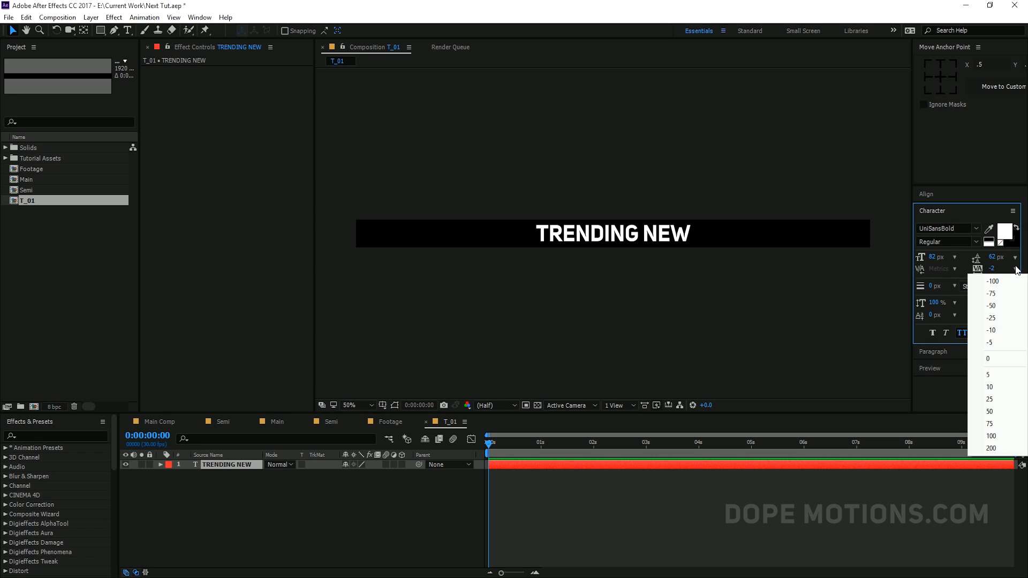
click(992, 411)
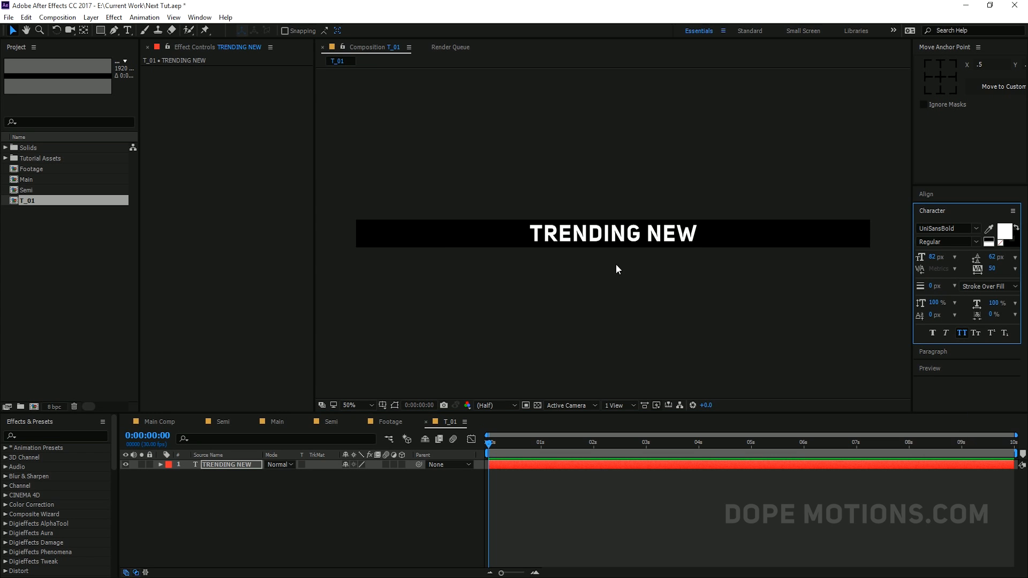
click(394, 406)
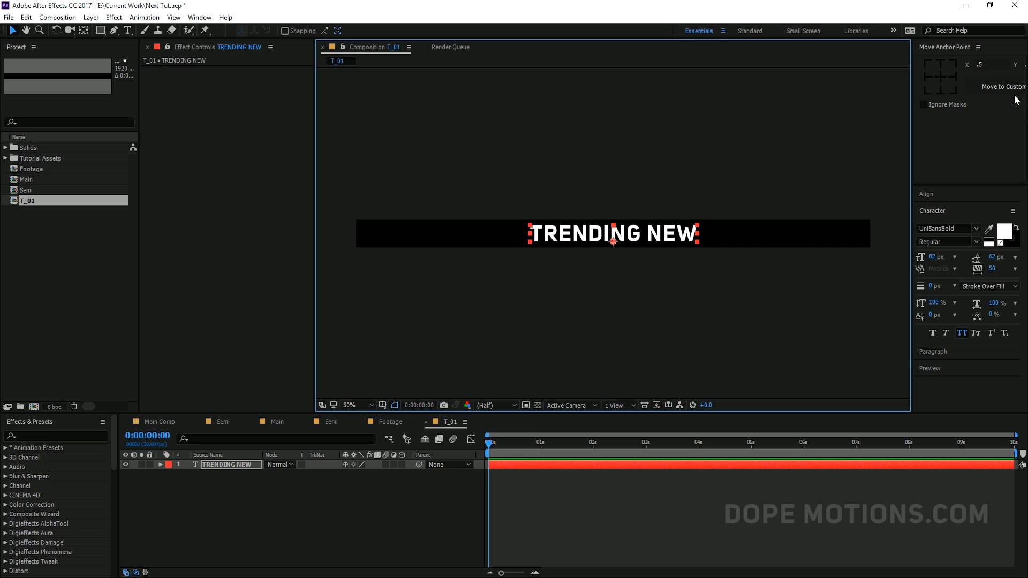
click(939, 76)
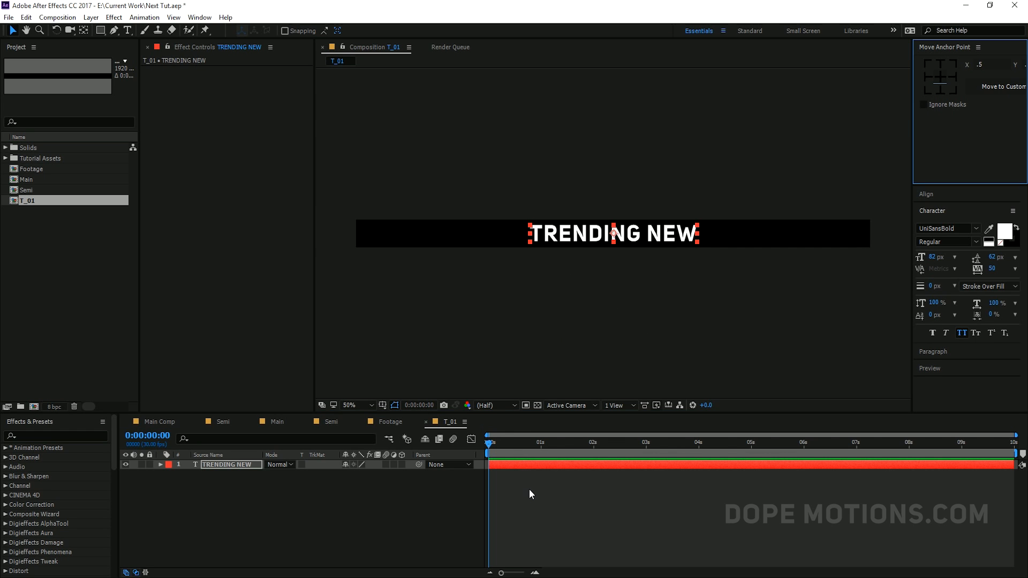
Add a Position keyframe to the TRENDING NEW layer at 0:00:01:00
scroll(529, 489, up, 1)
click(559, 509)
key(space)
drag(596, 493, 740, 494)
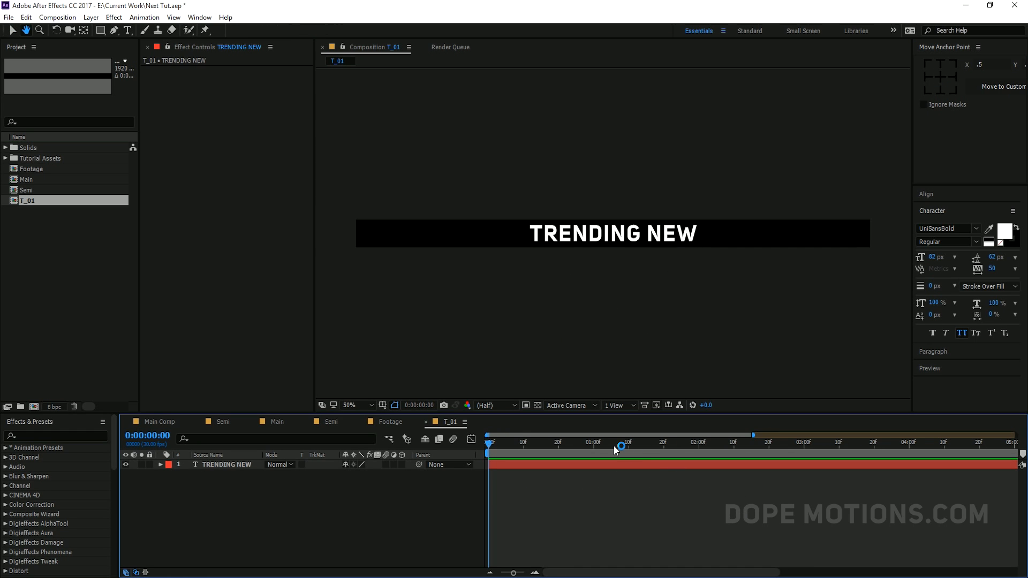
click(597, 445)
click(241, 466)
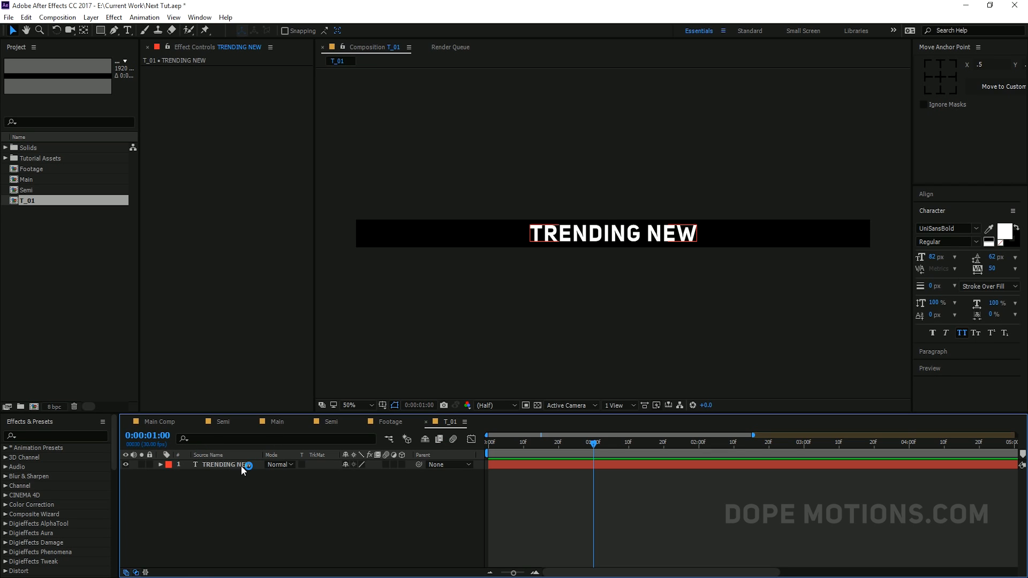
key(p)
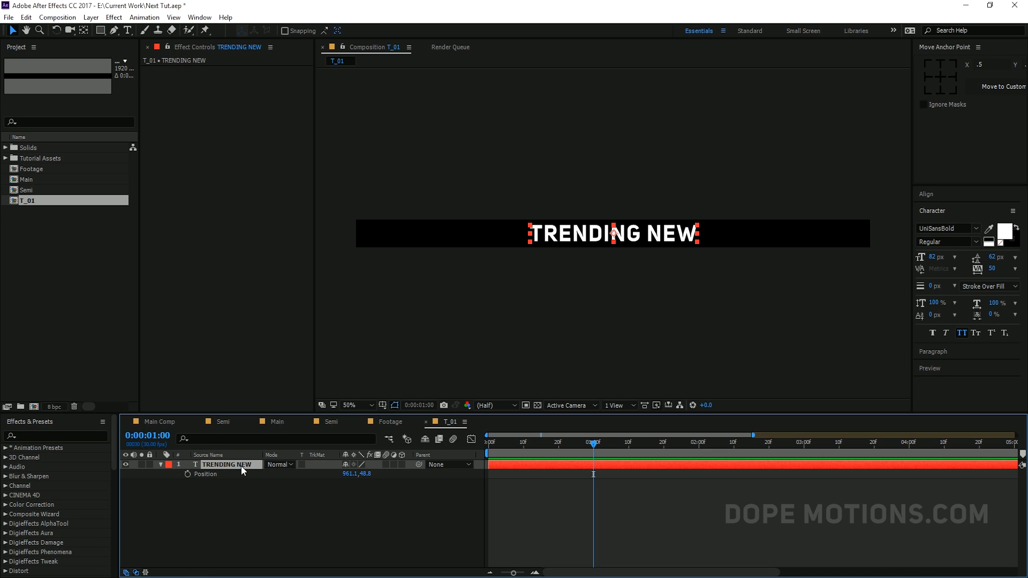
click(186, 475)
Keyframe the text just above the frame at time zero, about Y -43, and shift the end Position keyframe to 0:00:01:10
drag(512, 449, 461, 446)
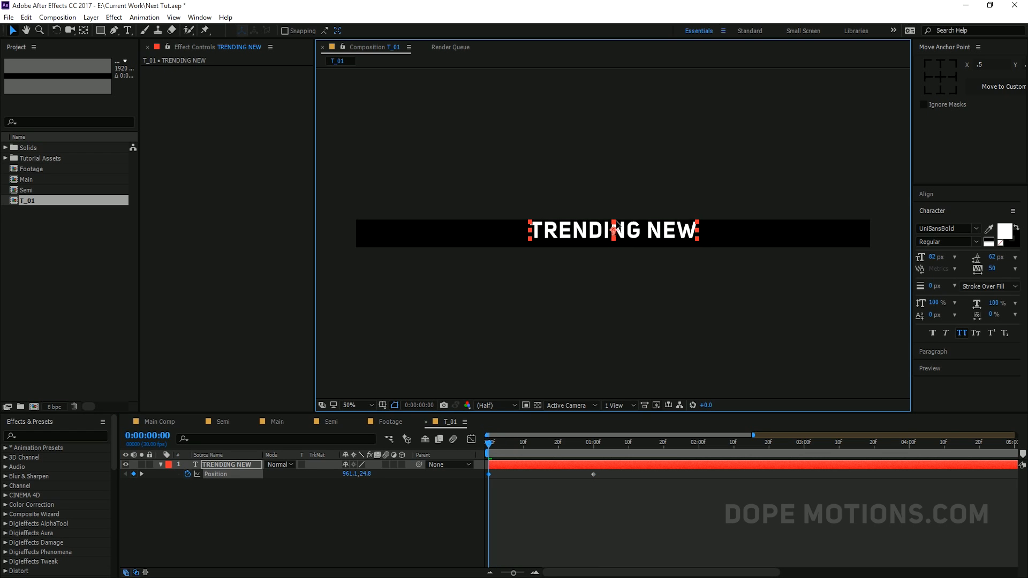
drag(616, 235, 616, 212)
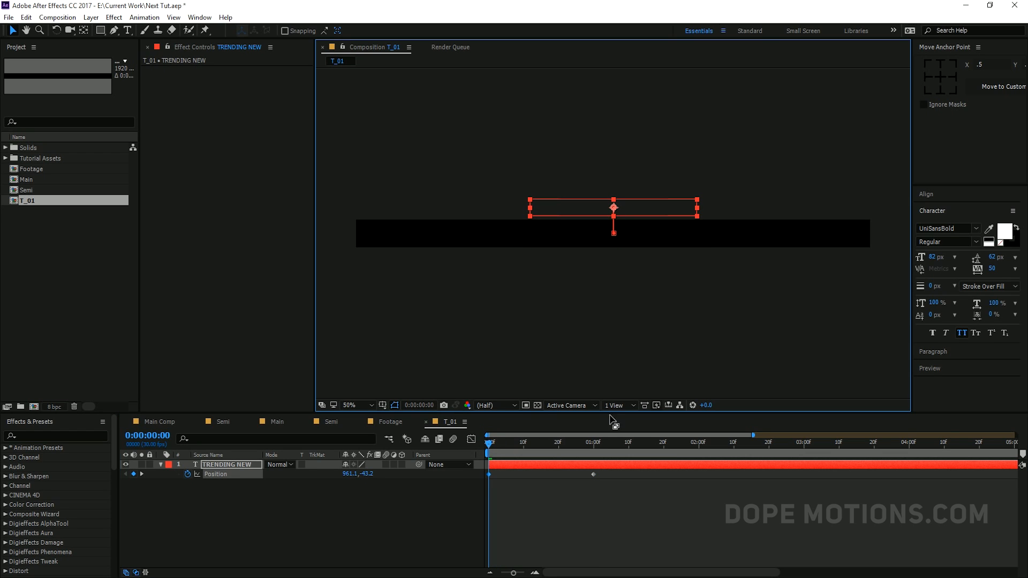
click(593, 475)
drag(603, 471, 626, 470)
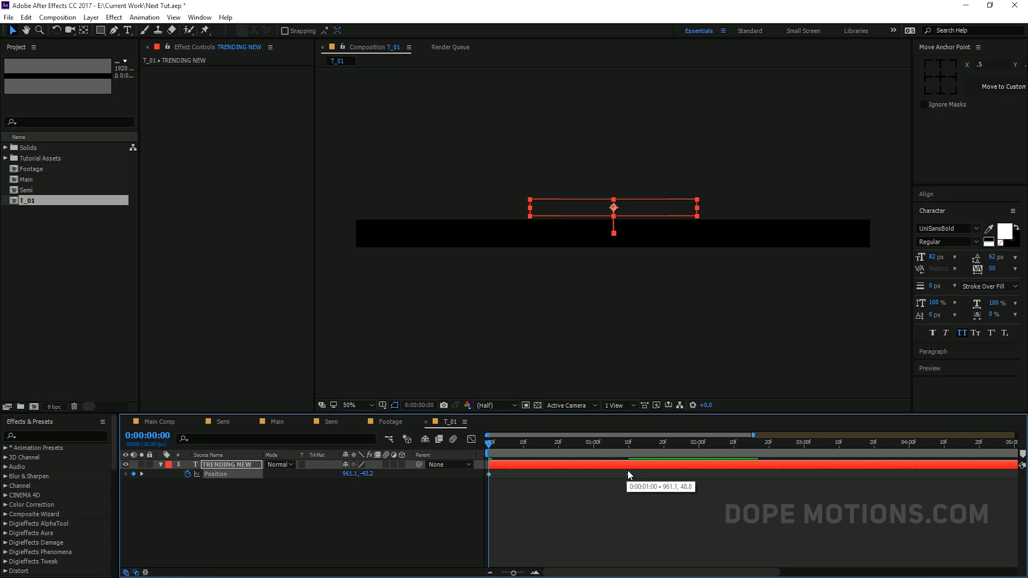
click(625, 443)
click(630, 442)
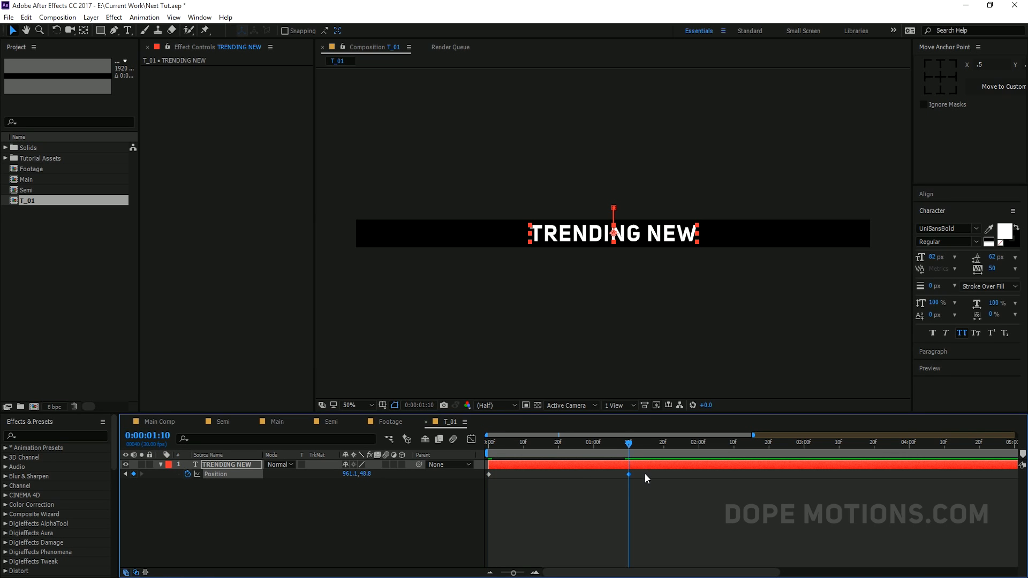
Ease both Position keyframes and reshape the speed graph so the motion peaks early and slows gradually to the end
drag(644, 474, 481, 487)
click(471, 440)
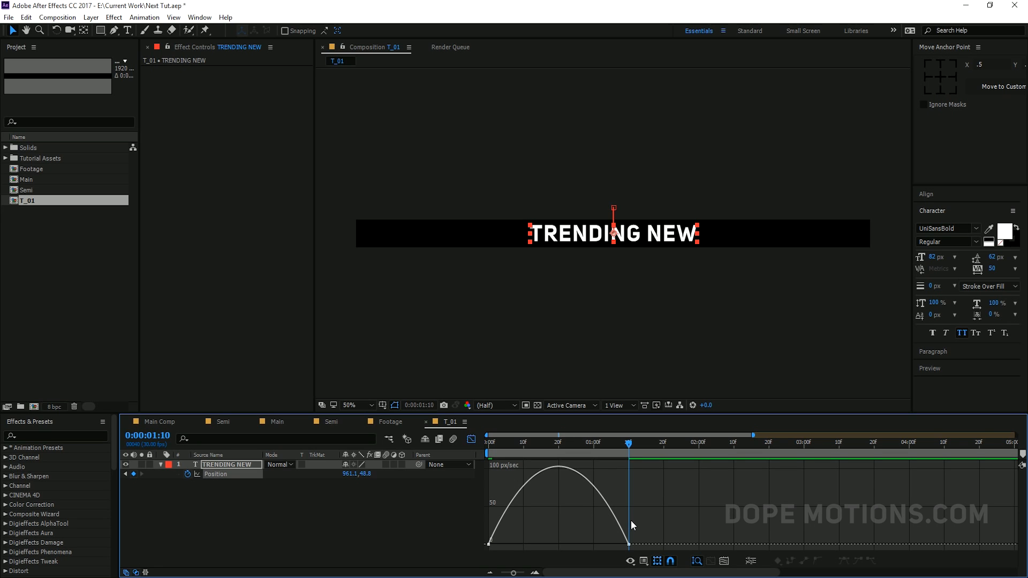
drag(614, 550, 506, 545)
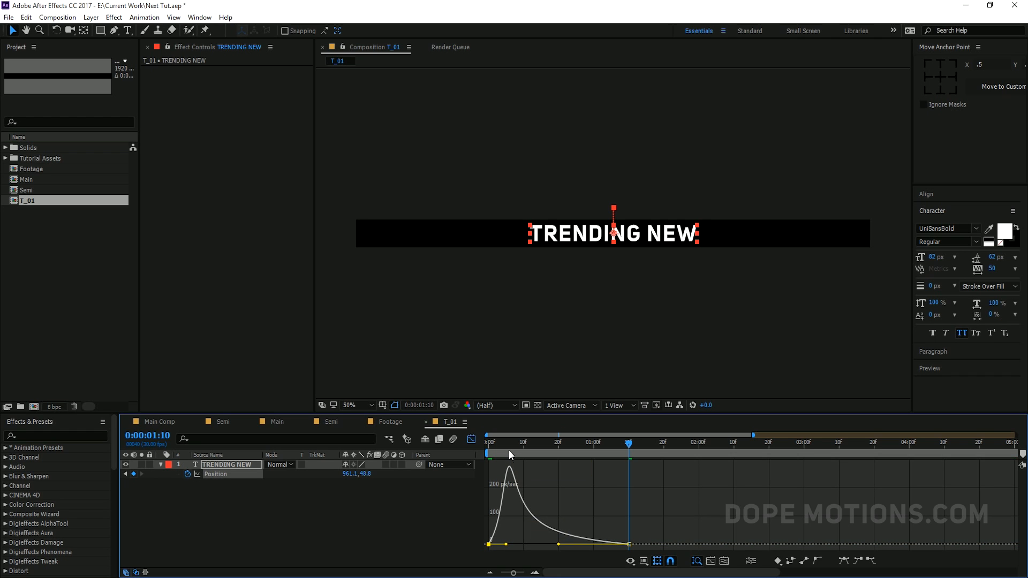
End the T_01 work area at about 2 seconds and preview the text's slide-in animation
drag(594, 447, 694, 445)
key(n)
key(space)
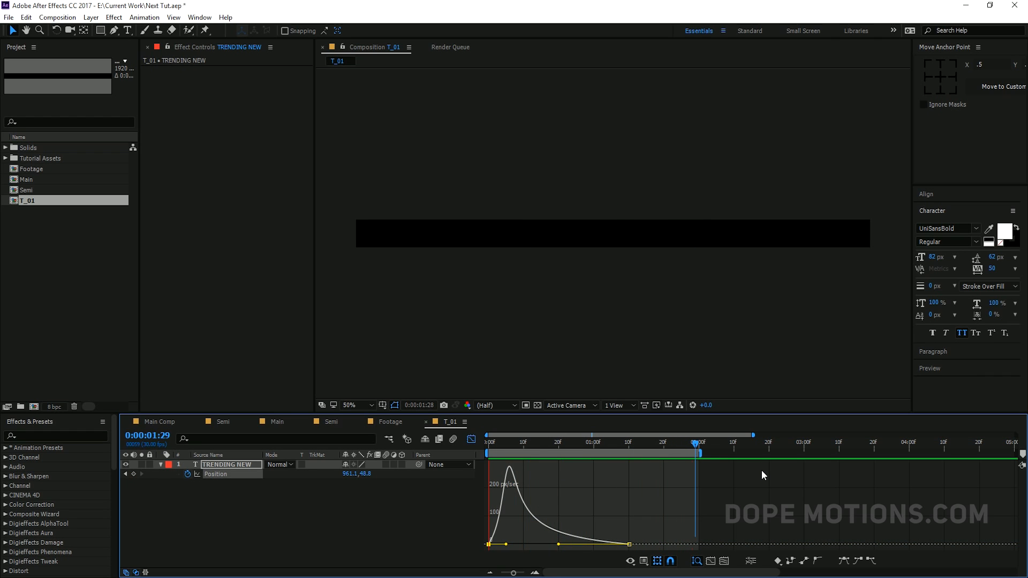
click(540, 443)
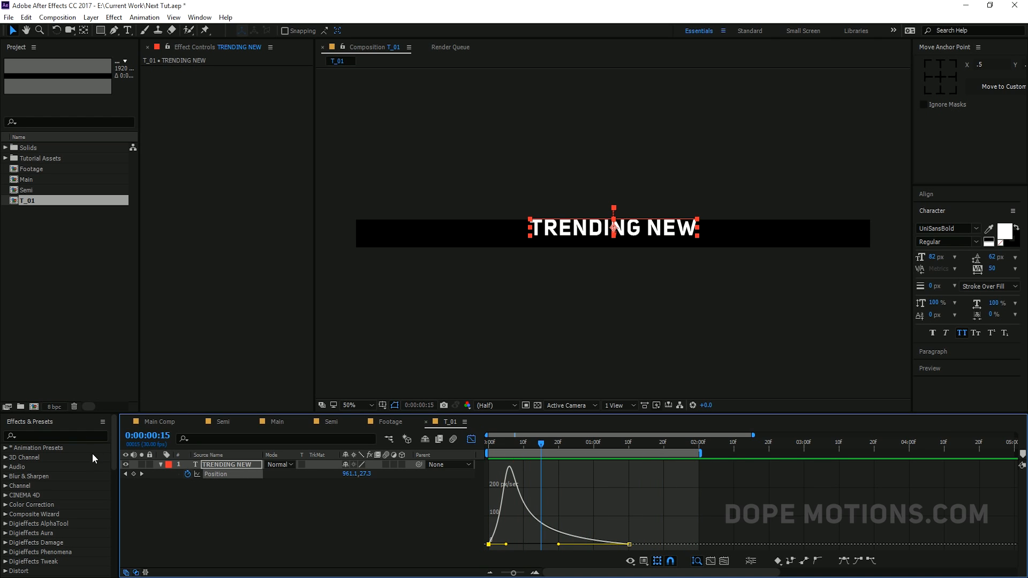
click(160, 465)
click(44, 270)
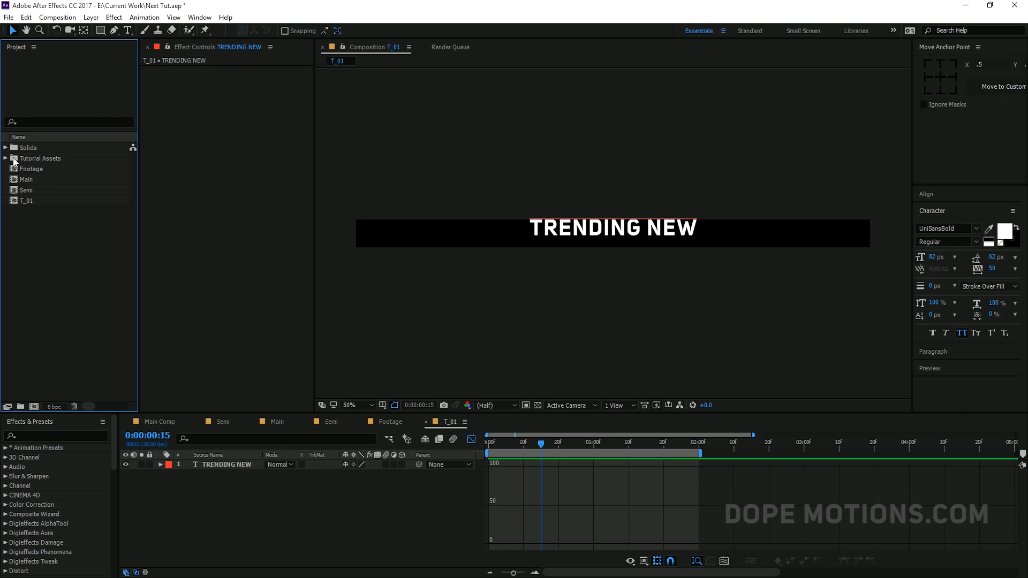
Duplicate the T_01 composition, open the copy and return its timeline from the graph editor to the layer bars
click(29, 201)
key(ctrl+d)
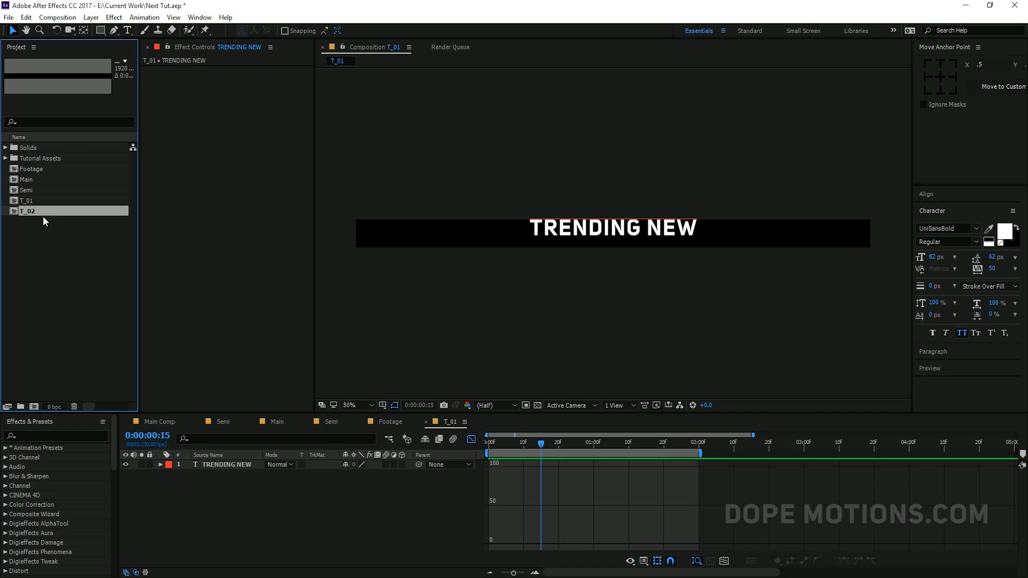
double_click(35, 212)
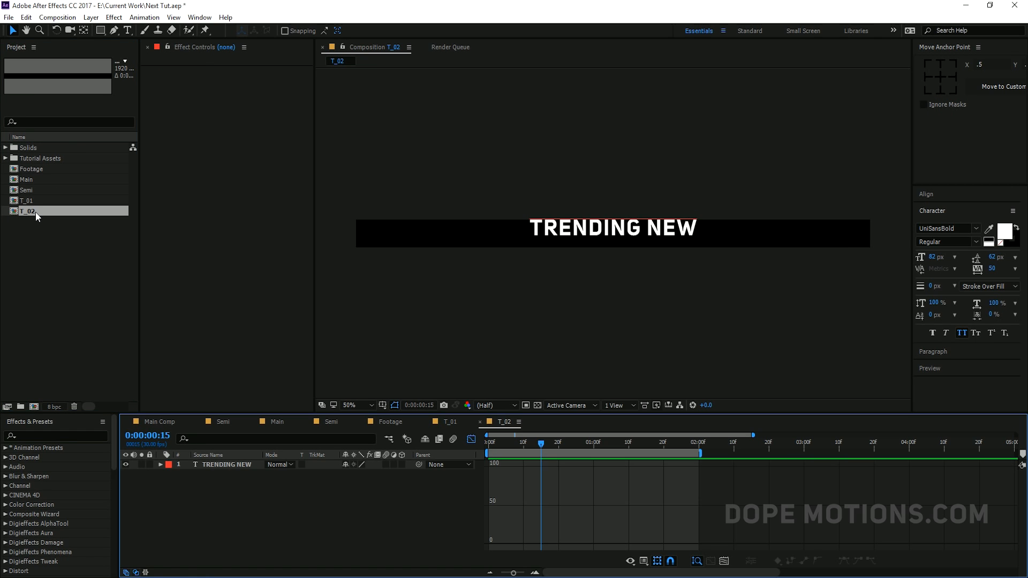
click(471, 440)
Replace the text in the T_02 composition with DESIGN and scrub through its animation
drag(553, 447, 569, 448)
double_click(236, 463)
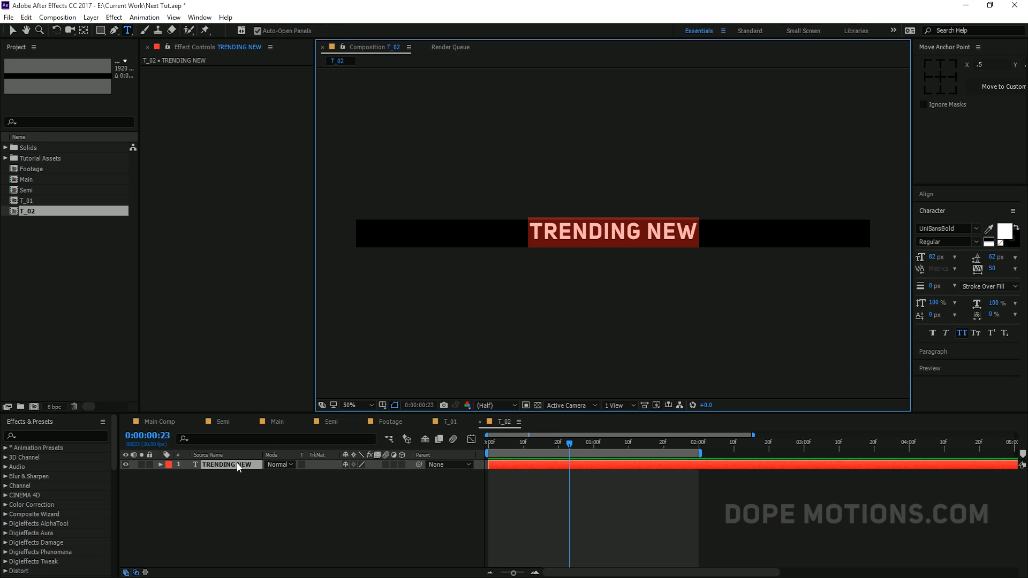
text(DESIG)
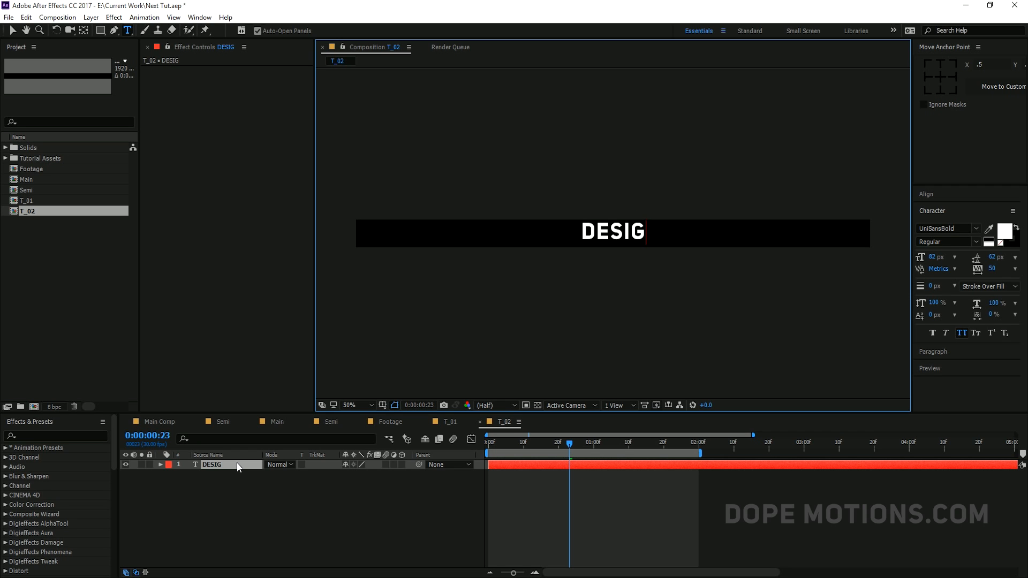
text(N)
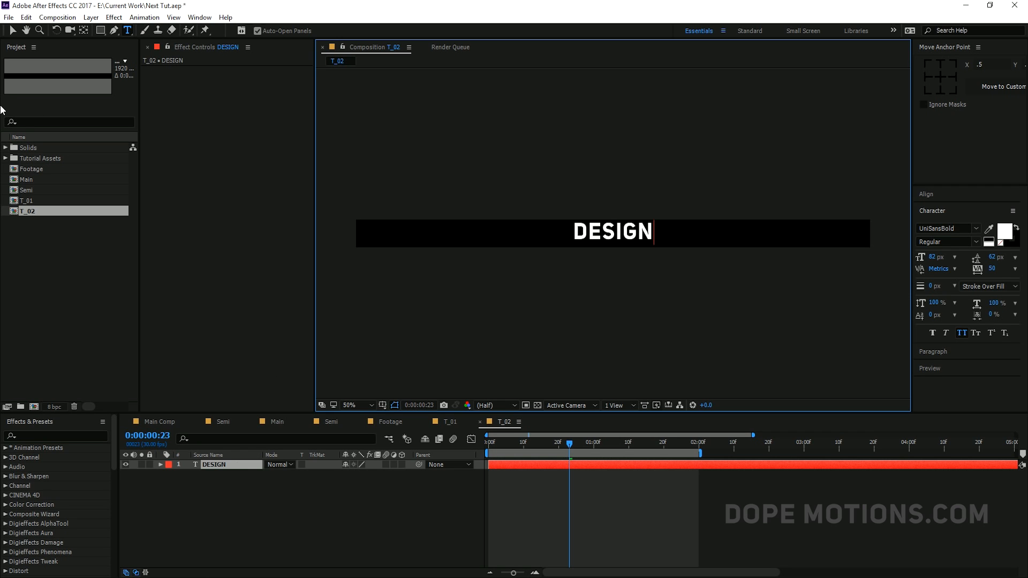
click(15, 32)
click(381, 536)
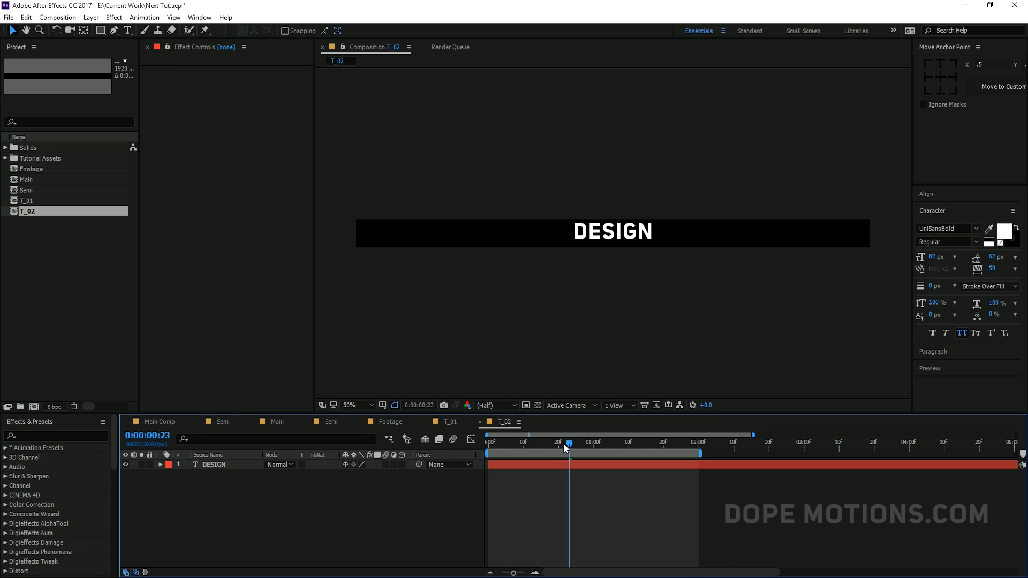
mouse_move(563, 443)
mouse_down()
mouse_move(652, 445)
mouse_move(490, 442)
mouse_move(573, 442)
mouse_up()
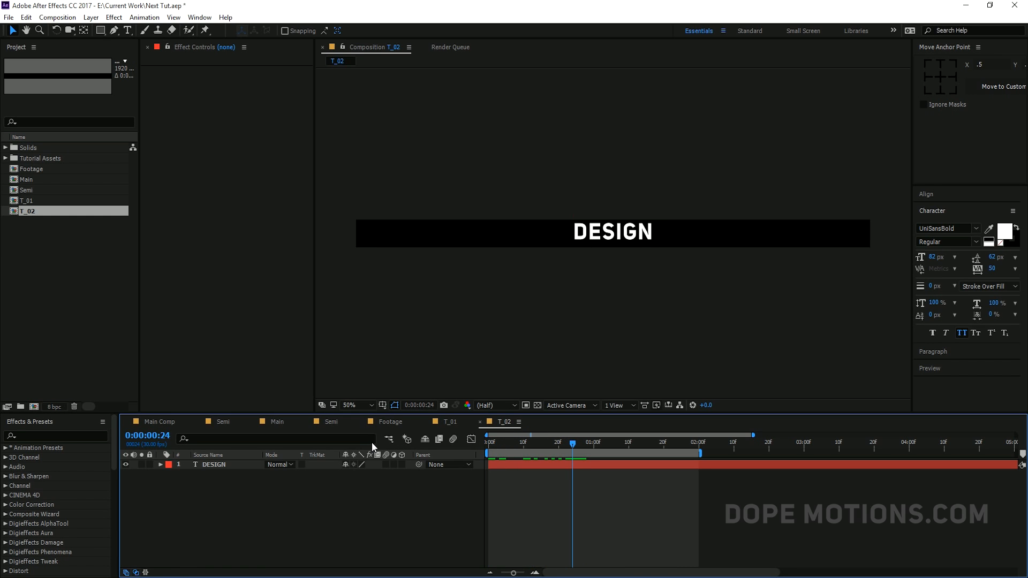
Add the T_01 and T_02 compositions to the Semi composition above all background layers
click(327, 421)
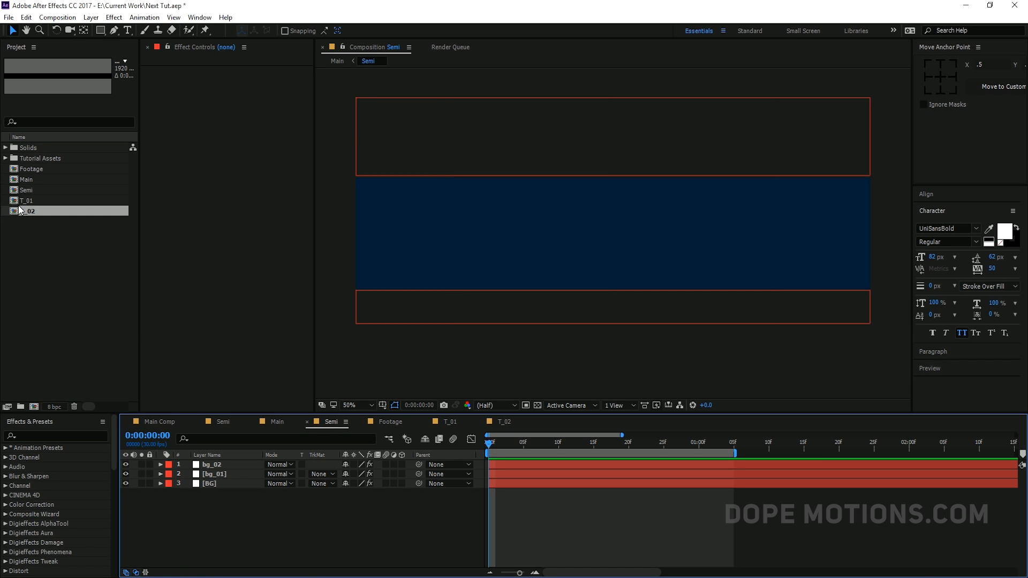
ctrl+click(36, 200)
drag(33, 204, 185, 462)
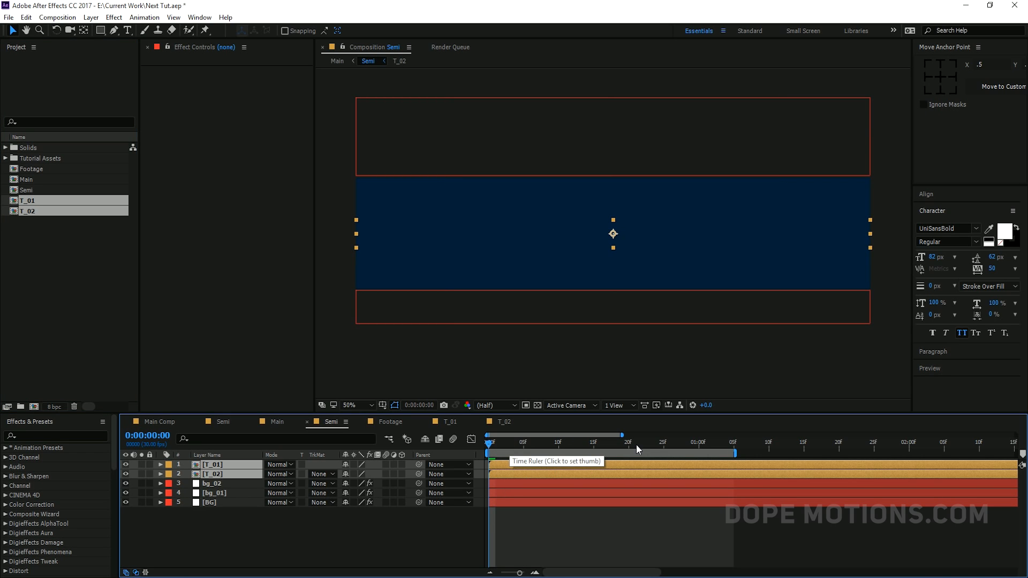
key(F2)
Shift the T_01 and T_02 layers to start at 0:00:01:00 and extend the Semi work area to about 0:00:02:06
click(543, 465)
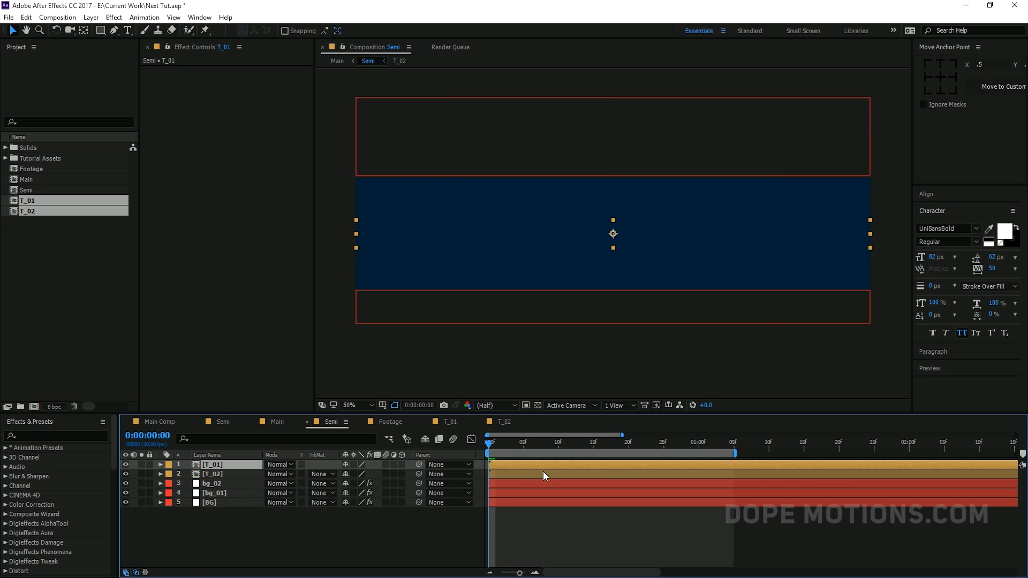
shift+click(540, 473)
drag(533, 466, 832, 456)
click(702, 528)
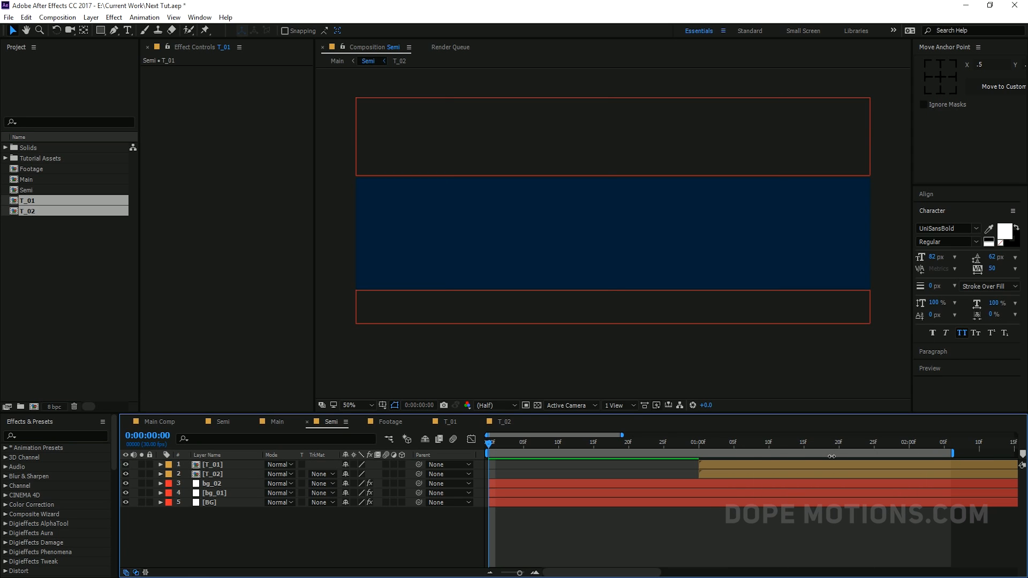
Move the start of the T_01 and T_02 layers to 0:00:00:15 in Semi
drag(636, 442, 595, 442)
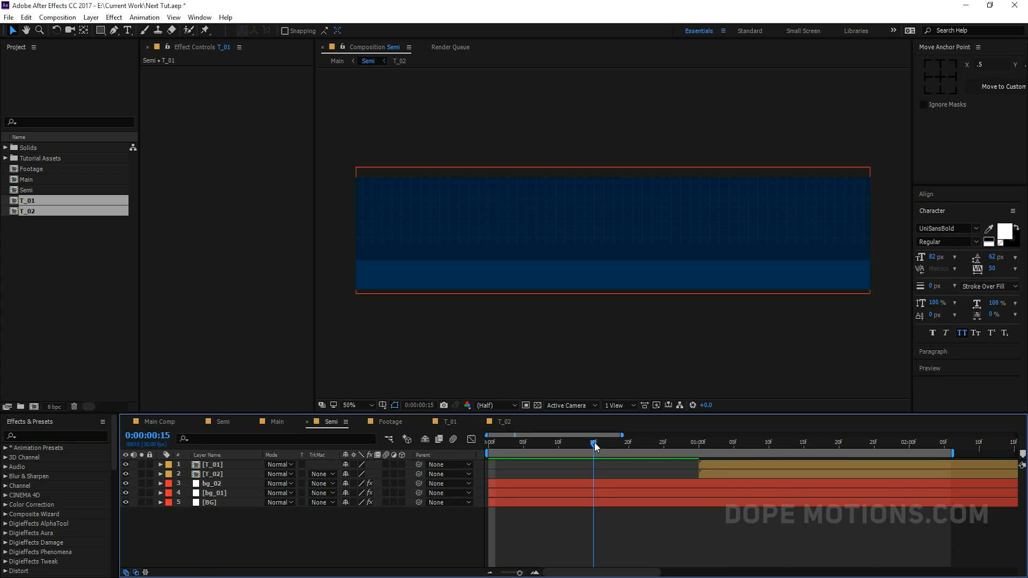
click(720, 463)
shift+click(716, 471)
drag(717, 471, 613, 472)
click(614, 531)
Turn on the title/action safe guides for Semi at 0:00:01:23, where both texts are fully shown
key(minus)
key(minus)
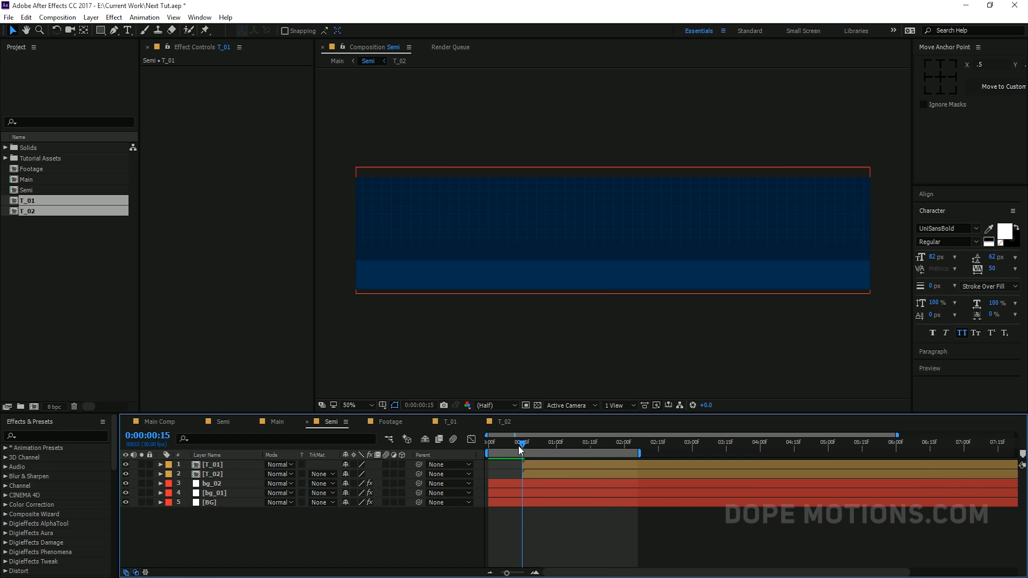
drag(521, 444, 608, 447)
click(558, 462)
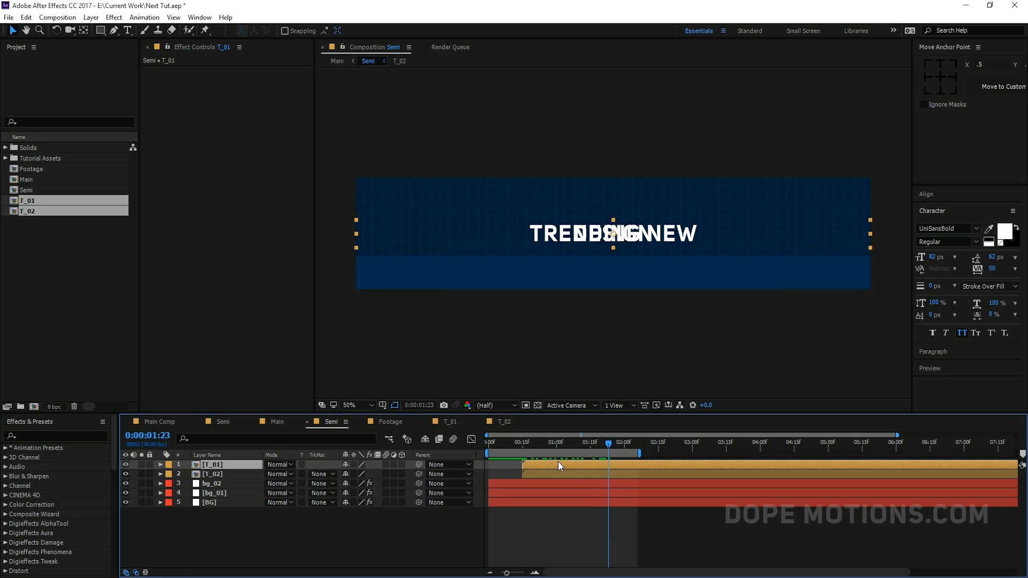
key(apostrophe)
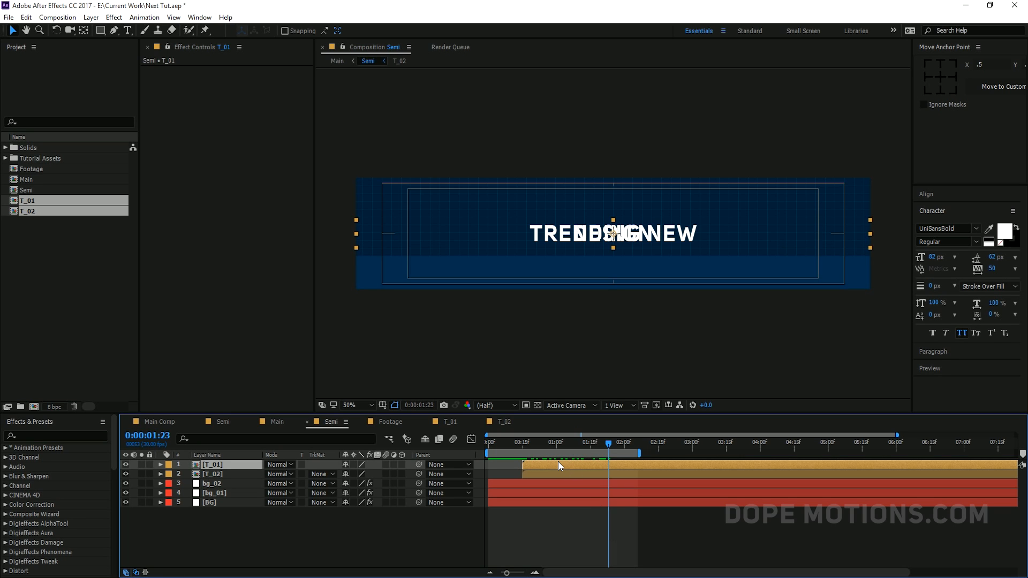
click(384, 405)
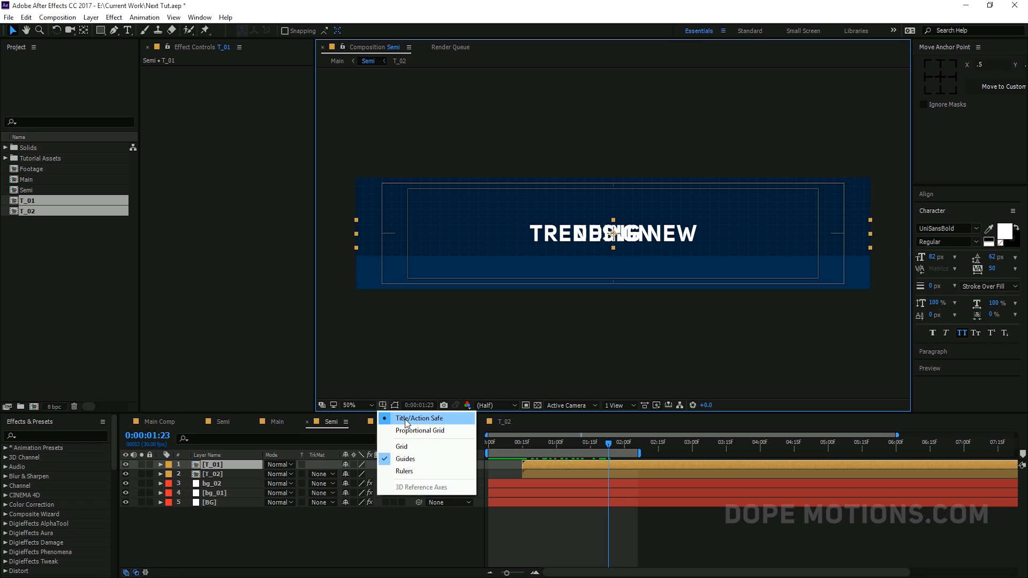
click(394, 535)
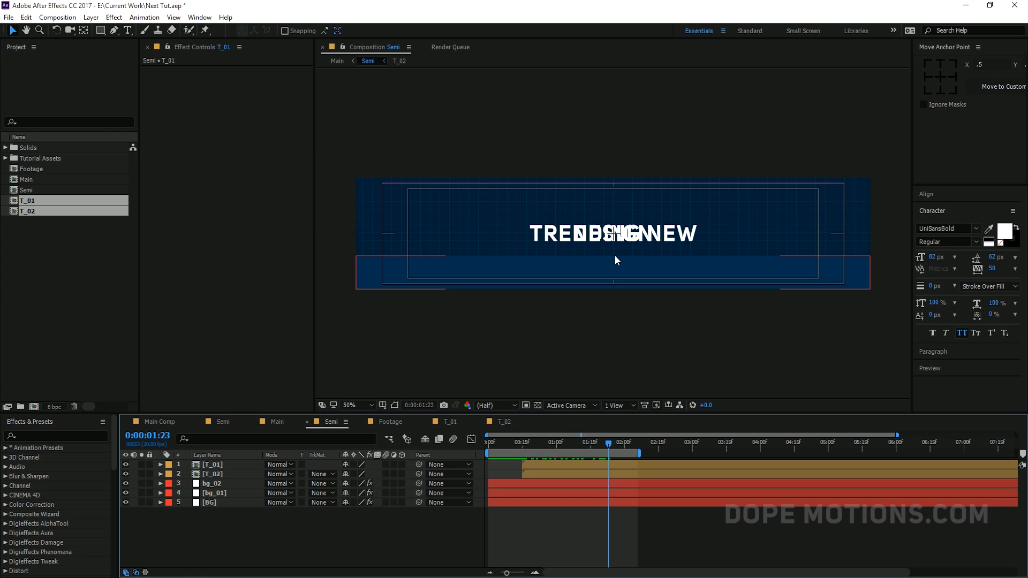
Move the T_01 text TRENDING NEW to the upper part of the grid panel, starting at the left action-safe line
click(554, 466)
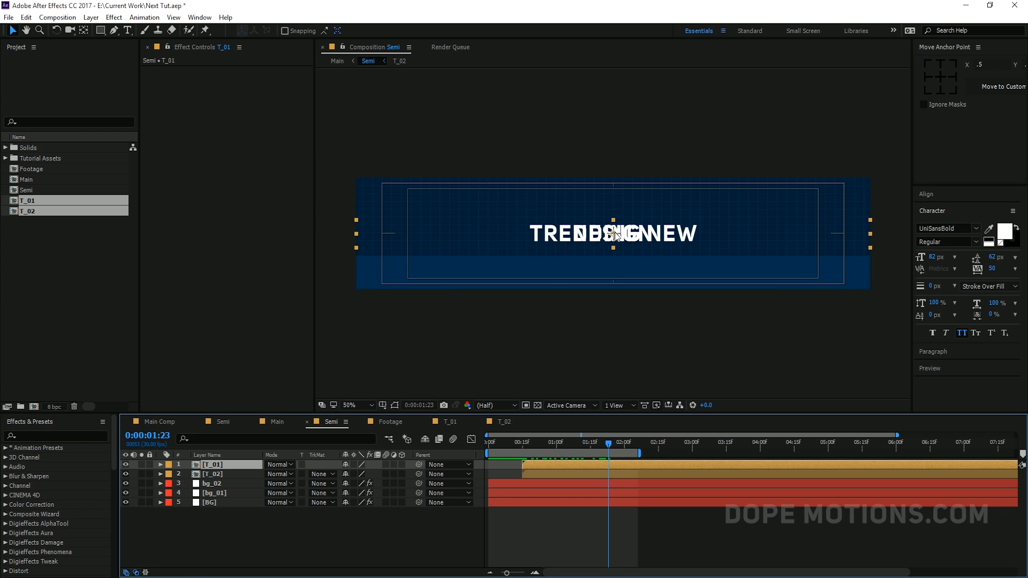
drag(562, 220, 638, 257)
scroll(433, 206, up, 1)
key(space)
drag(548, 262, 588, 214)
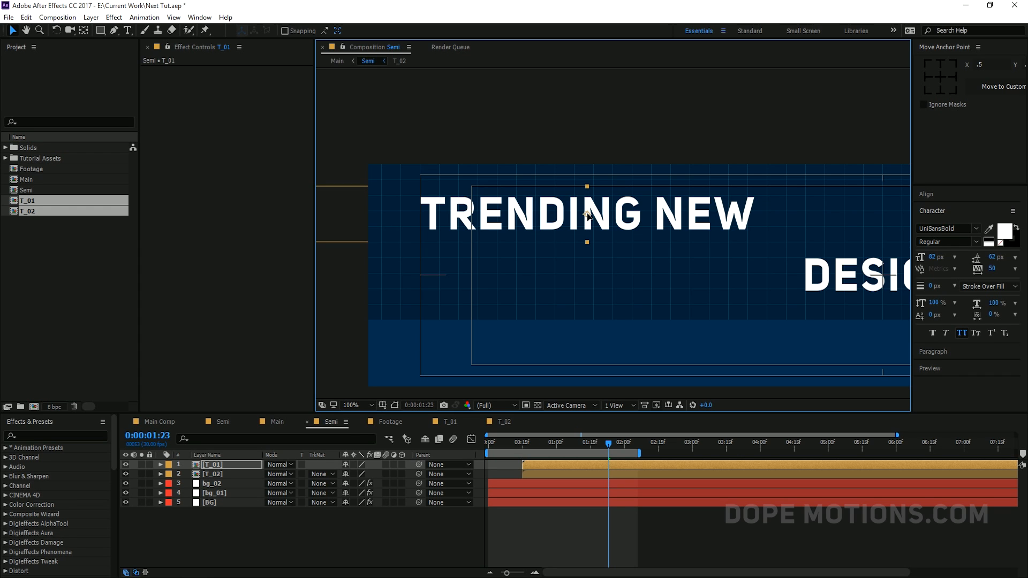
Move the T_02 text DESIGN below TRENDING NEW at the same left margin and center it vertically in the composition
click(863, 280)
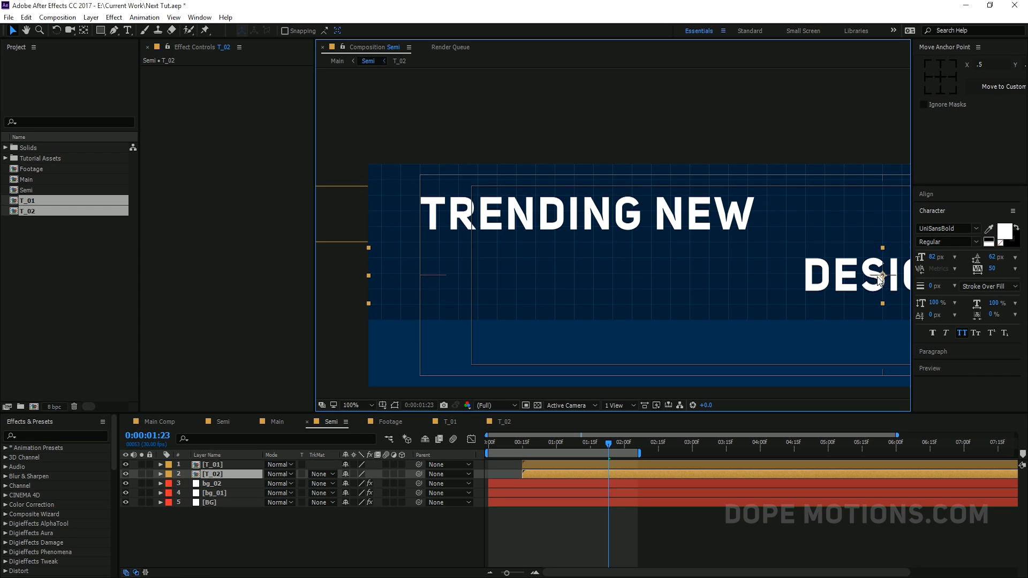
drag(878, 279, 498, 261)
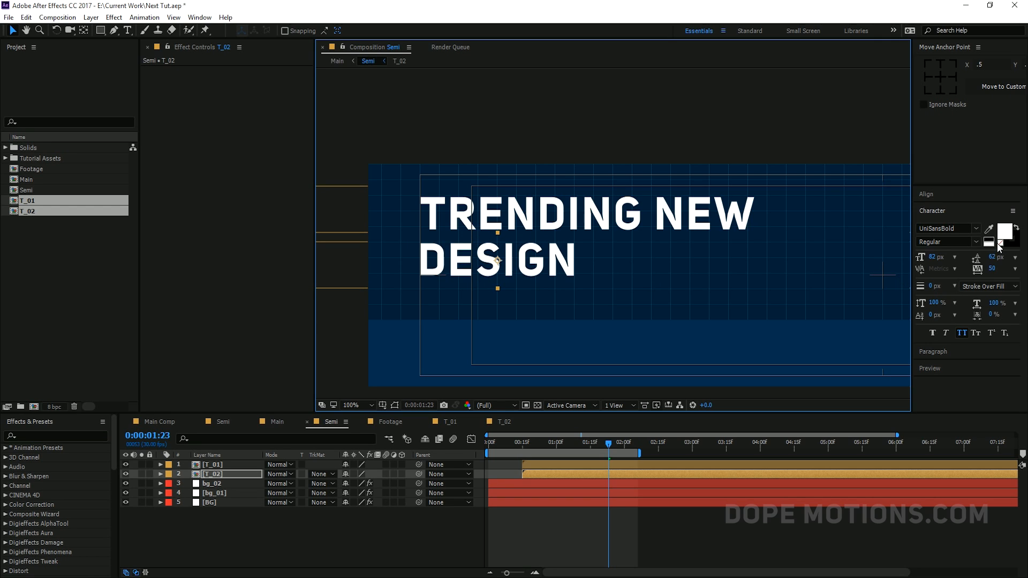
click(934, 197)
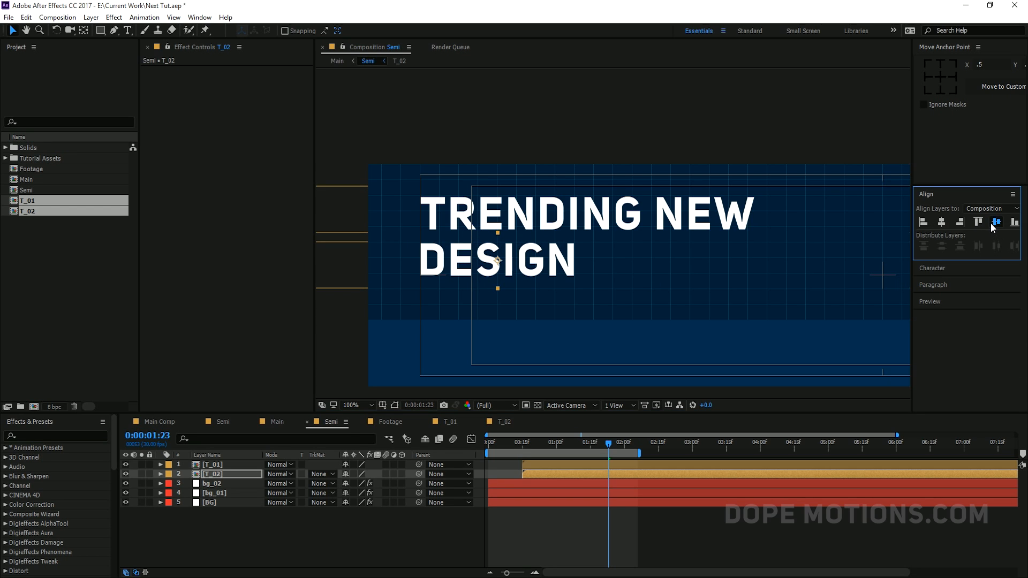
click(993, 224)
click(515, 216)
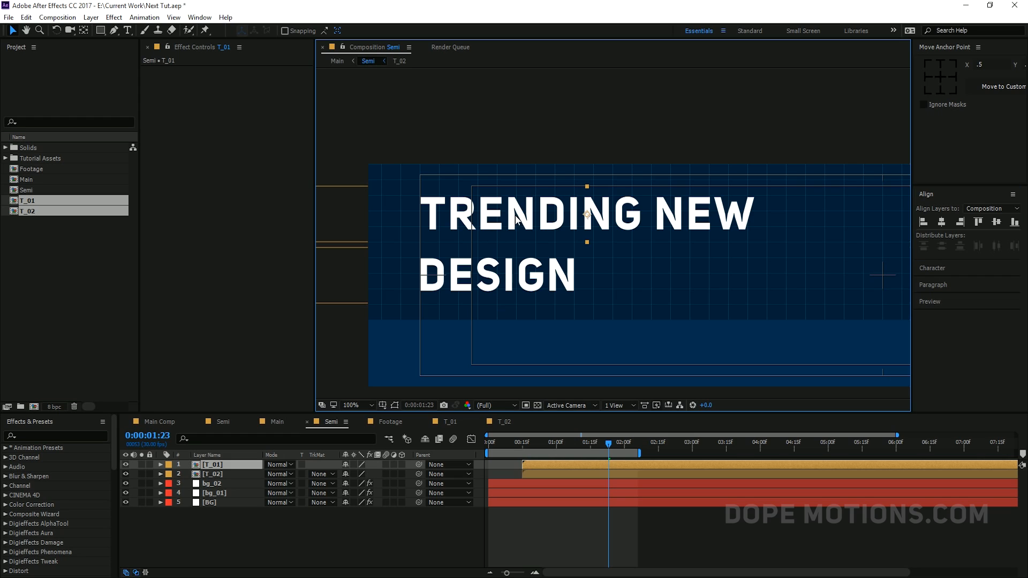
click(574, 543)
Preview the Semi title animation from the first frame
scroll(579, 307, down, 1)
key(space)
drag(683, 301, 557, 314)
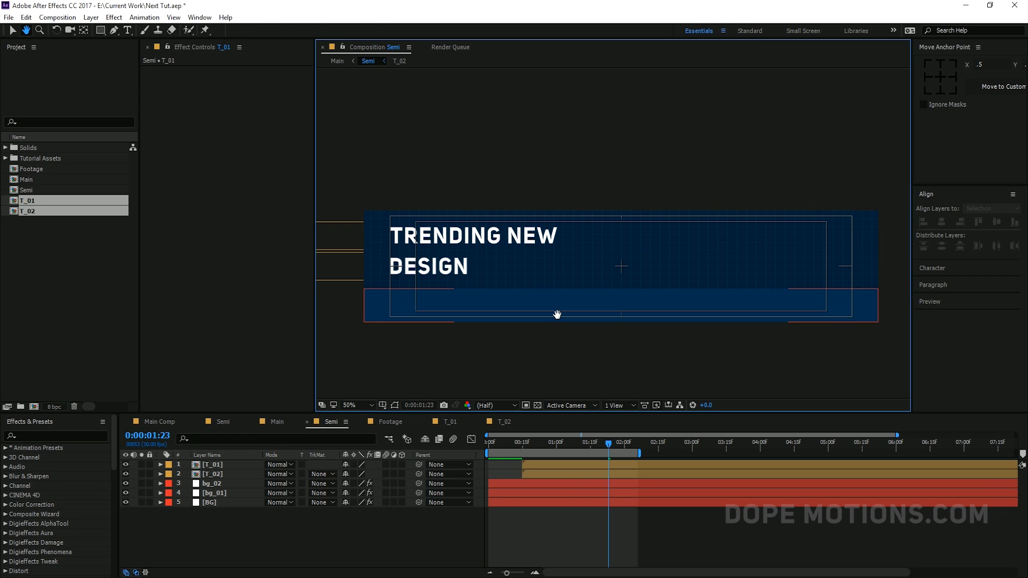
click(547, 442)
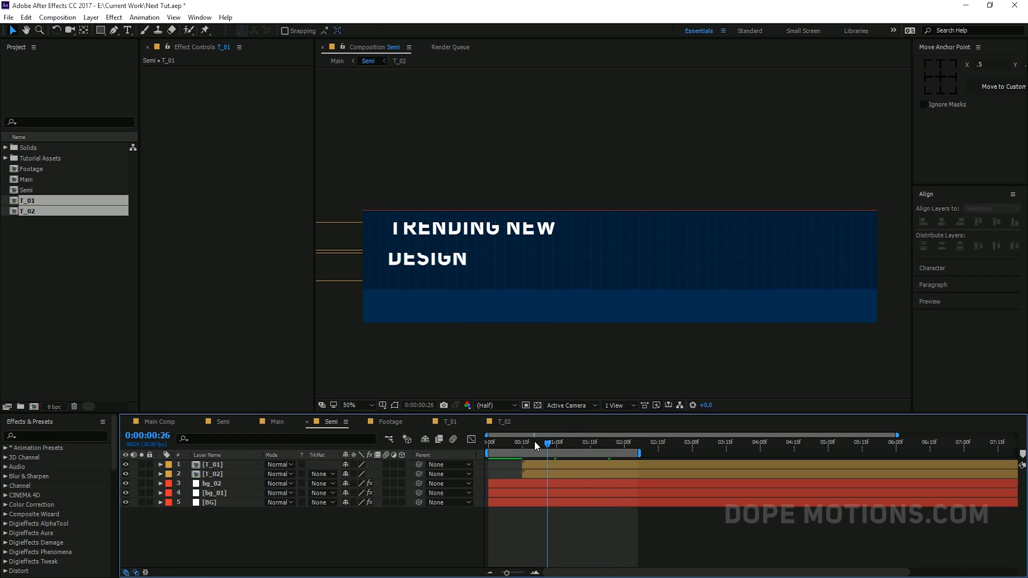
drag(534, 441, 479, 441)
key(space)
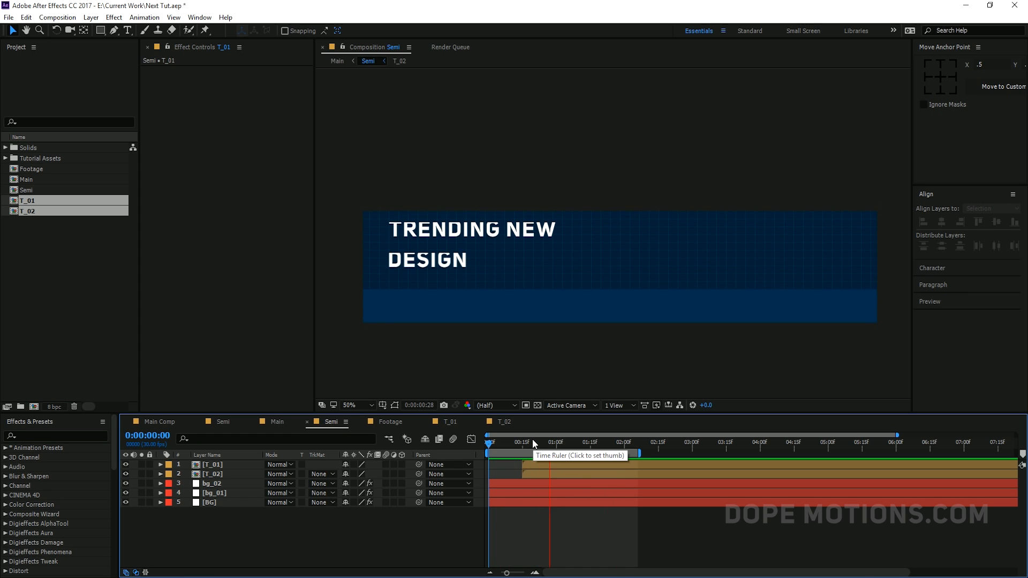
click(582, 443)
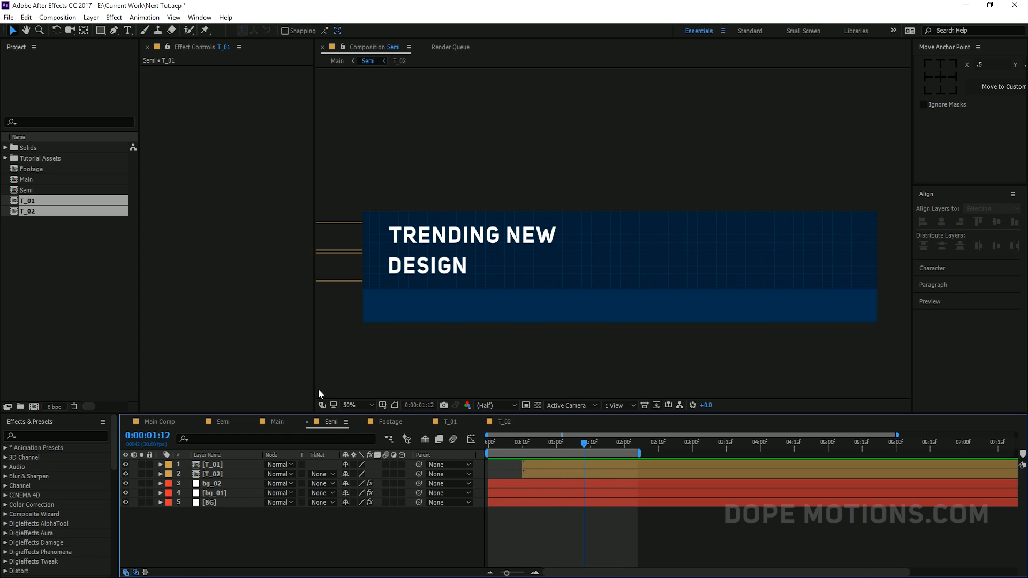
Create a composition named T_03, 1920 px wide and 50 px high, for the subtitle bar
click(226, 420)
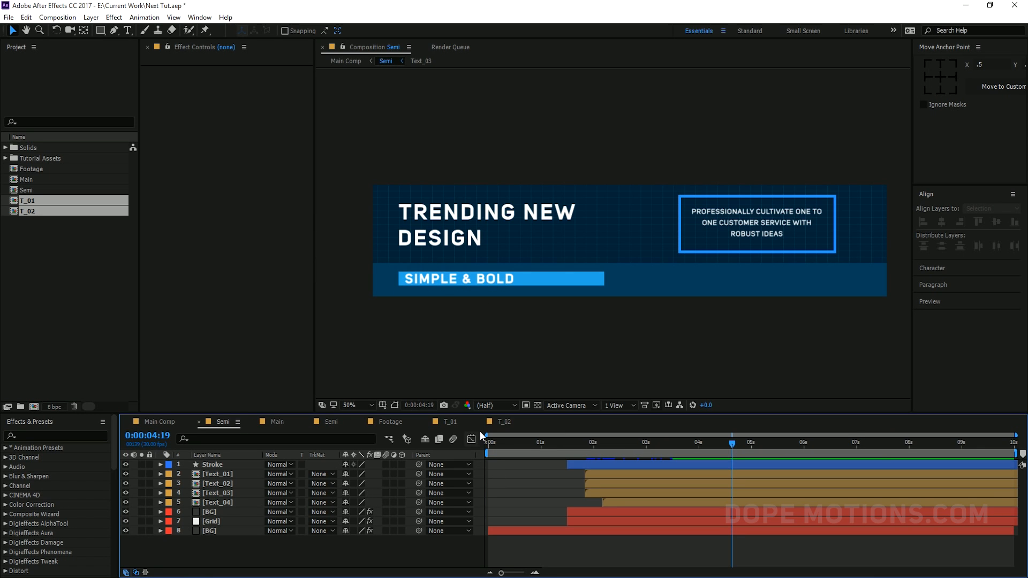
click(44, 383)
click(34, 406)
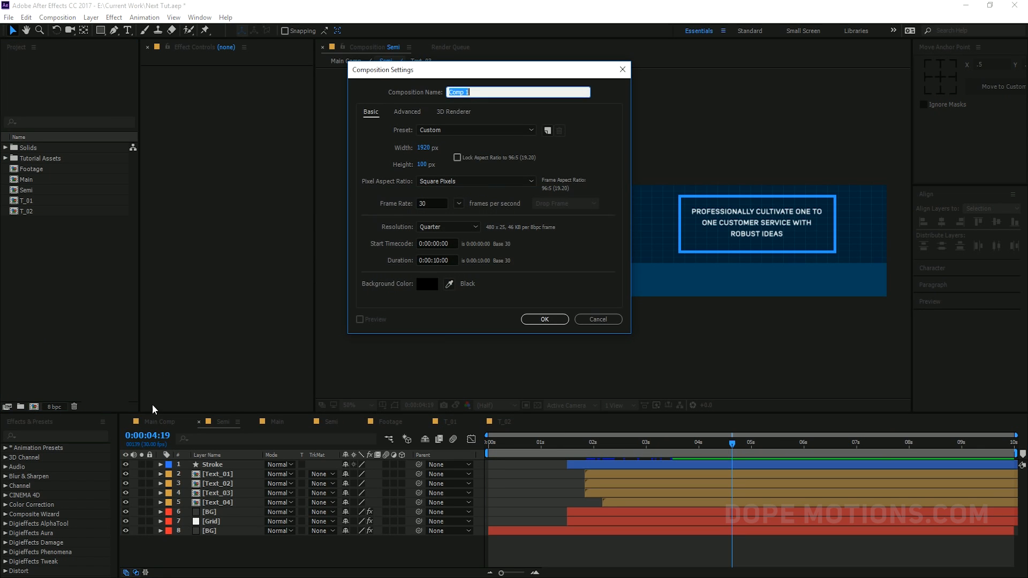
click(421, 165)
text(50)
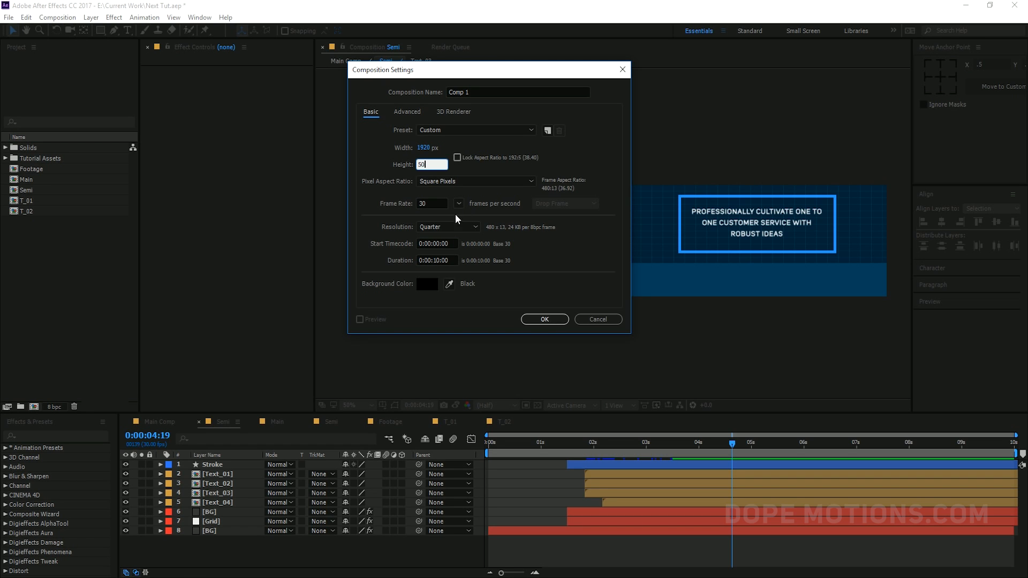
click(562, 259)
drag(473, 92, 384, 93)
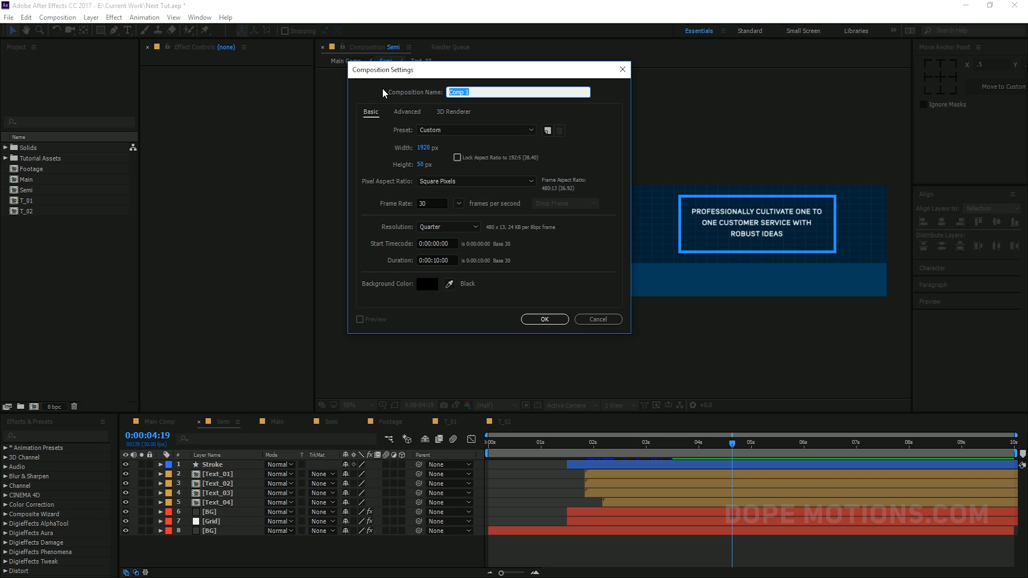
text(T_03)
click(541, 319)
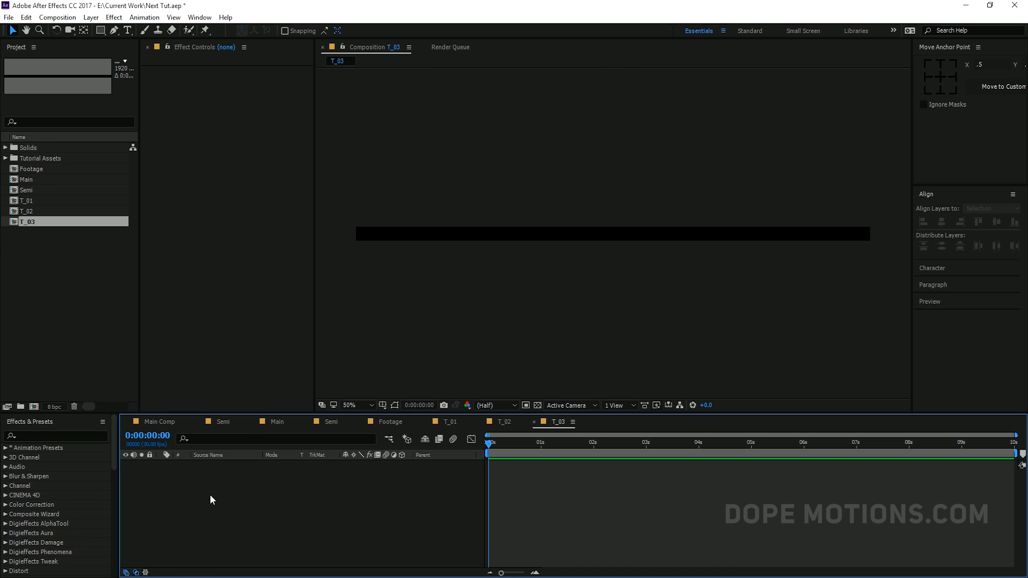
Add a white solid named BG at full composition size to T_03
key(ctrl+y)
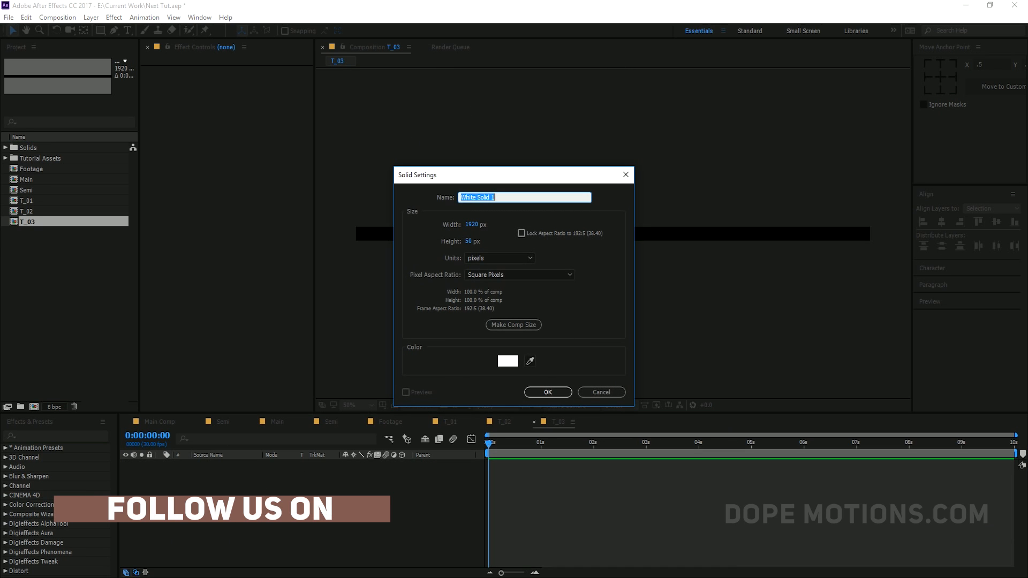
text(BG)
click(553, 393)
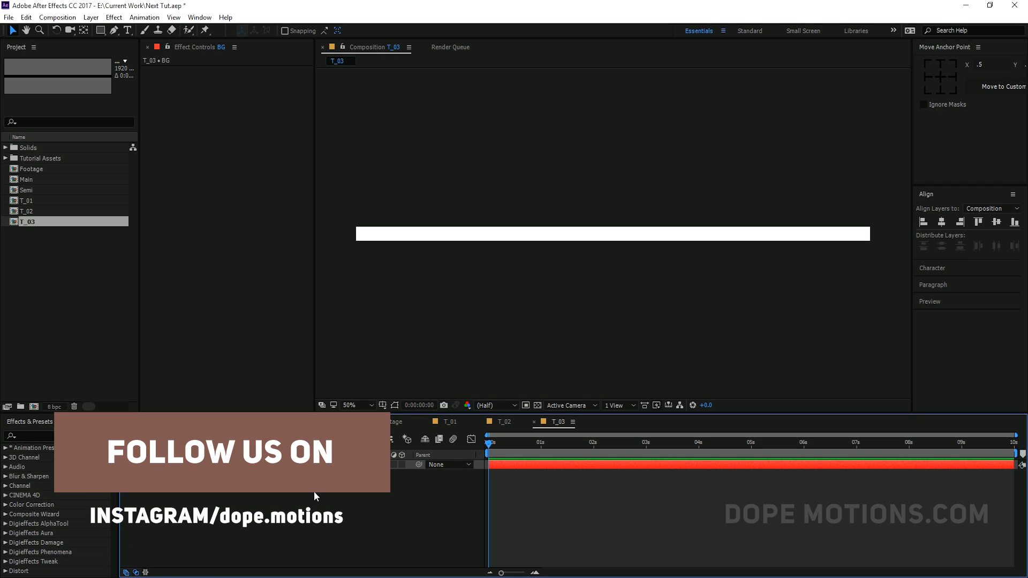
Apply the Fill effect to the BG solid and set its color to bright blue 009AFC
key(ctrl+space)
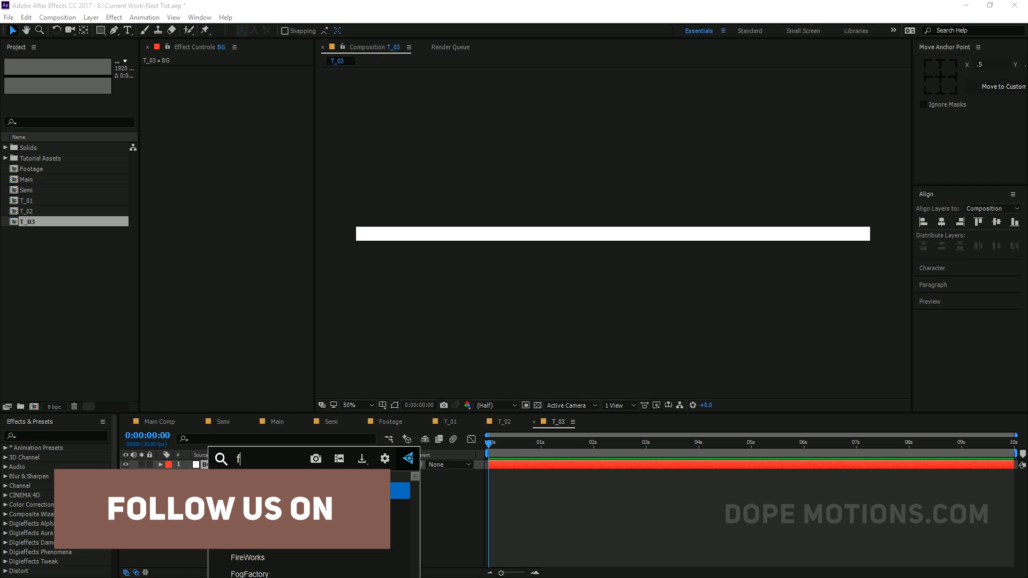
text(fill)
click(240, 489)
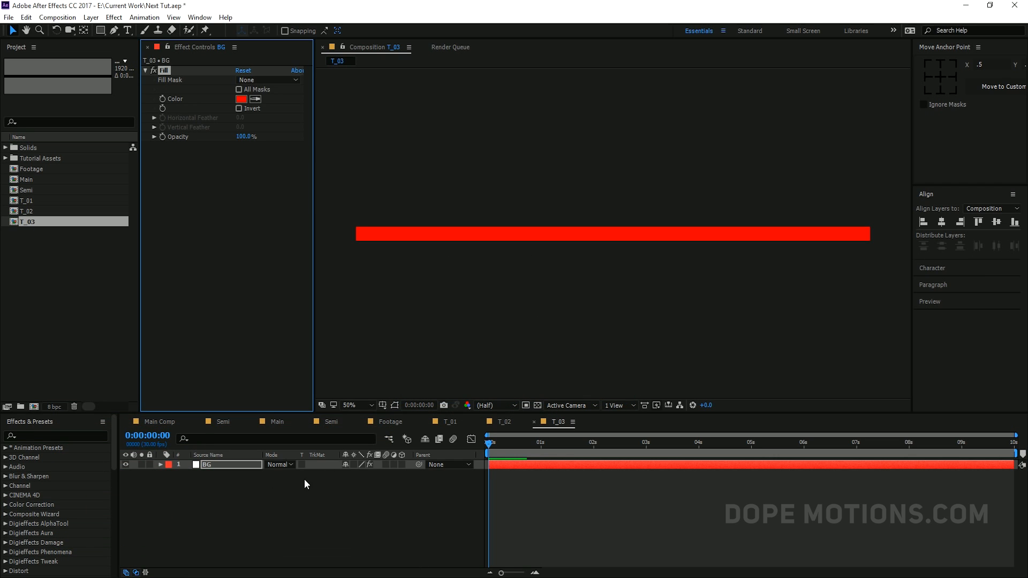
click(241, 99)
drag(635, 369, 635, 359)
drag(615, 322, 628, 298)
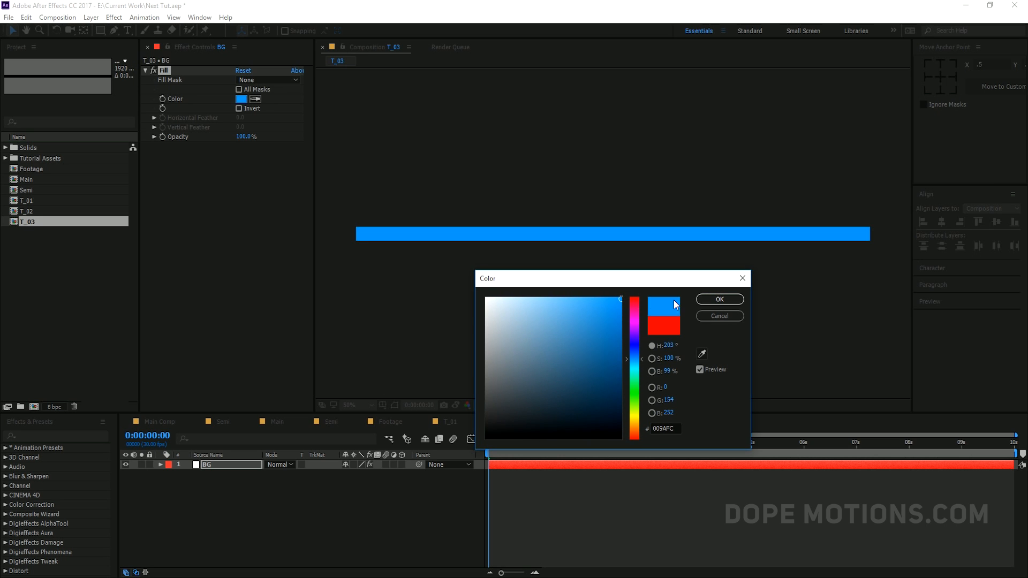
click(720, 299)
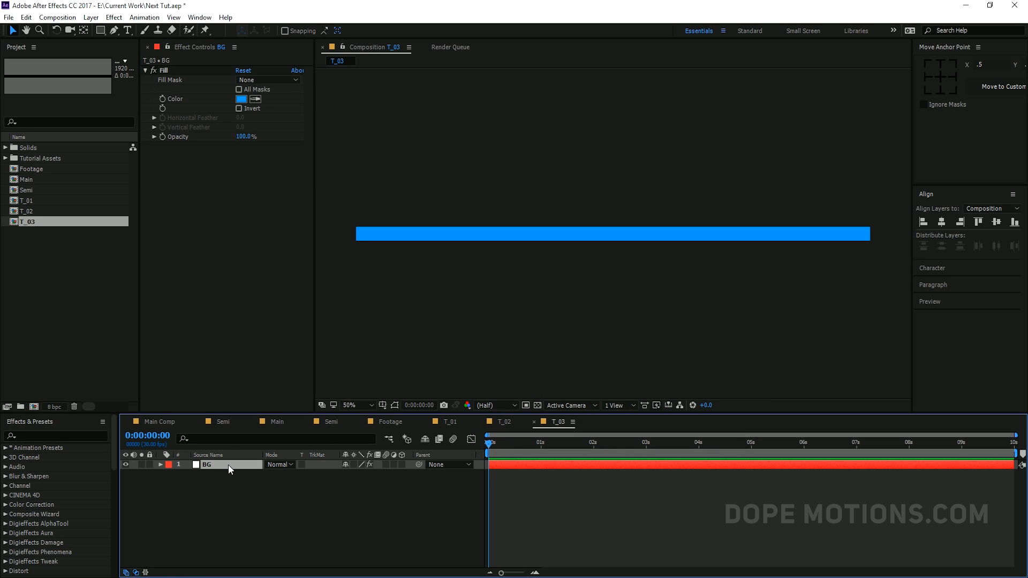
Reveal the BG layer's scale and unlink its horizontal and vertical proportions
key(s)
click(345, 474)
drag(373, 473, 323, 477)
key(ctrl+z)
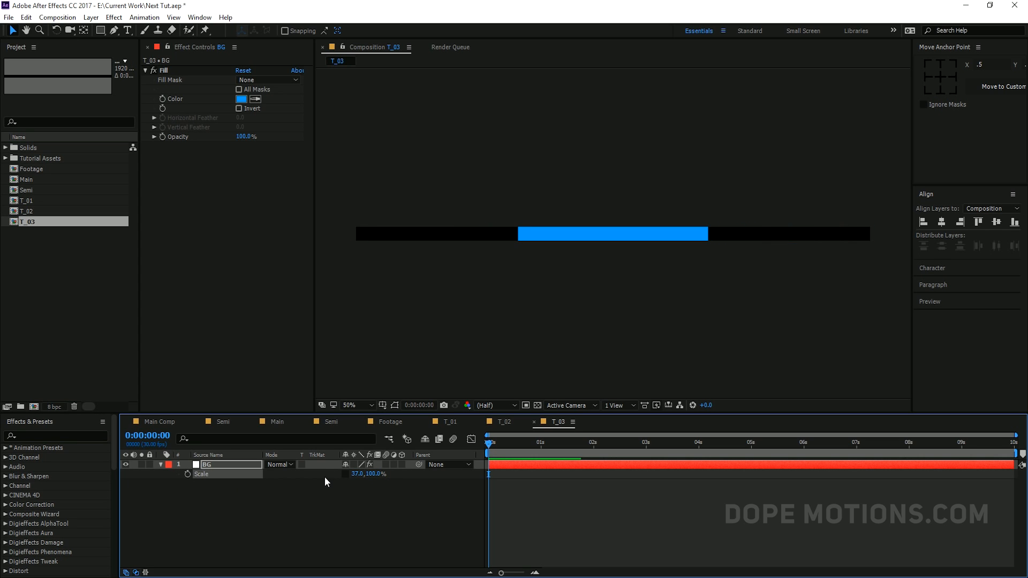
key(ctrl+z)
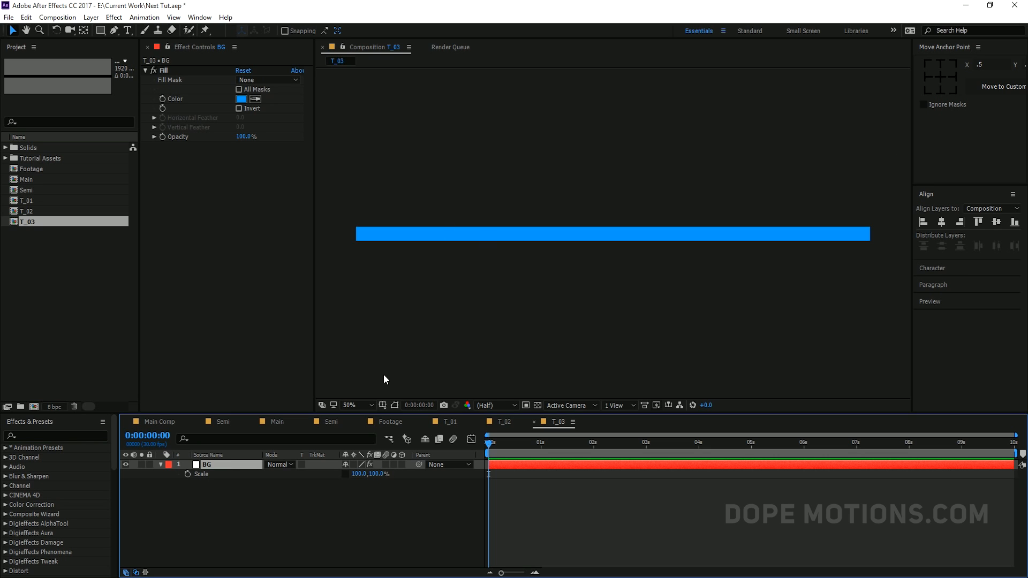
Move the BG layer's anchor point to its left edge and reduce its horizontal scale to 40%
click(394, 405)
click(927, 76)
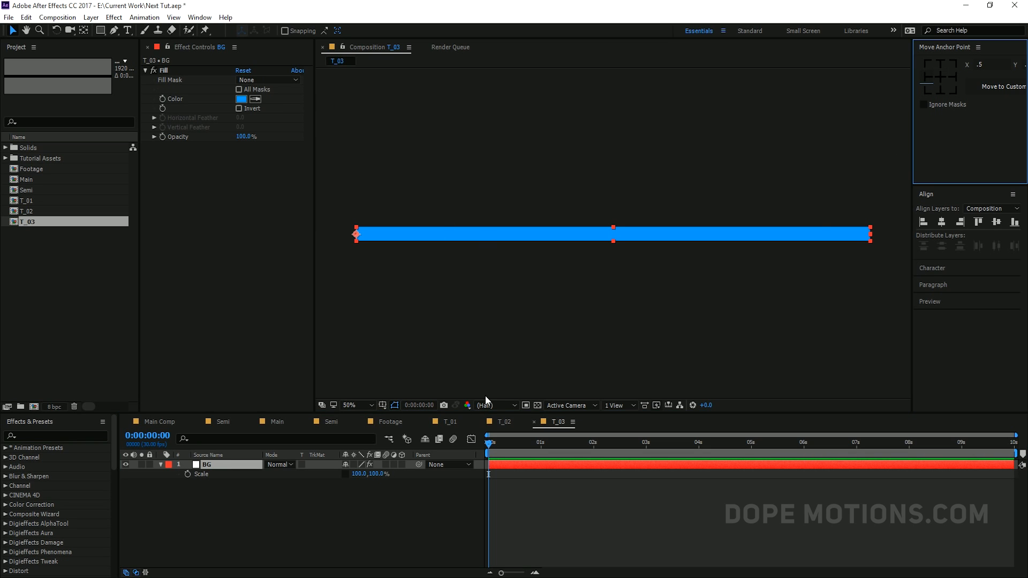
drag(363, 475, 333, 473)
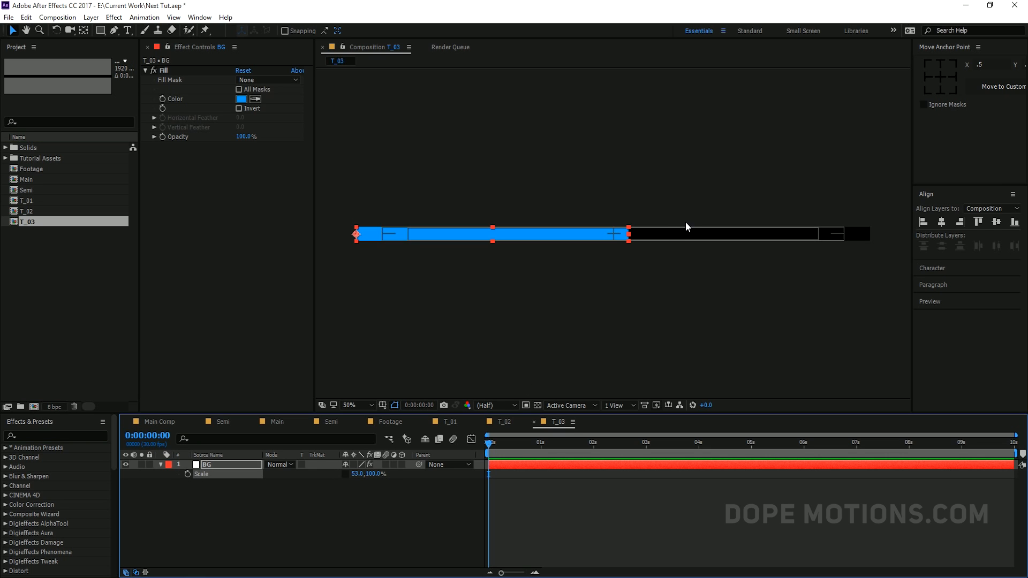
drag(353, 476, 349, 477)
click(349, 493)
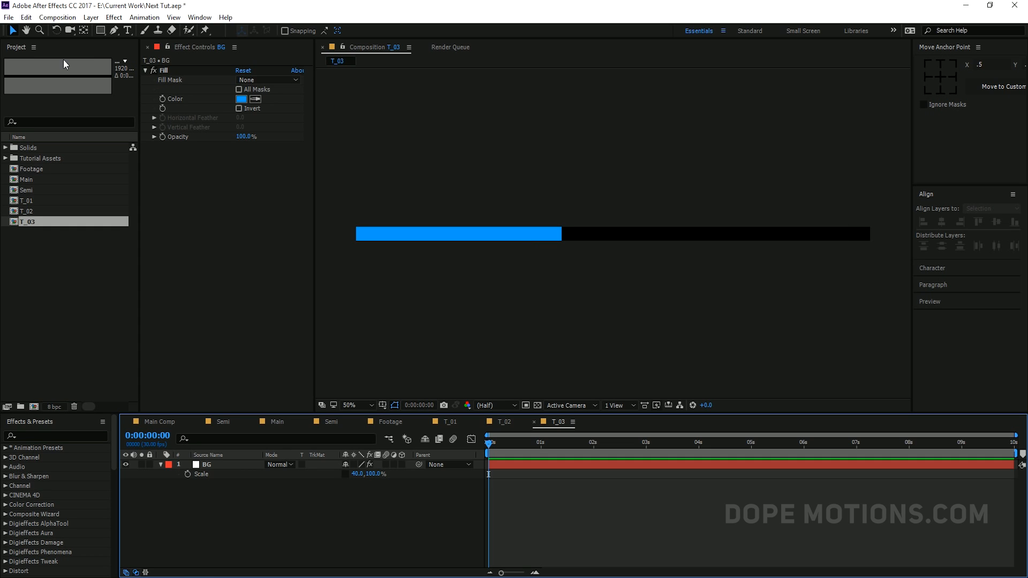
Add a text layer reading SIMPLE & BOLD over the blue bar in T_03
click(127, 30)
click(395, 231)
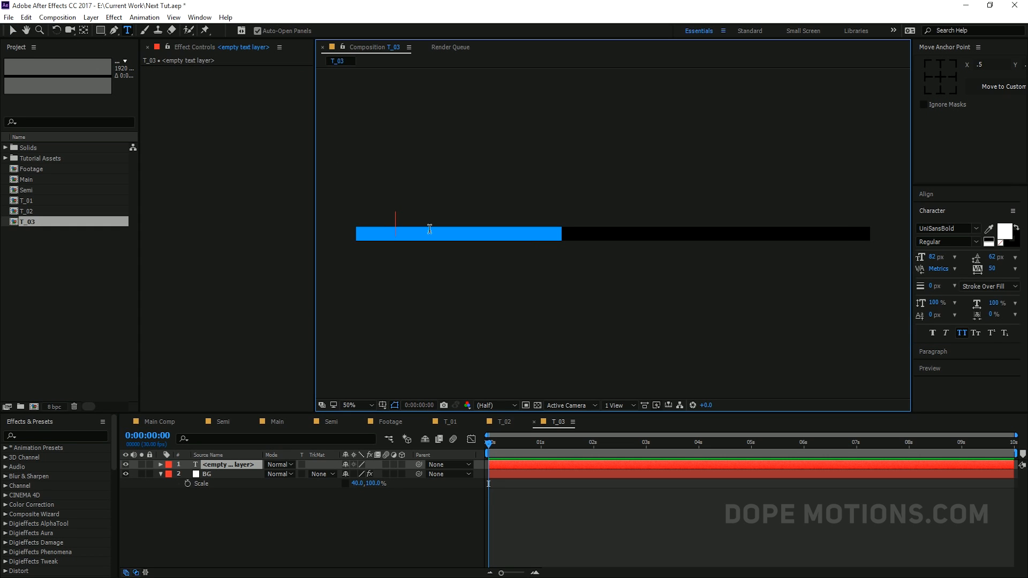
click(224, 421)
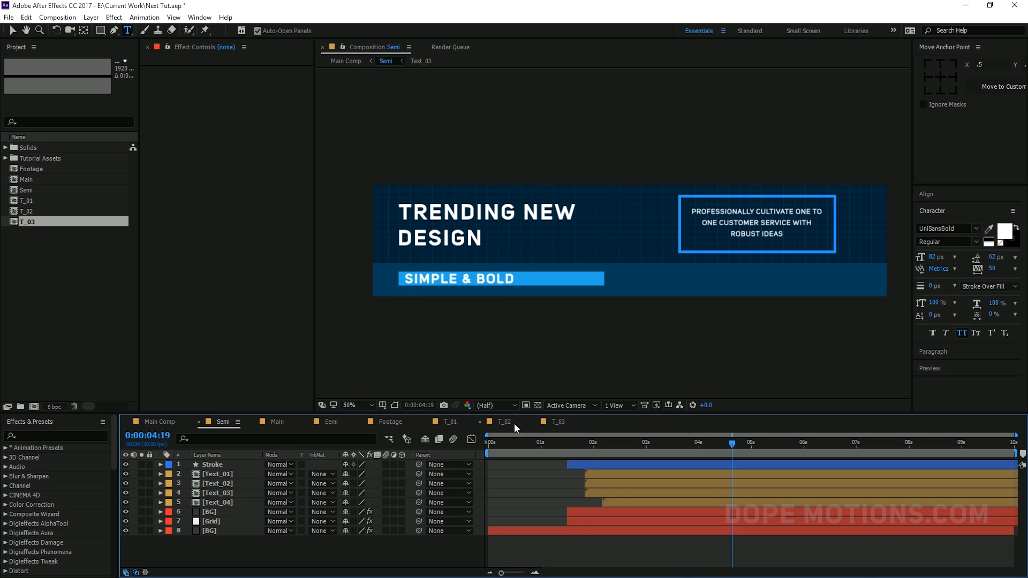
click(559, 421)
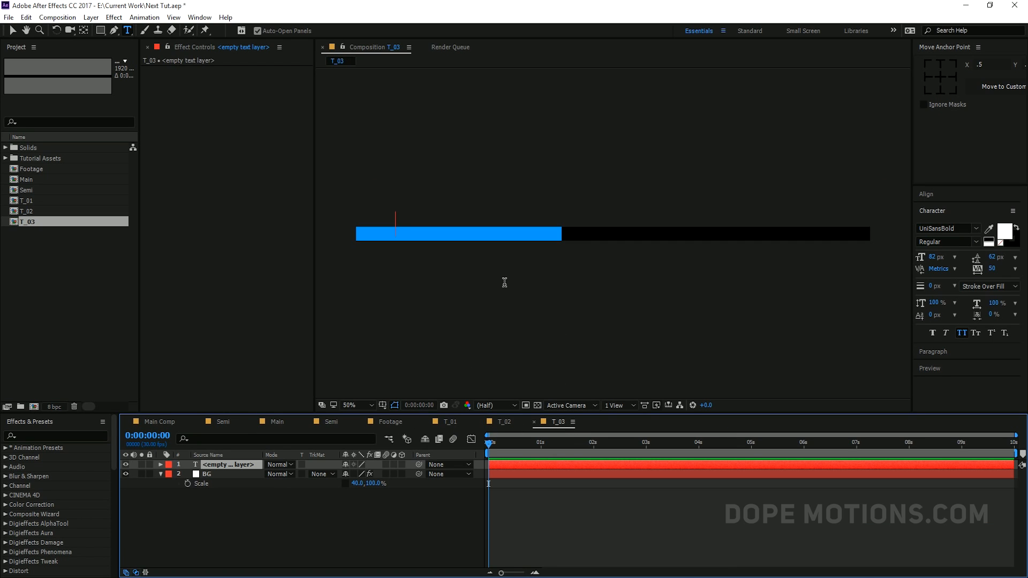
text(SIMPLE)
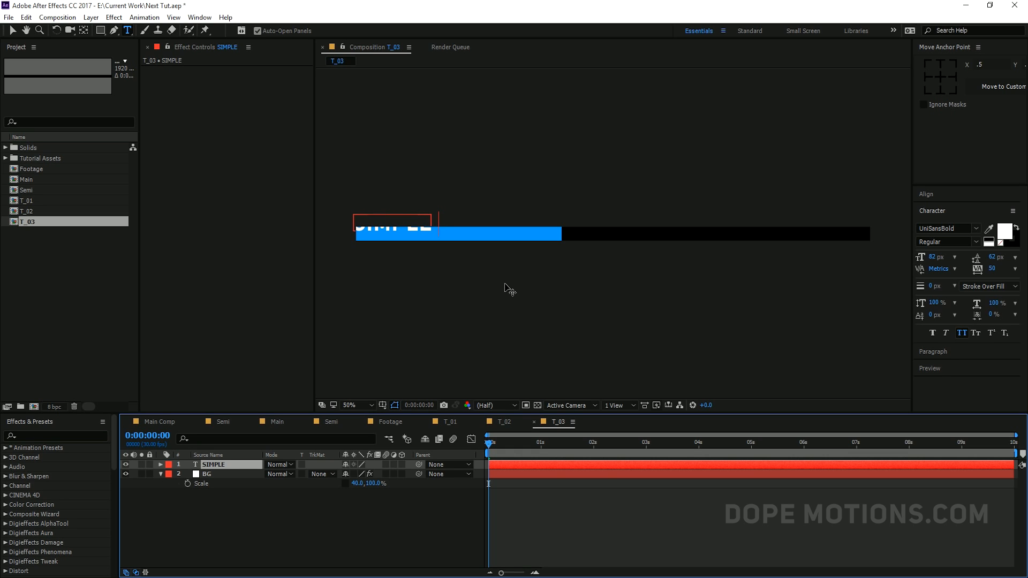
text( & BOLD)
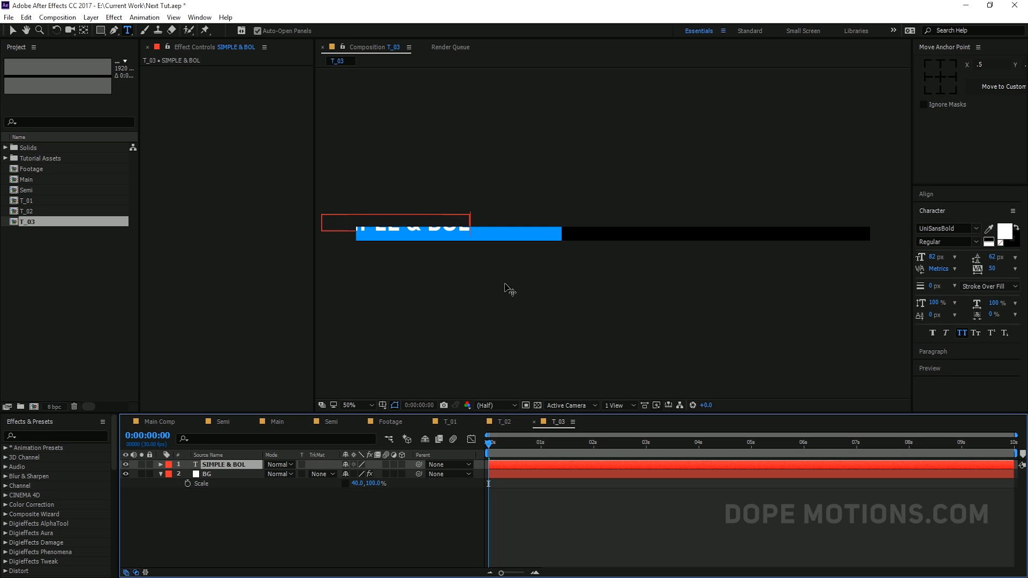
click(12, 30)
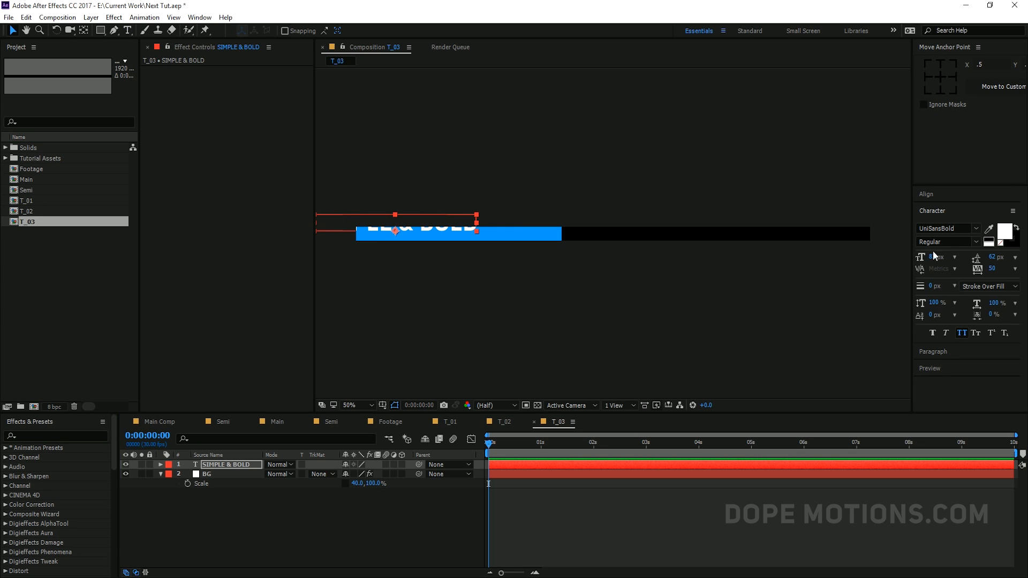
Set the SIMPLE & BOLD text's font size to 40 px and move it inside the blue bar's height
drag(376, 219, 538, 232)
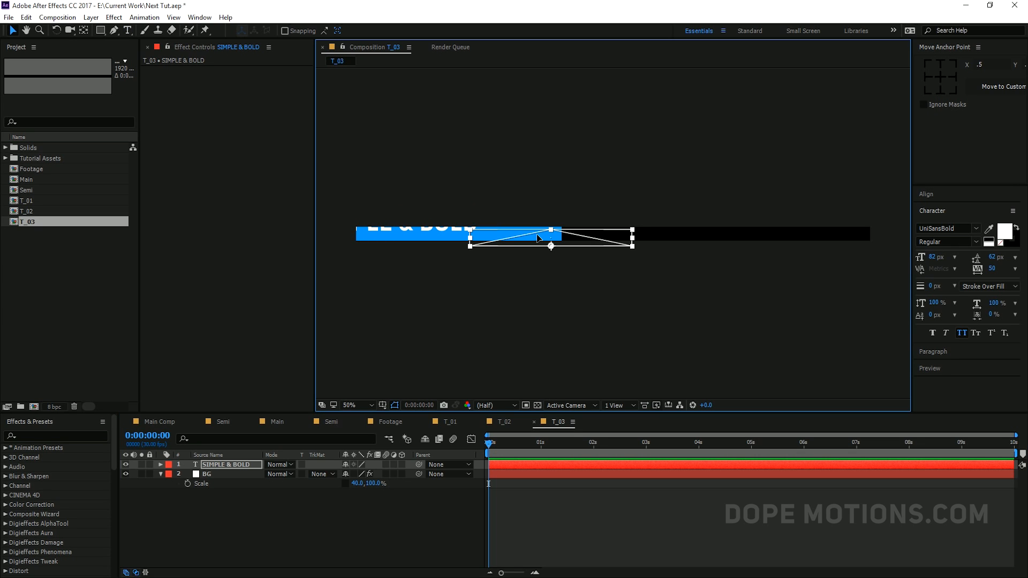
key(Caps_Lock)
key(Caps_Lock)
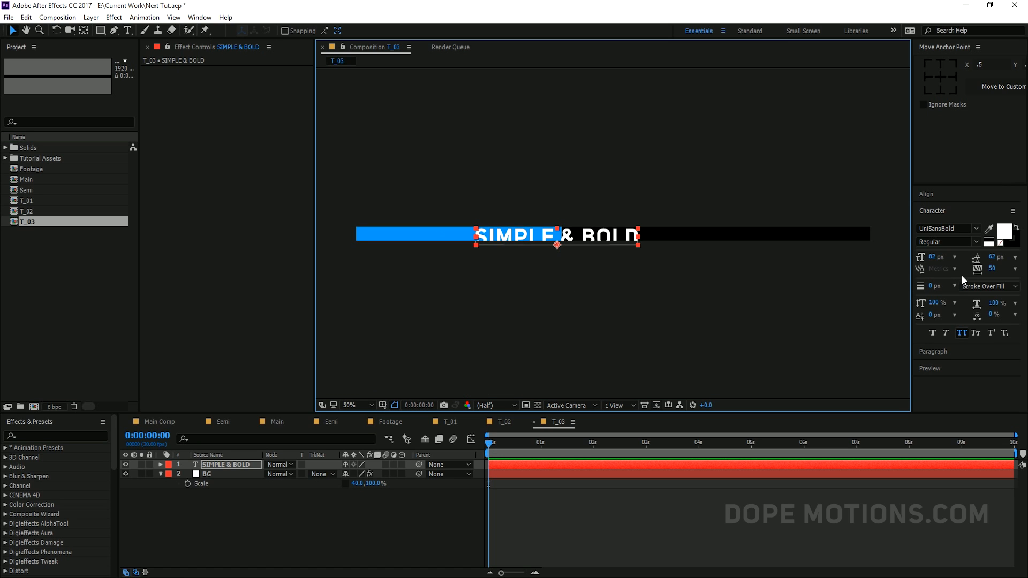
click(933, 257)
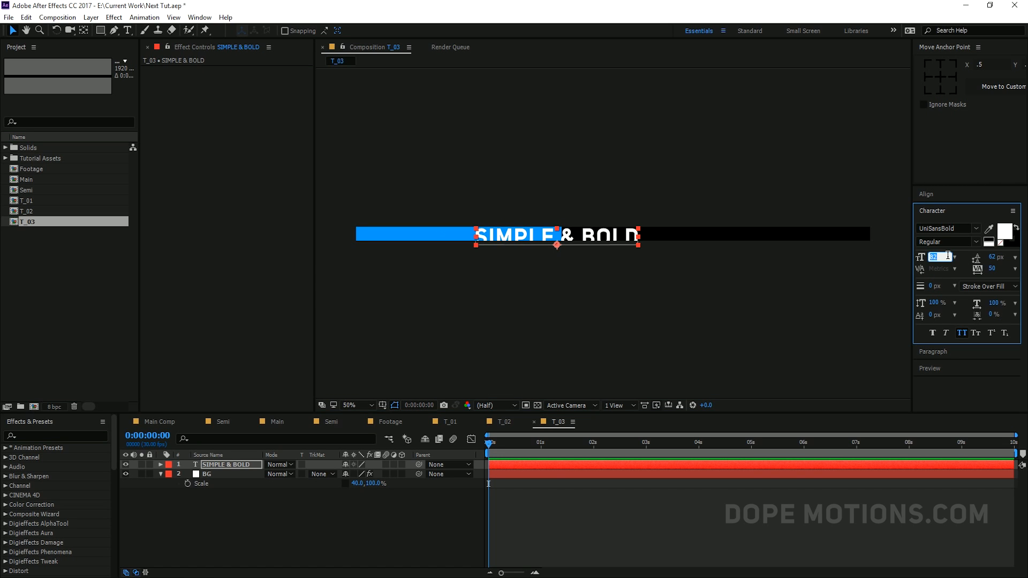
text(40)
key(Return)
click(568, 242)
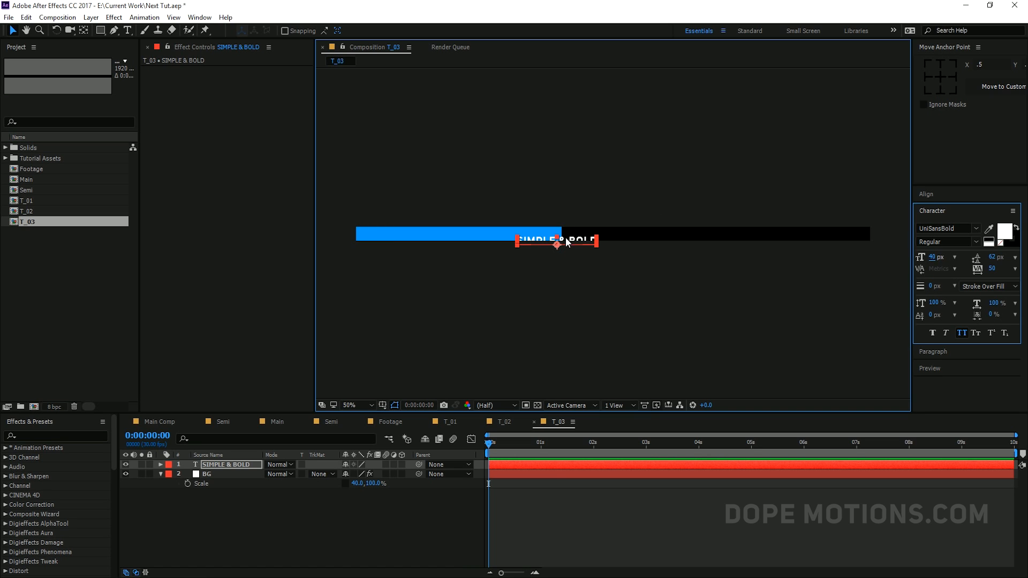
drag(567, 242, 535, 236)
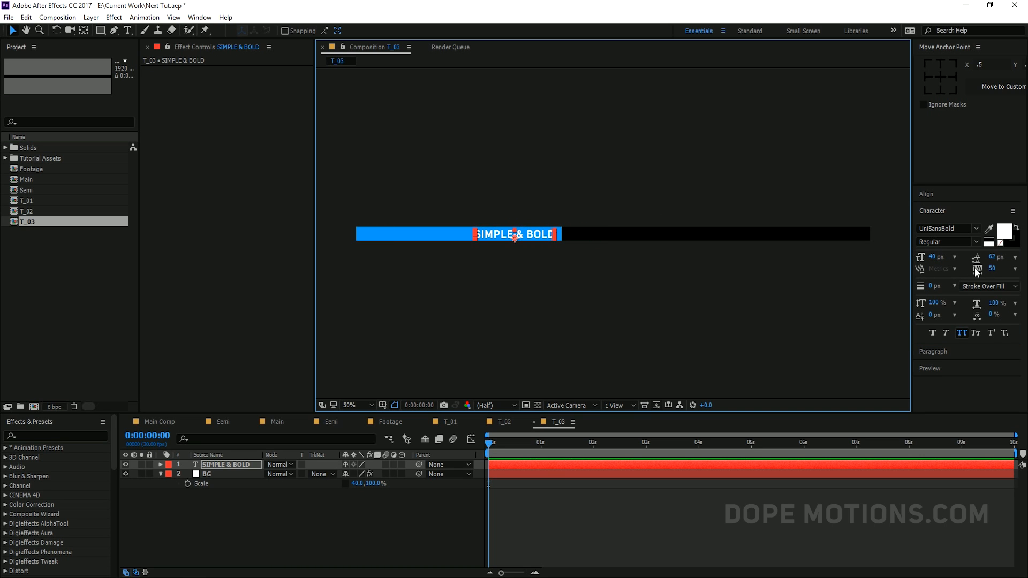
Set the SIMPLE & BOLD text's font size to 45 px and its font to UniSansHeavy
click(934, 258)
text(45)
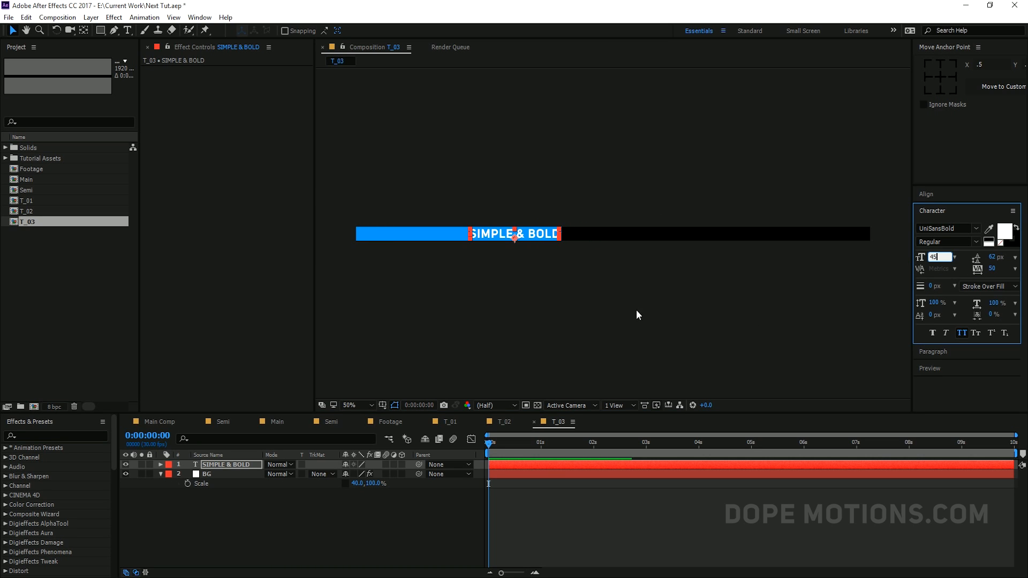
click(965, 227)
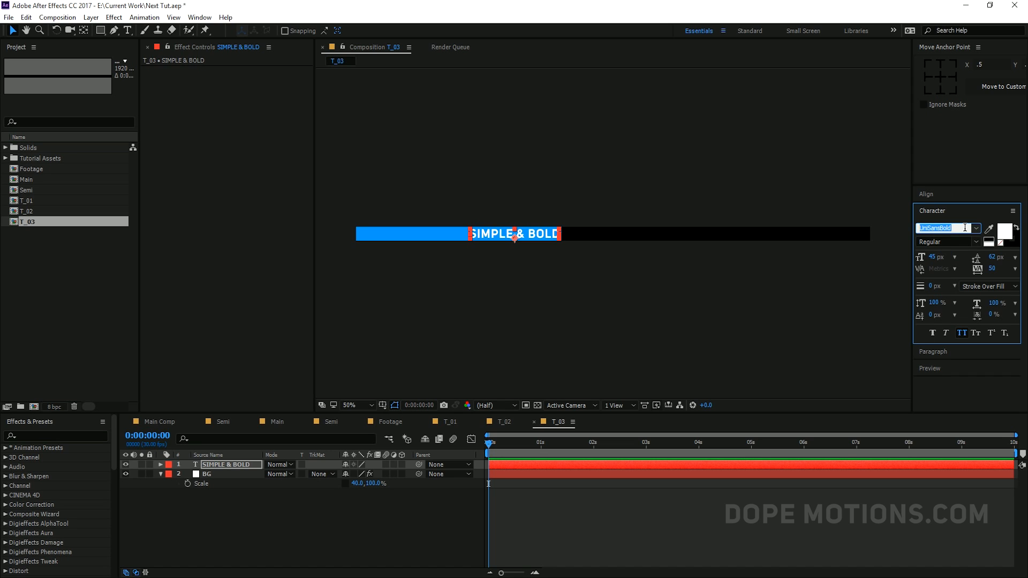
key(Down)
key(Down)
key(Down)
key(Down)
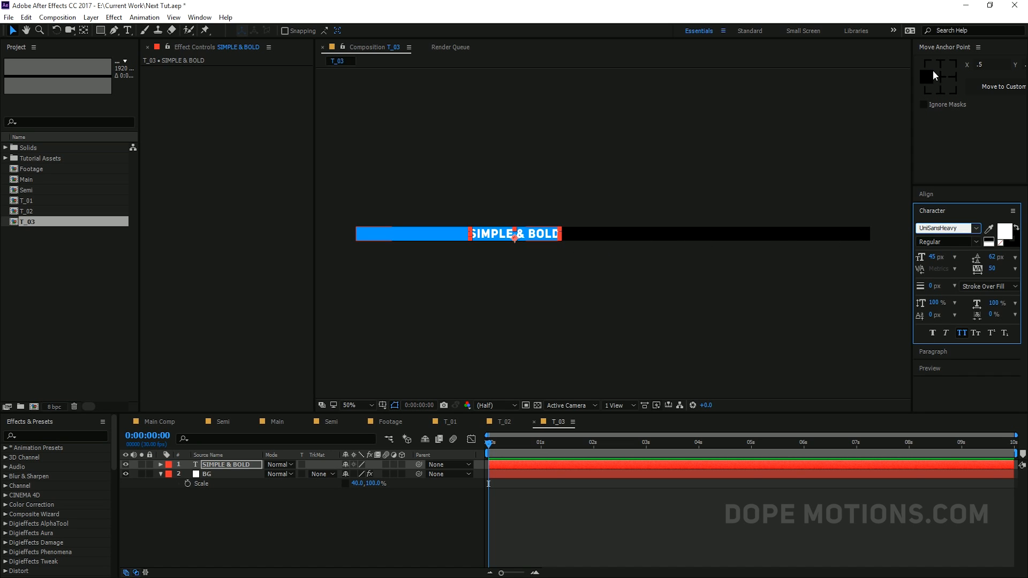
Align the SIMPLE & BOLD text to the composition's left edge and shift it slightly right for a small margin
click(927, 195)
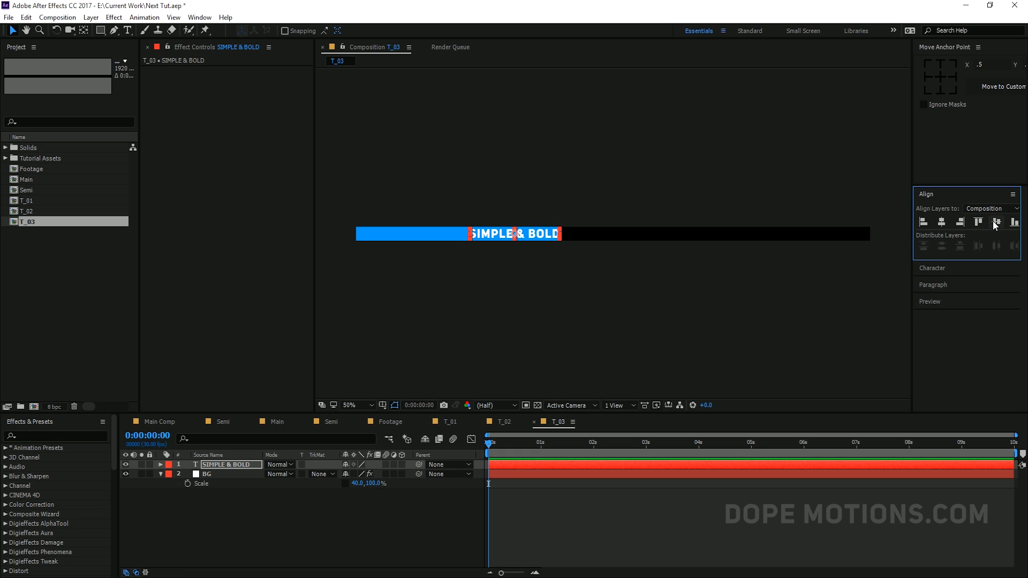
click(922, 222)
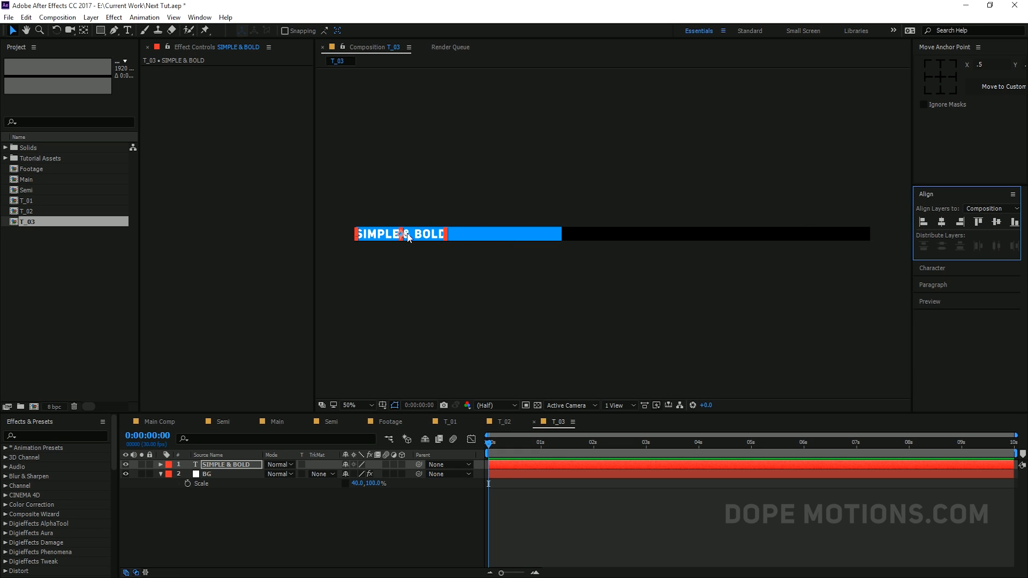
drag(408, 237, 418, 237)
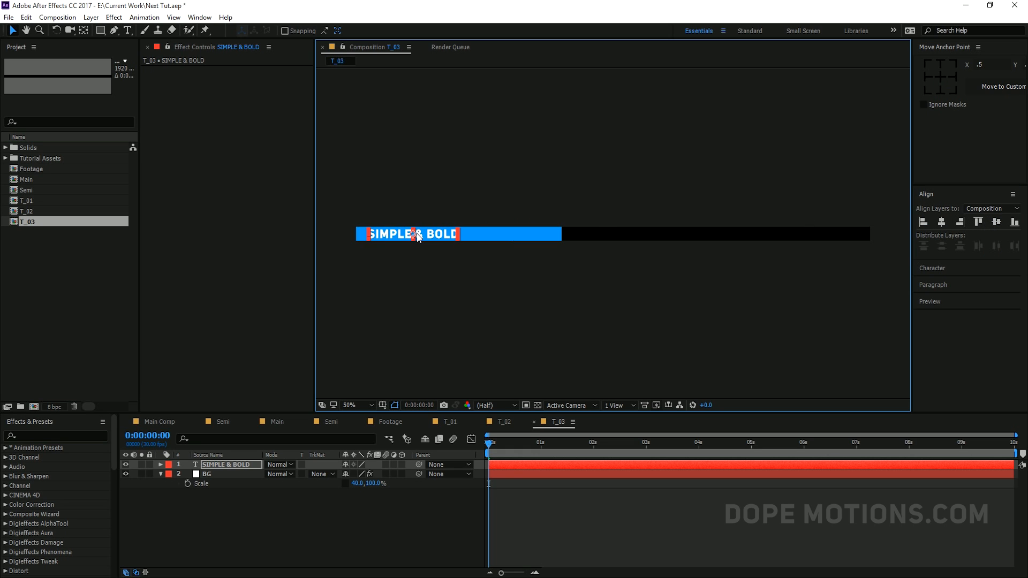
click(402, 259)
key(/)
drag(392, 264, 640, 263)
scroll(539, 251, down, 1)
drag(529, 261, 508, 263)
key(v)
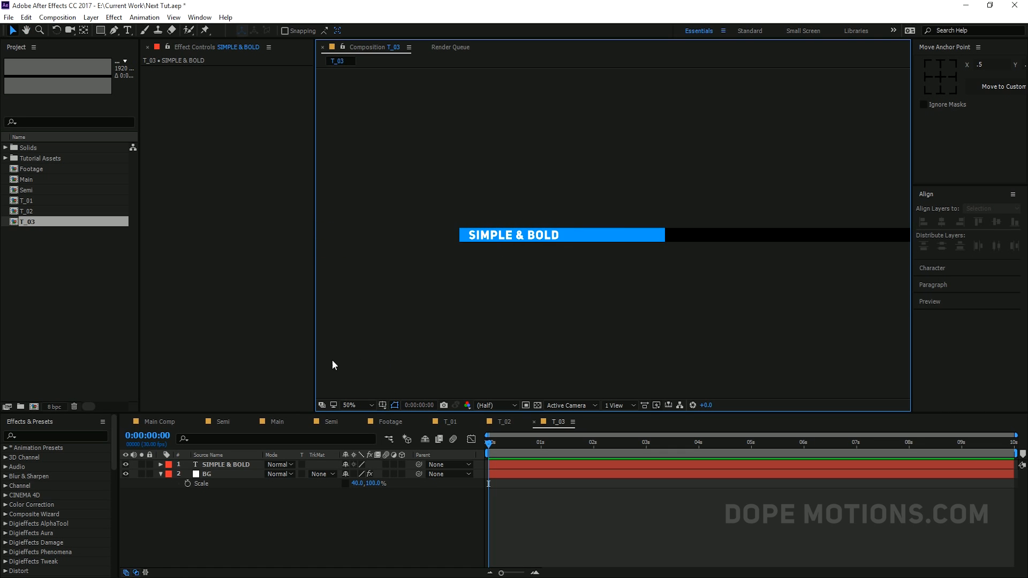
Add T_03 to the Semi composition below T_02 and move it onto the lower blue panel under DESIGN
click(297, 426)
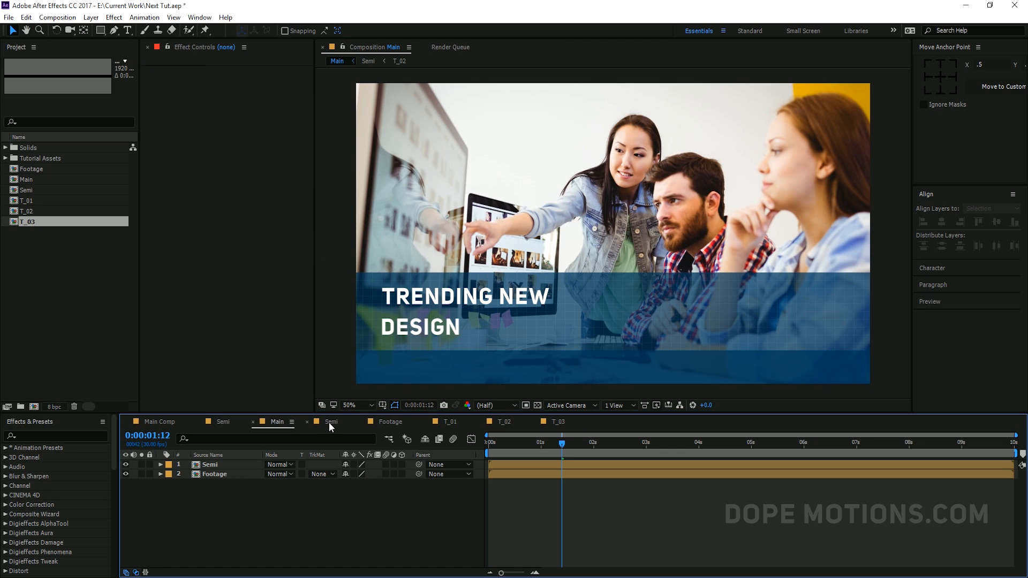
click(330, 423)
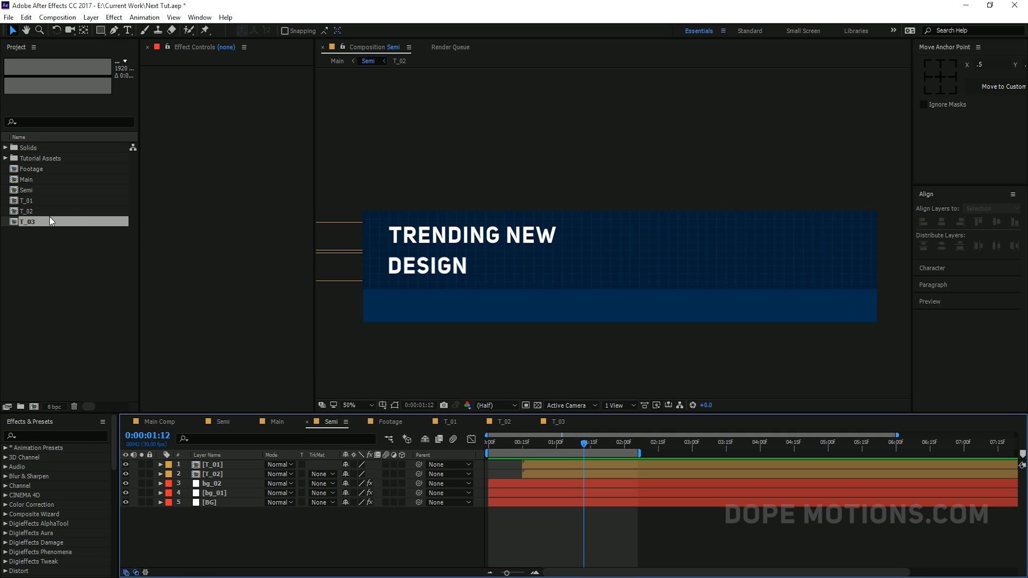
mouse_move(30, 223)
mouse_down()
mouse_move(161, 374)
mouse_move(221, 474)
mouse_up()
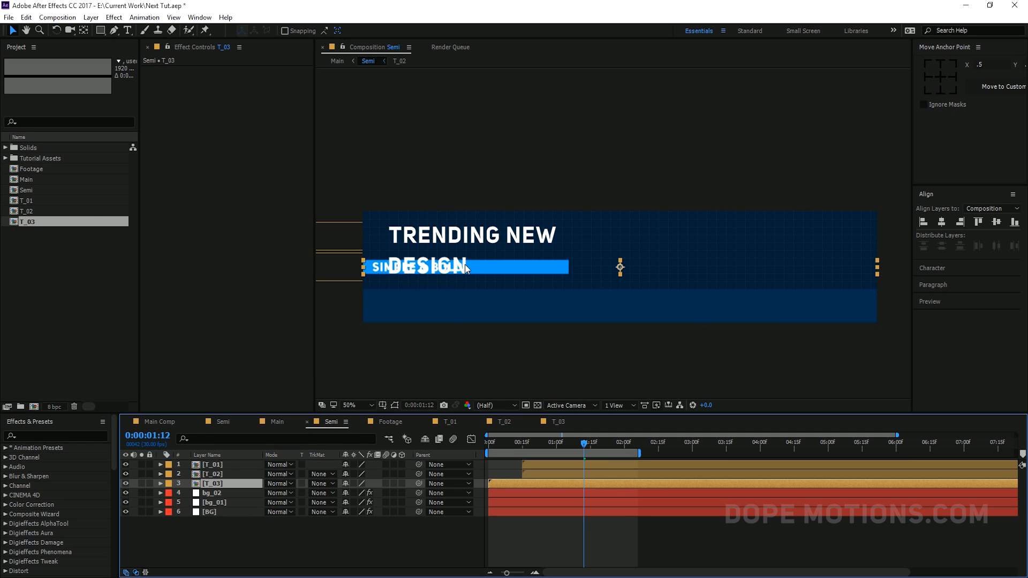
drag(495, 281, 488, 309)
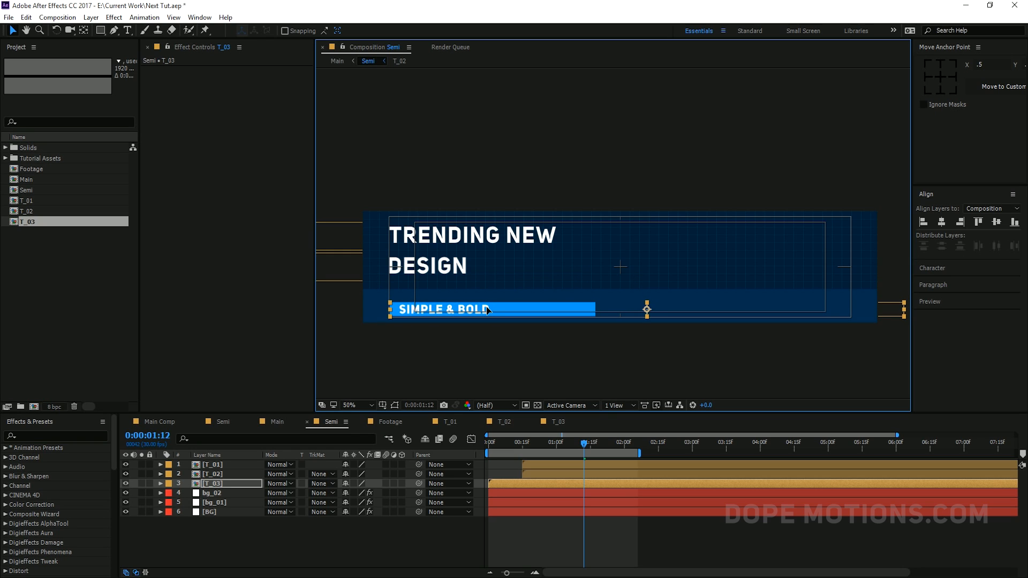
Nudge the T_03 layer slightly down and left so the blue bar's left edge lines up with the title text
scroll(350, 303, up, 1)
drag(373, 304, 555, 235)
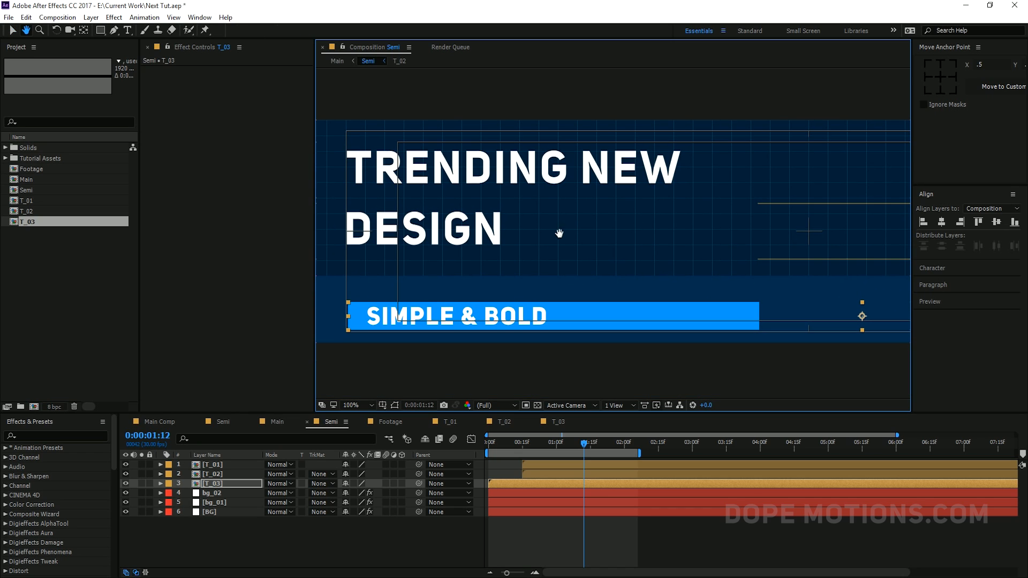
key(Down)
key(Down)
key(Down)
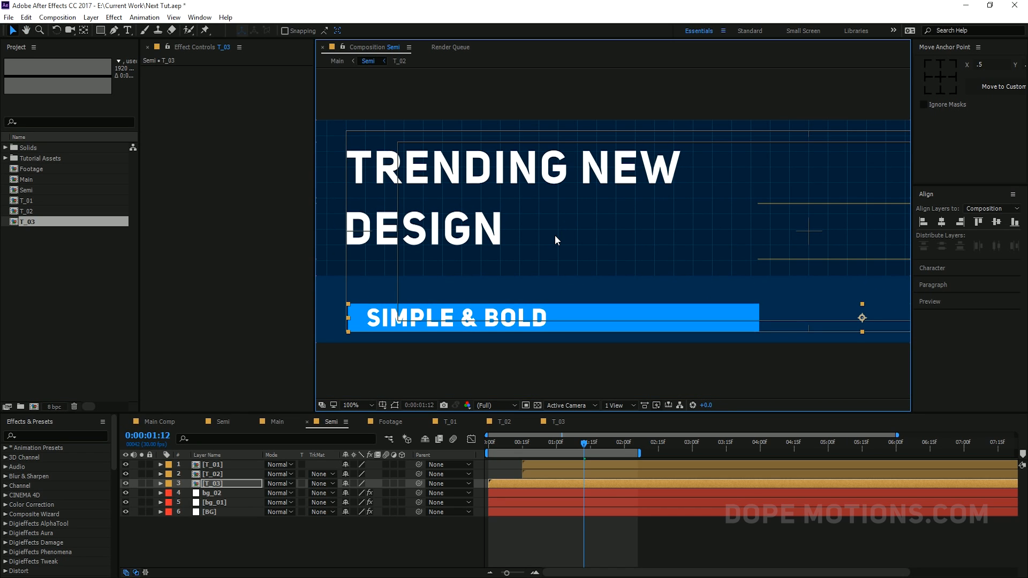
key(Left)
key(Left)
click(457, 353)
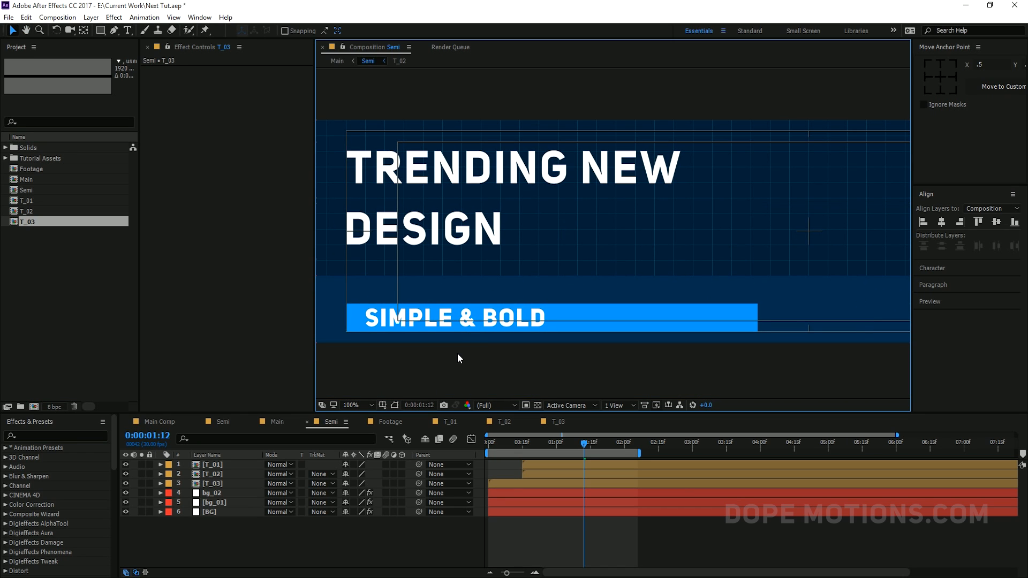
Nudge the T_03 layer up until the blue bar sits vertically centred in the lower panel
scroll(479, 267, down, 1)
drag(582, 253, 550, 286)
key(v)
scroll(479, 355, up, 1)
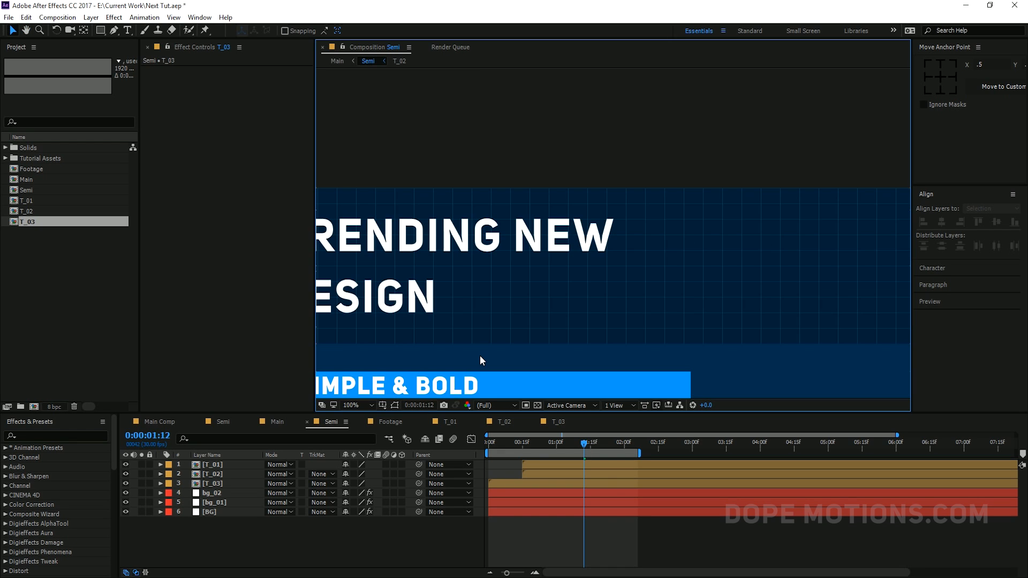
click(478, 283)
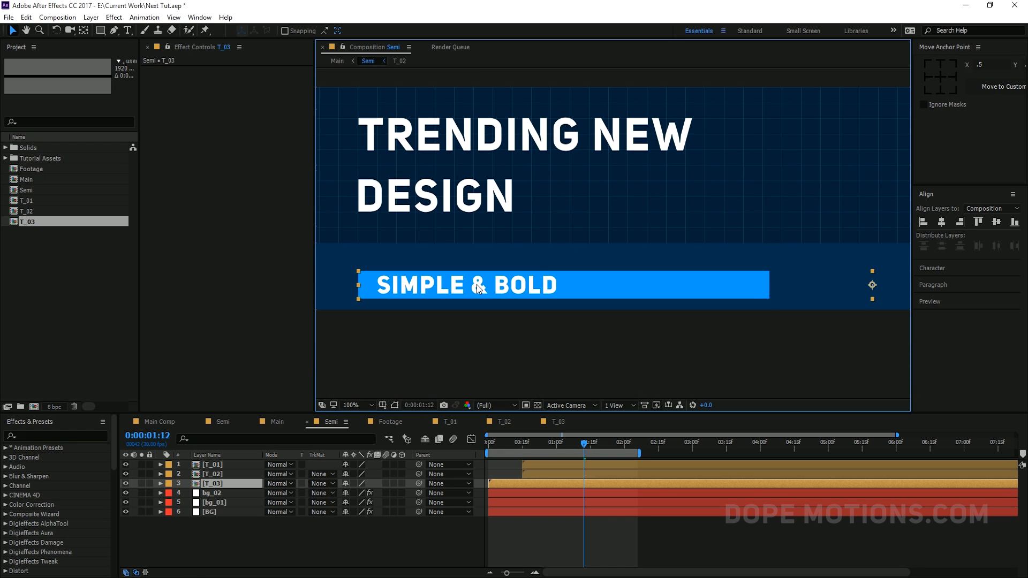
key(Up)
key(Up)
key(Up)
key(Up)
key(Up)
key(Up)
key(Up)
key(Up)
key(Up)
key(Up)
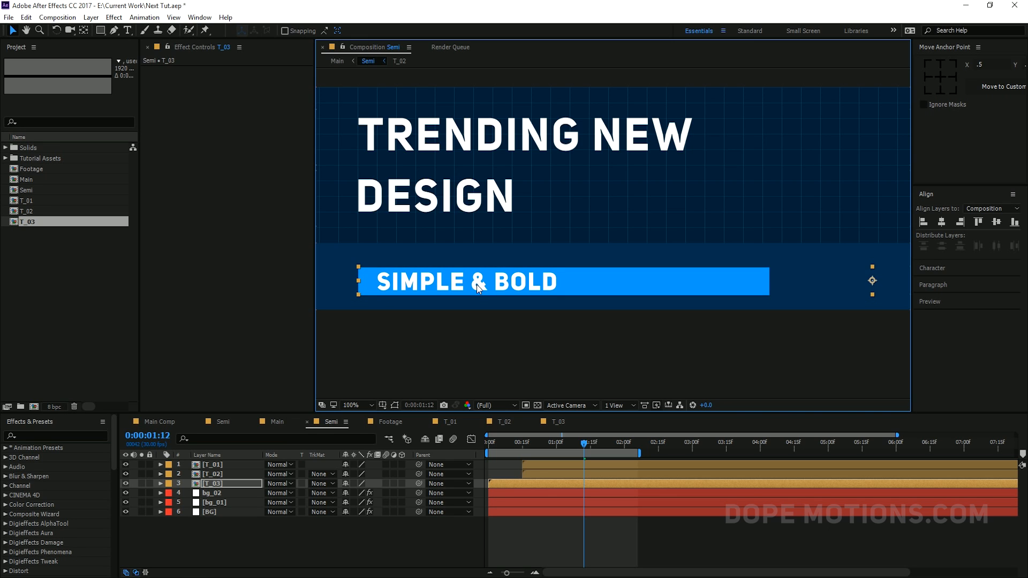
key(Up)
key(Up)
key(Up)
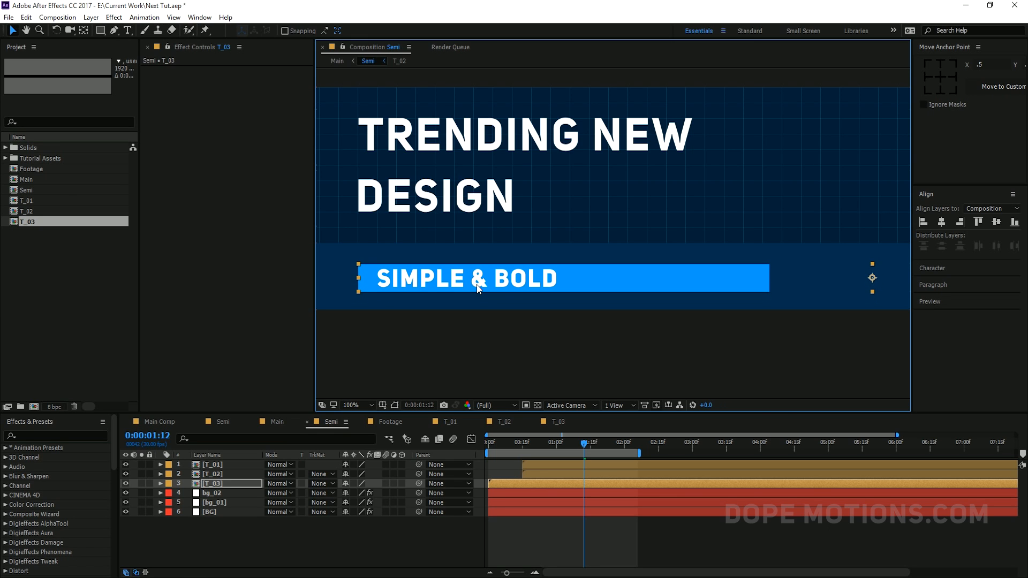
click(467, 324)
scroll(468, 262, down, 1)
key(space)
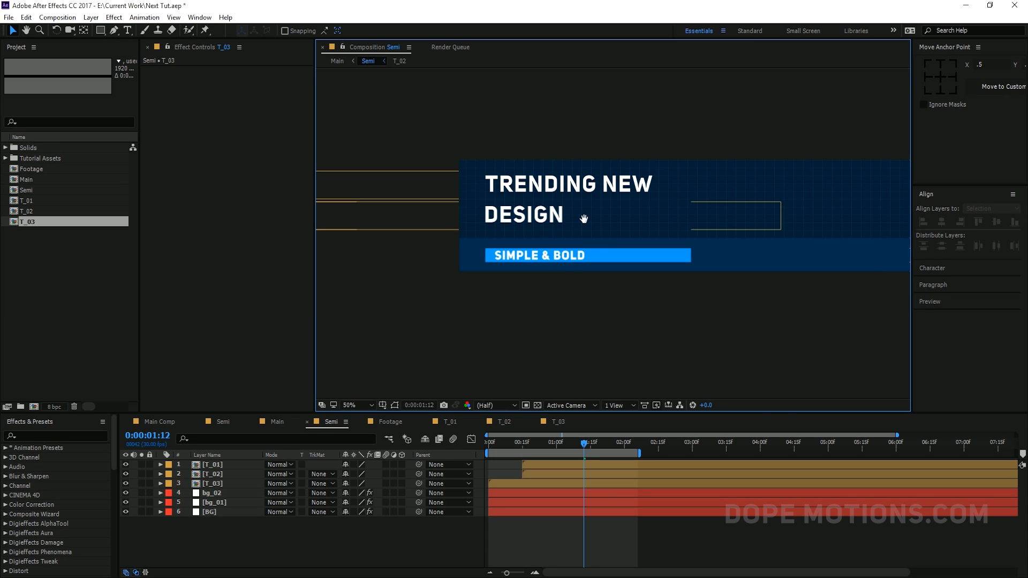
drag(584, 219, 489, 291)
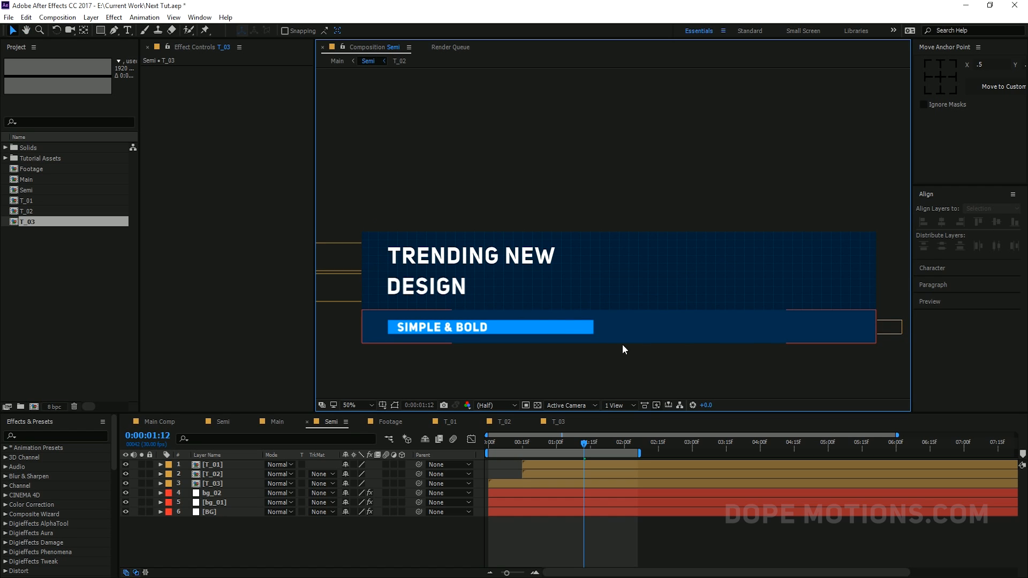
Return to the T_03 composition, collapse the BG layer's properties and select the SIMPLE & BOLD text layer
click(561, 422)
scroll(510, 238, up, 1)
drag(498, 277, 565, 293)
click(161, 474)
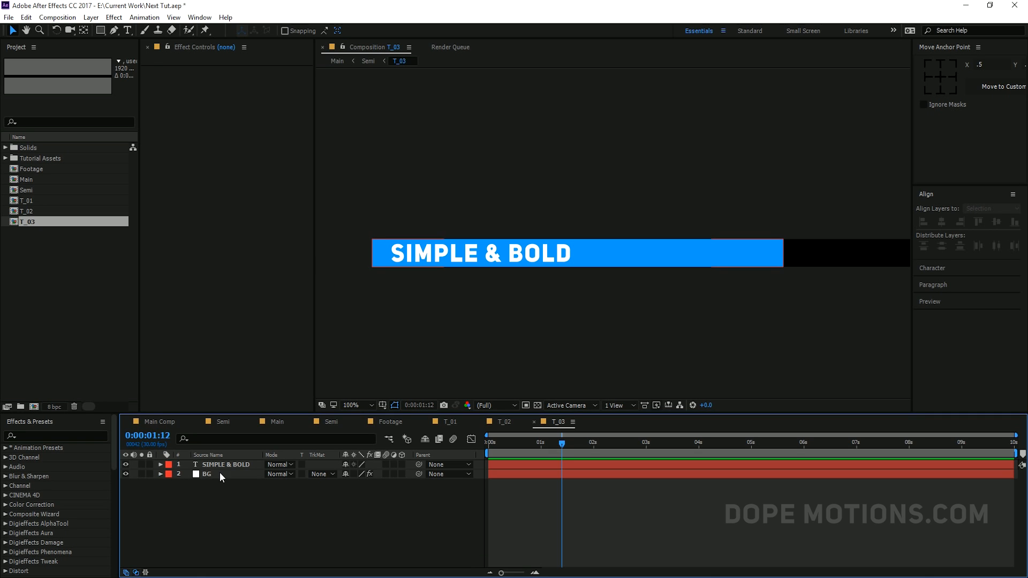
click(220, 474)
click(221, 464)
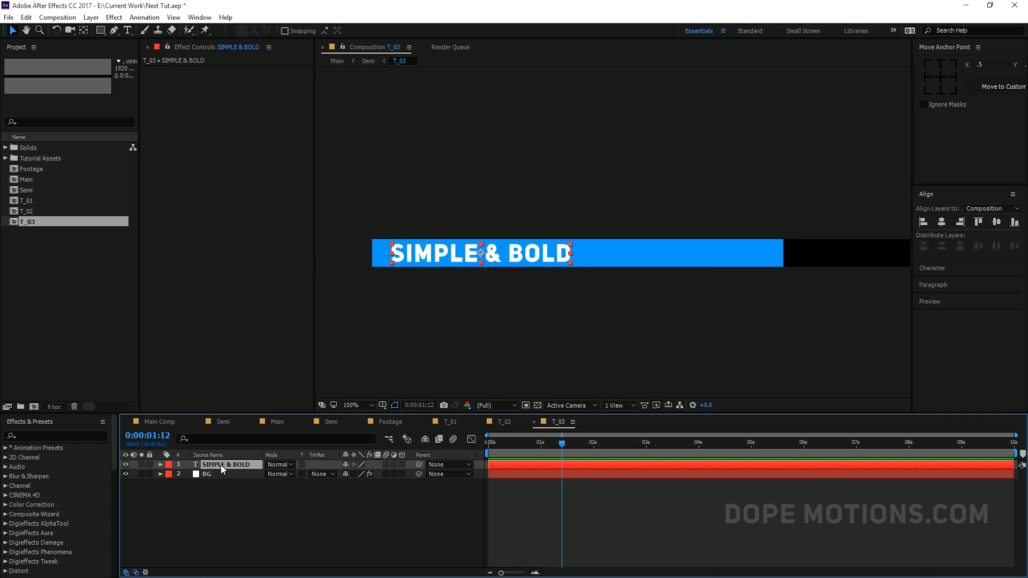
At 0:00:01:10, start keyframing Position on the SIMPLE & BOLD text layer and Scale on the BG layer
click(216, 471)
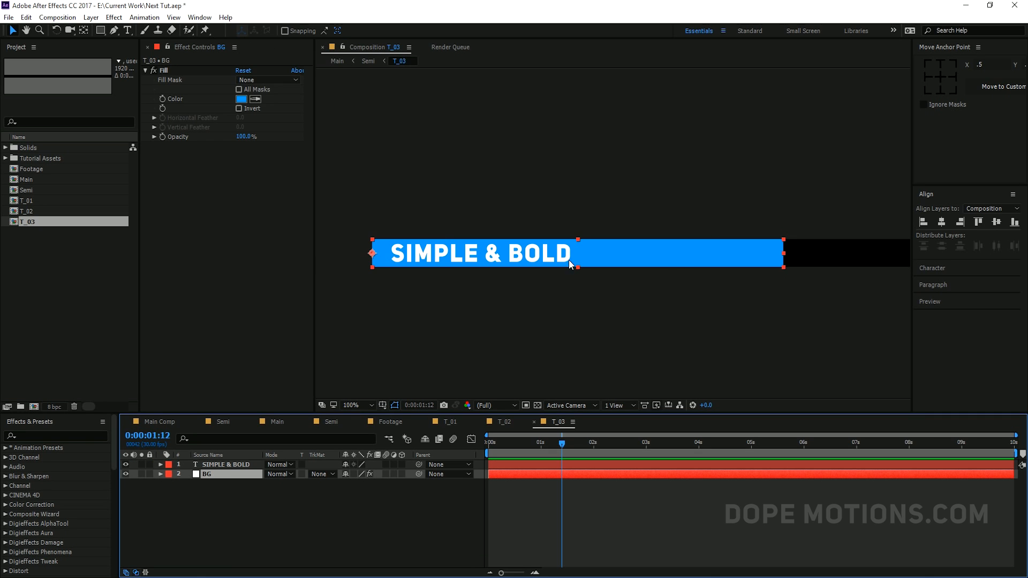
click(213, 463)
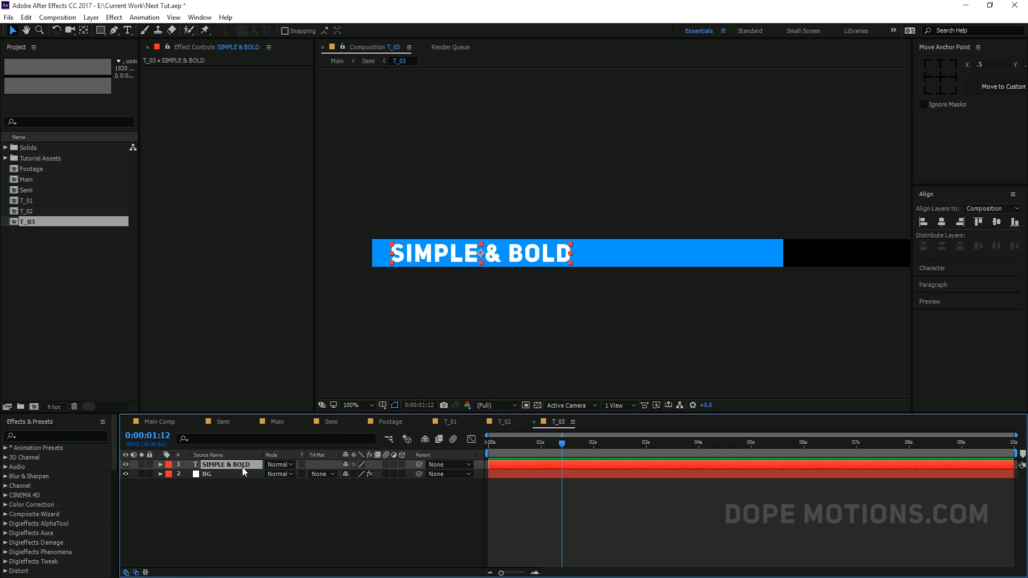
key(p)
click(210, 482)
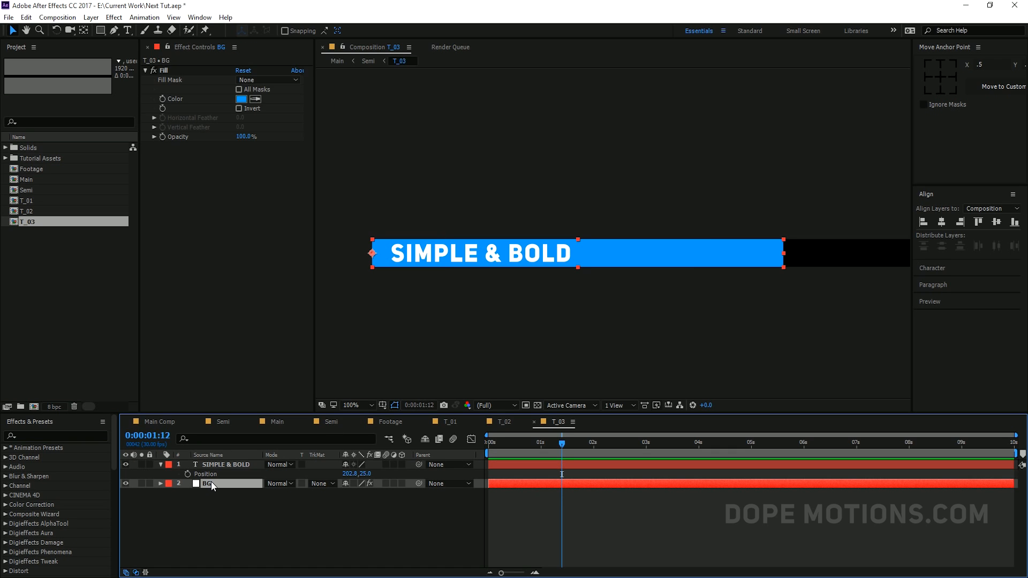
key(s)
key(equal)
key(equal)
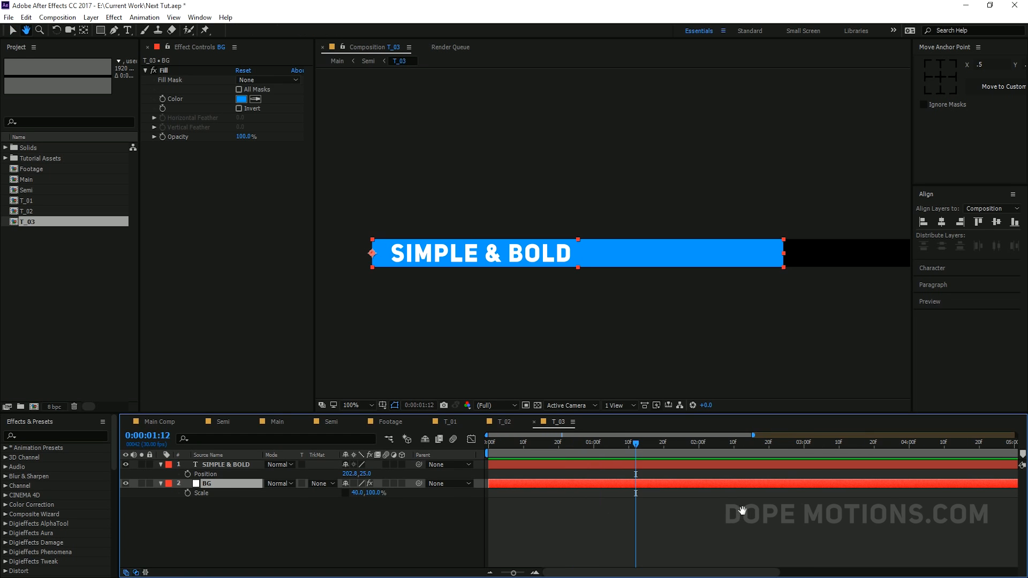
drag(632, 448, 628, 446)
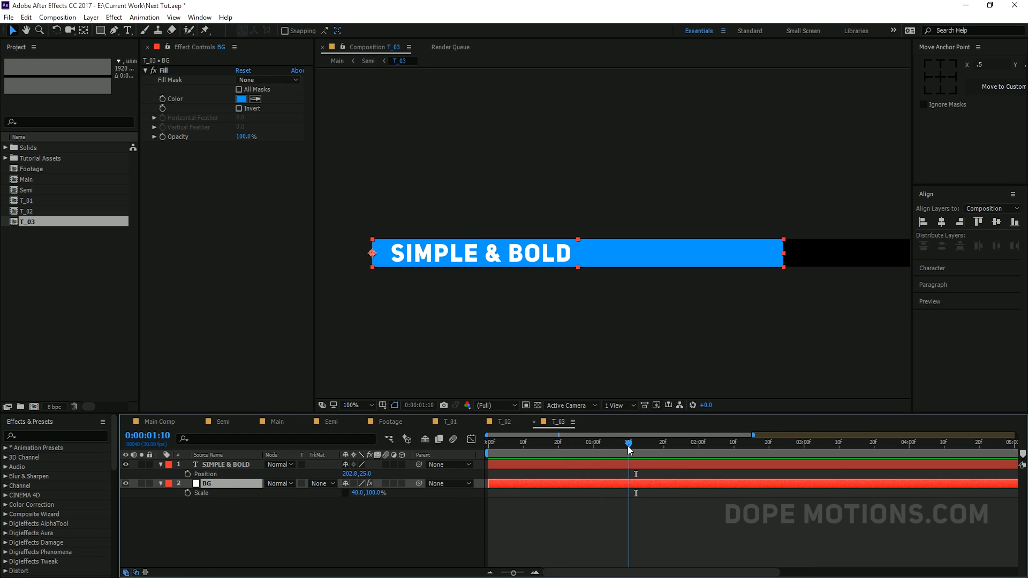
click(187, 475)
click(186, 493)
click(198, 522)
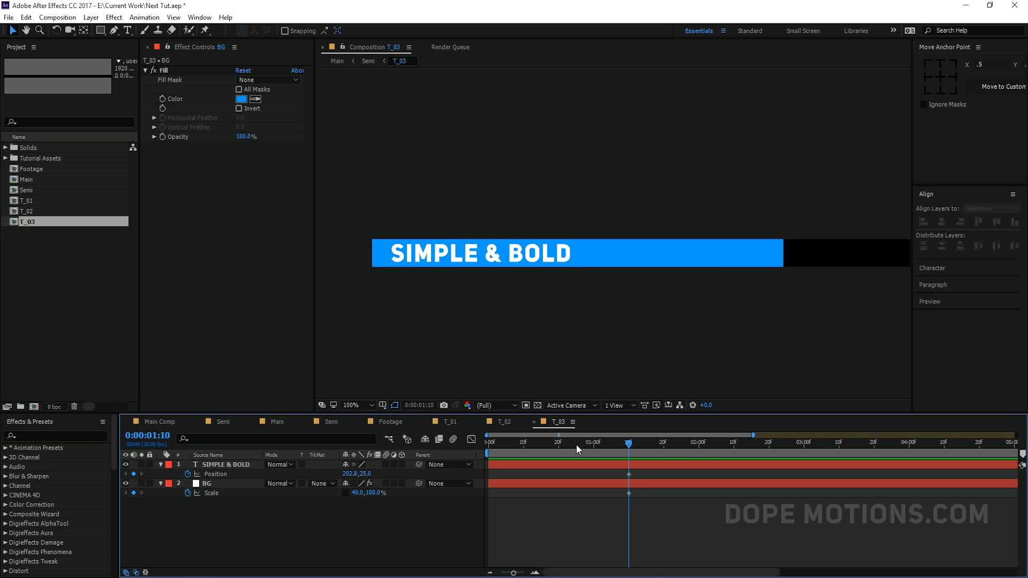
At time zero, set the BG layer's horizontal scale to 0% and move the text left off the bar to about X -170
drag(531, 446, 476, 444)
drag(357, 493, 345, 493)
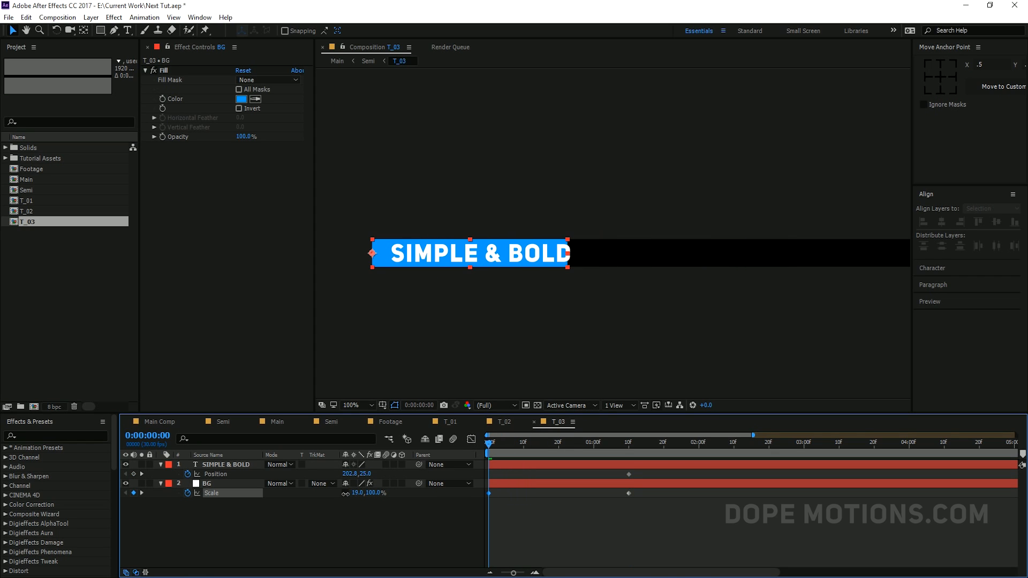
click(354, 492)
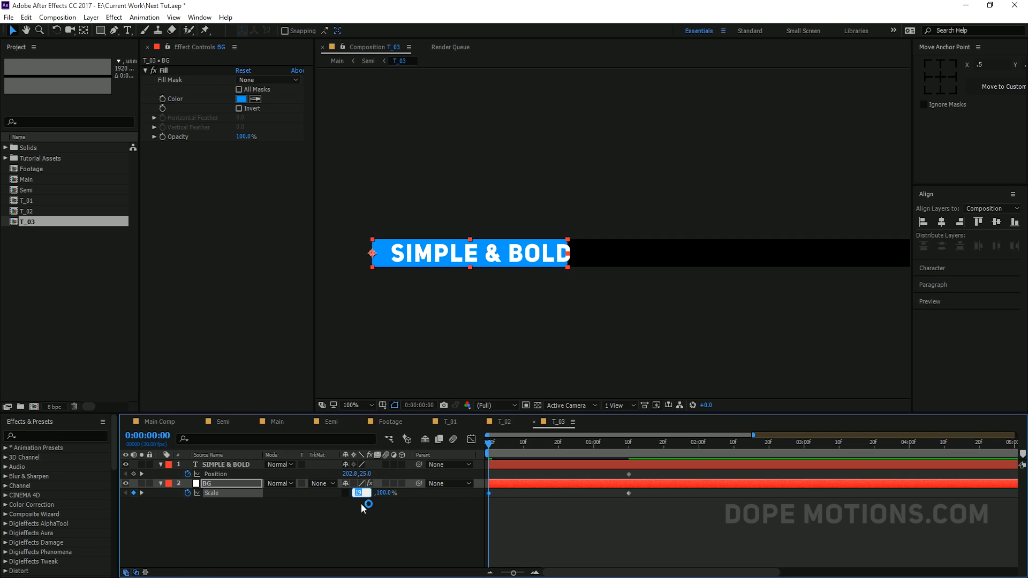
text(0)
click(361, 509)
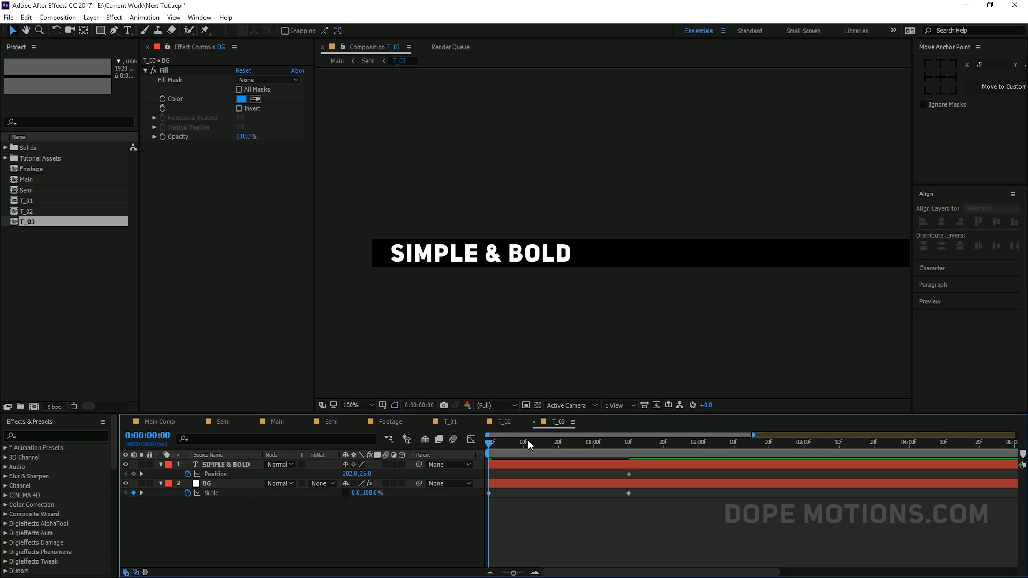
click(503, 463)
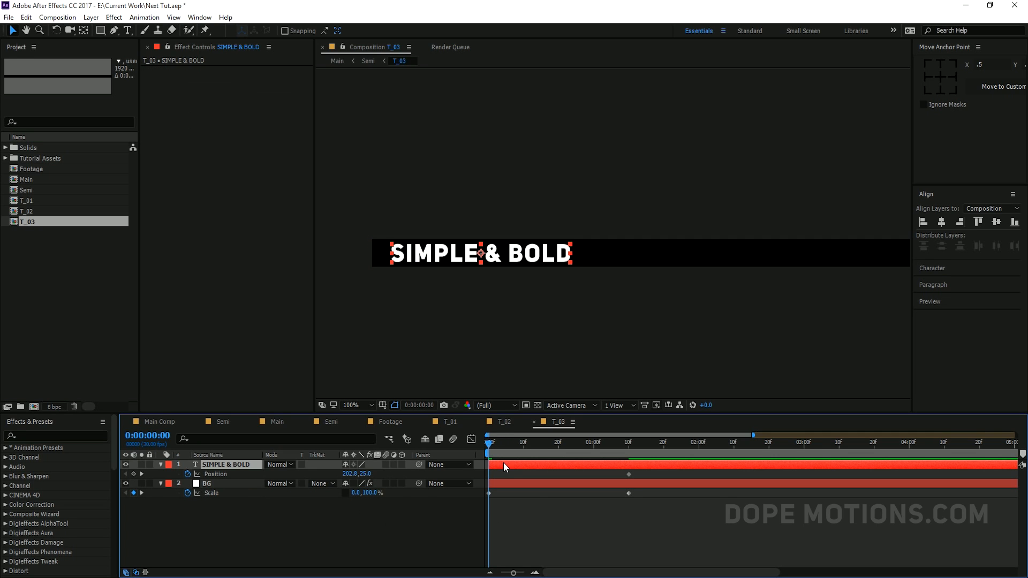
drag(479, 257, 279, 254)
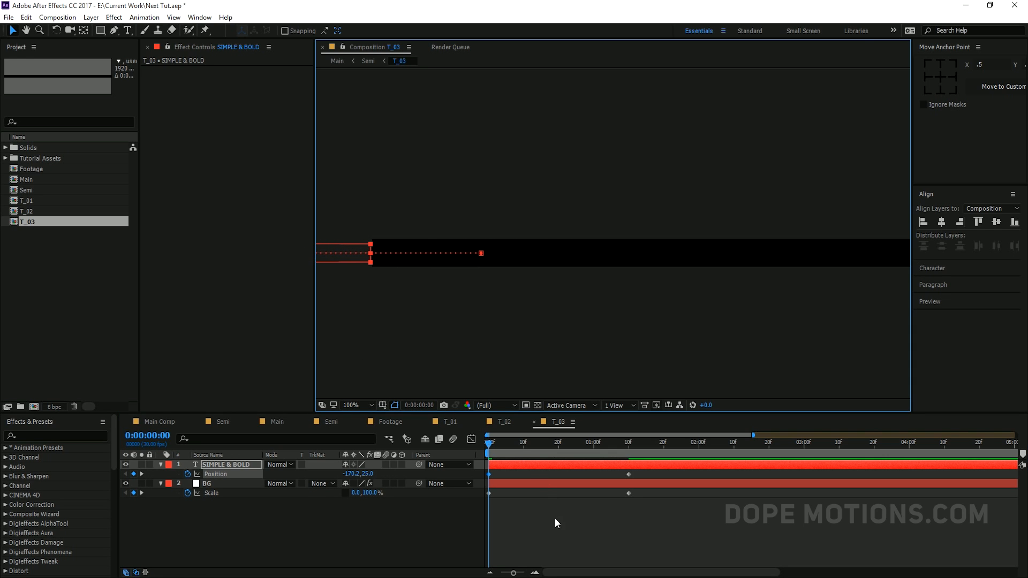
Apply Easy Ease to all Position and Scale keyframes and reshape the speed curves to peak early and slow down gradually
drag(642, 473, 479, 500)
key(F9)
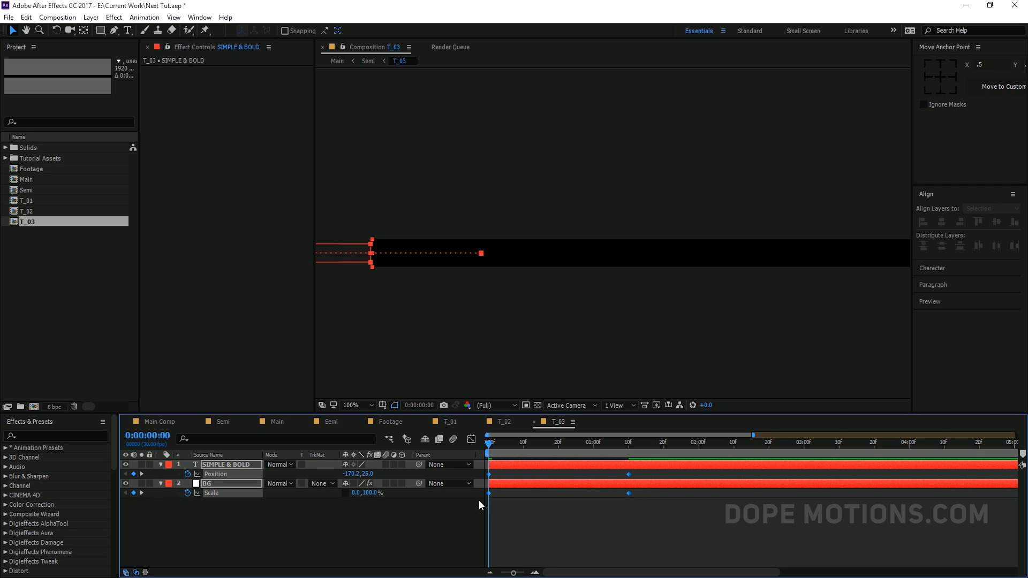
click(471, 439)
drag(651, 517, 540, 541)
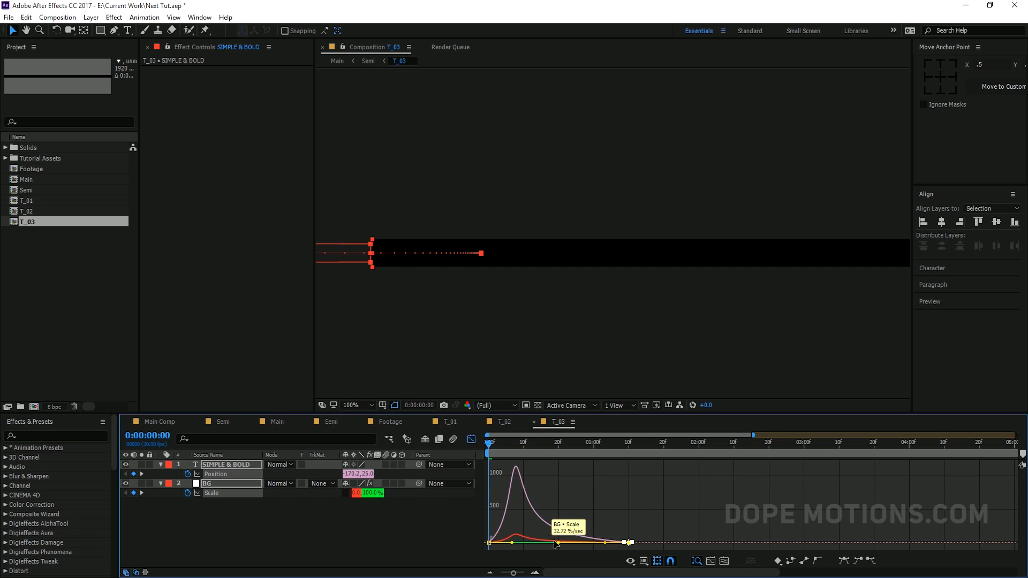
End the work area at about 0:00:01:22 and preview the title animation
drag(646, 446, 670, 445)
key(n)
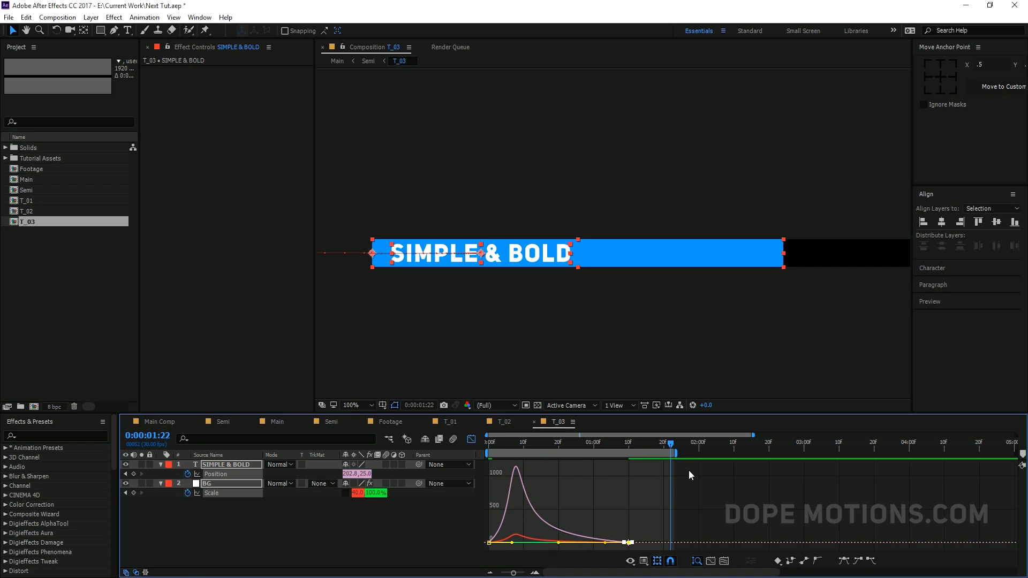
key(space)
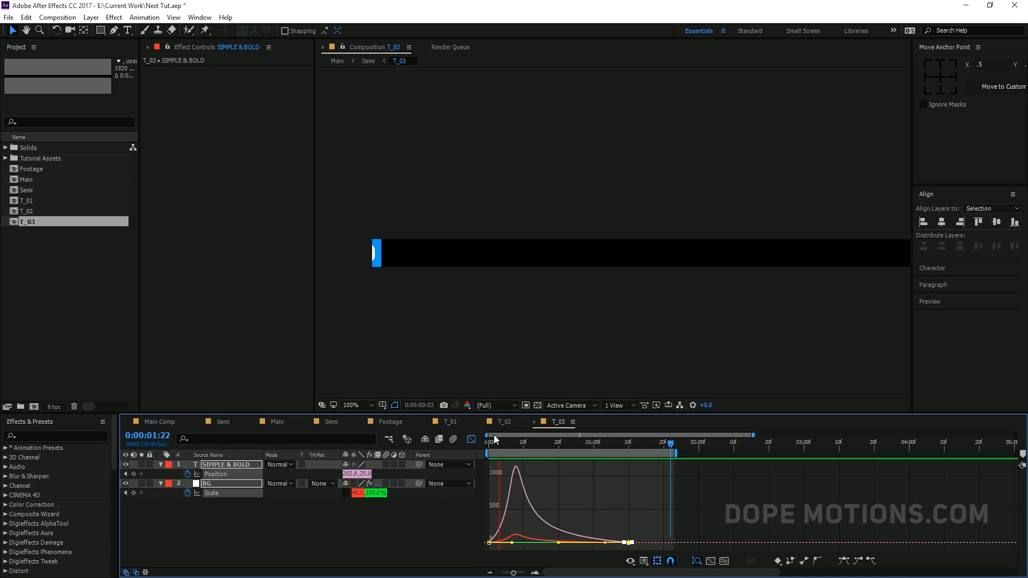
Enable motion blur on the text and BG layers and close the graph editor
drag(385, 465, 386, 484)
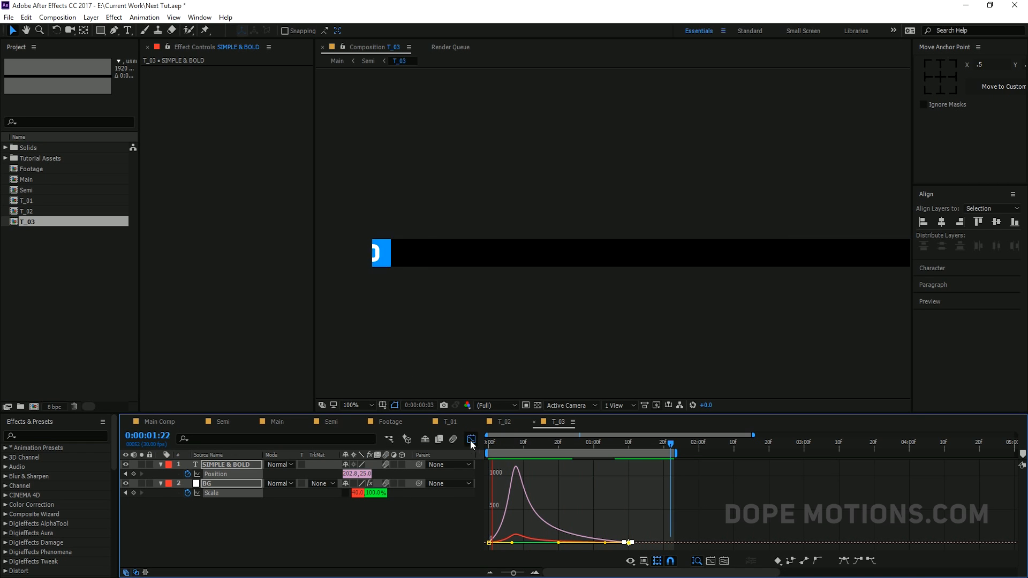
click(453, 439)
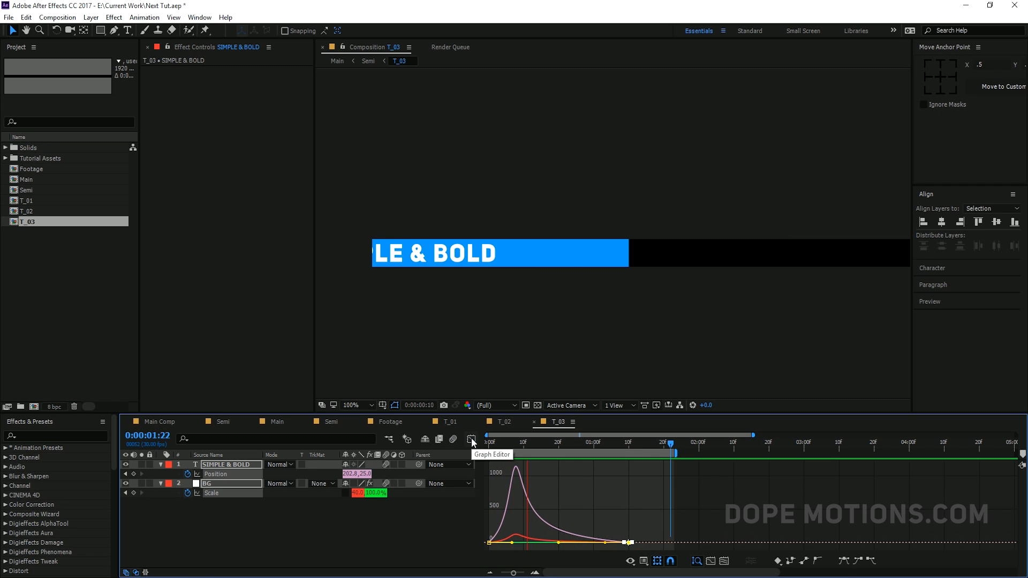
click(471, 438)
click(544, 535)
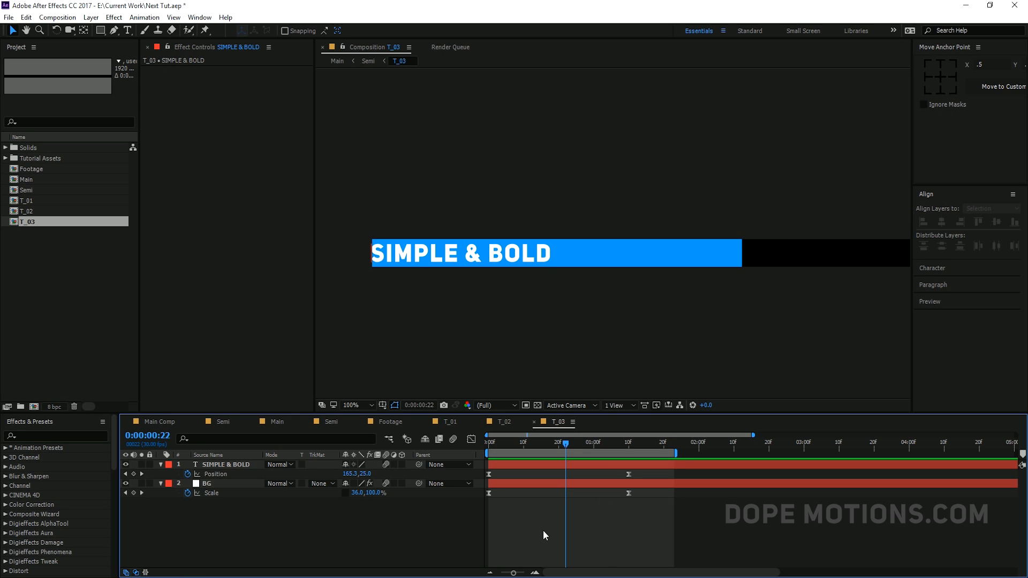
Collapse the keyframed properties of both layers in T_03 and deselect them
key(ctrl+a)
key(u)
click(415, 528)
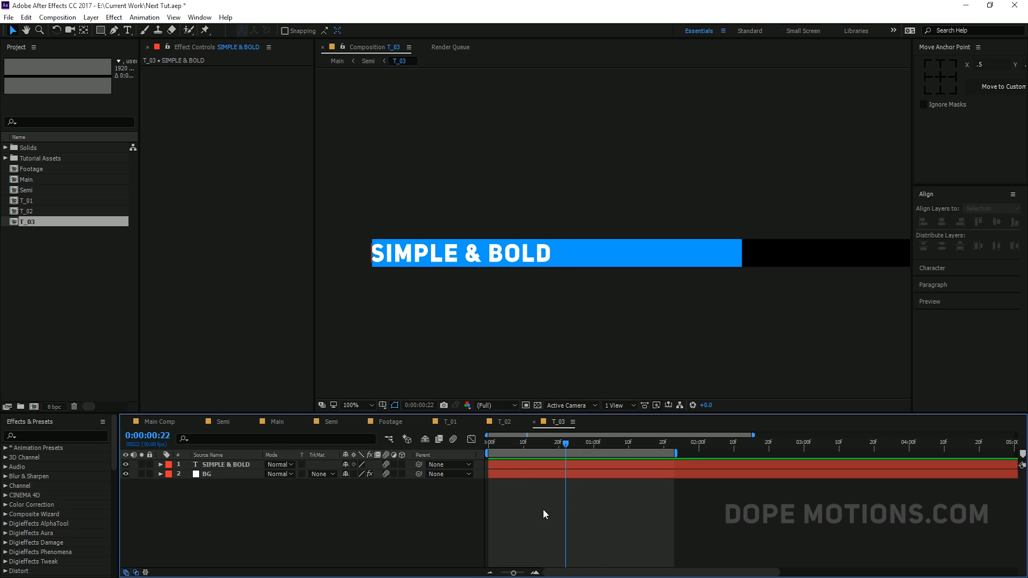
key(minus)
In the Semi composition, delay the T_03 layer to start at 15 frames, in line with T_01 and T_02
click(343, 422)
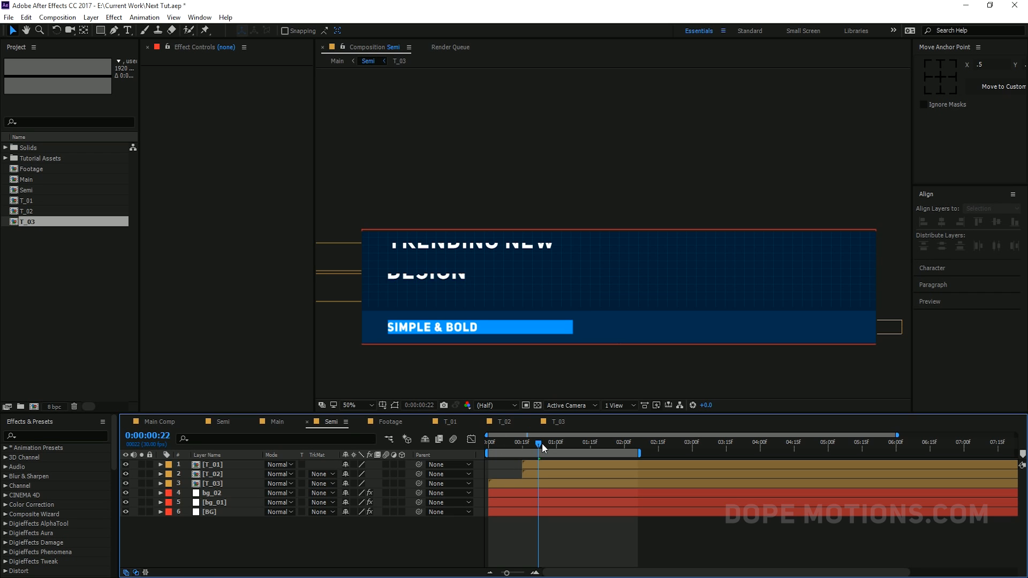
drag(541, 443, 601, 443)
drag(552, 442, 576, 481)
scroll(507, 480, up, 2)
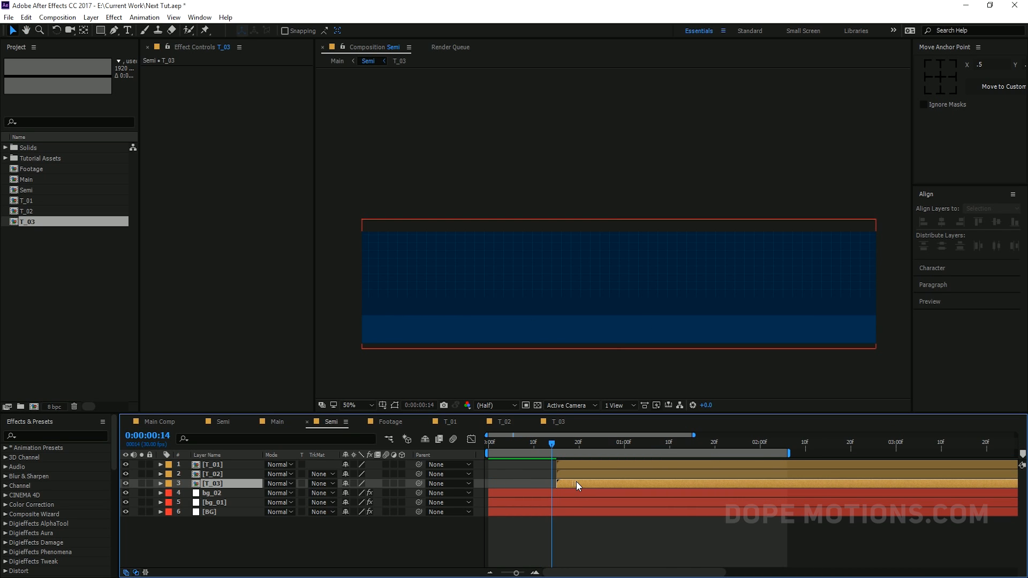
scroll(576, 479, down, 2)
Extend the Semi work area to about 0:00:03:17 and preview the combined title animation
drag(654, 453, 754, 453)
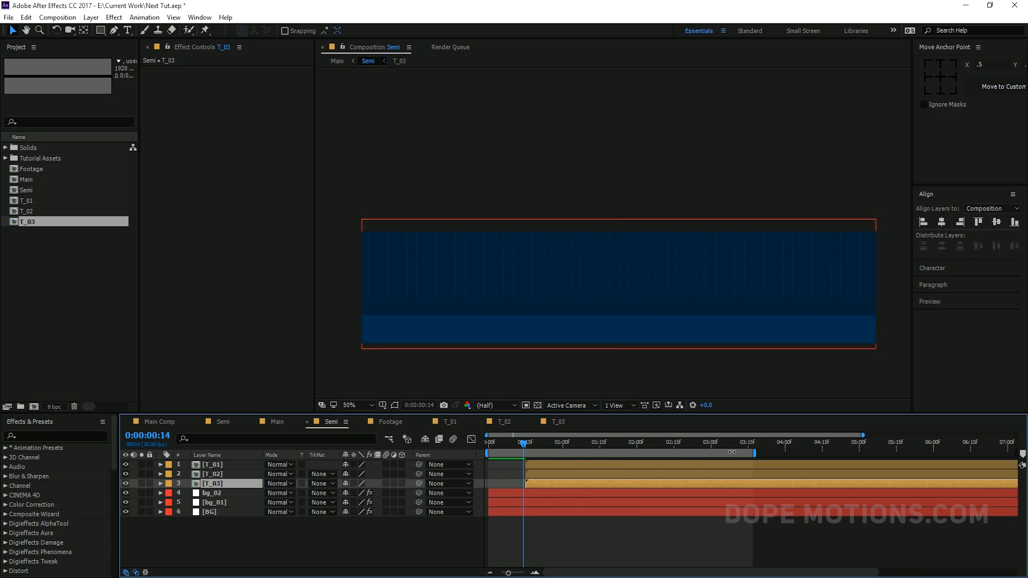
key(space)
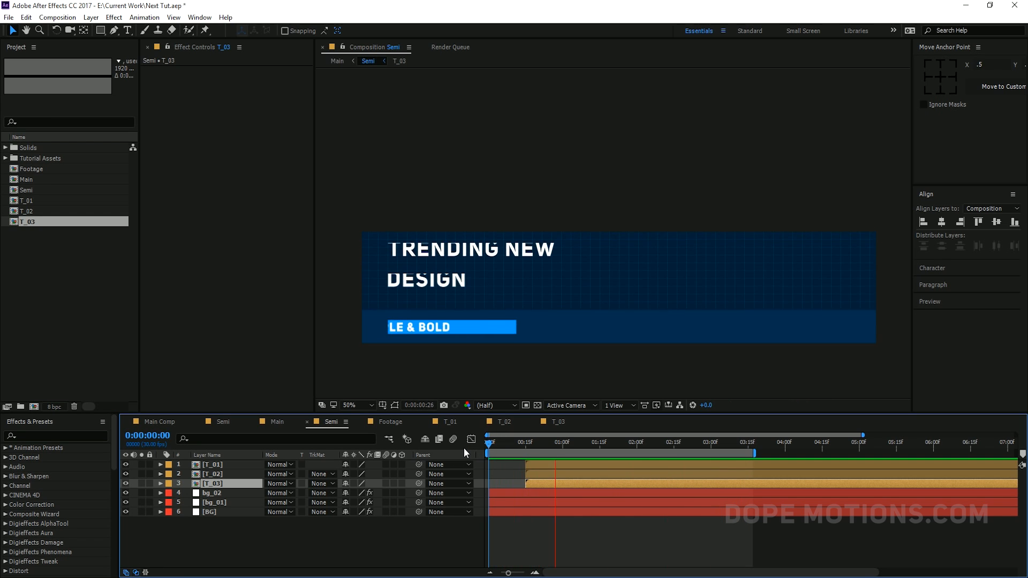
click(501, 444)
Open the T_03 composition and shift the SIMPLE & BOLD text layer to start at 10 frames
double_click(212, 484)
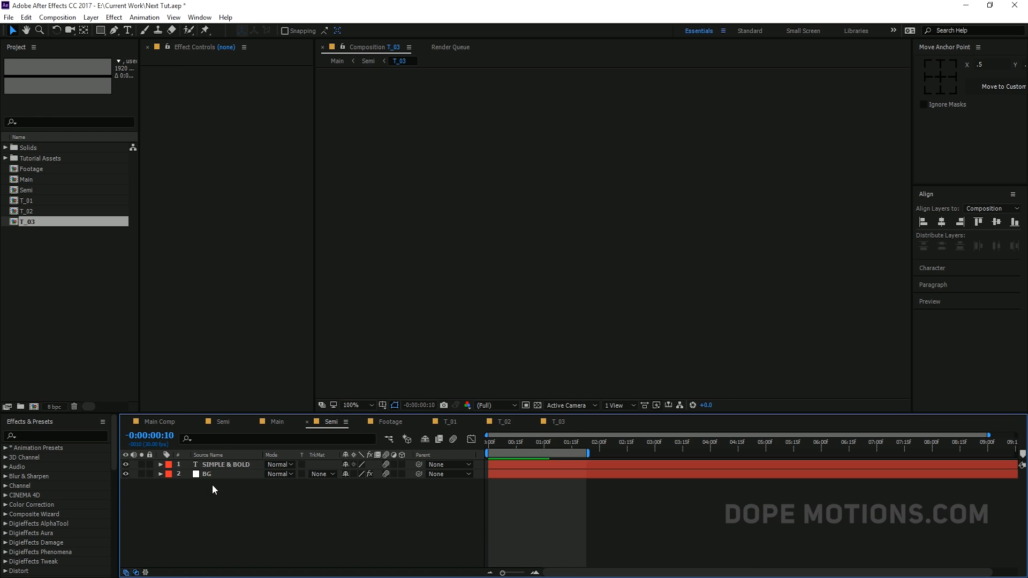
drag(515, 443, 519, 445)
scroll(504, 482, up, 1)
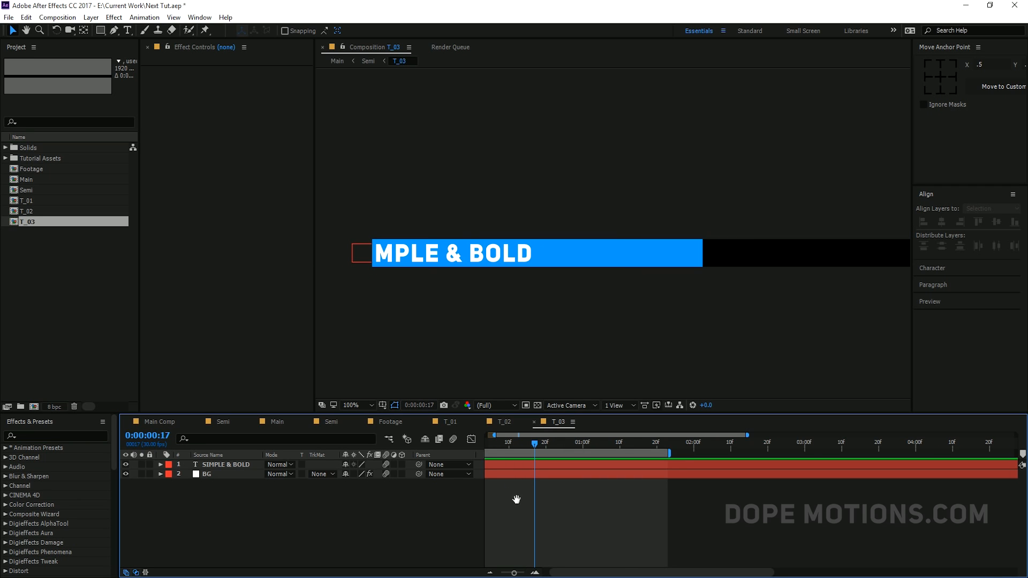
drag(516, 500, 627, 500)
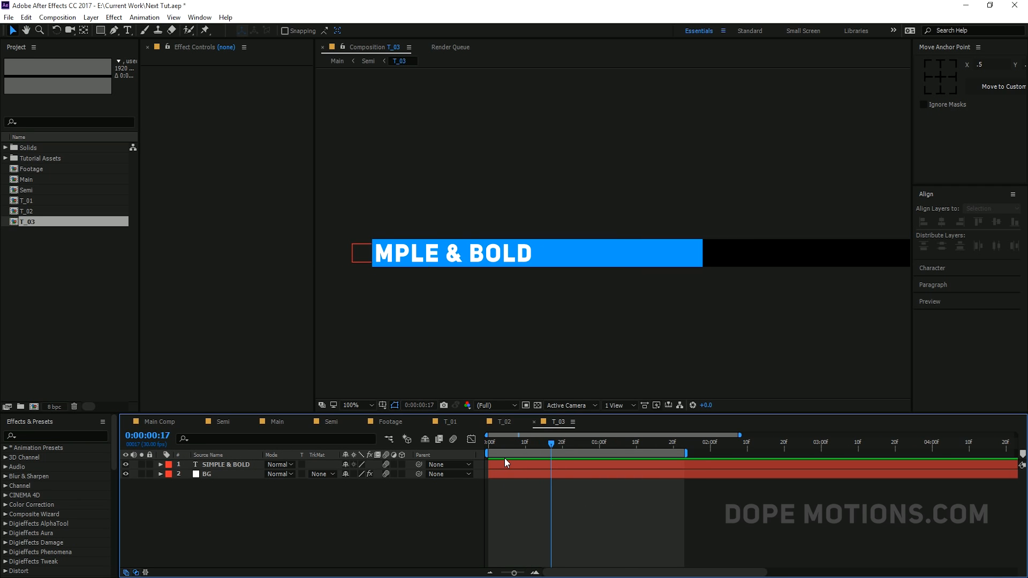
drag(507, 463, 543, 464)
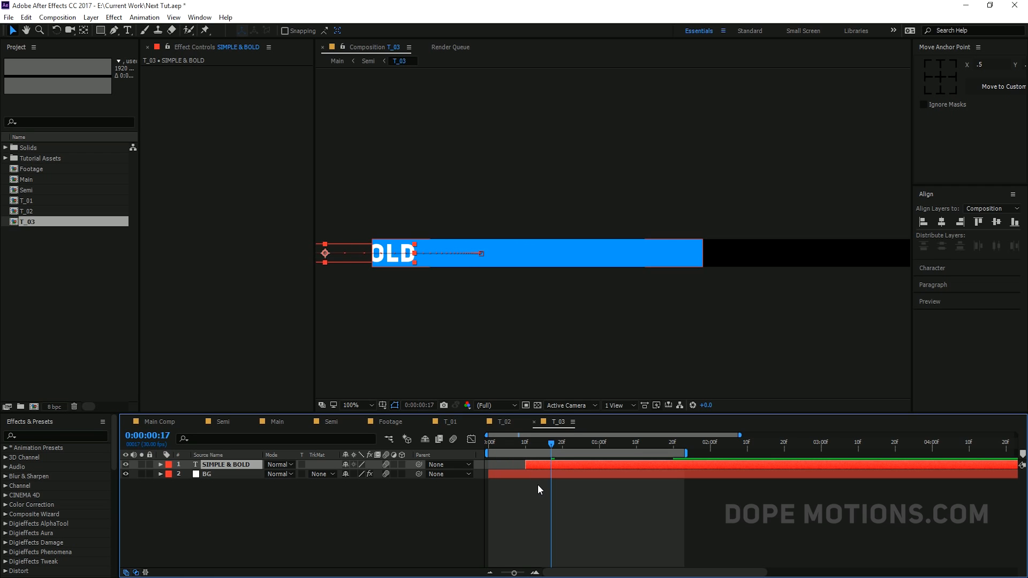
click(538, 488)
Move the BG layer's last Scale keyframe to 0:00:01:20 and preview the animation over a work area extended to about 0:00:02:10
click(646, 475)
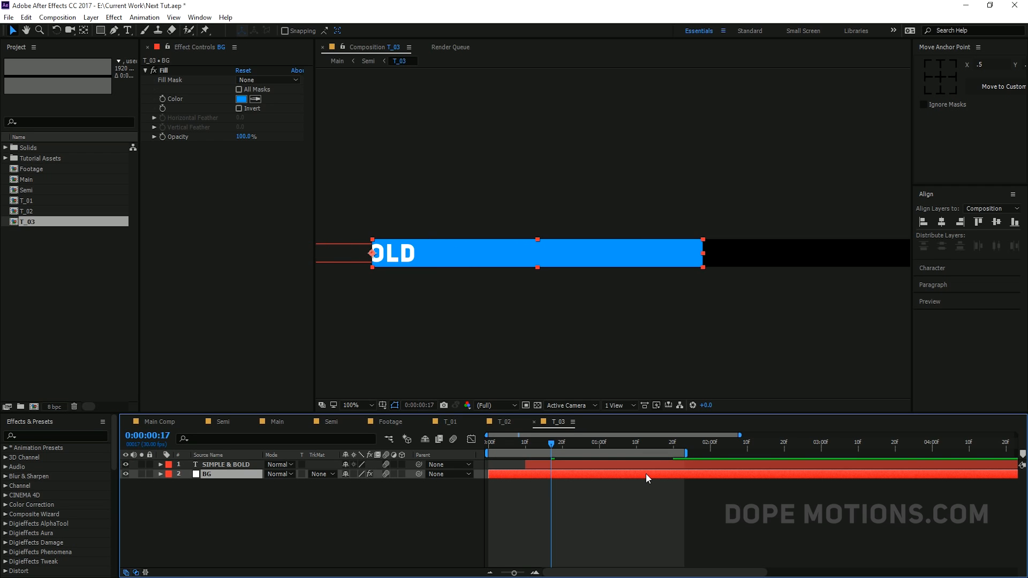
key(u)
drag(651, 495, 484, 481)
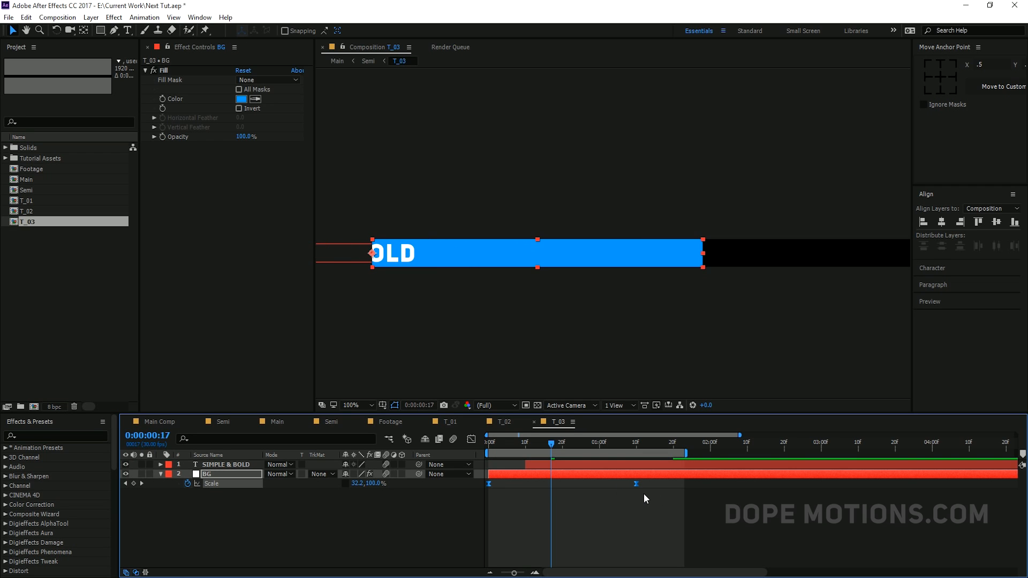
mouse_move(637, 483)
mouse_down()
mouse_move(674, 484)
mouse_move(712, 453)
mouse_move(748, 453)
mouse_up()
drag(499, 442, 440, 444)
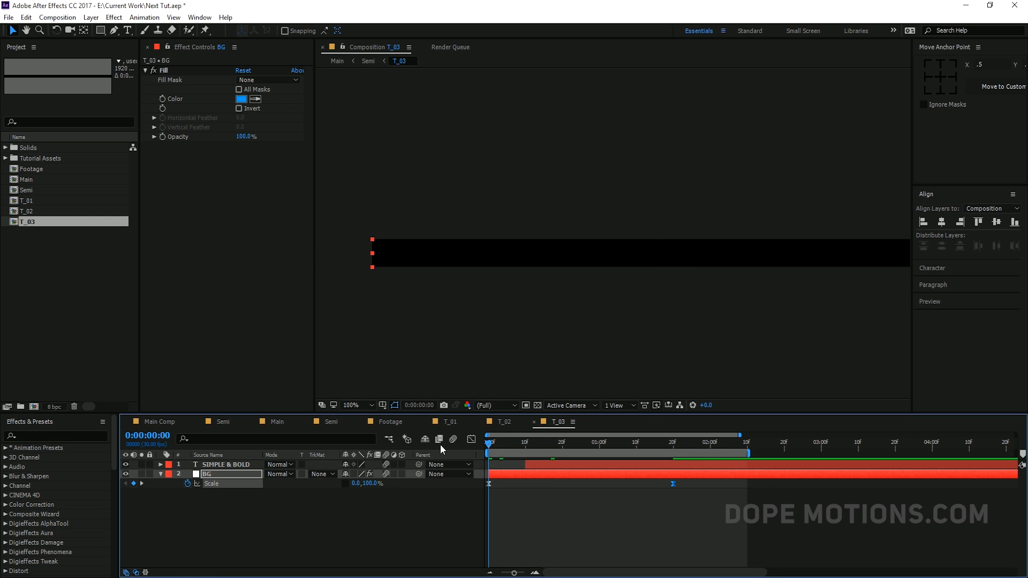
key(space)
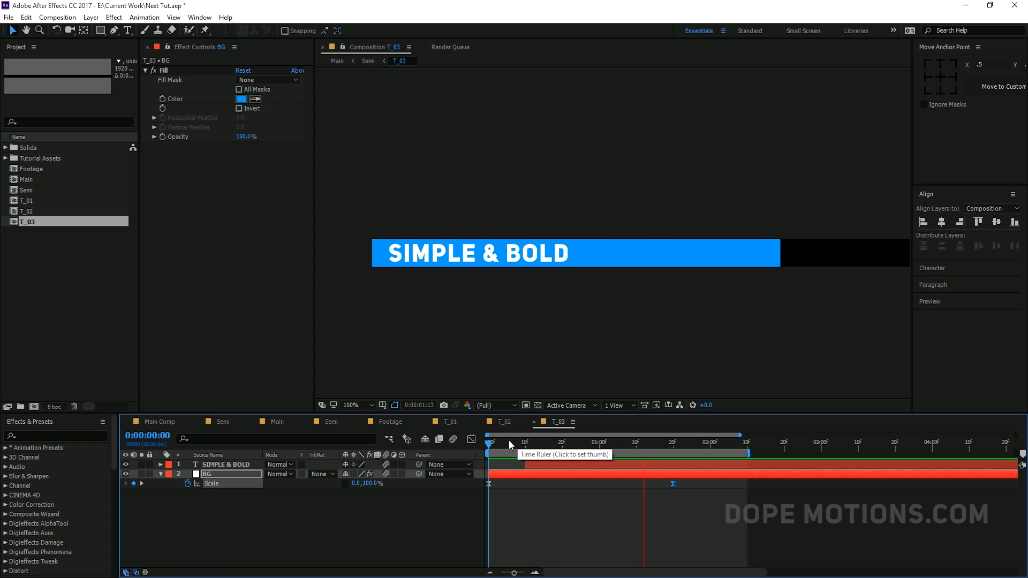
Return to the Semi composition, preview it from the start, and scrub to 0:00:02:12
click(330, 421)
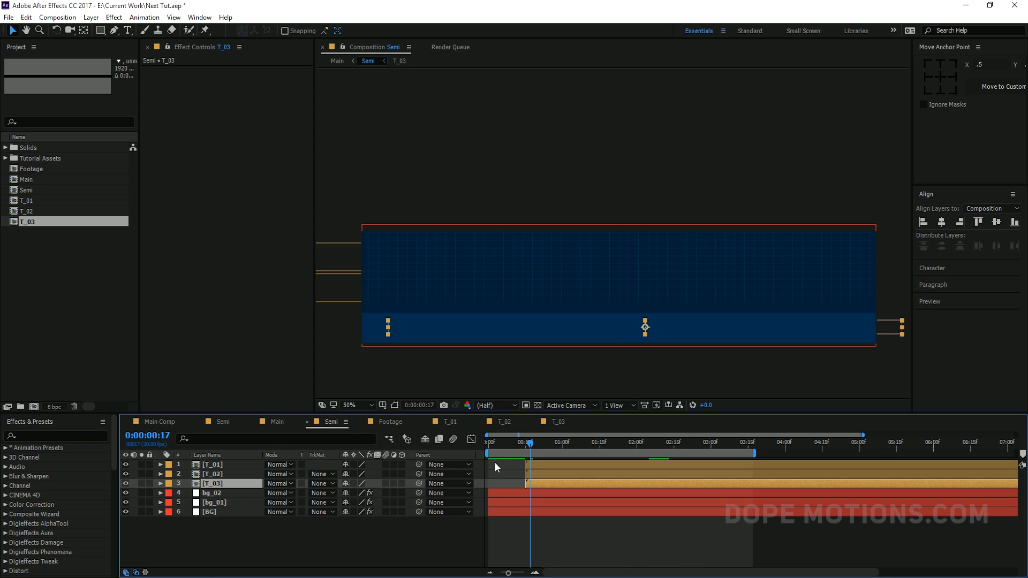
drag(497, 445, 480, 446)
key(space)
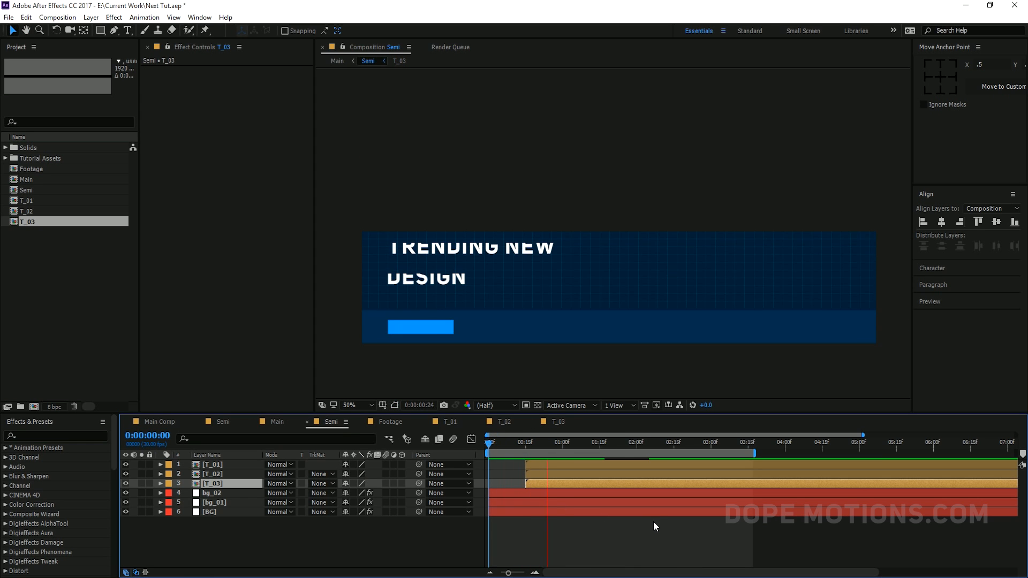
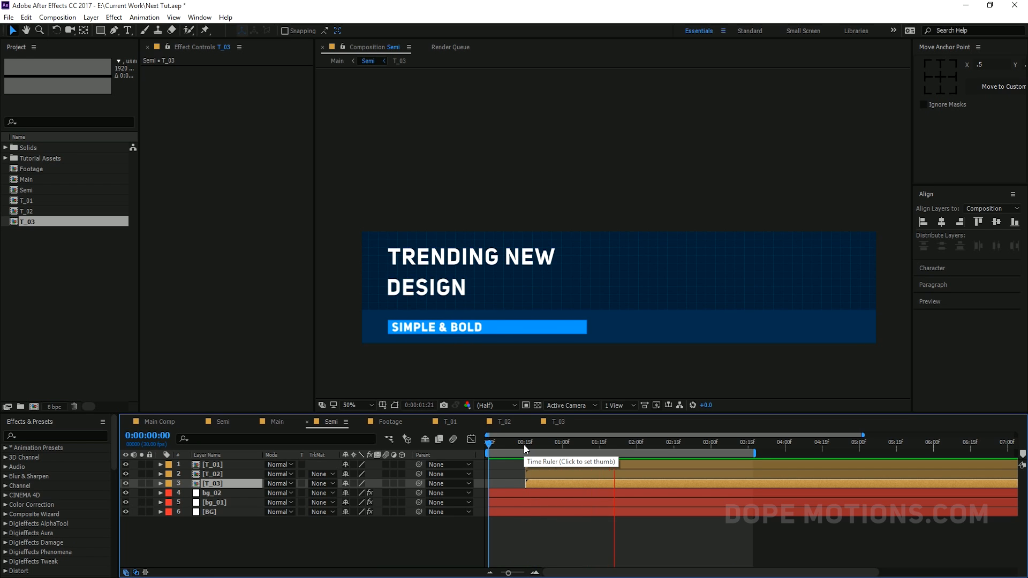
drag(524, 448, 668, 446)
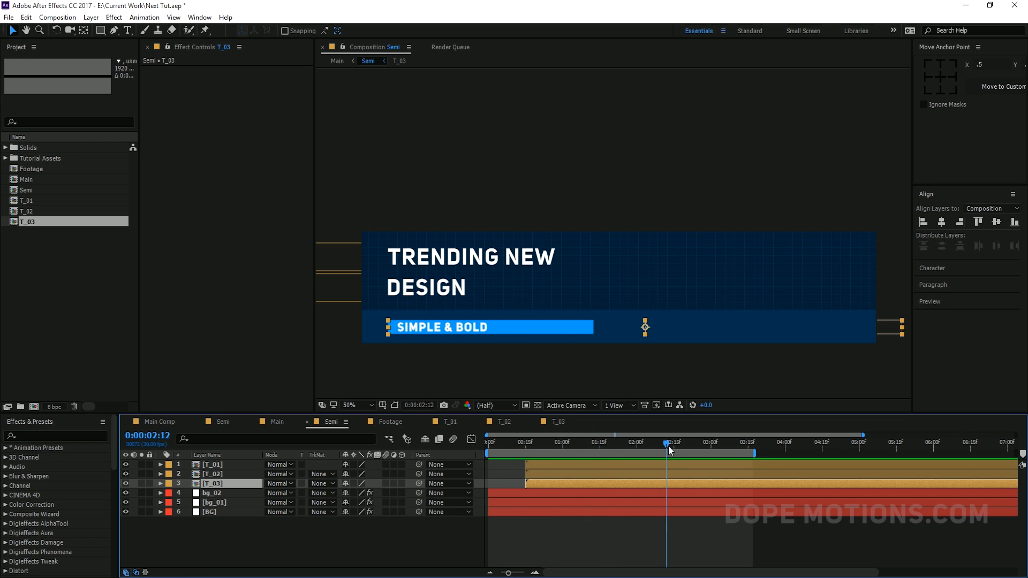
Compare the finished reference Semi composition with T_03, collapse the BG layer's properties, and return to the reference
click(265, 534)
click(224, 422)
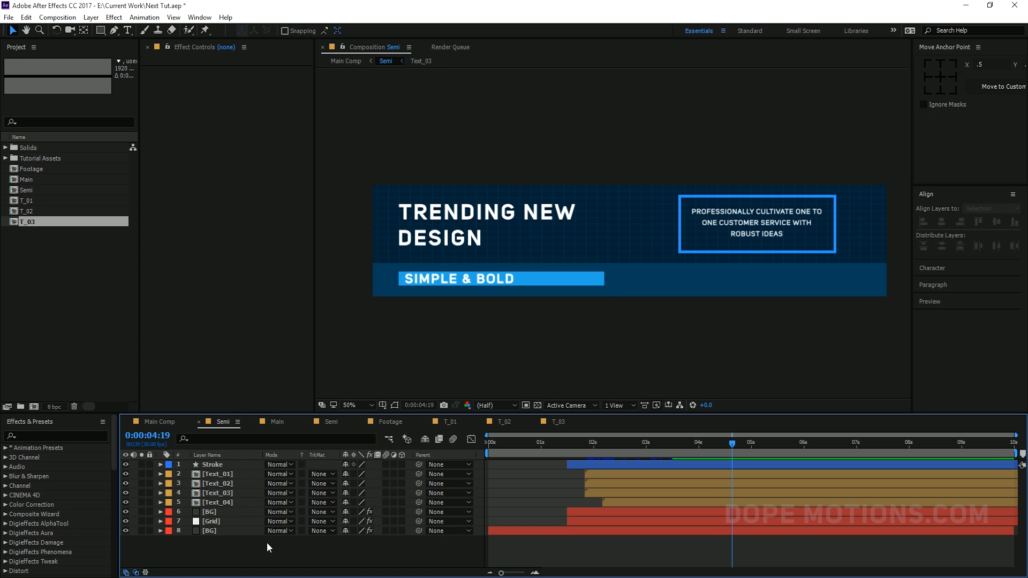
click(541, 422)
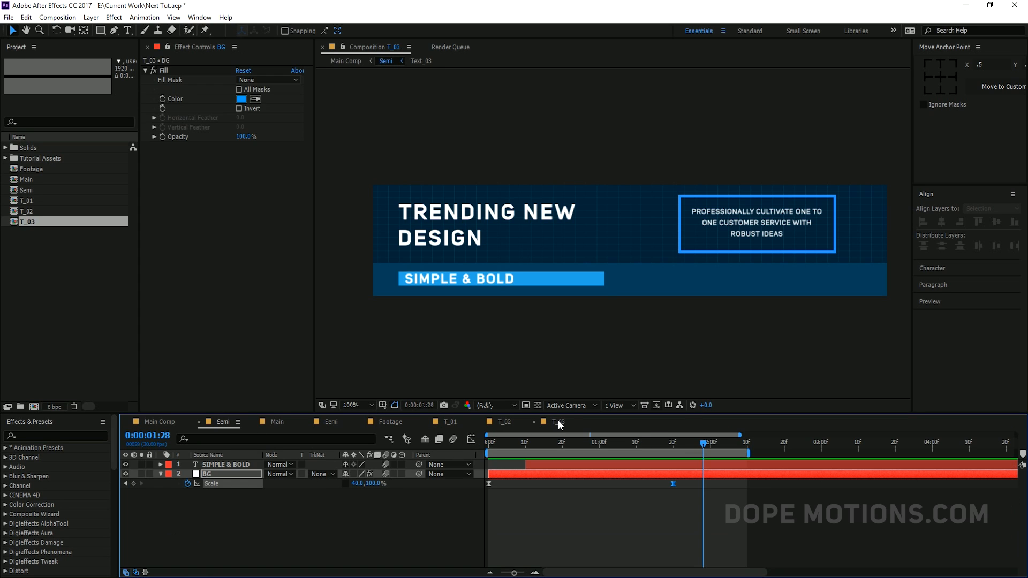
click(158, 474)
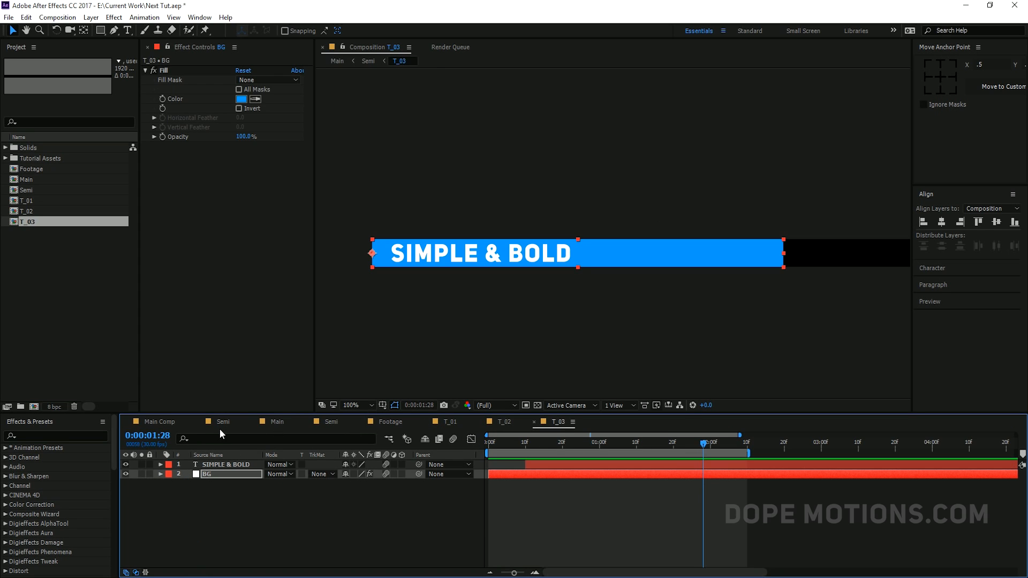
click(223, 422)
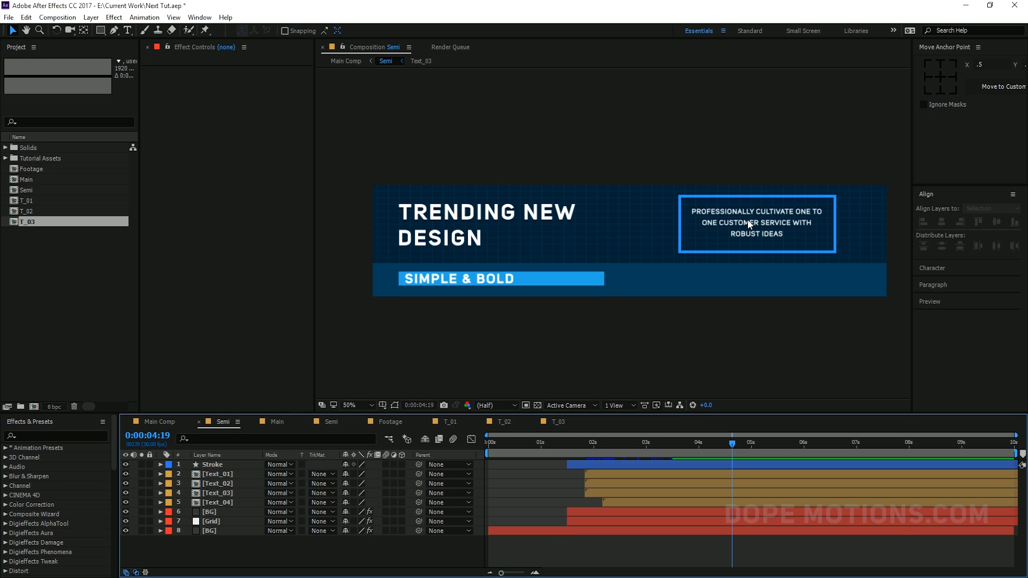
click(60, 255)
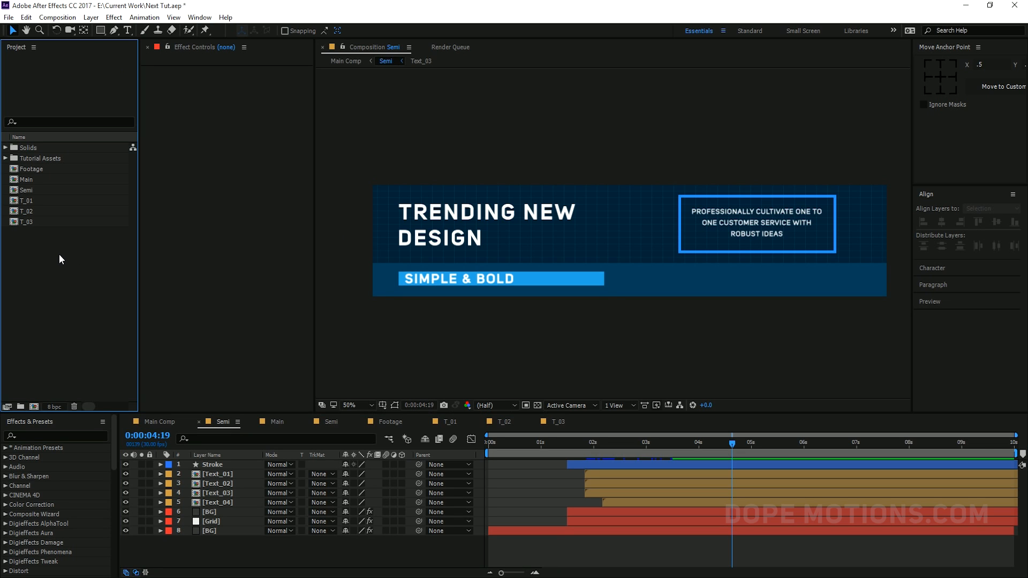
Check the composition settings of the reference Text_04 composition, close it, and return to the working Semi composition
double_click(221, 502)
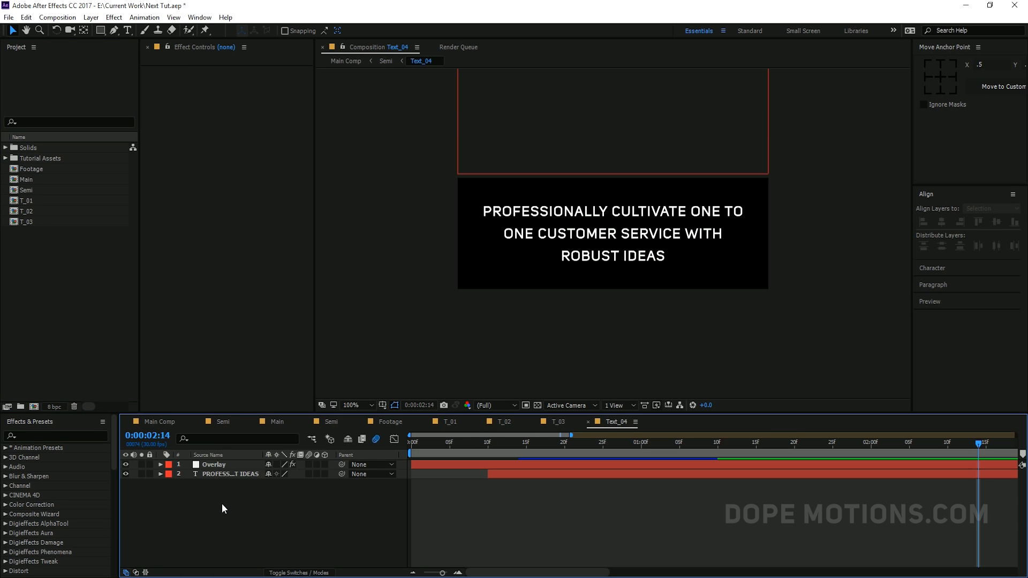
key(ctrl+k)
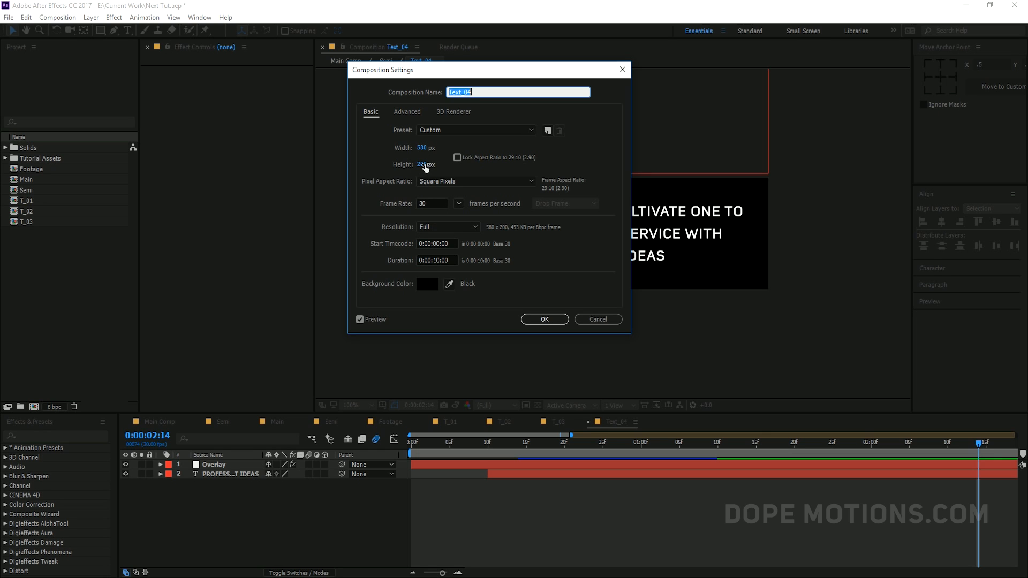
click(545, 320)
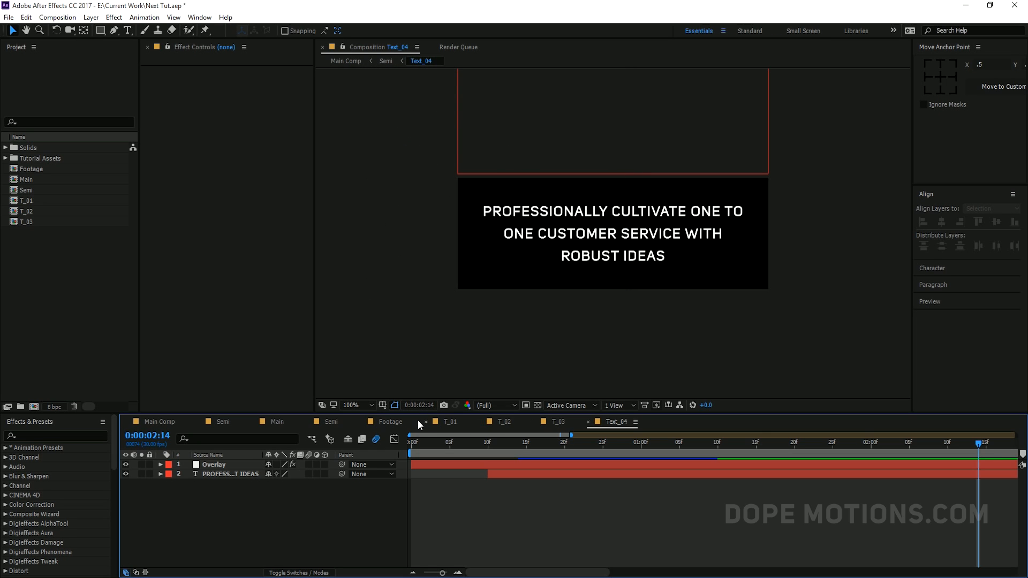
click(588, 421)
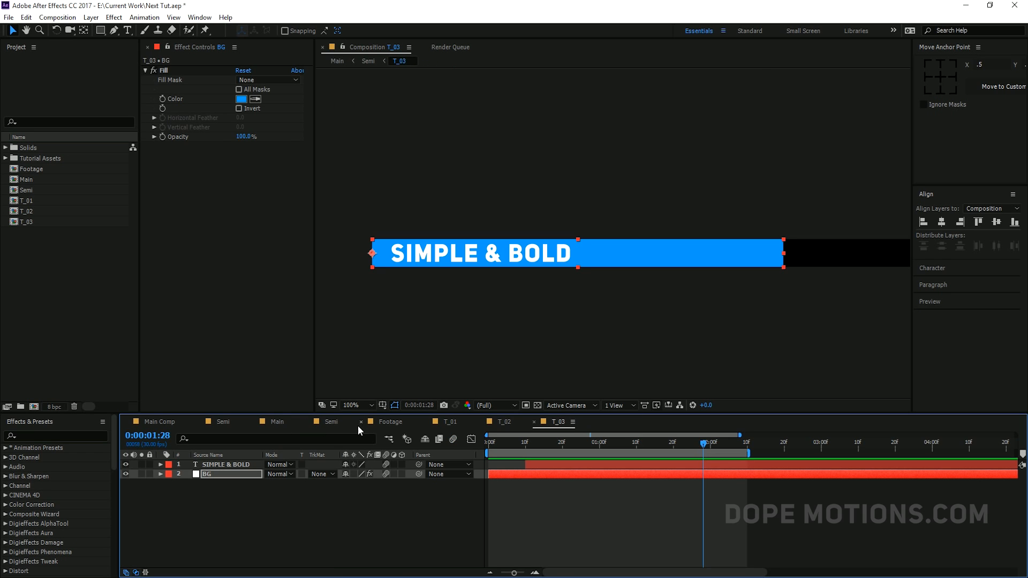
click(390, 422)
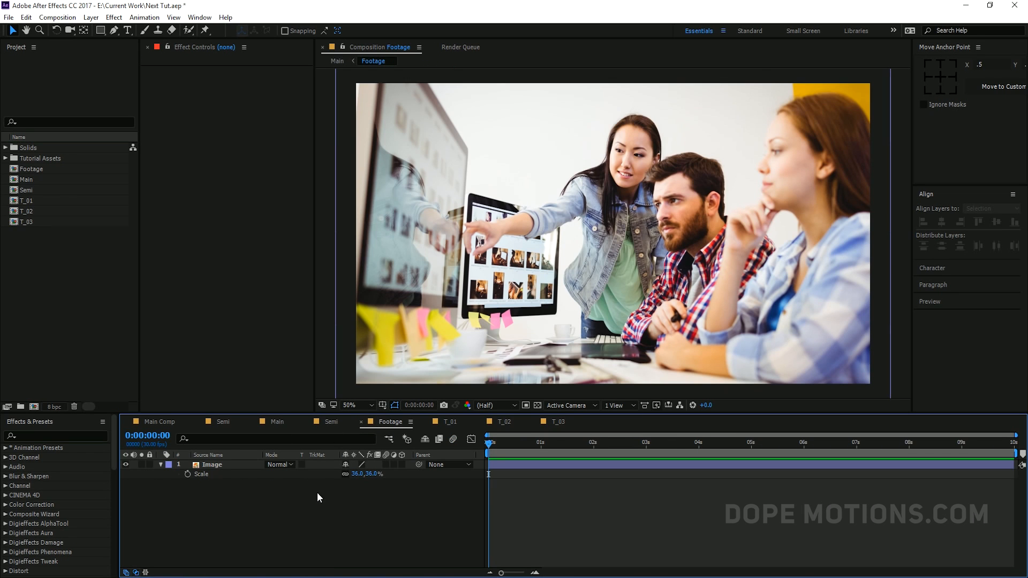
click(331, 422)
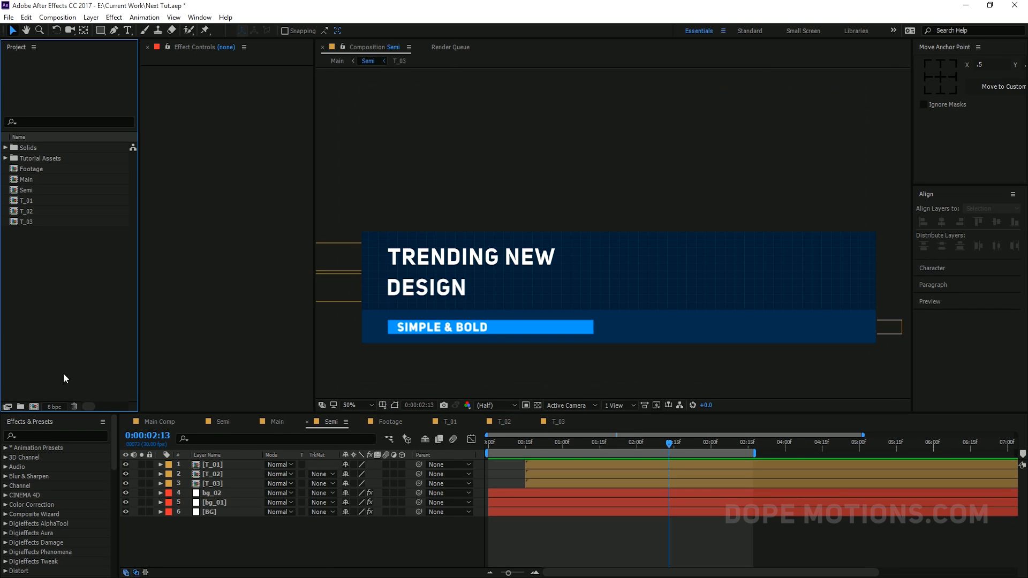
Create a 580 x 200 px composition named T_04 at 30 fps with a 10-second duration
click(32, 408)
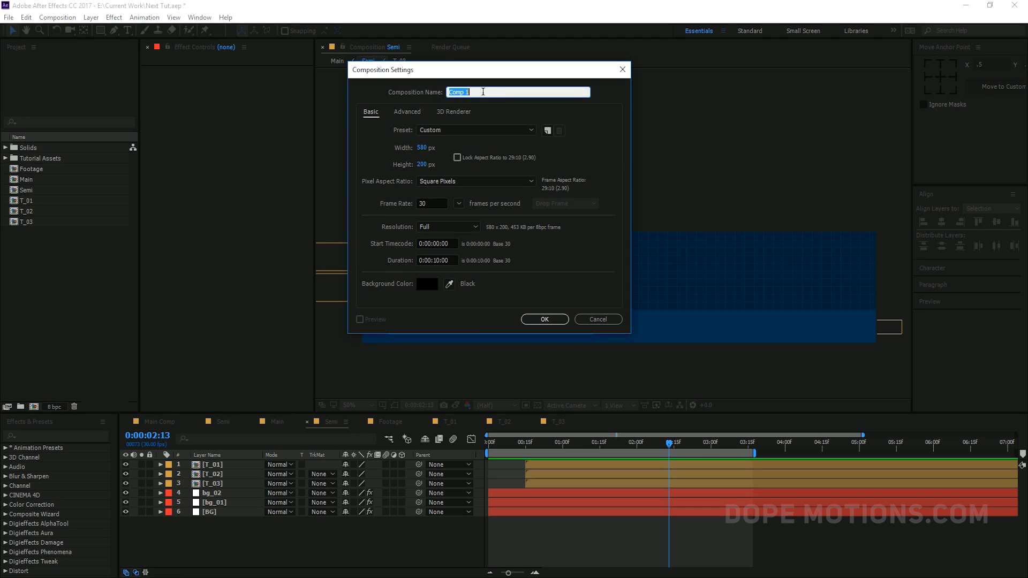
text(T_04)
click(544, 319)
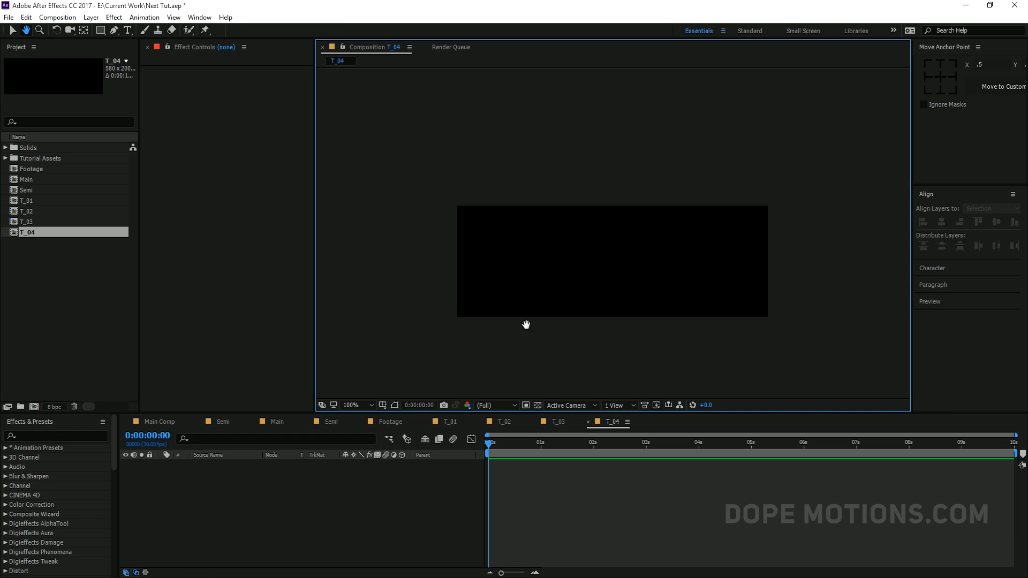
Copy the PROFESSIONALLY CULTIVATE text layer from the reference Text_04 composition into T_04
click(229, 422)
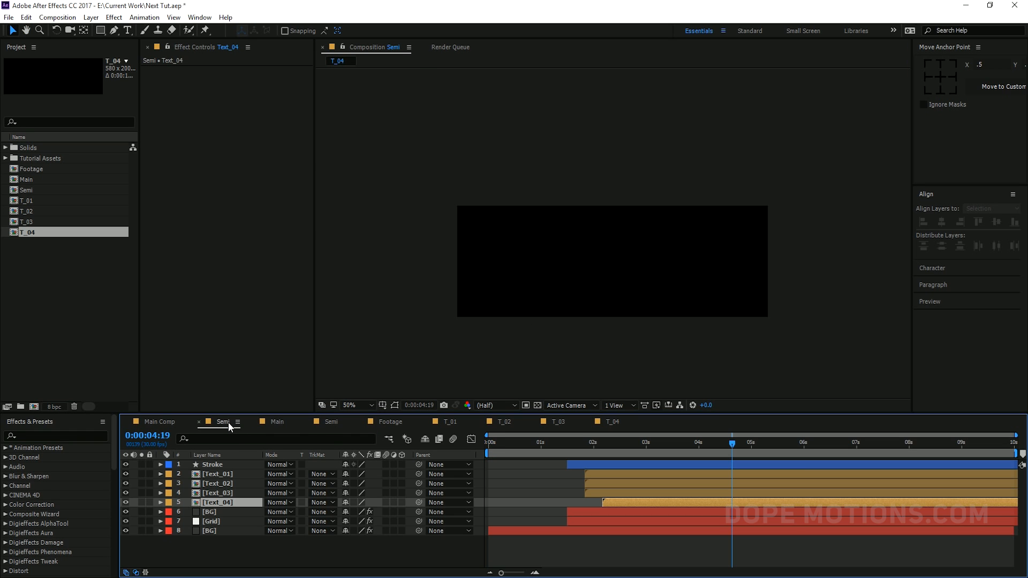
double_click(213, 503)
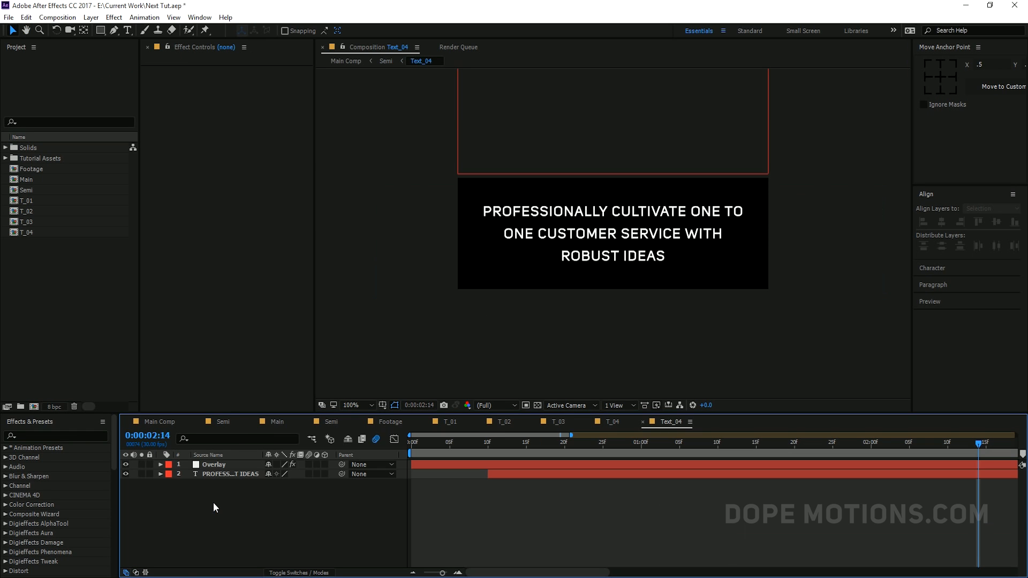
click(217, 472)
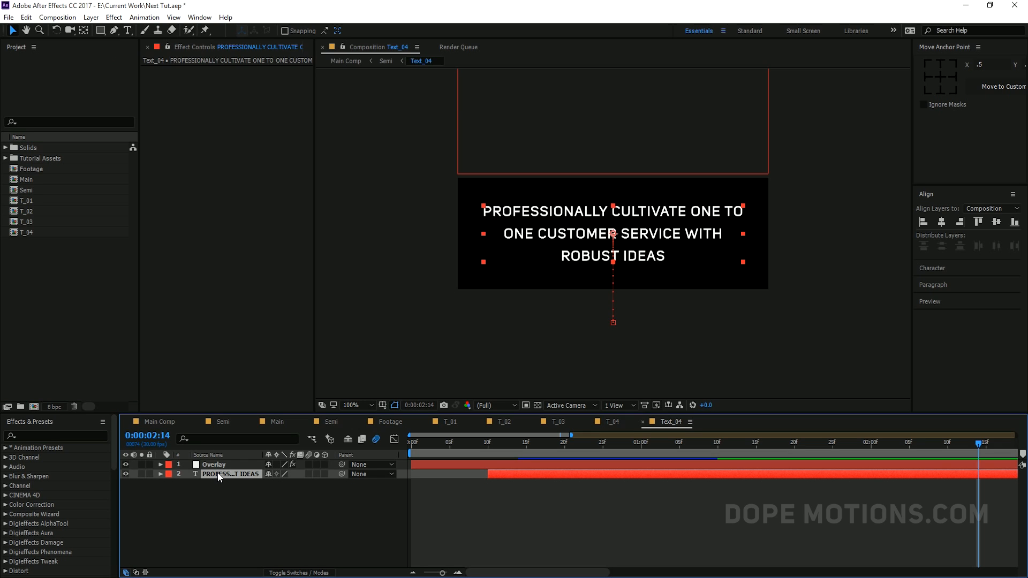
double_click(217, 473)
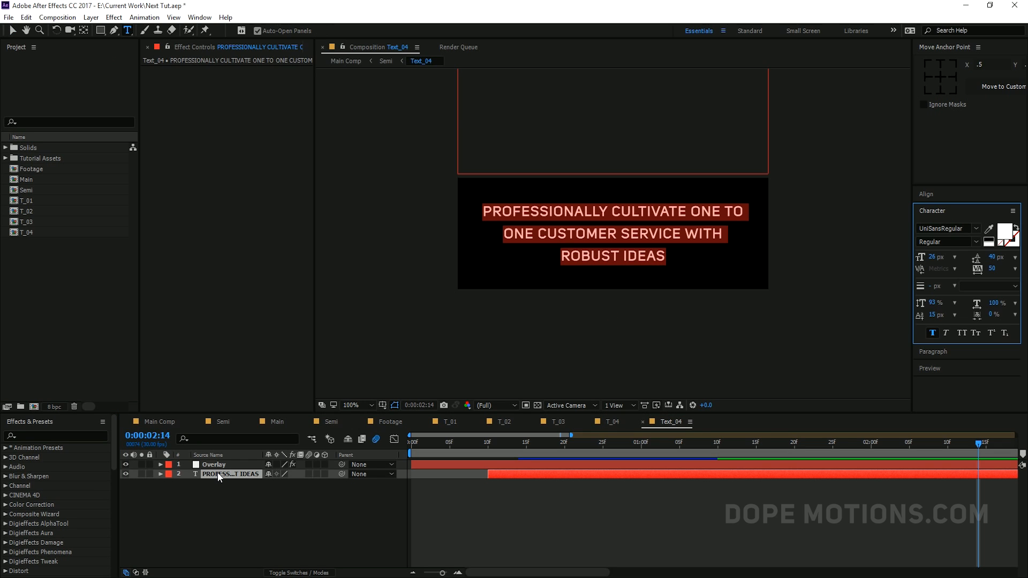
click(212, 498)
click(215, 473)
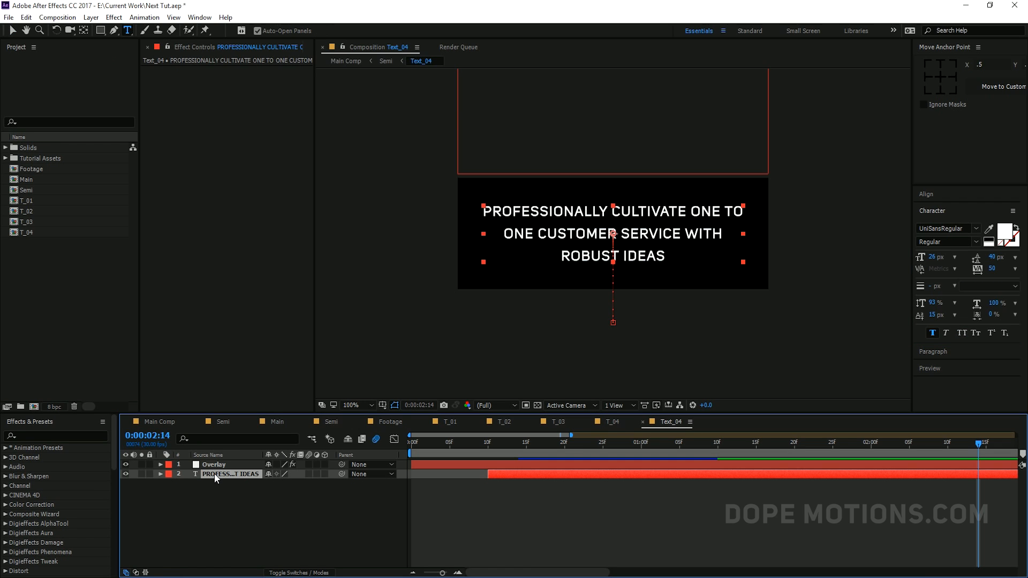
click(612, 422)
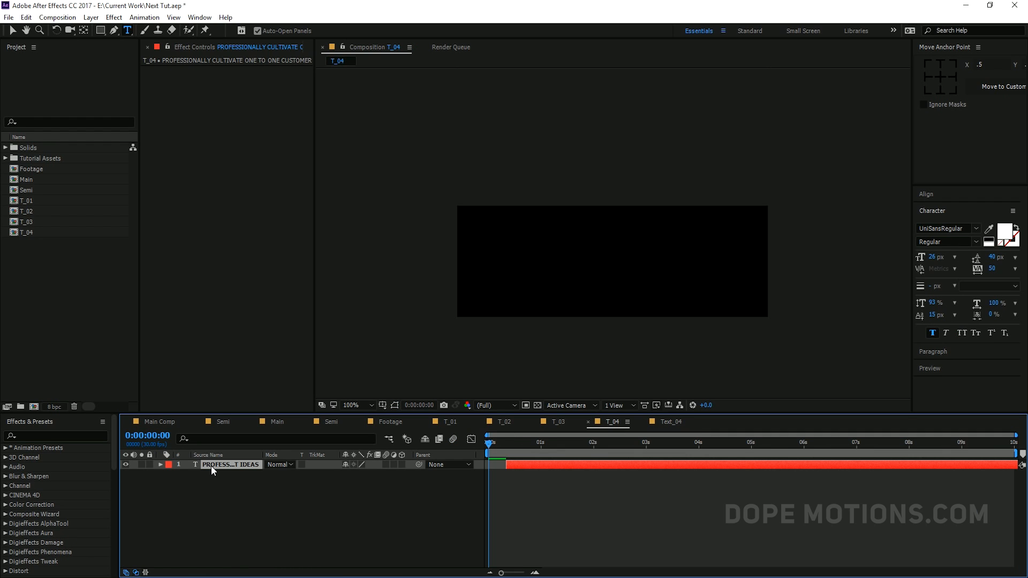
Remove the pasted text layer's Position keyframes at about 0:00:01:29, keeping its position at 290, 100
key(p)
click(134, 473)
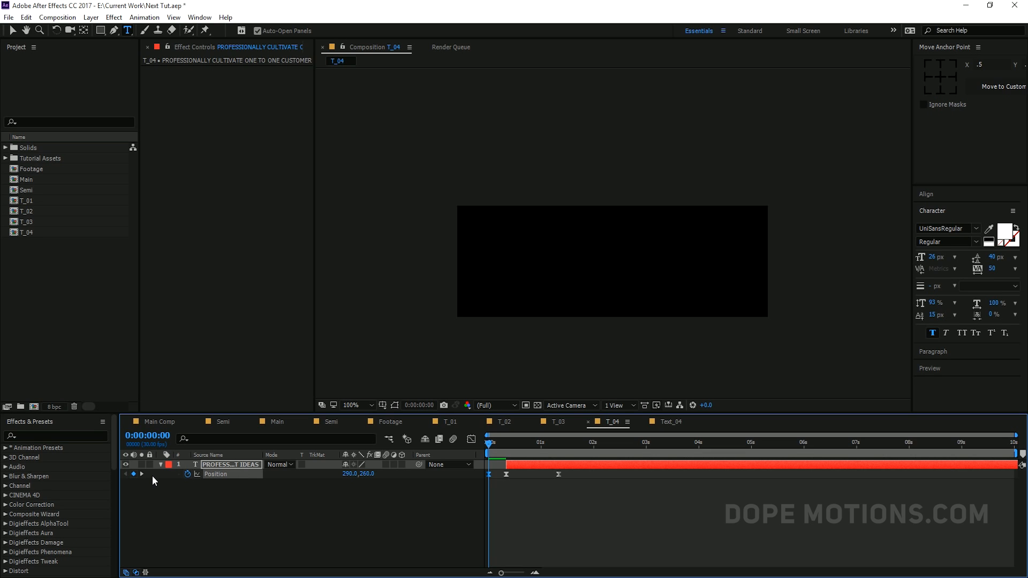
drag(530, 448, 574, 448)
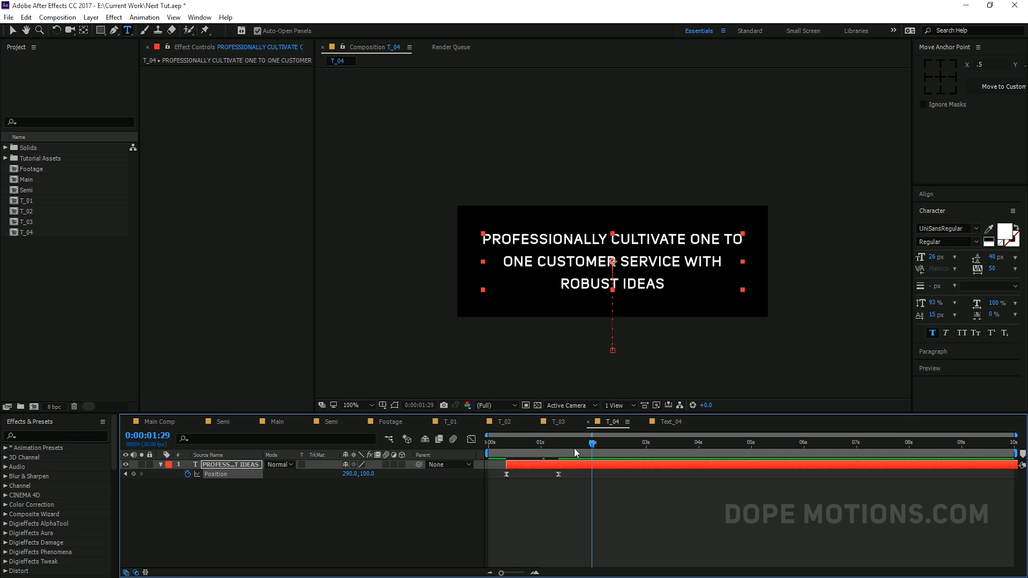
click(187, 474)
click(190, 484)
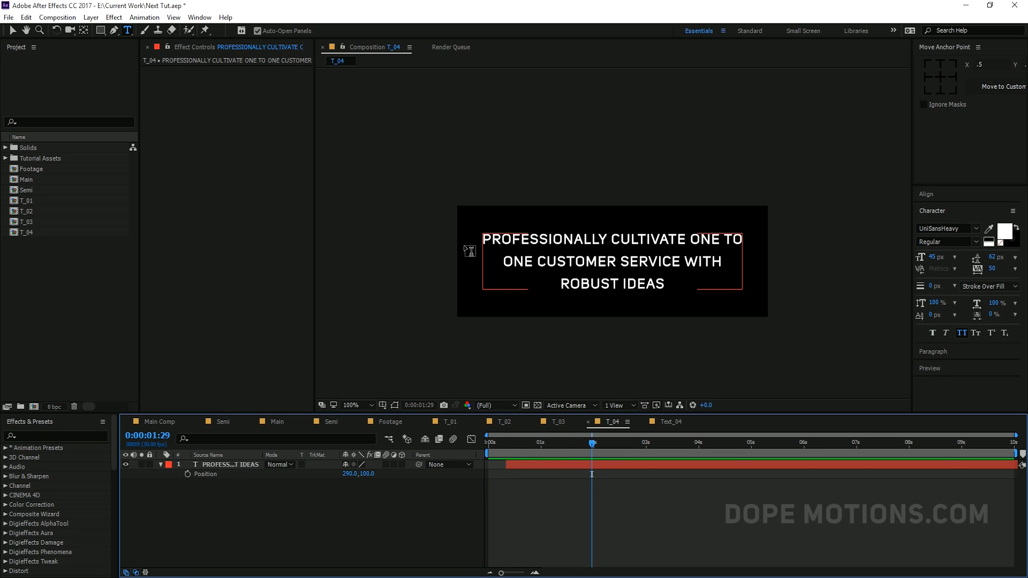
Make the text layer start at the beginning of T_04 and scrub the timeline to check it
key(v)
click(588, 242)
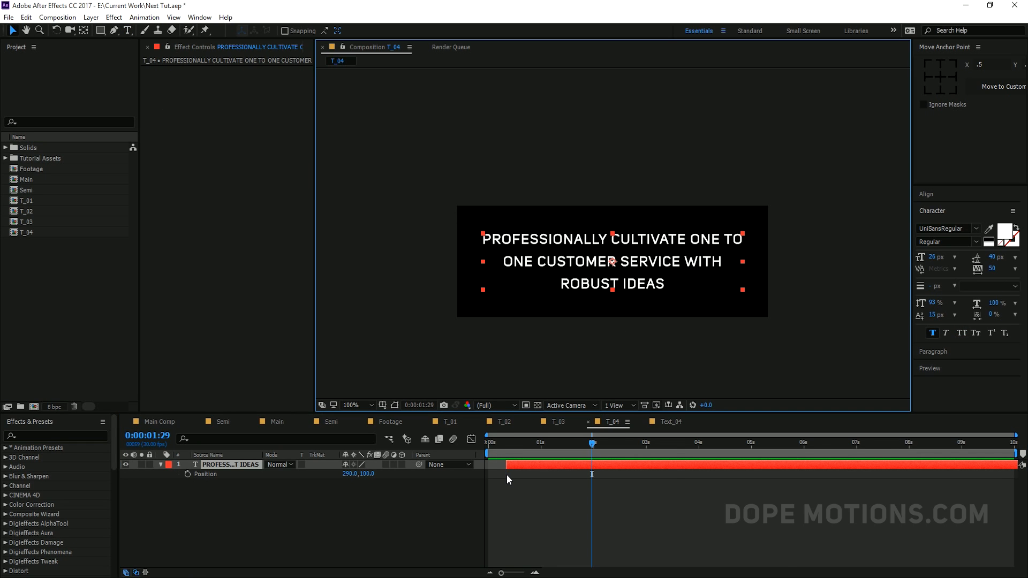
scroll(506, 474, up, 1)
drag(506, 474, 681, 495)
drag(531, 448, 413, 439)
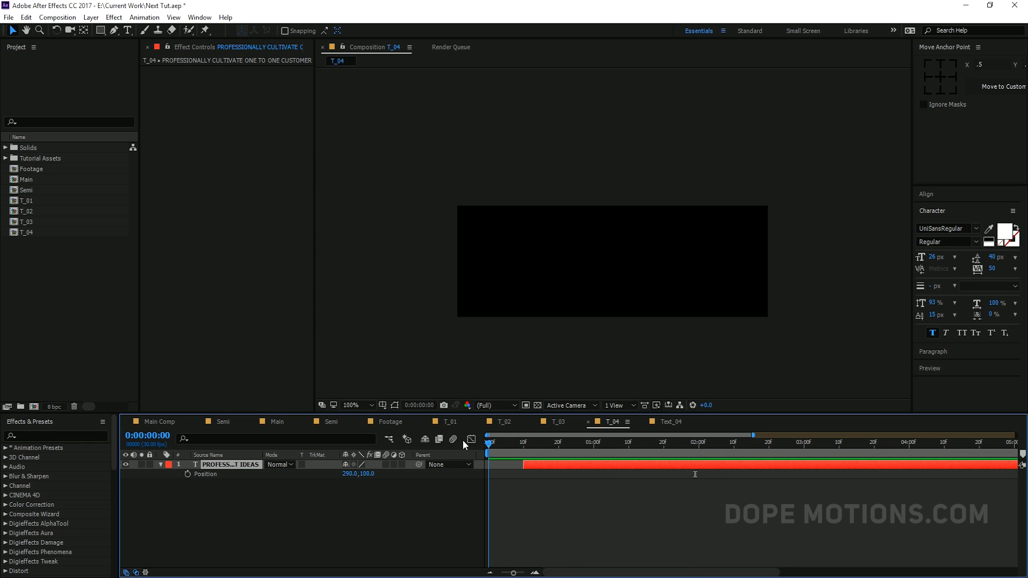
click(161, 465)
click(198, 489)
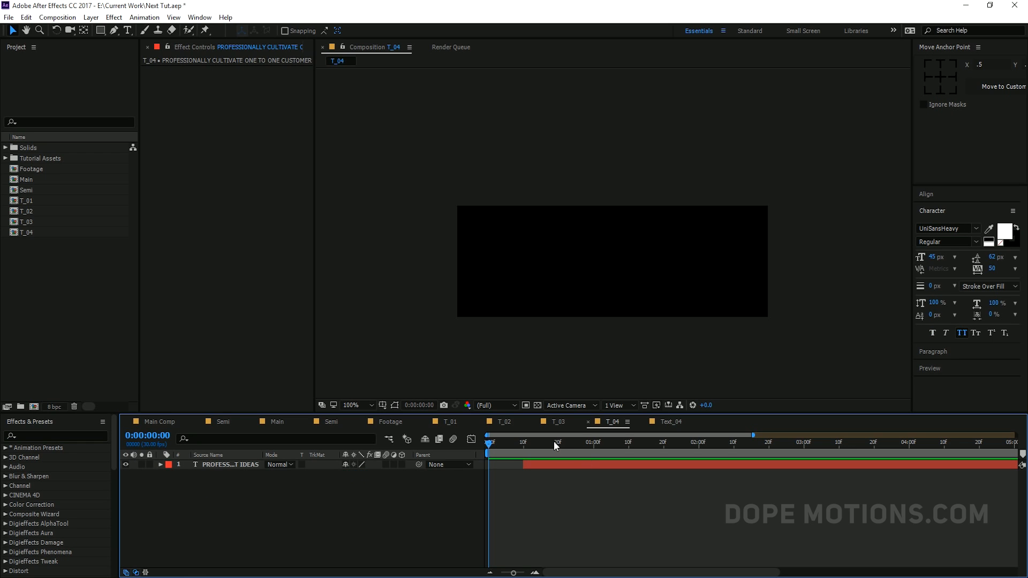
drag(553, 442, 461, 456)
drag(548, 464, 585, 442)
key(space)
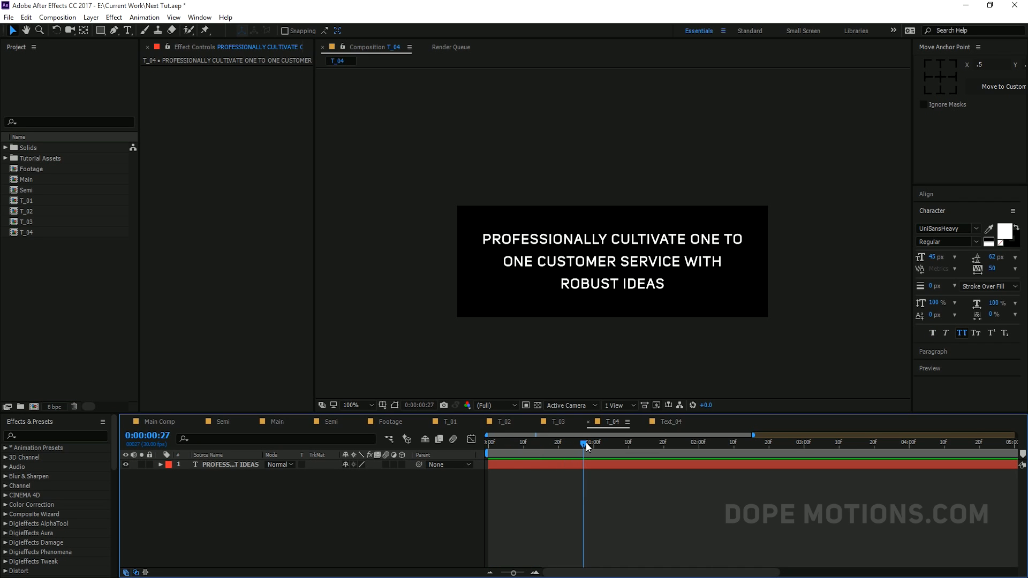
Add a Position keyframe to the text layer at 0:00:01:10 with the value 290, 100
scroll(540, 475, up, 1)
drag(546, 507, 713, 494)
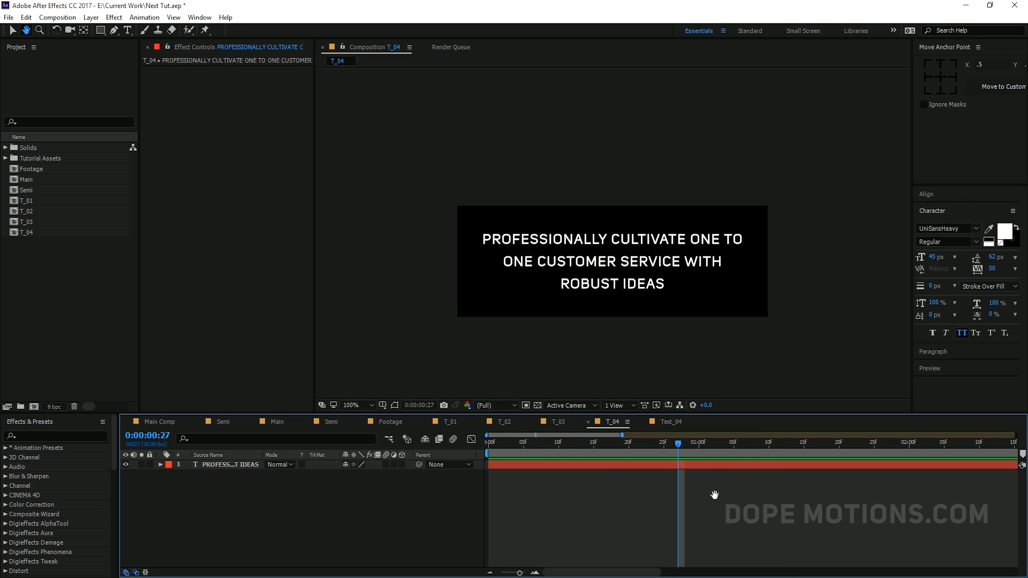
click(560, 442)
click(516, 464)
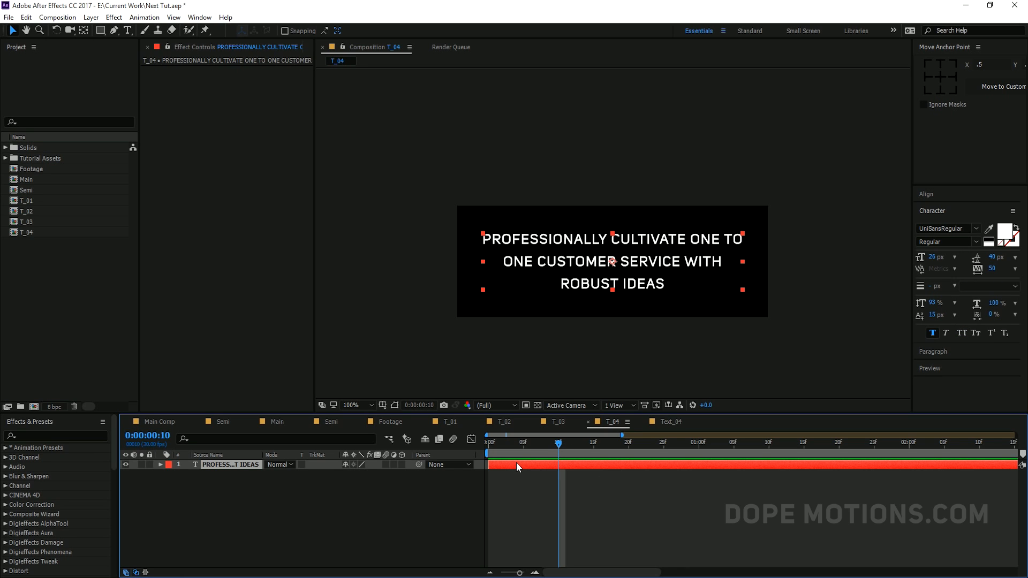
key(p)
drag(560, 444, 769, 450)
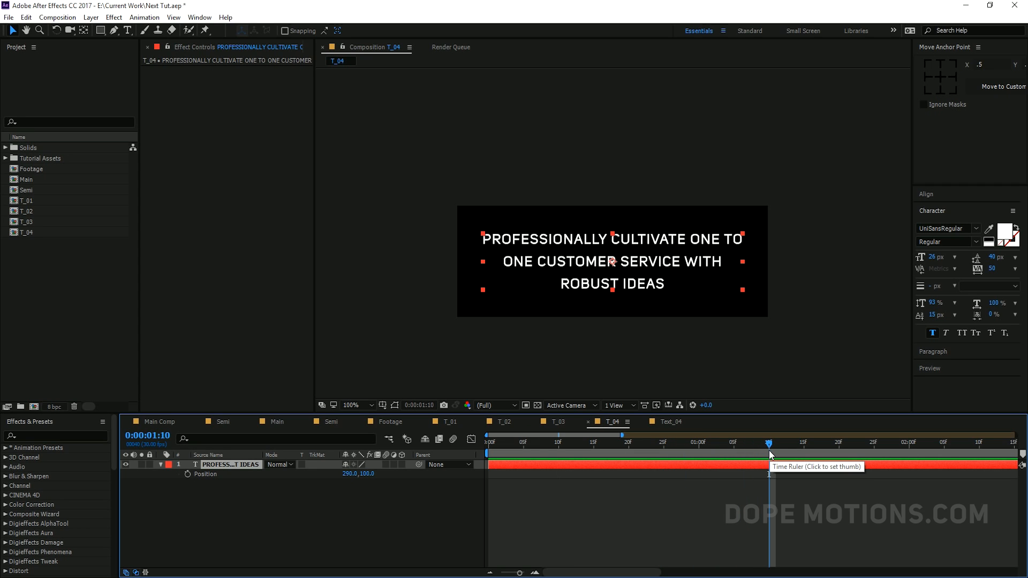
click(188, 474)
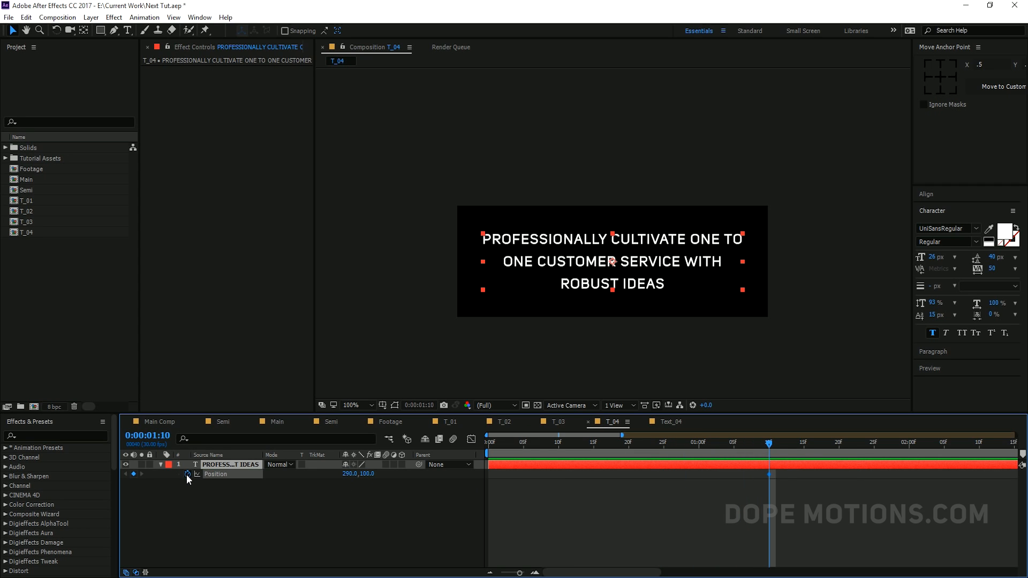
At 0:00:00:10, move the text straight down below the frame to position 290, 267
click(559, 443)
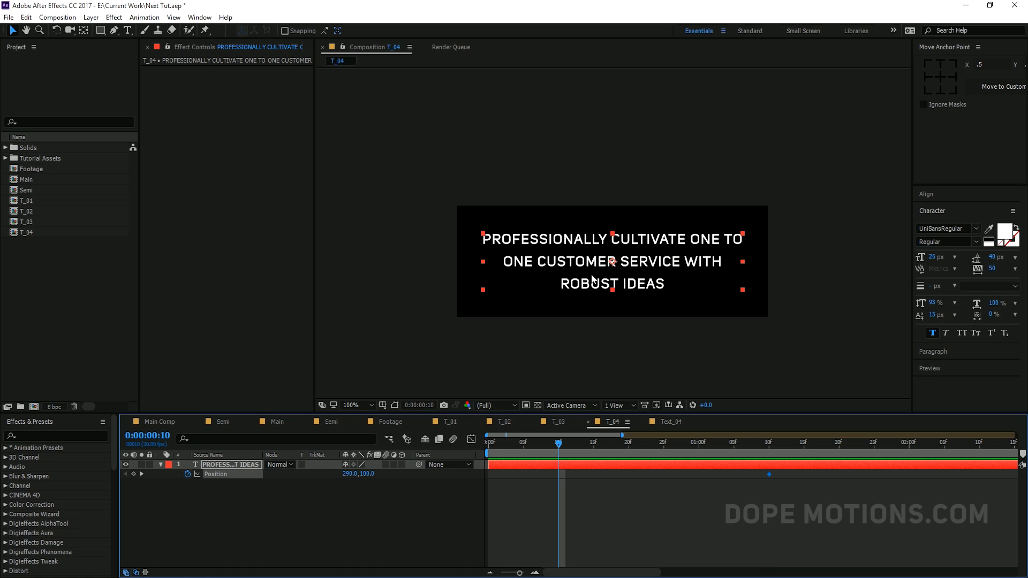
drag(613, 262, 615, 355)
click(607, 480)
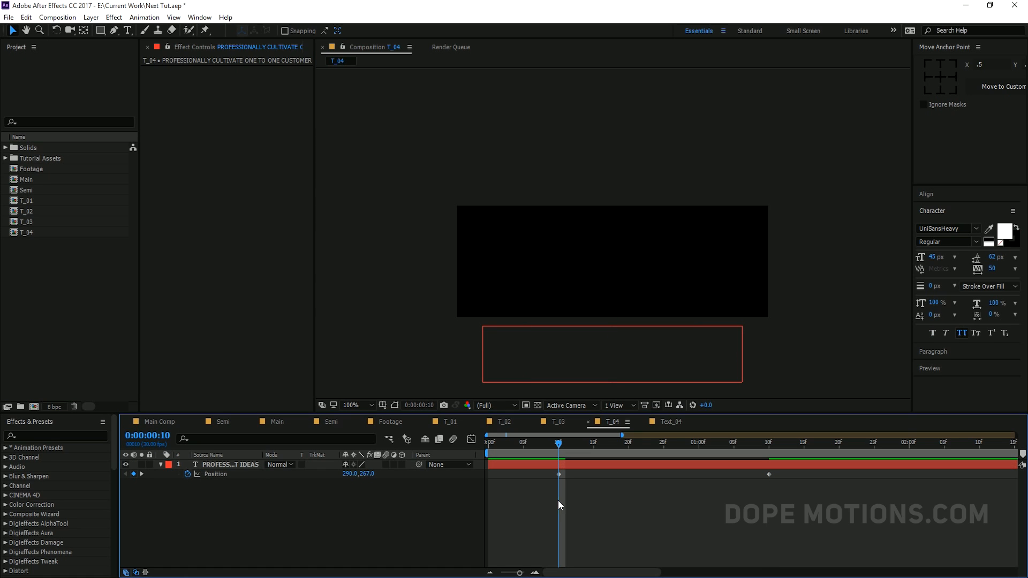
Easy-ease both Position keyframes and shape the speed graph to peak early with a long slow finish
drag(527, 506, 803, 463)
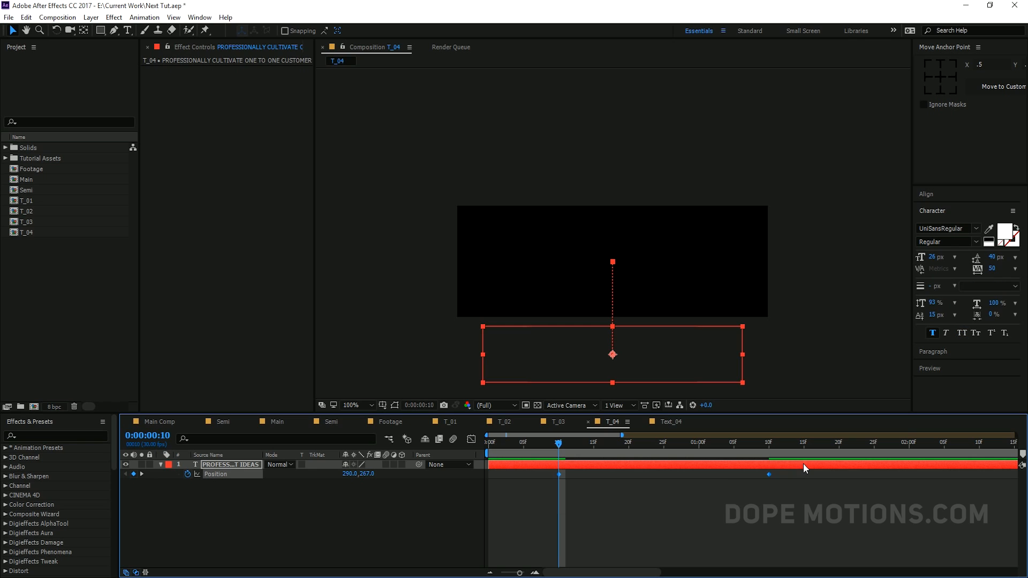
click(471, 439)
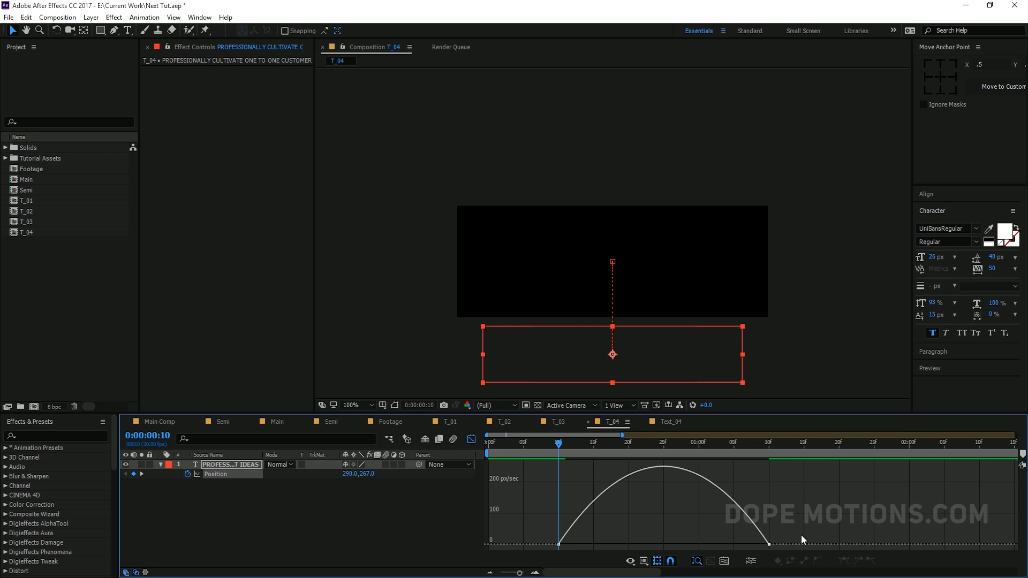
drag(734, 544, 580, 543)
click(824, 445)
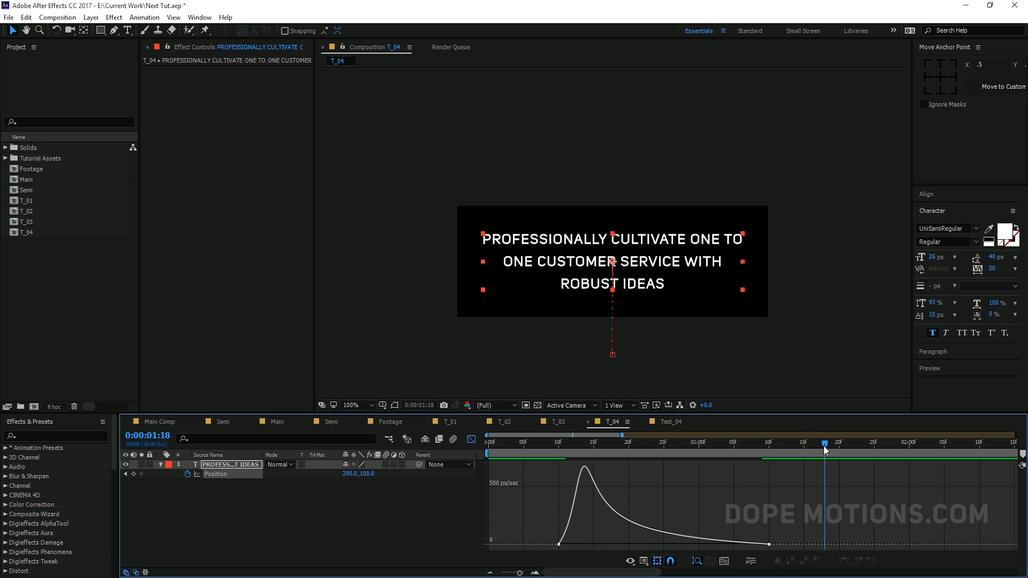
End the T_04 work area at 0:00:01:18 and preview the text slide-up, closing the speed graph again
key(n)
key(space)
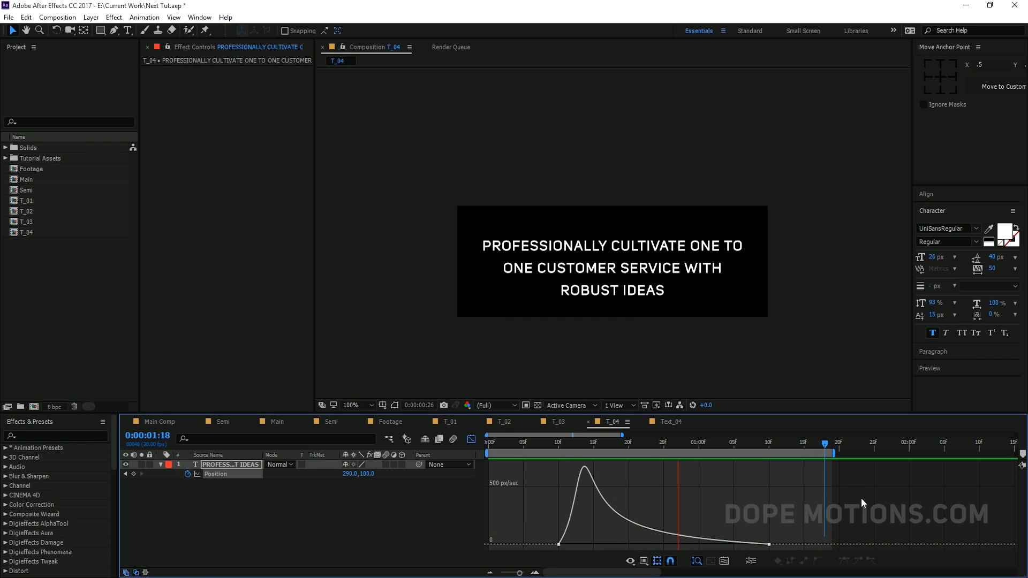
click(572, 444)
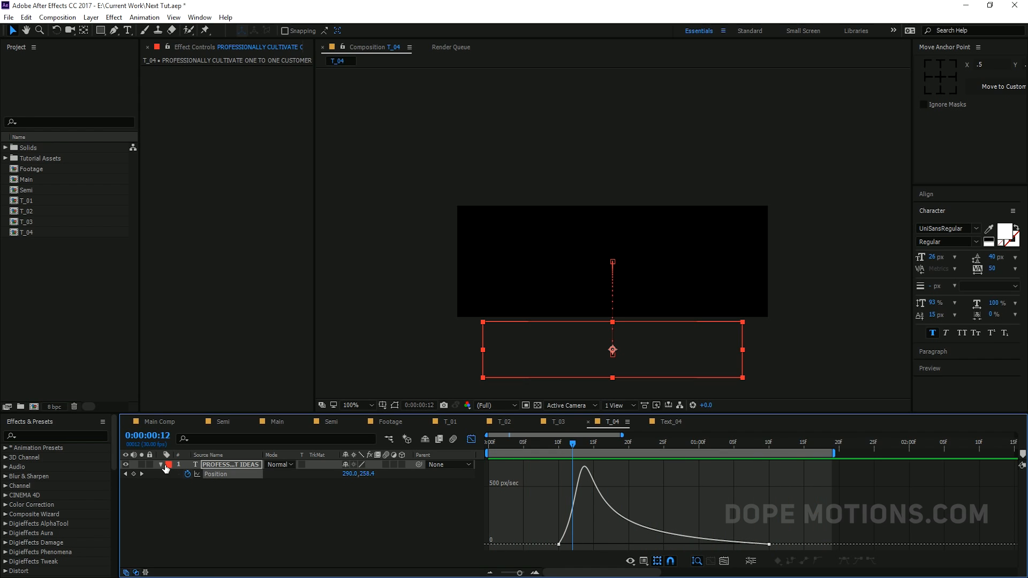
click(349, 484)
click(471, 439)
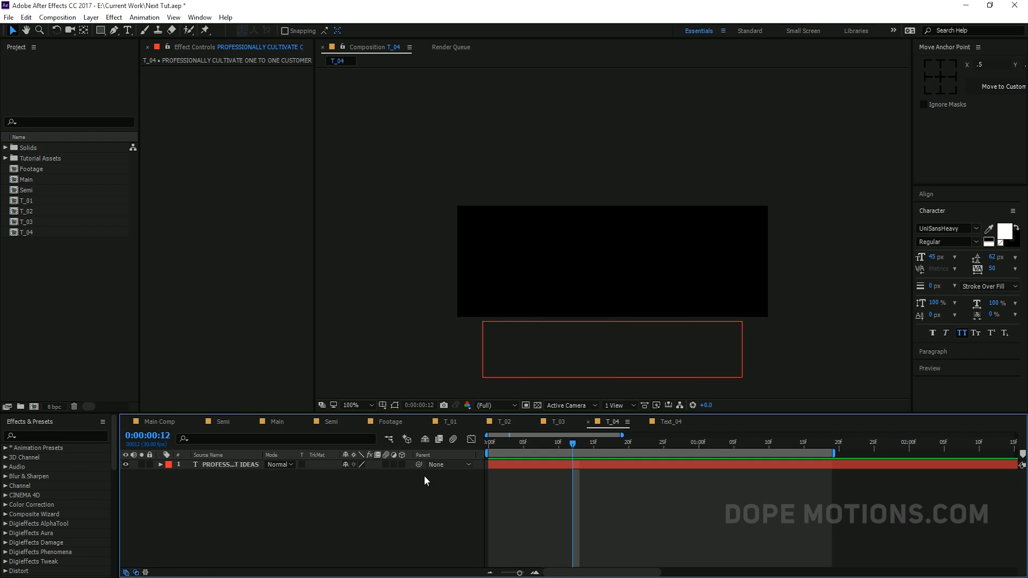
Create a white 580 x 200 px solid named Overlay above the text layer in T_04
click(518, 442)
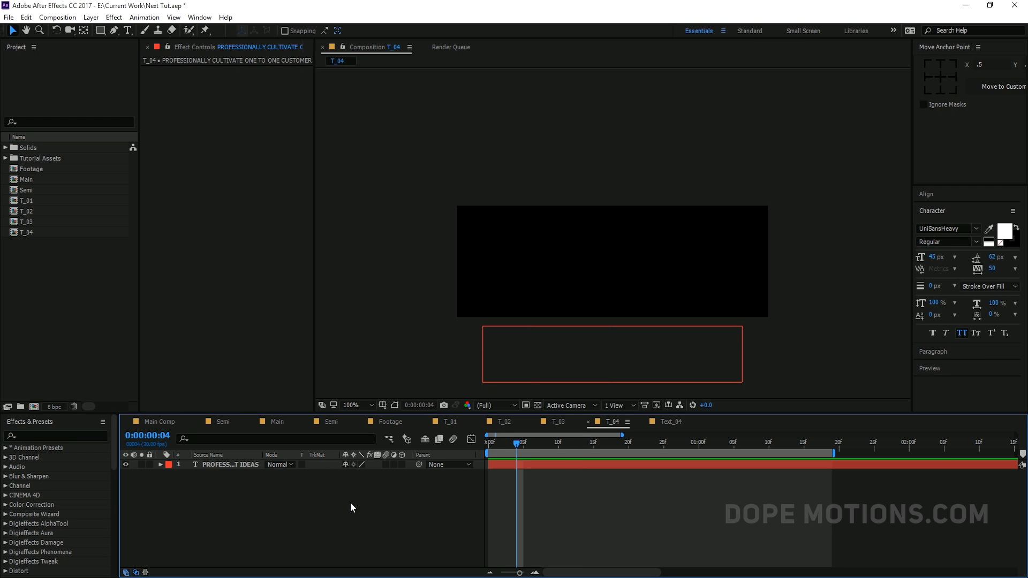
key(ctrl+y)
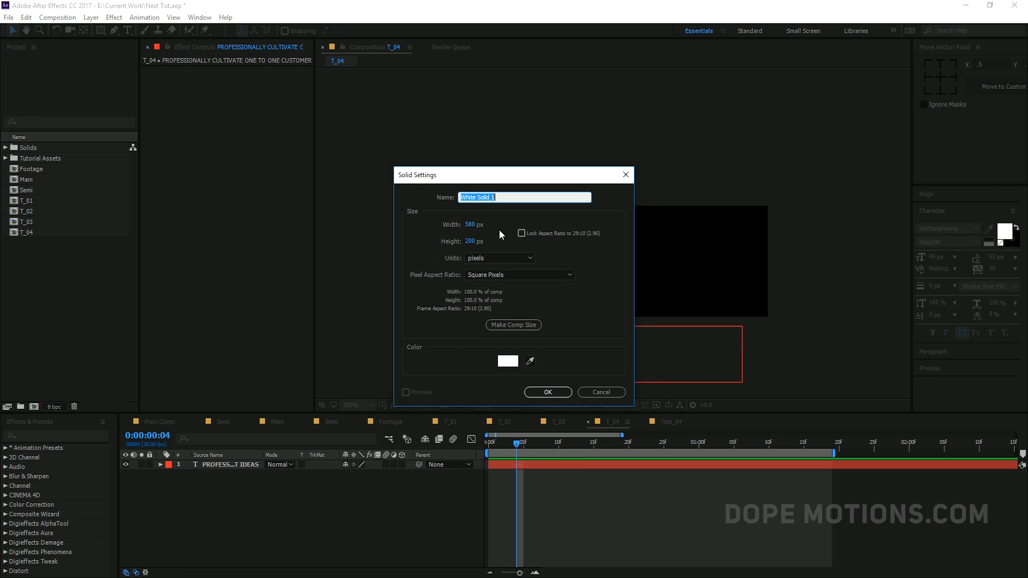
text(Overlay)
key(Return)
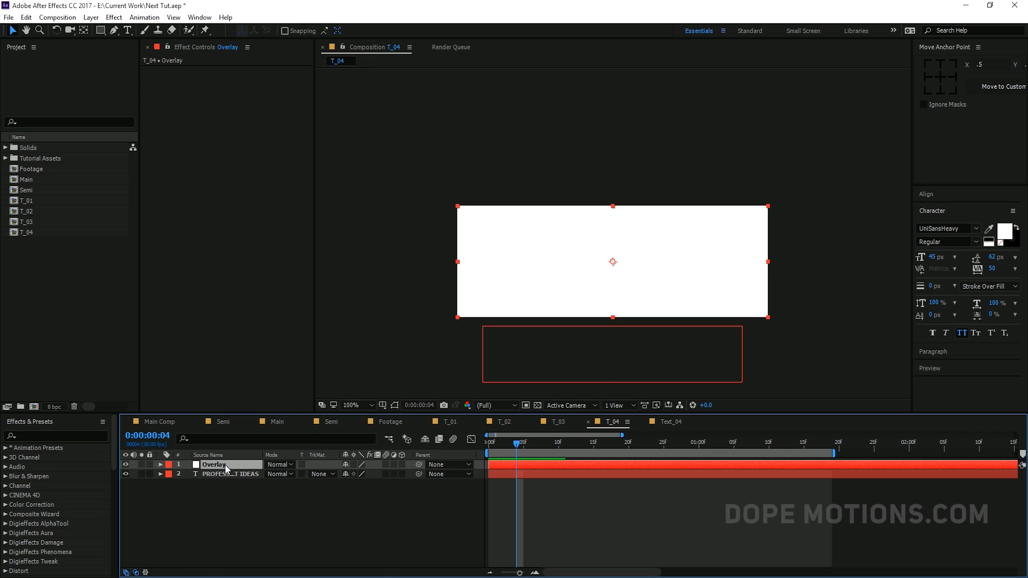
Set the Overlay solid's opacity to 50%
key(t)
click(349, 474)
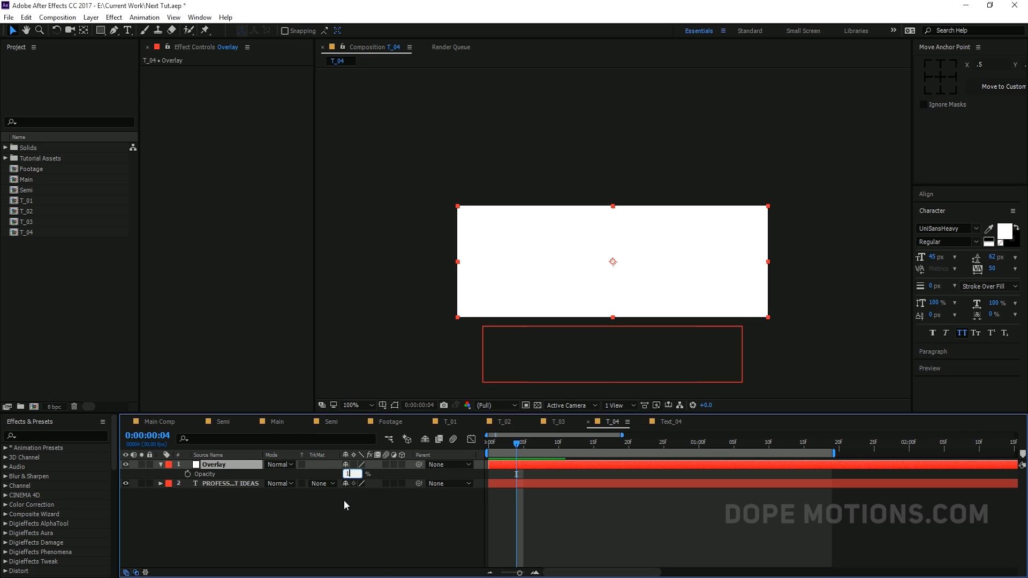
click(344, 500)
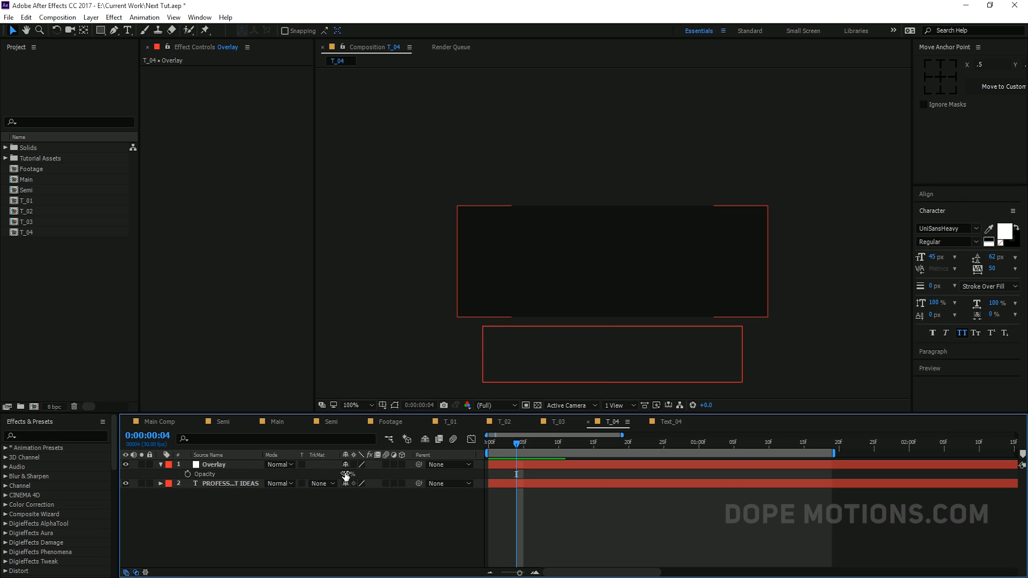
click(346, 475)
text(50)
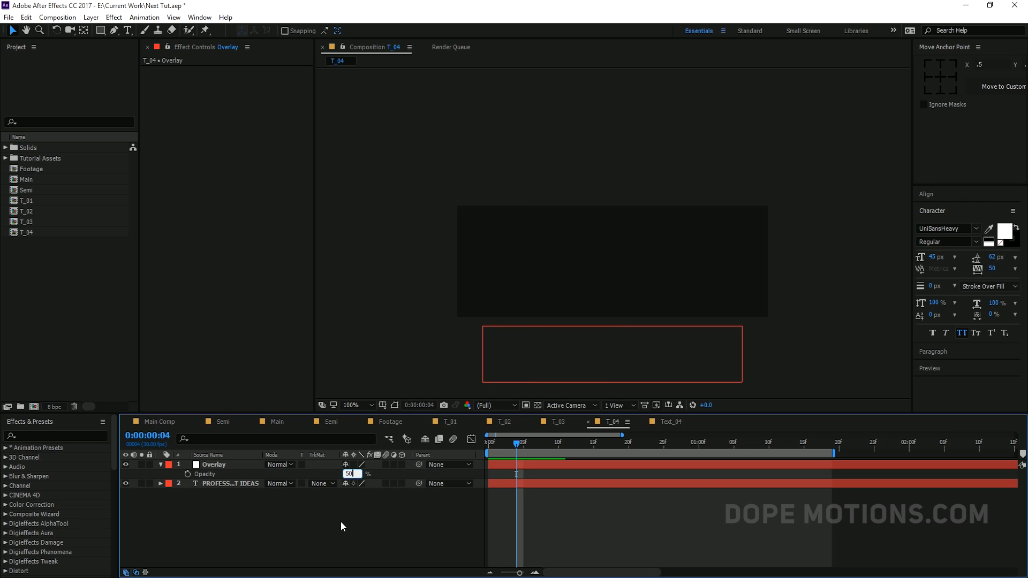
click(341, 521)
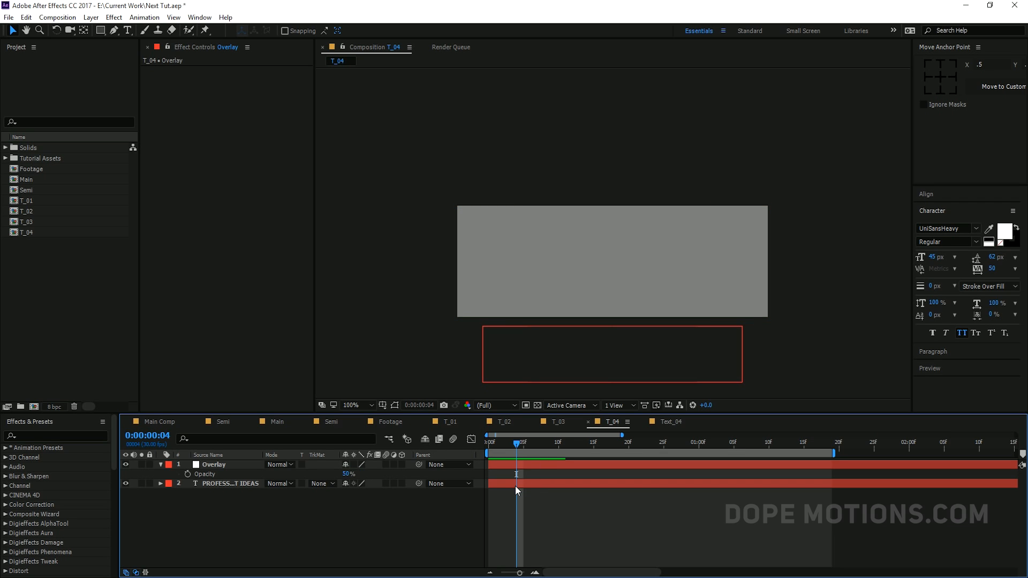
scroll(515, 487, up, 1)
drag(552, 517, 636, 519)
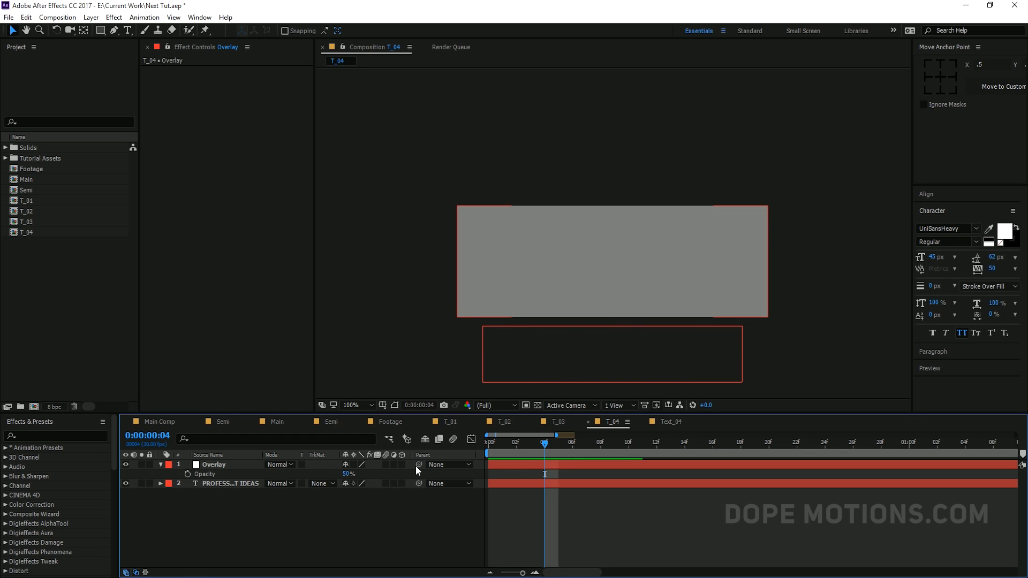
click(228, 484)
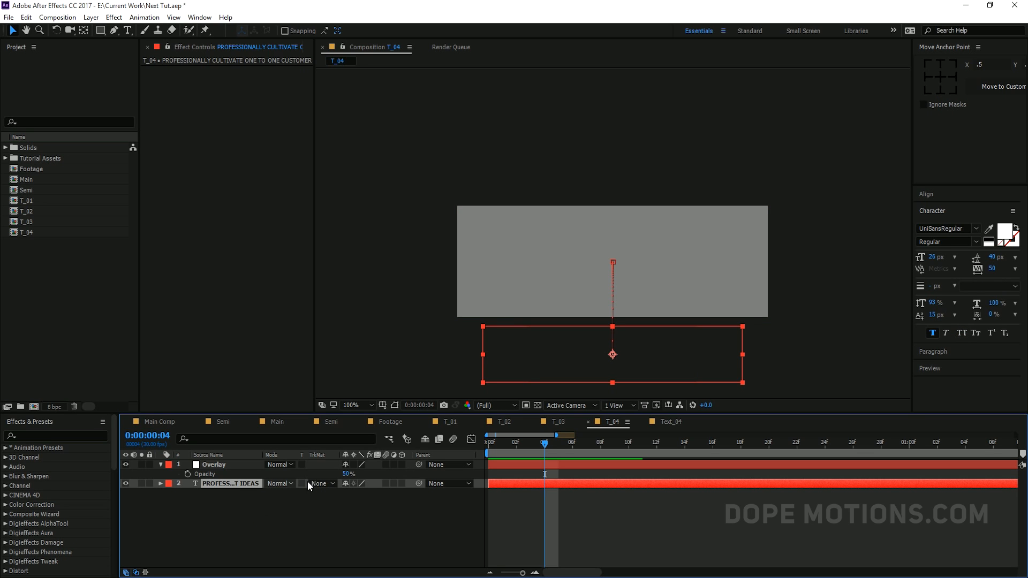
click(243, 504)
click(232, 485)
mouse_move(542, 445)
mouse_down()
mouse_move(506, 445)
mouse_move(549, 451)
mouse_up()
At 0:00:00:00, move the Overlay solid straight down until it sits below the frame at position 290, 309
click(673, 256)
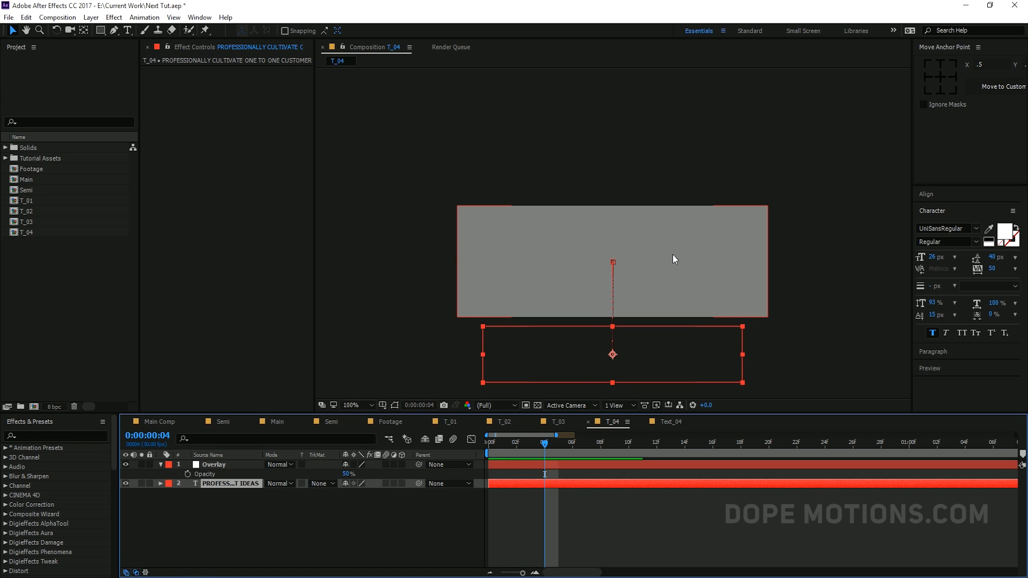
drag(515, 444, 460, 446)
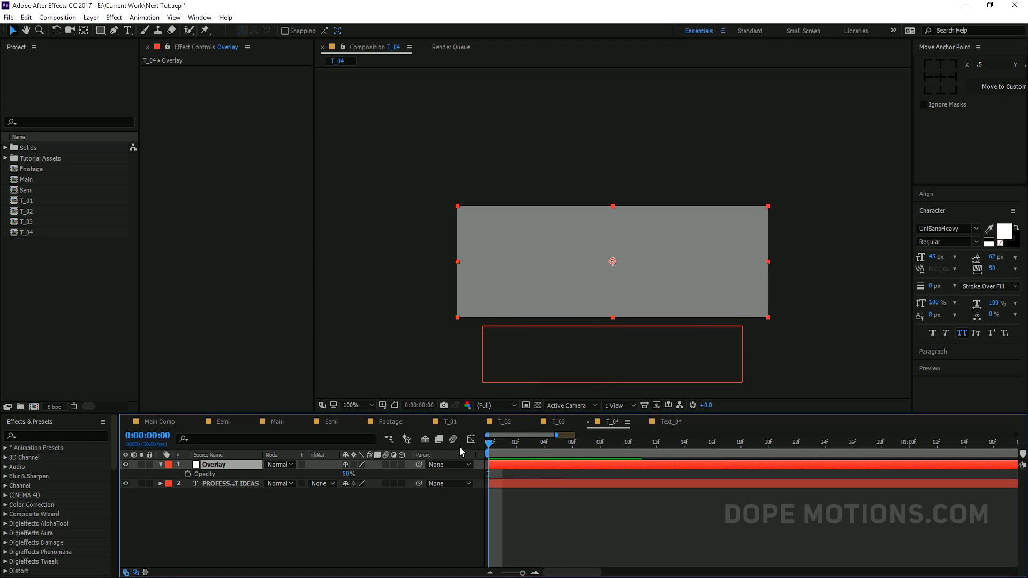
drag(614, 261, 607, 380)
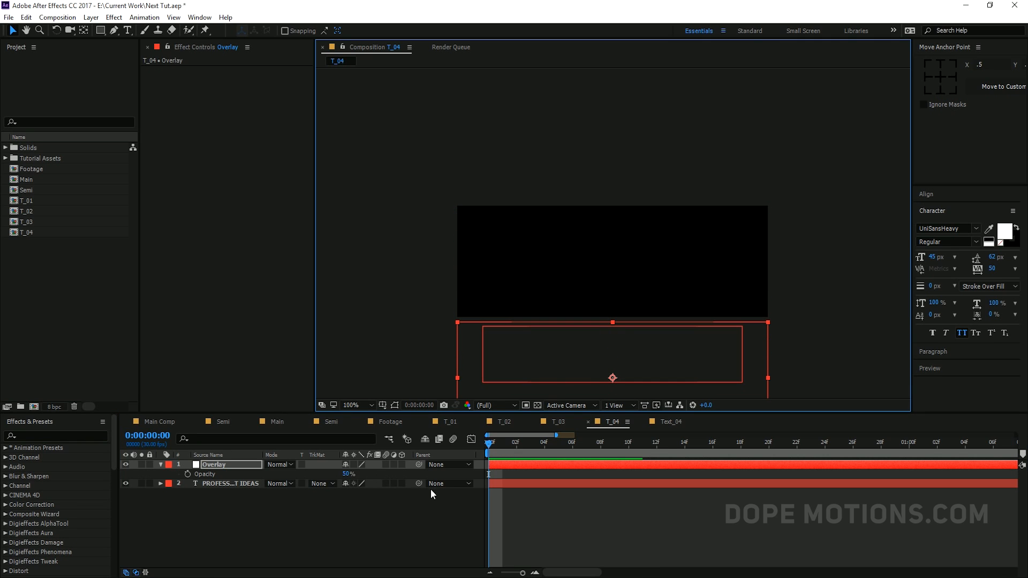
click(235, 464)
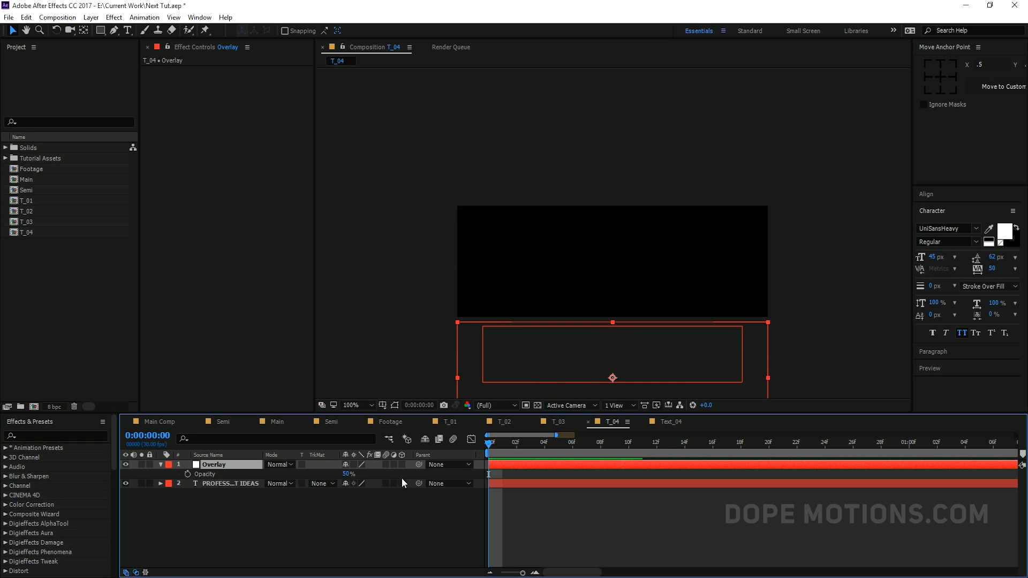
drag(418, 466, 403, 447)
click(540, 499)
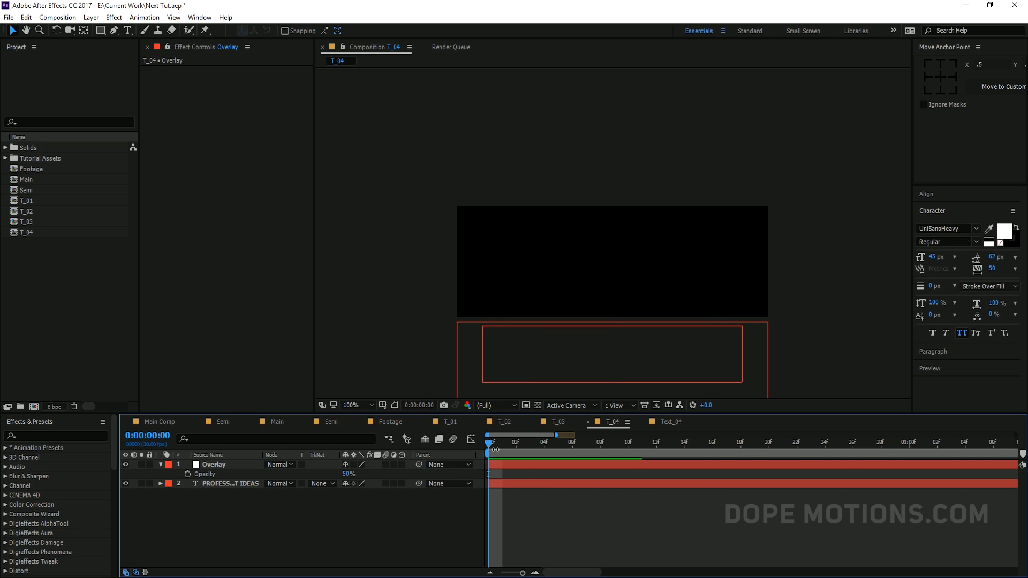
Keyframe Overlay's Position at 0:00:00:00, and at 0:00:00:15 move it up above the frame to 290, -112
mouse_move(496, 442)
mouse_down()
mouse_move(589, 443)
mouse_move(488, 443)
mouse_up()
key(minus)
click(516, 464)
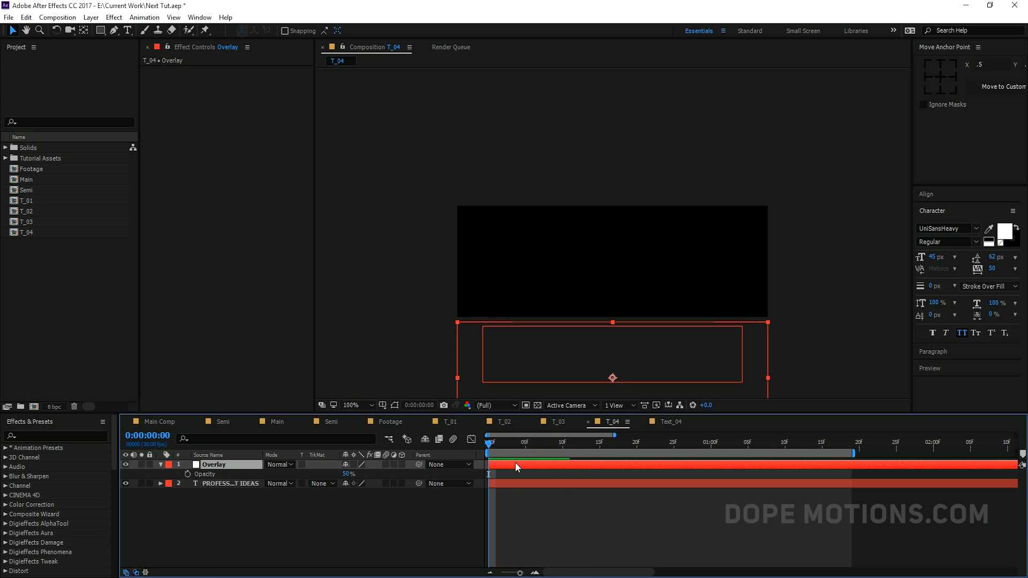
key(p)
click(186, 474)
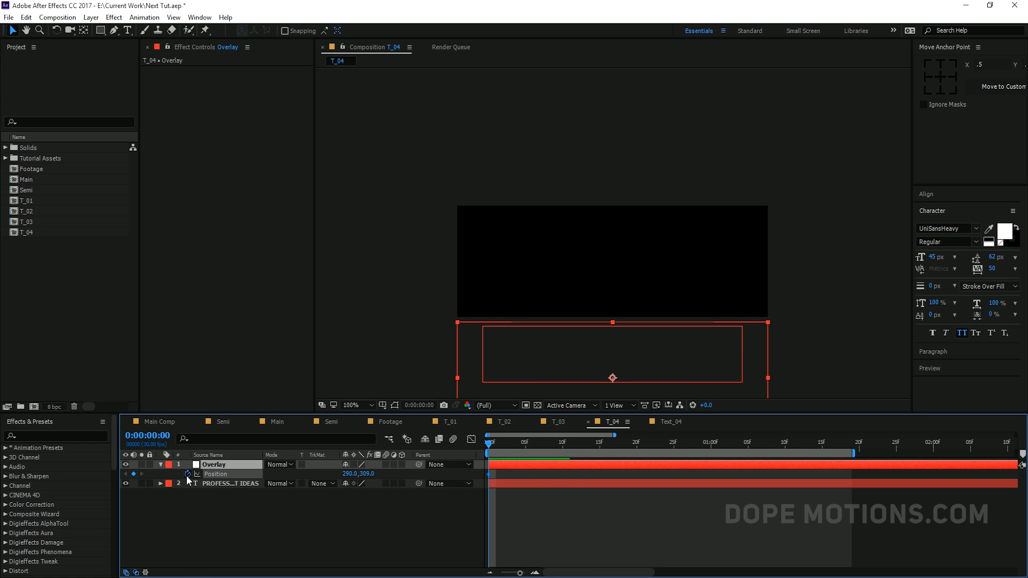
drag(561, 443, 597, 444)
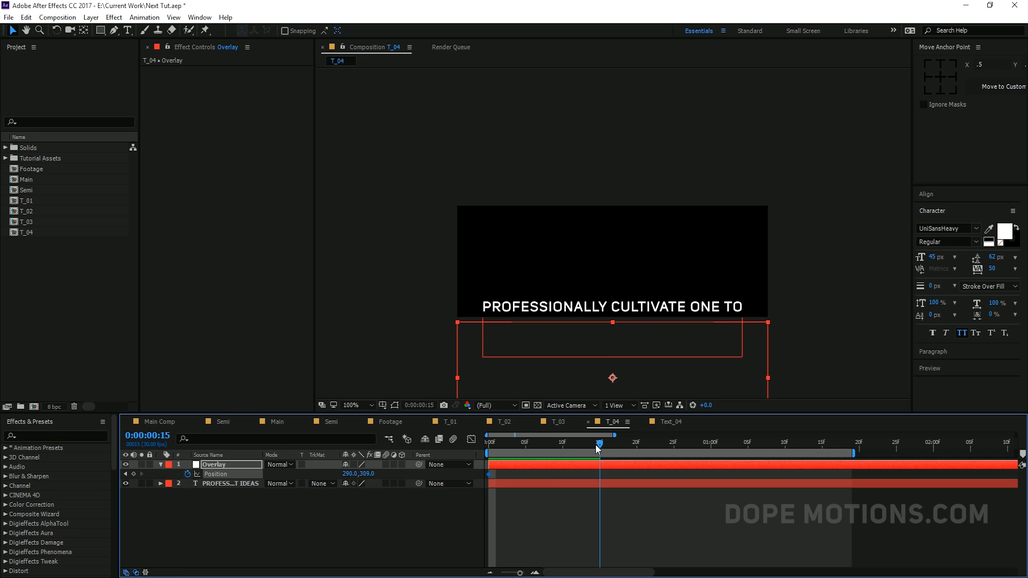
drag(611, 375, 613, 144)
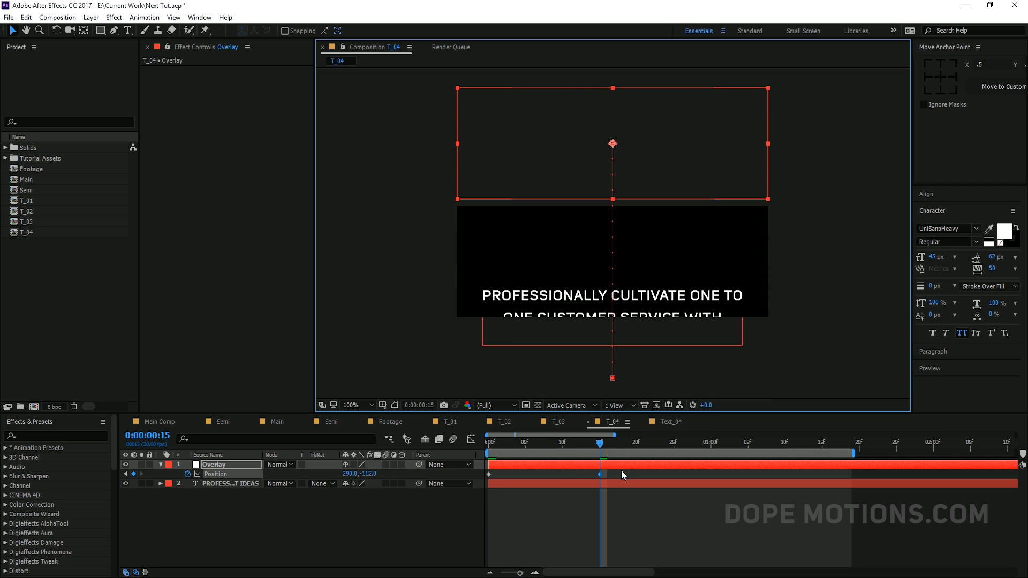
Easy-ease both Overlay Position keyframes, shape the speed graph into a sharp central peak with slow ends, and preview it
drag(621, 470, 483, 486)
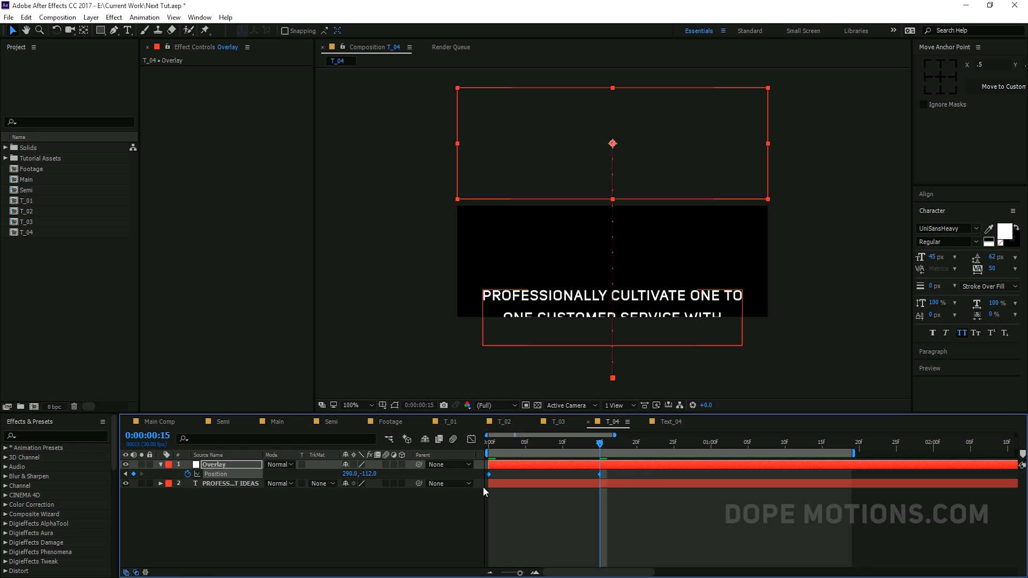
click(470, 439)
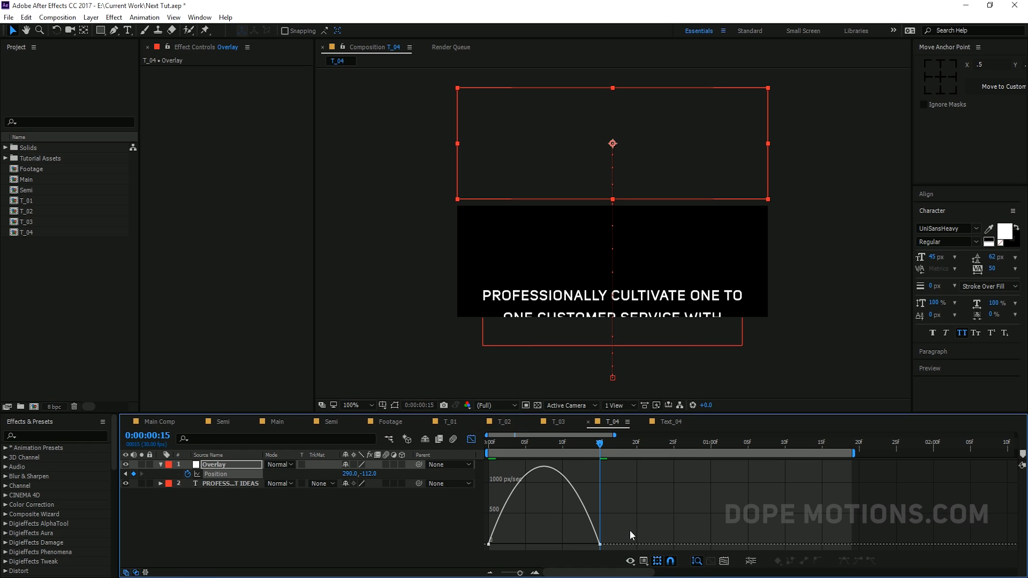
drag(578, 552, 555, 545)
drag(517, 444, 467, 451)
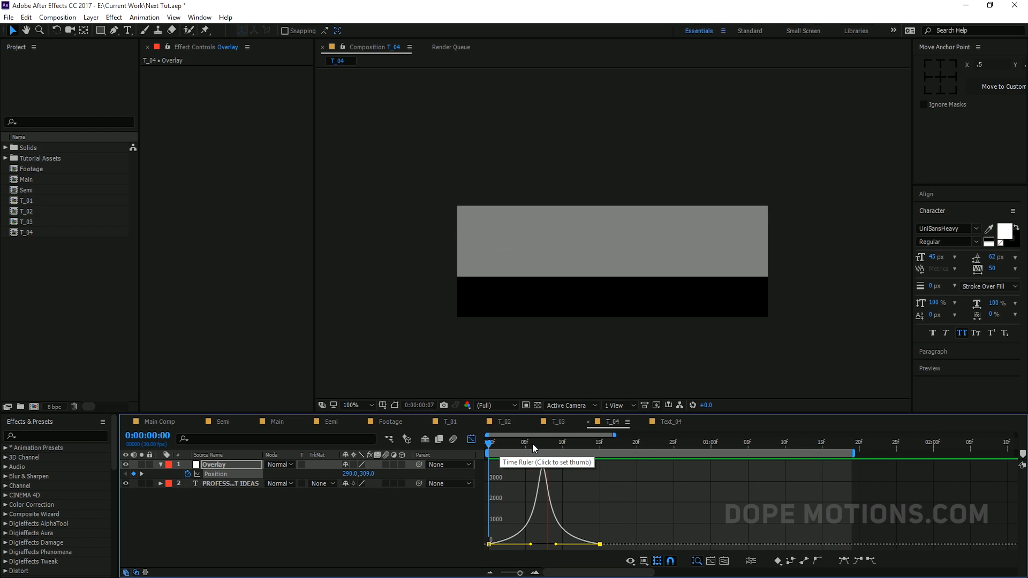
key(space)
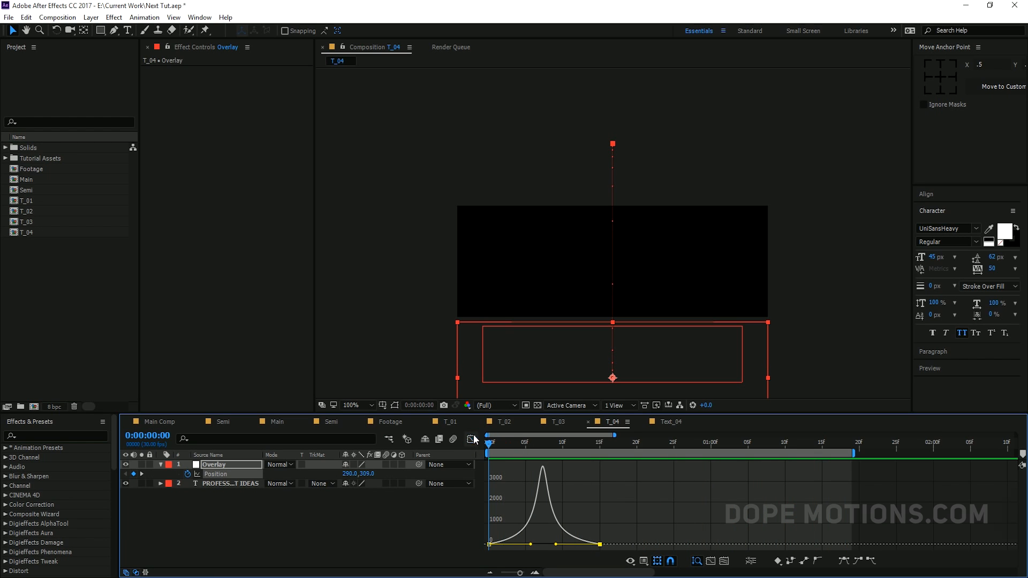
click(472, 439)
Move Overlay's last Position keyframe to 0:00:00:20 and preview the slower wipe
click(601, 504)
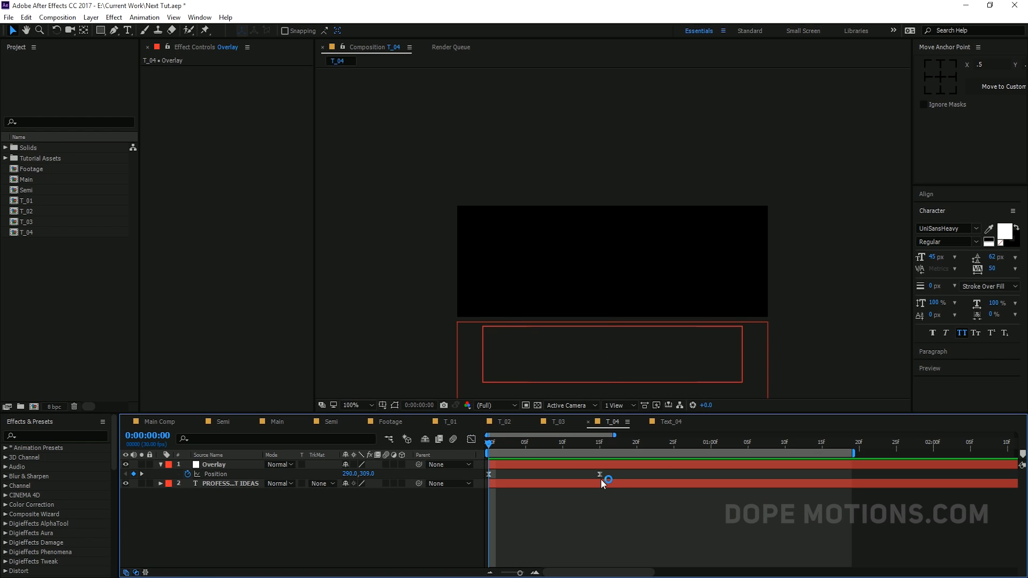
drag(599, 475, 562, 444)
click(634, 504)
key(space)
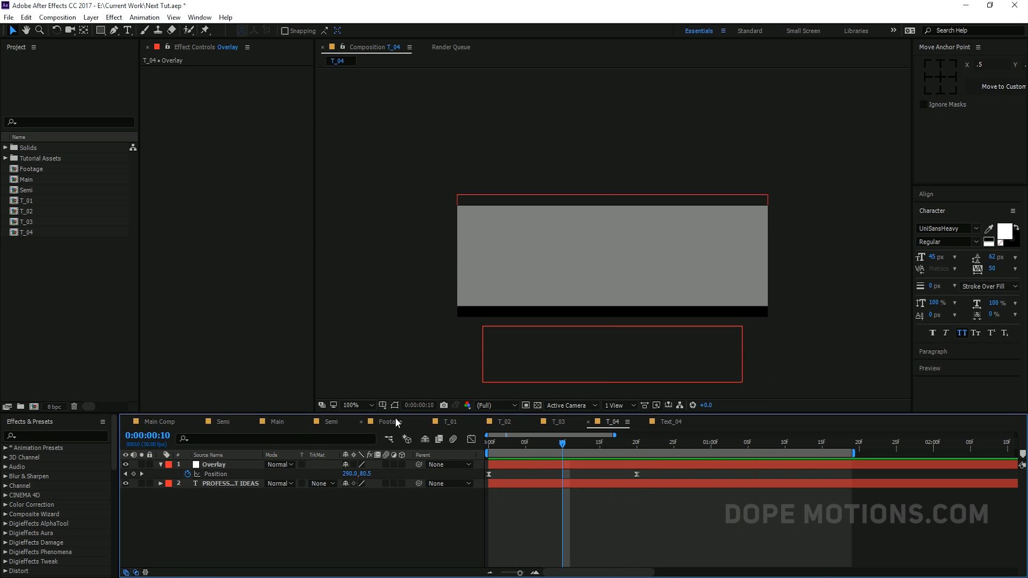
Copy the Fill effect from the bg_01 layer in Semi and paste it onto the Overlay solid in T_04
click(341, 418)
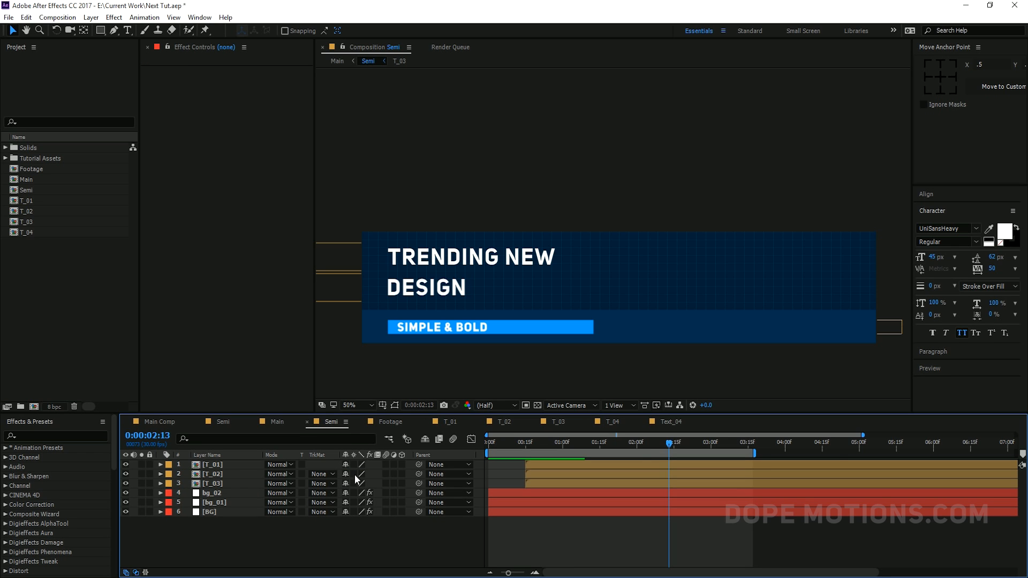
click(221, 500)
click(162, 70)
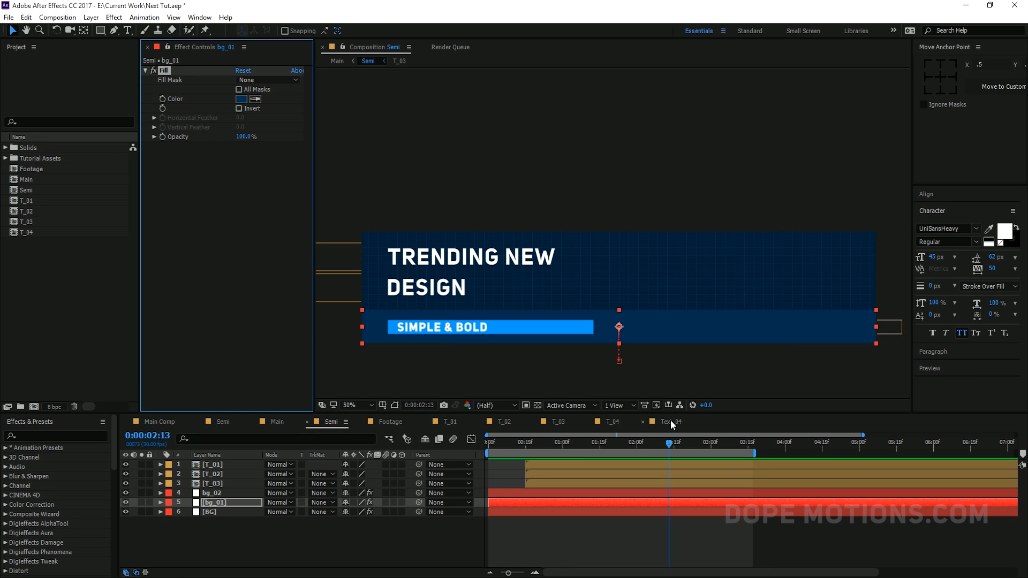
click(609, 422)
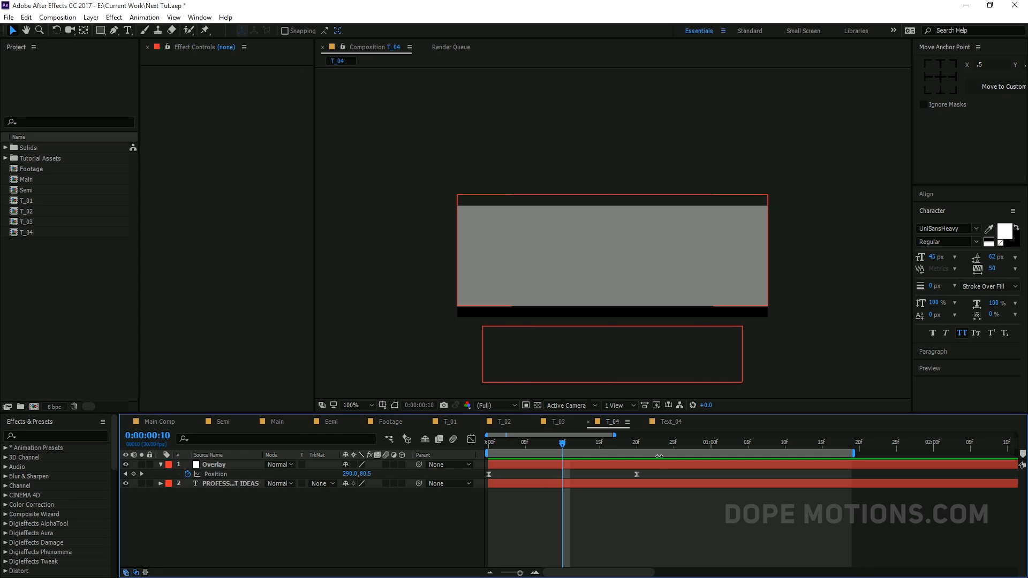
click(224, 467)
key(ctrl+v)
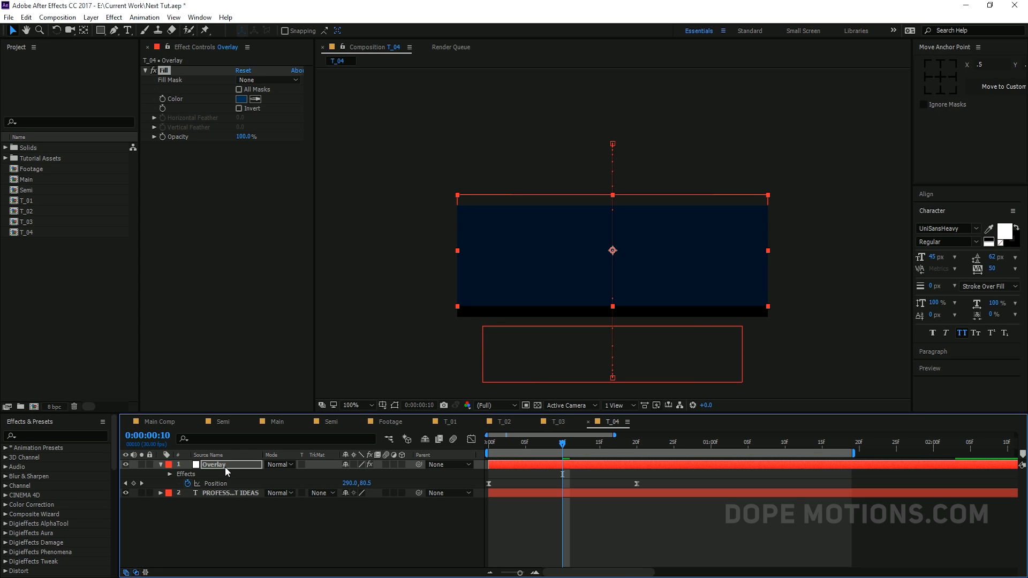
click(419, 525)
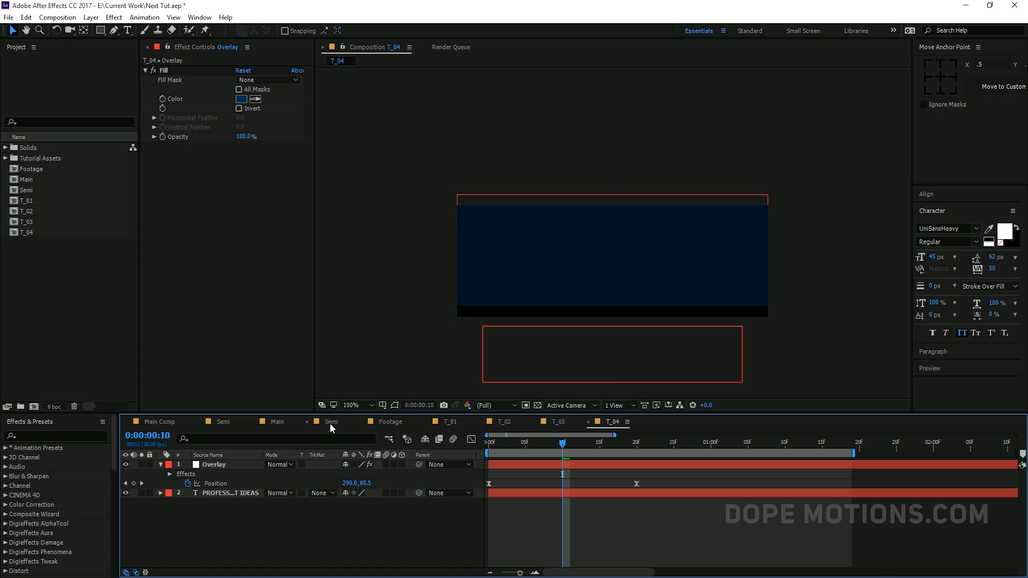
Add T_04 to Semi below the T_03 layer, starting at 0:00:00:15, and place its text in the banner's upper right area
click(330, 423)
click(296, 541)
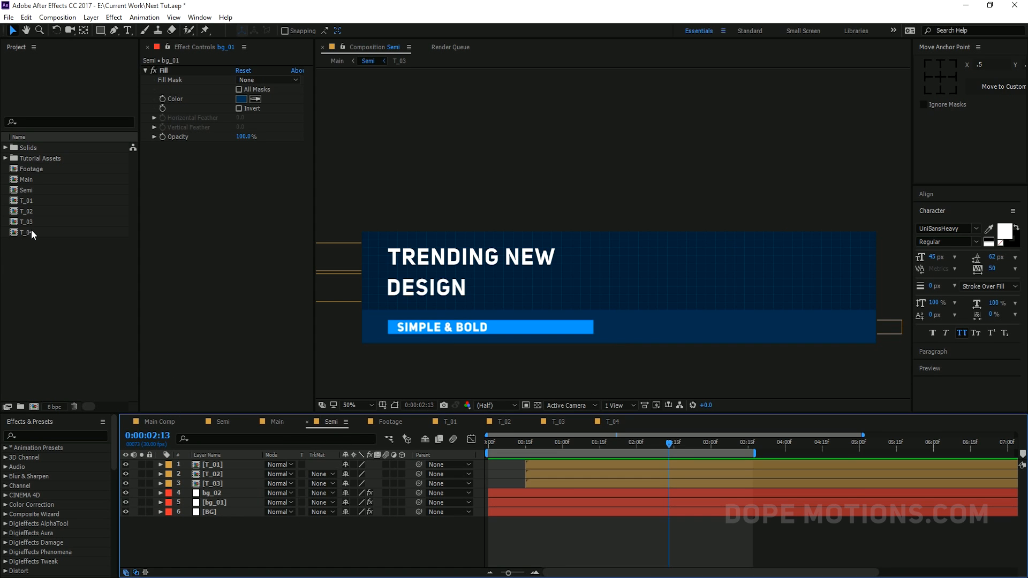
drag(31, 229, 526, 490)
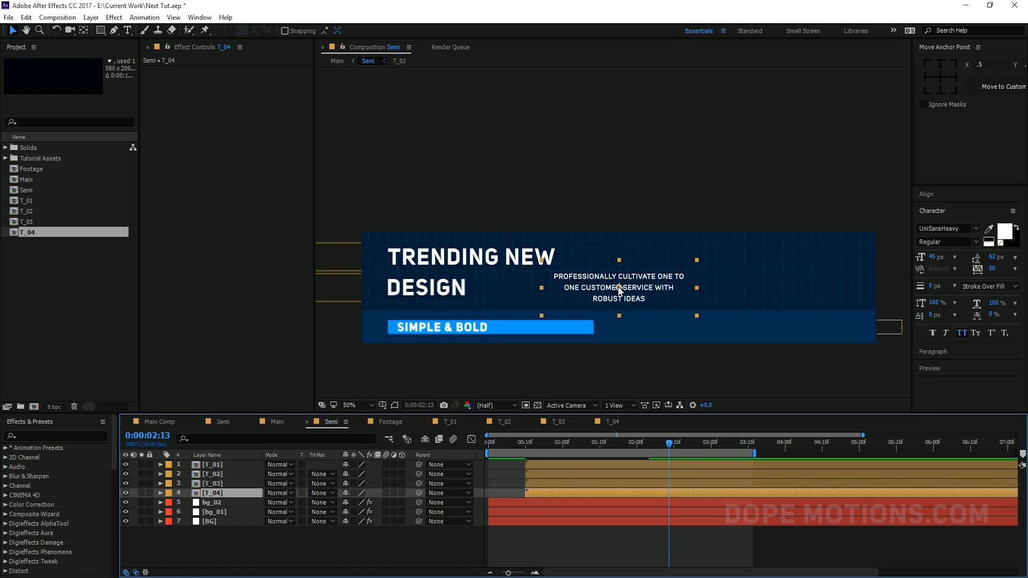
drag(618, 287, 746, 273)
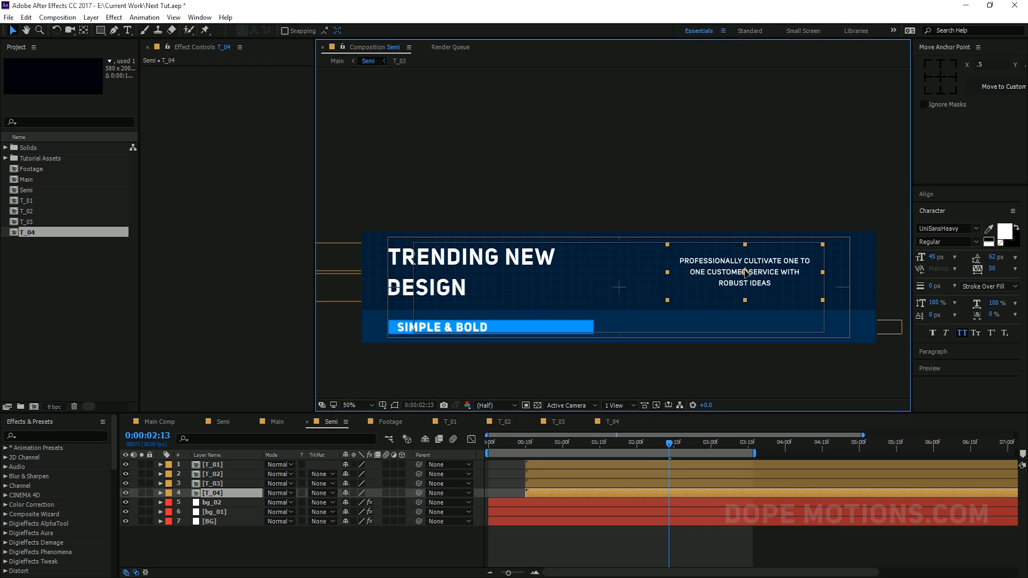
Check the text wipe in Semi, and raise the Overlay layer's opacity in T_04 to make it stronger
click(528, 443)
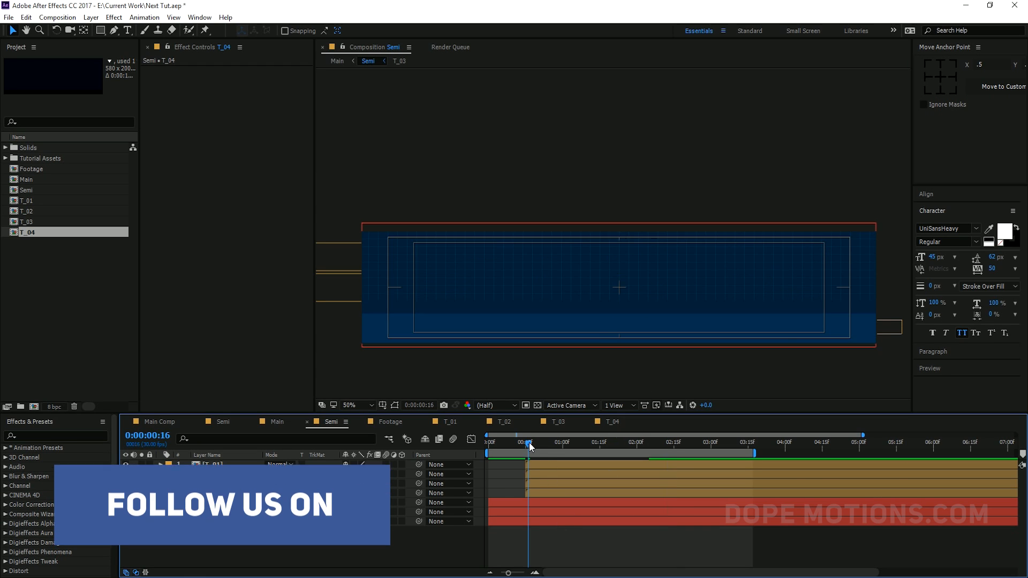
drag(528, 445, 552, 446)
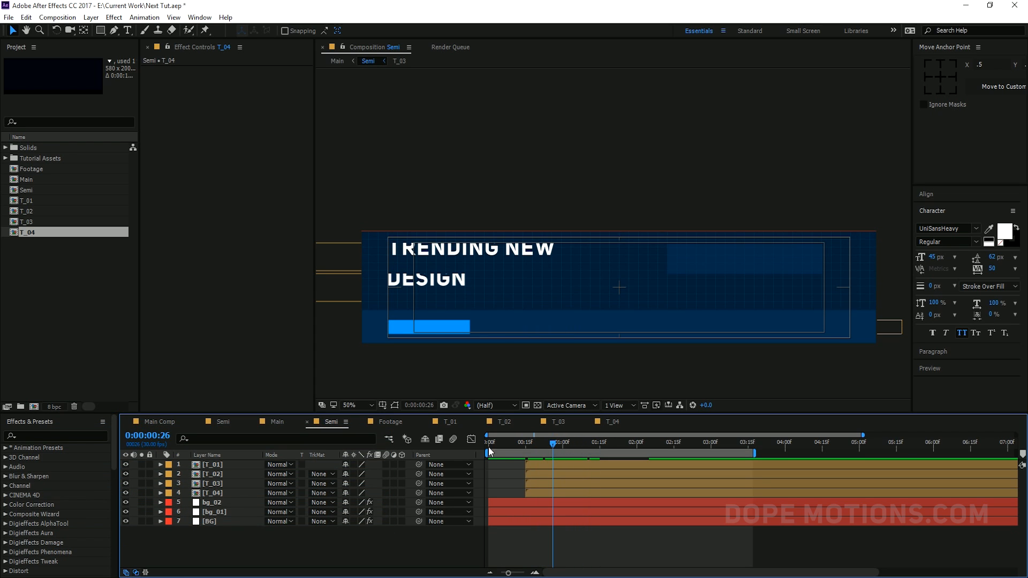
click(604, 421)
click(217, 465)
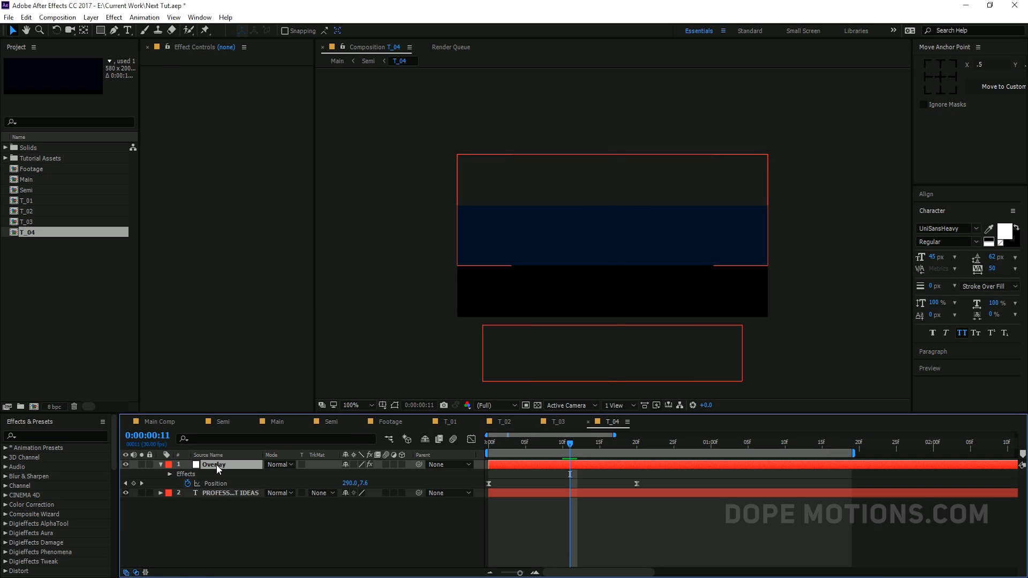
key(t)
click(346, 474)
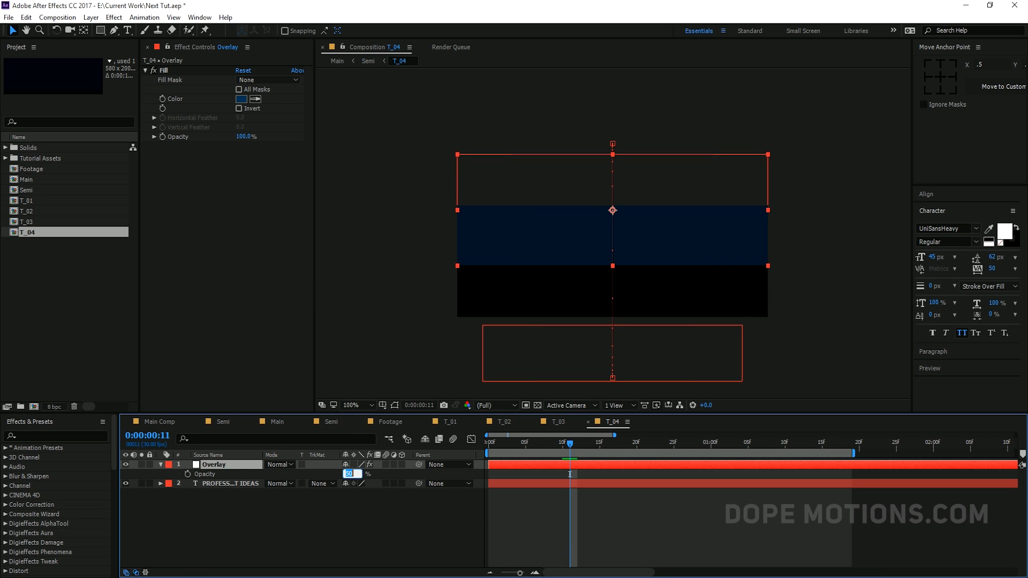
click(341, 512)
click(161, 465)
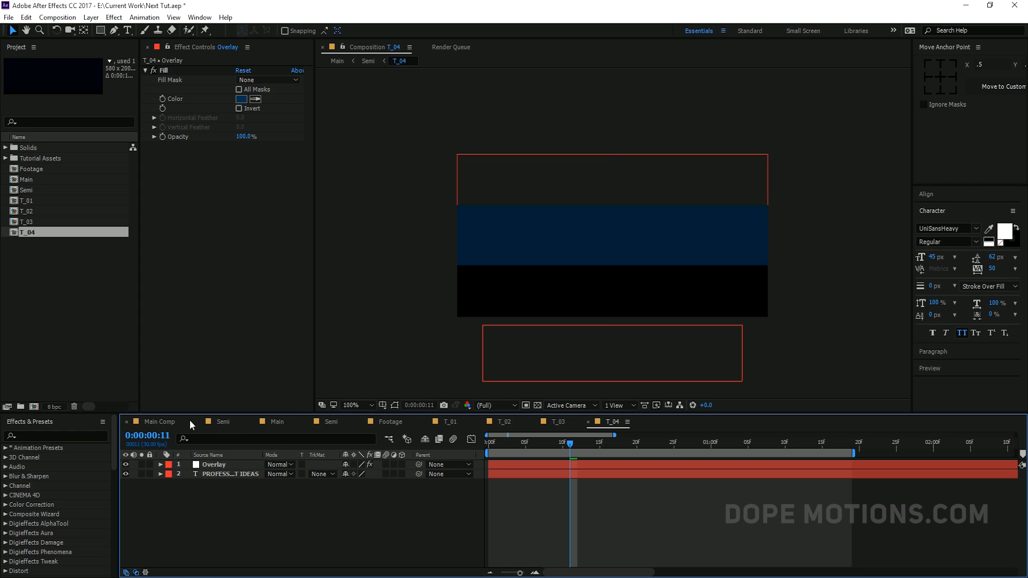
Compare the bordered text box in the finished reference Semi composition with the text in the working Semi composition
click(221, 422)
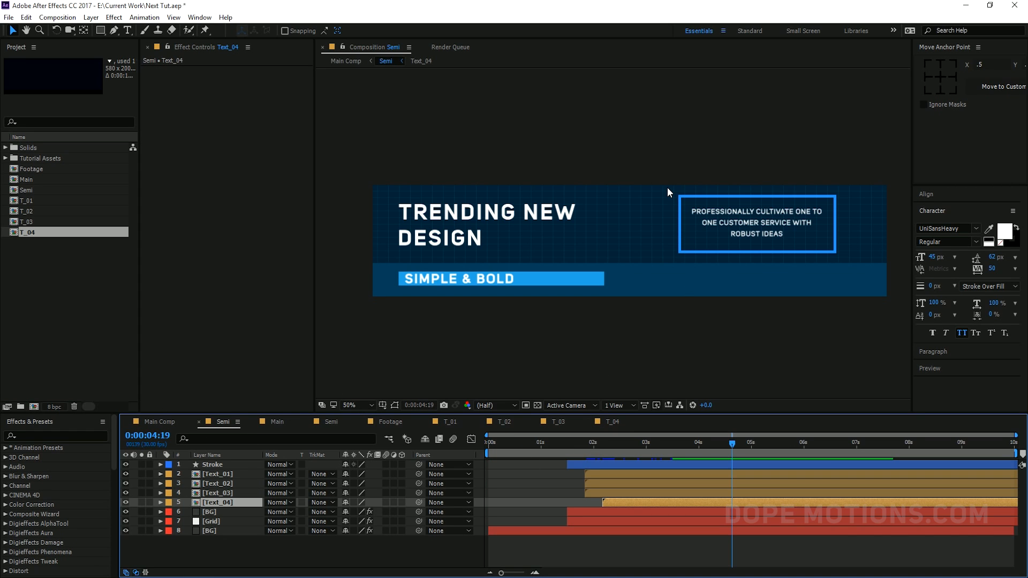
mouse_move(608, 444)
mouse_down()
mouse_move(595, 448)
mouse_move(648, 440)
mouse_move(607, 438)
mouse_move(644, 438)
mouse_move(623, 437)
mouse_up()
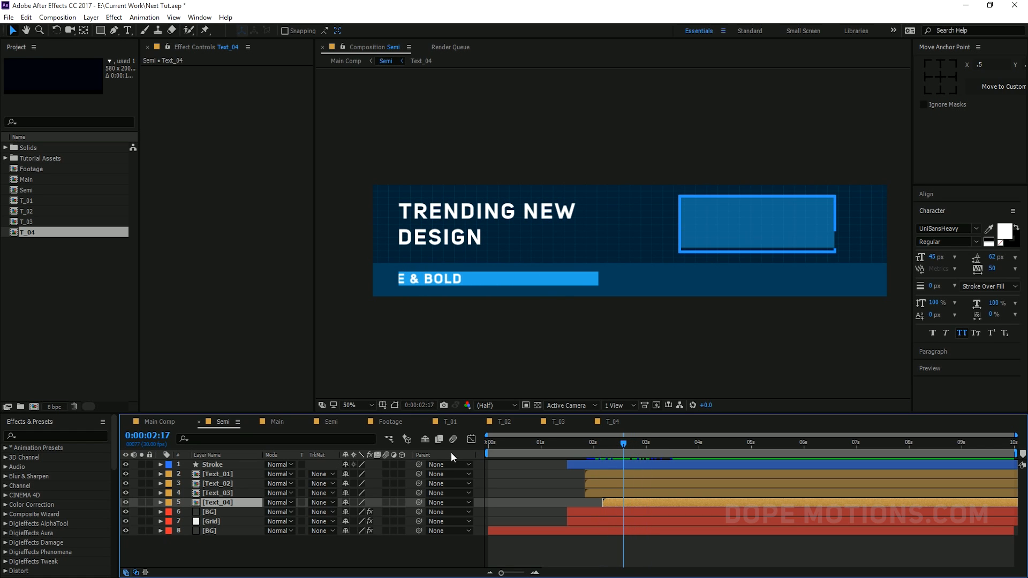
click(327, 419)
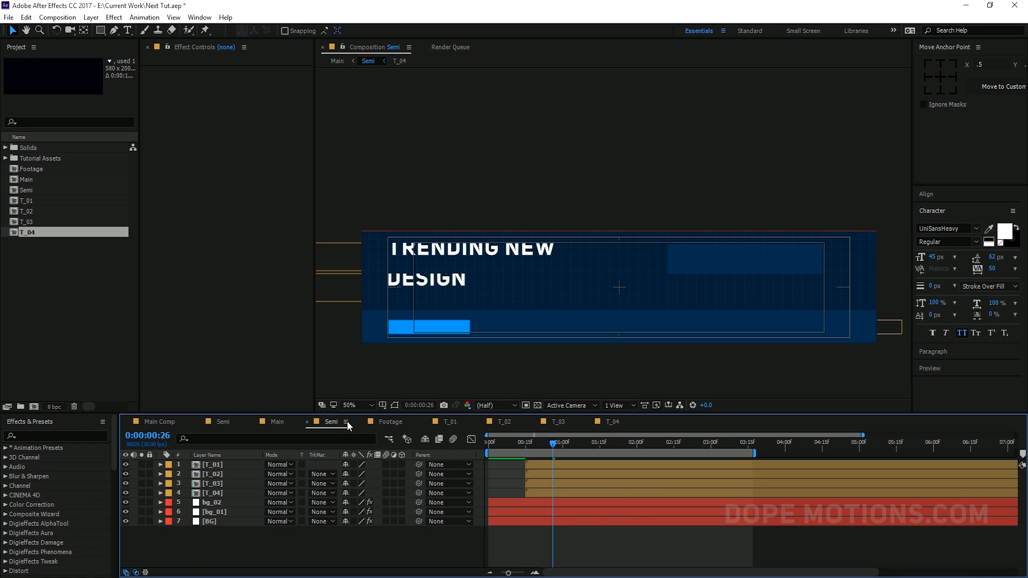
drag(254, 411, 260, 390)
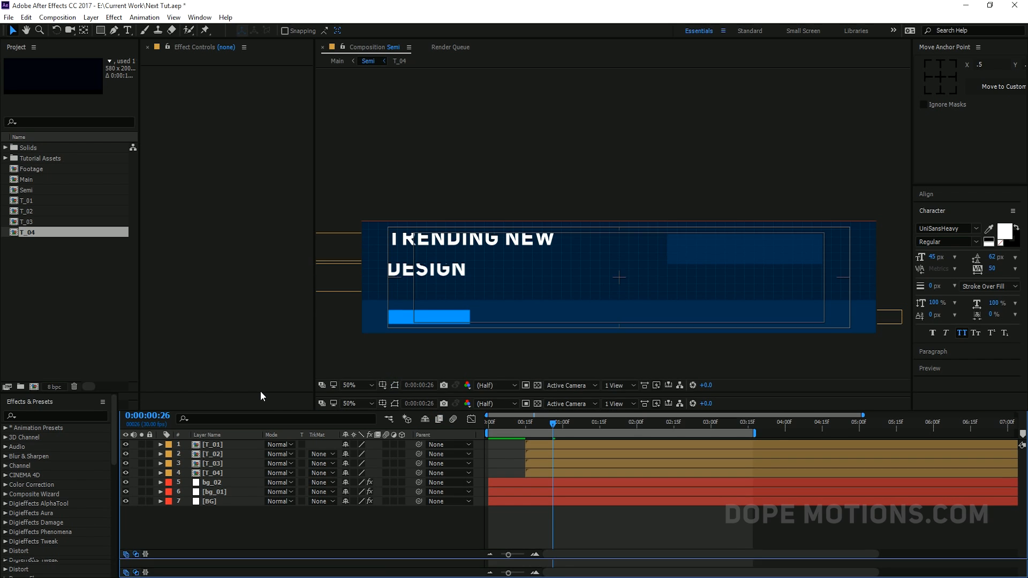
click(481, 345)
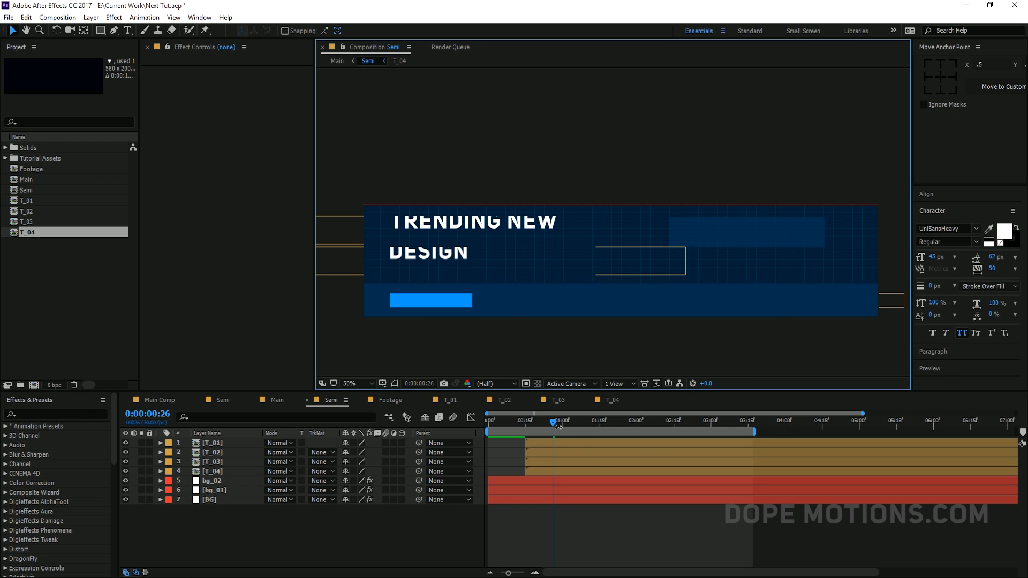
drag(554, 418, 669, 423)
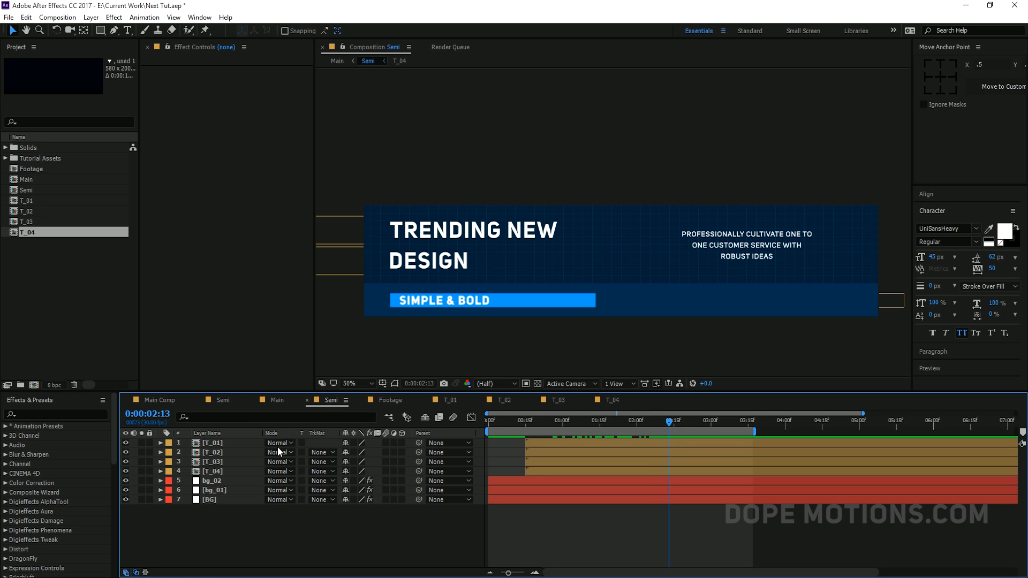
Add a composition-sized rectangle shape layer with no fill and a blue 15 px stroke to T_04
click(615, 399)
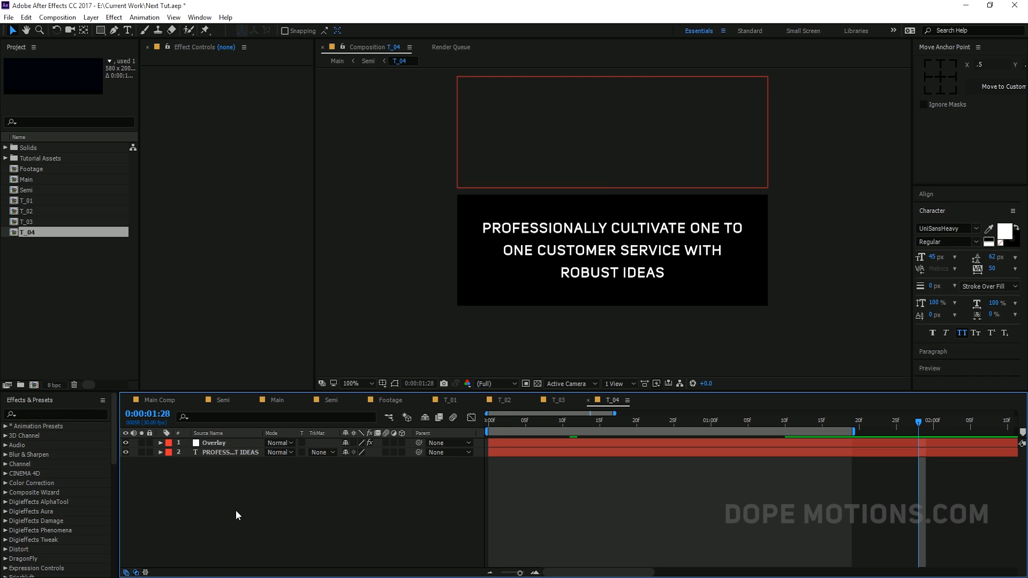
double_click(100, 31)
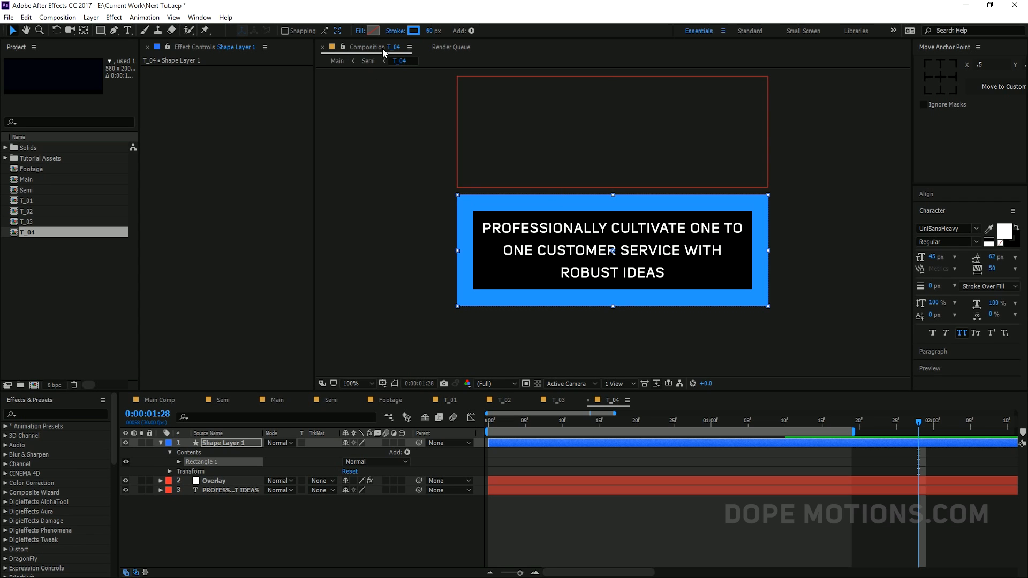
click(429, 31)
text(5)
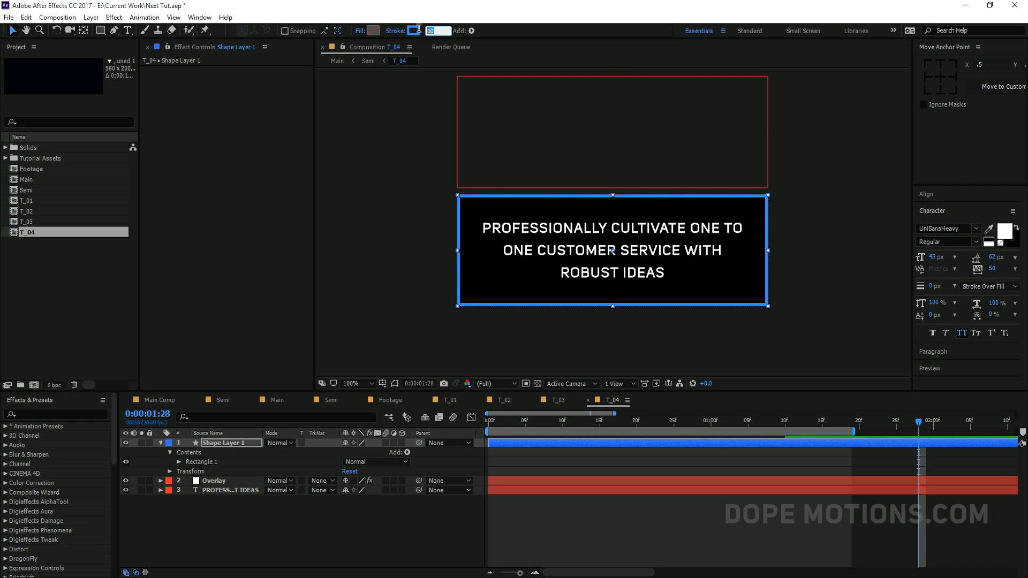
text(12)
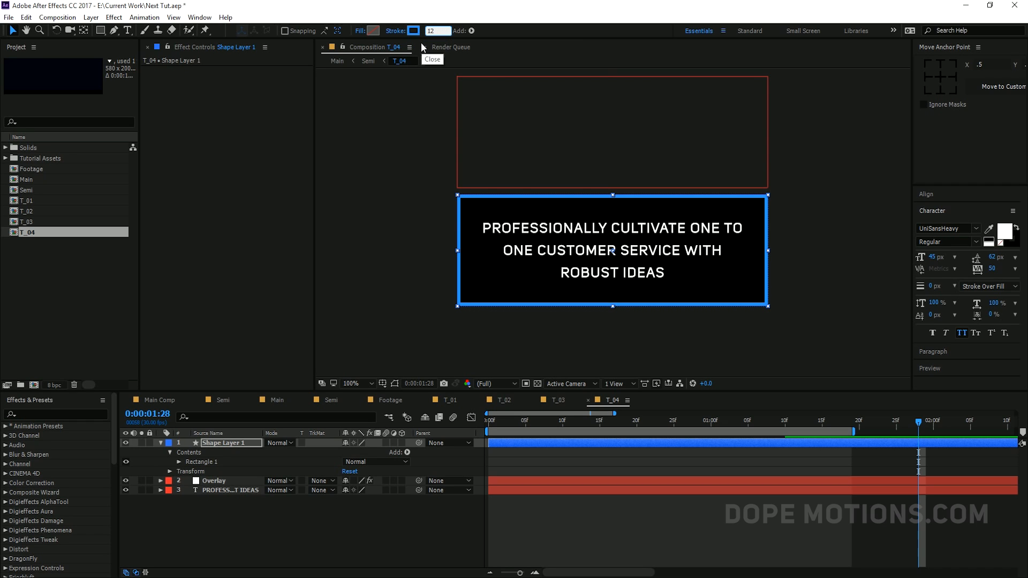
key(Return)
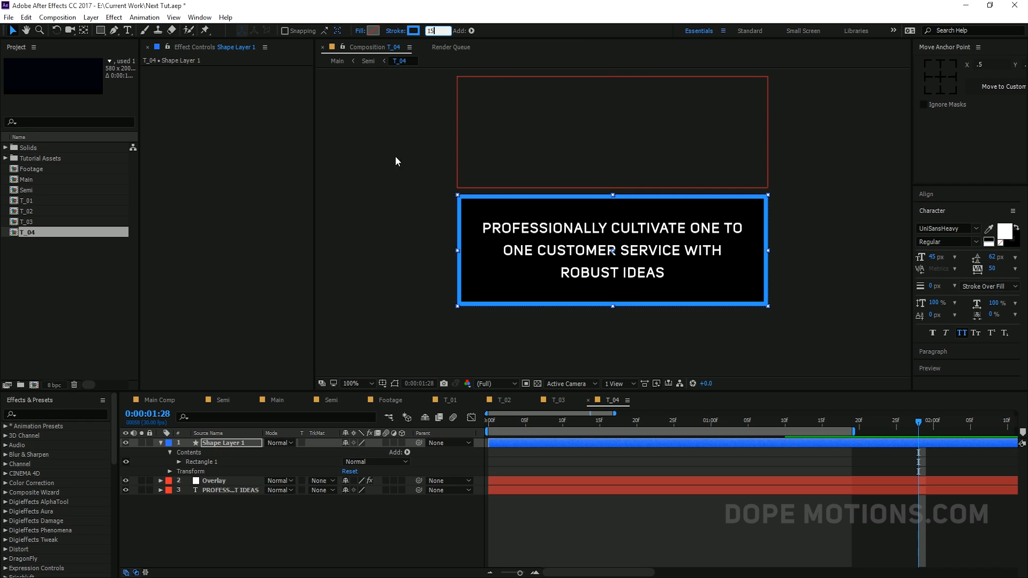
click(397, 160)
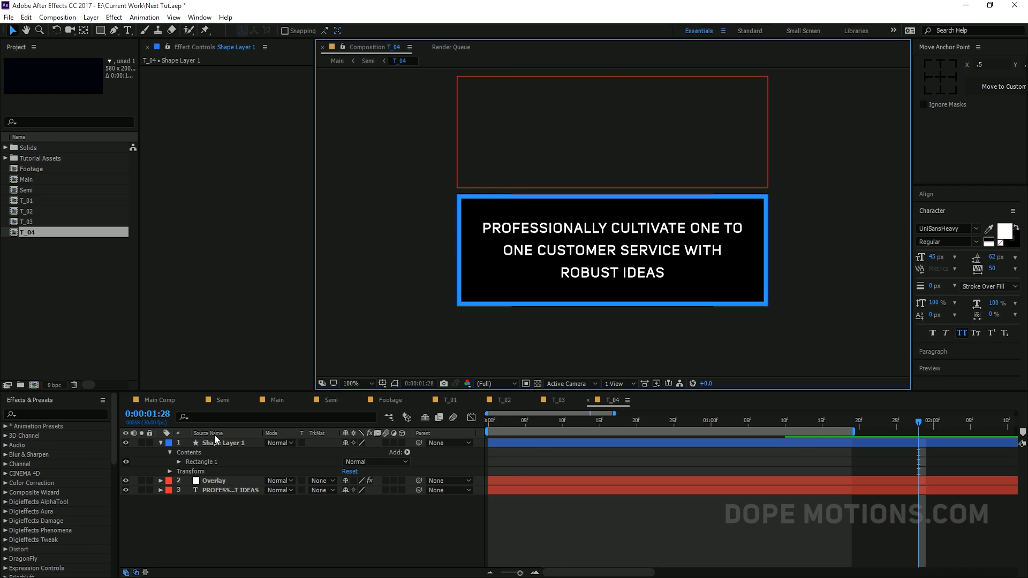
Rename the rectangle shape layer as stroke
click(161, 442)
click(216, 445)
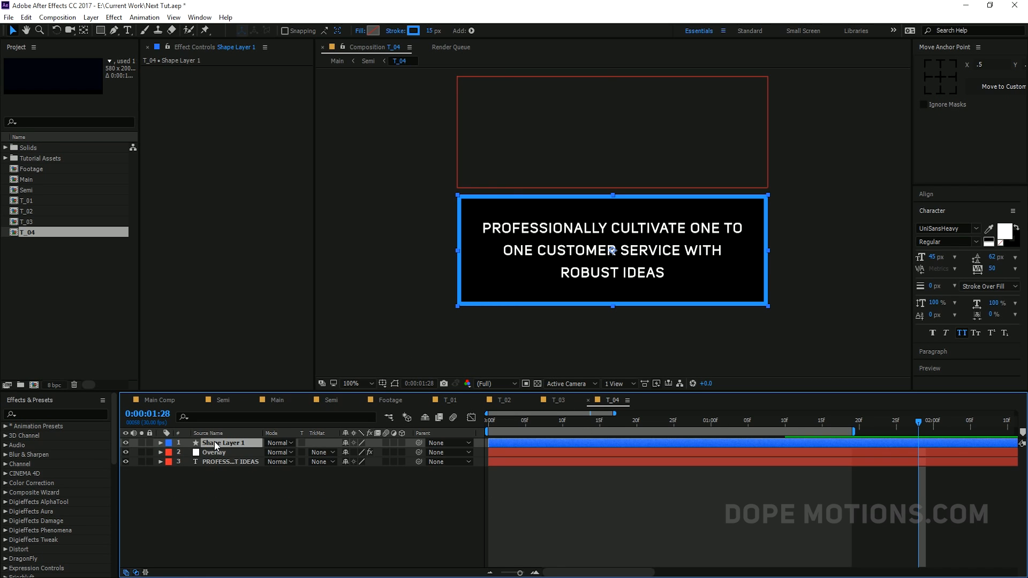
key(Return)
text(stro)
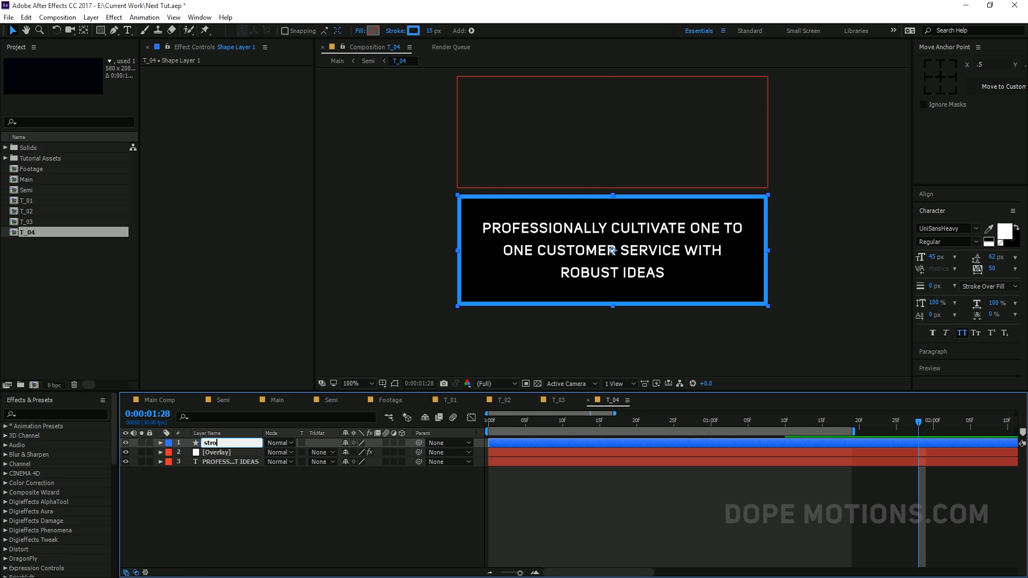
text(kr)
click(278, 571)
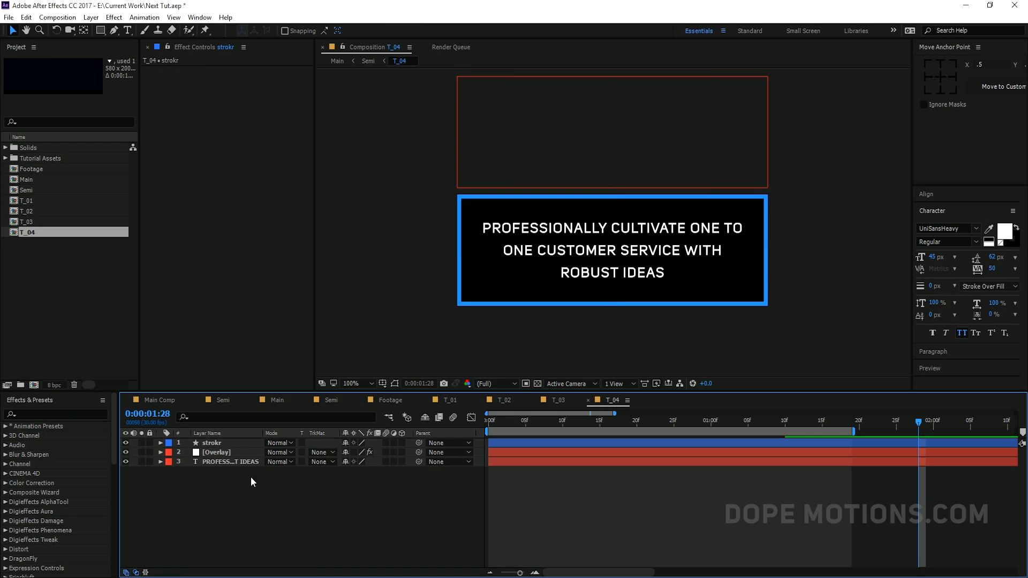
click(225, 445)
key(Return)
click(227, 443)
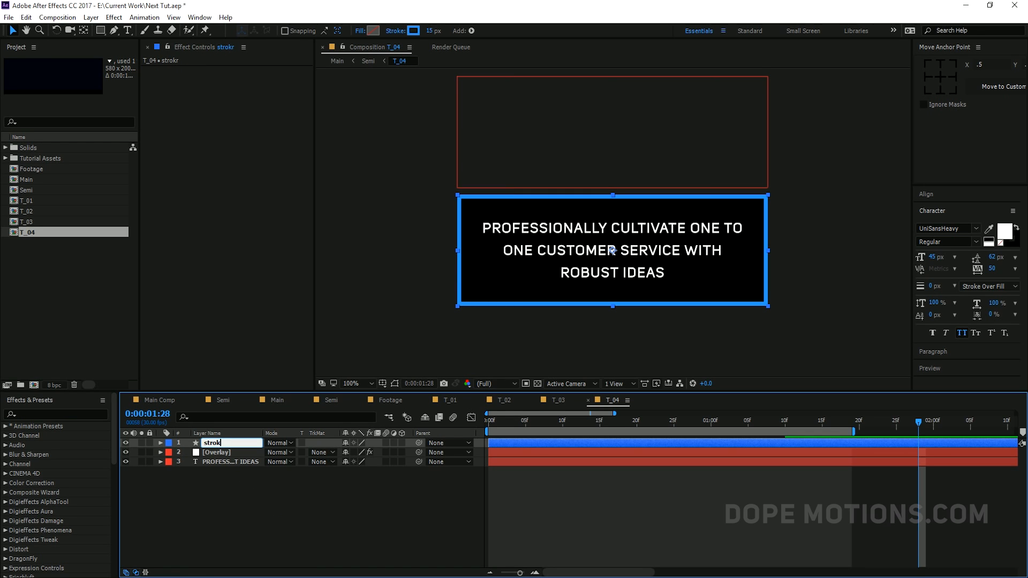
text(e)
key(Return)
Add Trim Paths to the stroke layer and set its End value to 0%
click(161, 443)
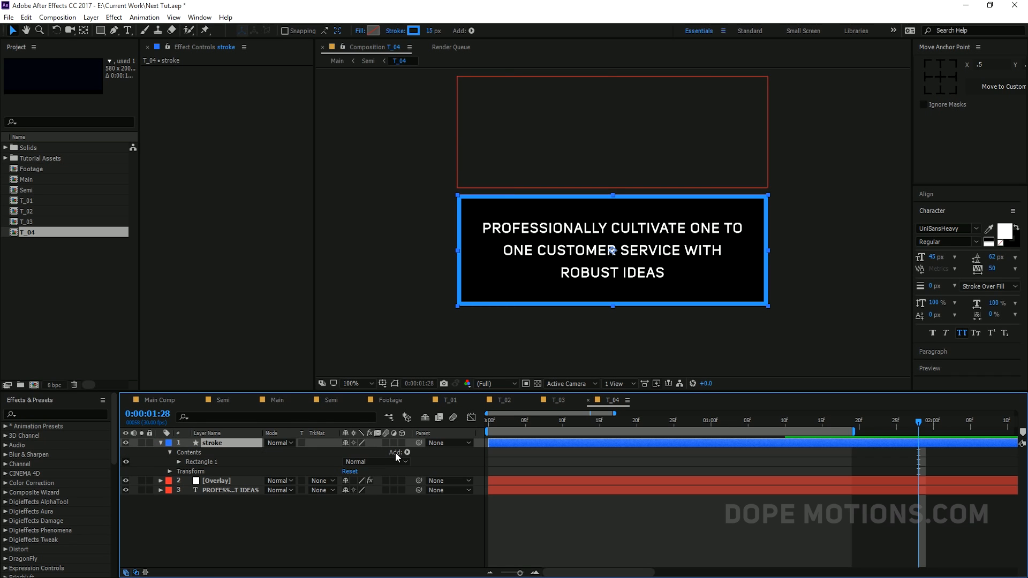
click(407, 452)
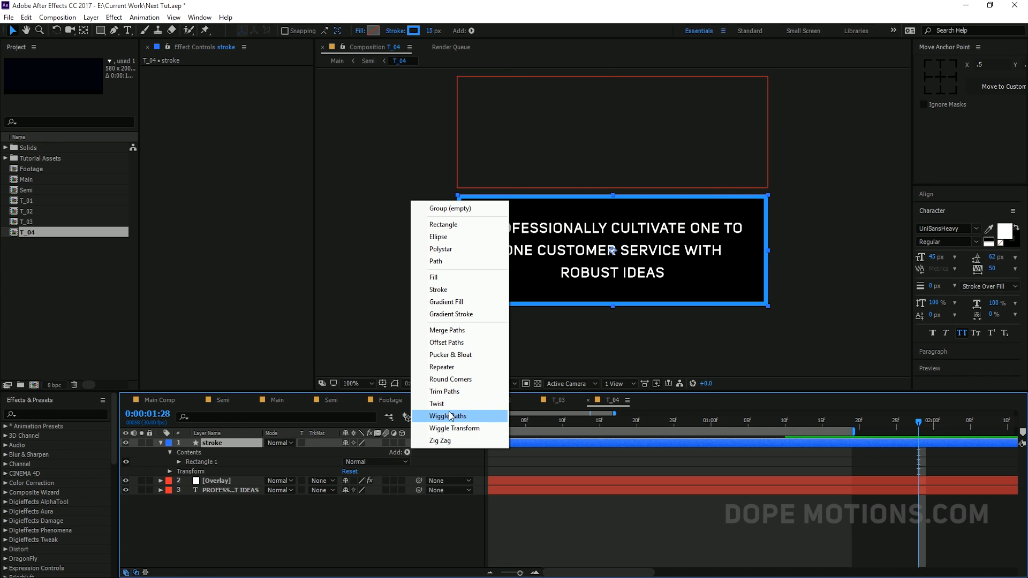
click(444, 391)
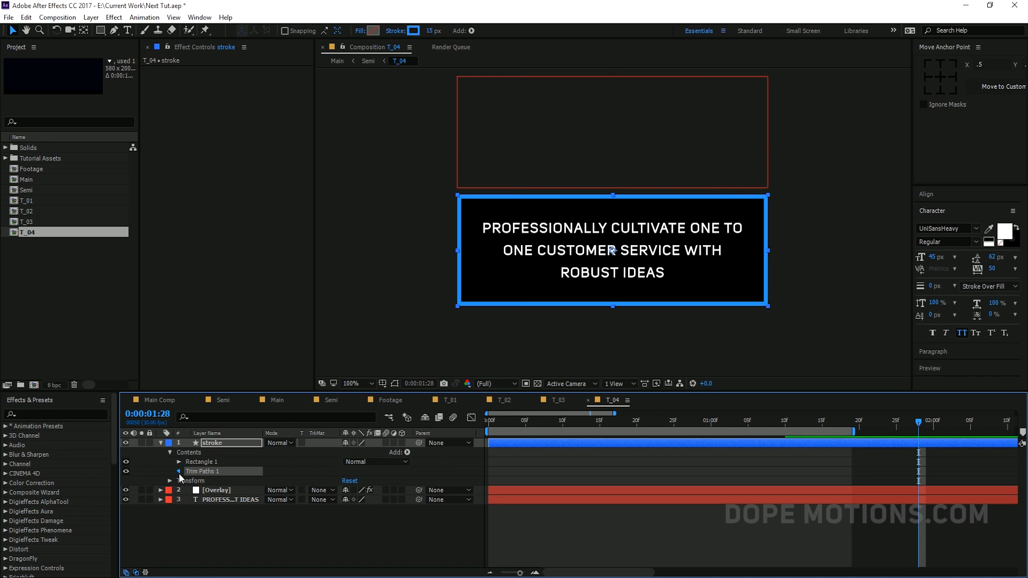
click(179, 471)
drag(349, 490, 237, 502)
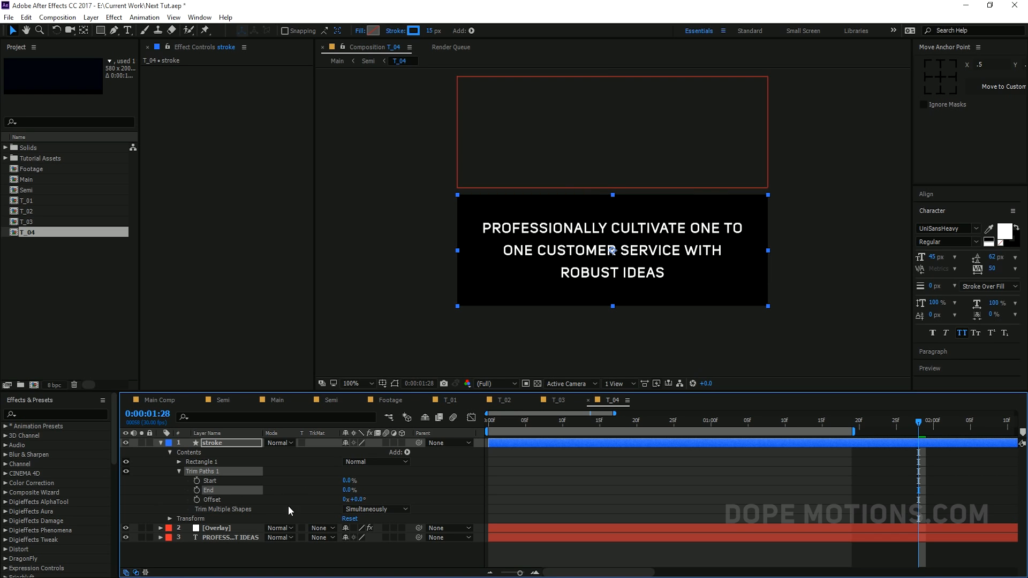
Keyframe the Trim Paths End from 0% at 0:00:00:00 to 100% at 0:00:00:25
drag(571, 421, 483, 427)
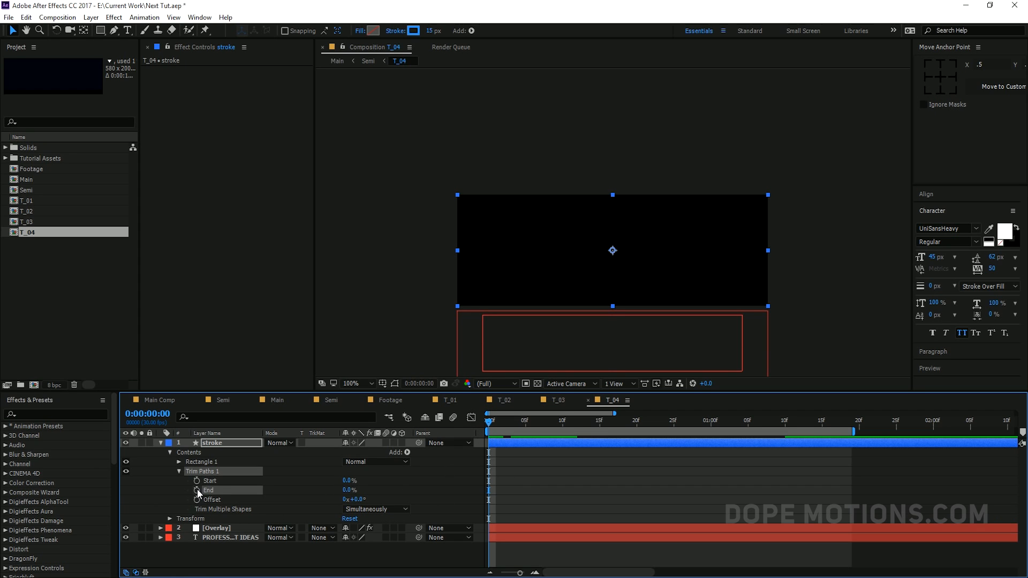
drag(499, 422, 673, 438)
drag(347, 490, 425, 491)
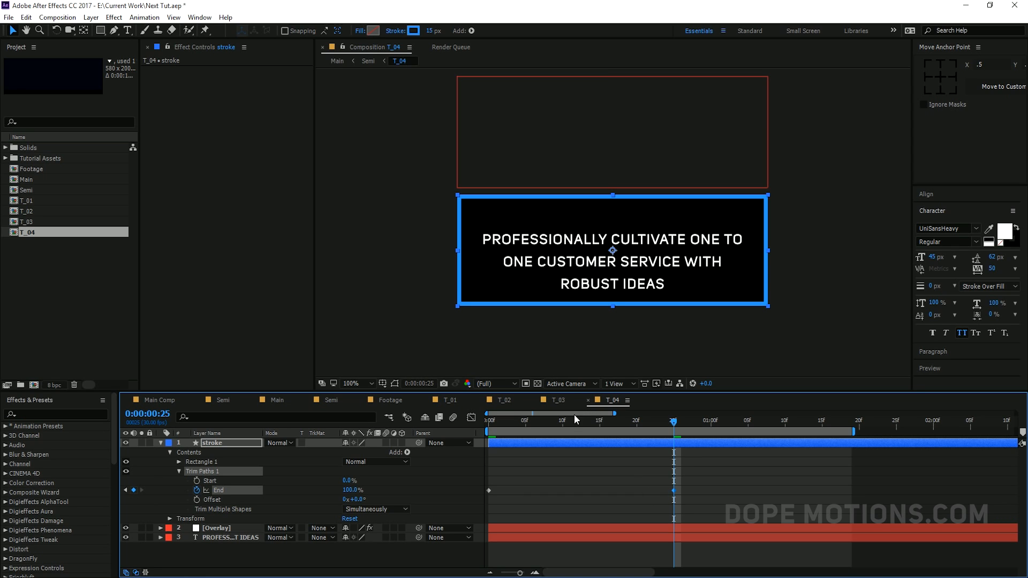
Keyframe the Trim Paths Offset from 0° at 0:00:00:00 to 45° at 0:00:00:25 and check the motion
drag(535, 422, 487, 420)
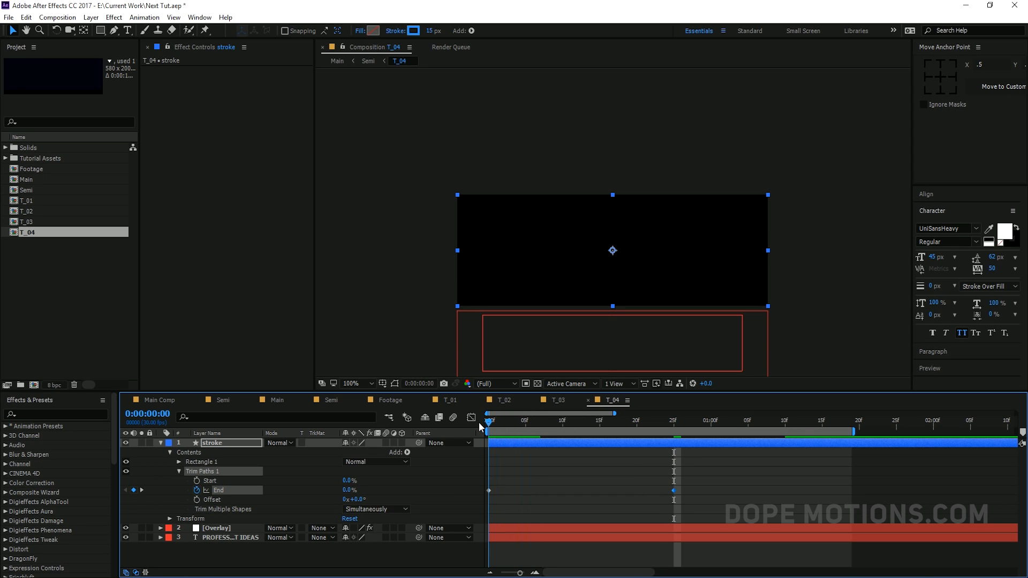
click(197, 499)
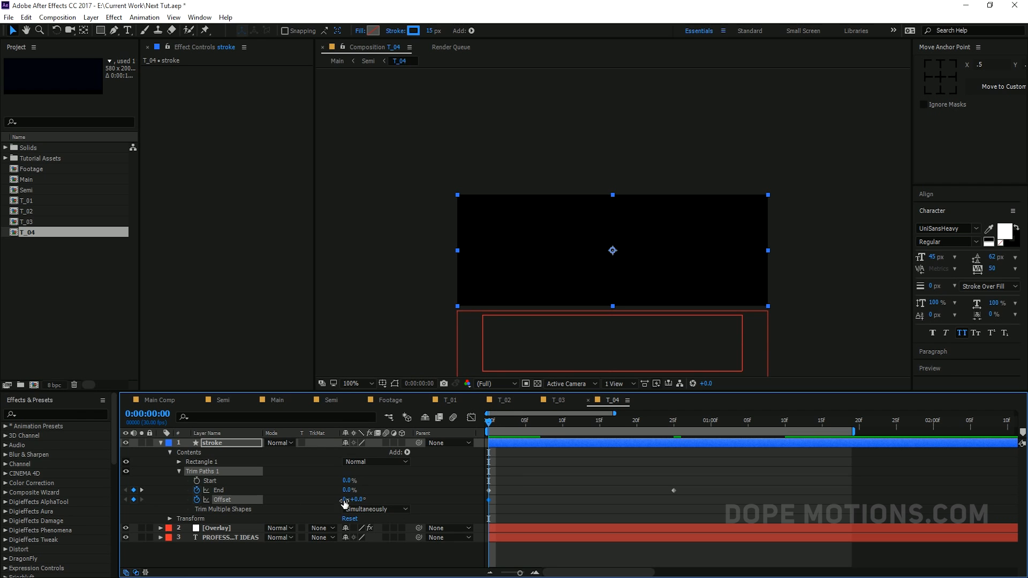
drag(596, 419, 673, 420)
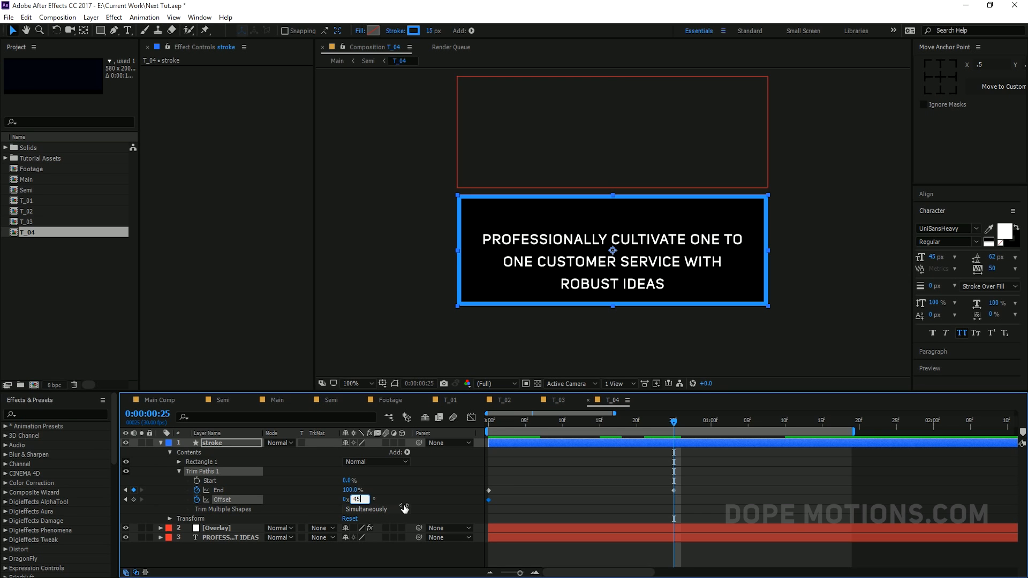
key(Return)
mouse_move(532, 423)
mouse_down()
mouse_move(709, 434)
mouse_move(528, 437)
mouse_move(677, 440)
mouse_move(552, 443)
mouse_move(615, 444)
mouse_up()
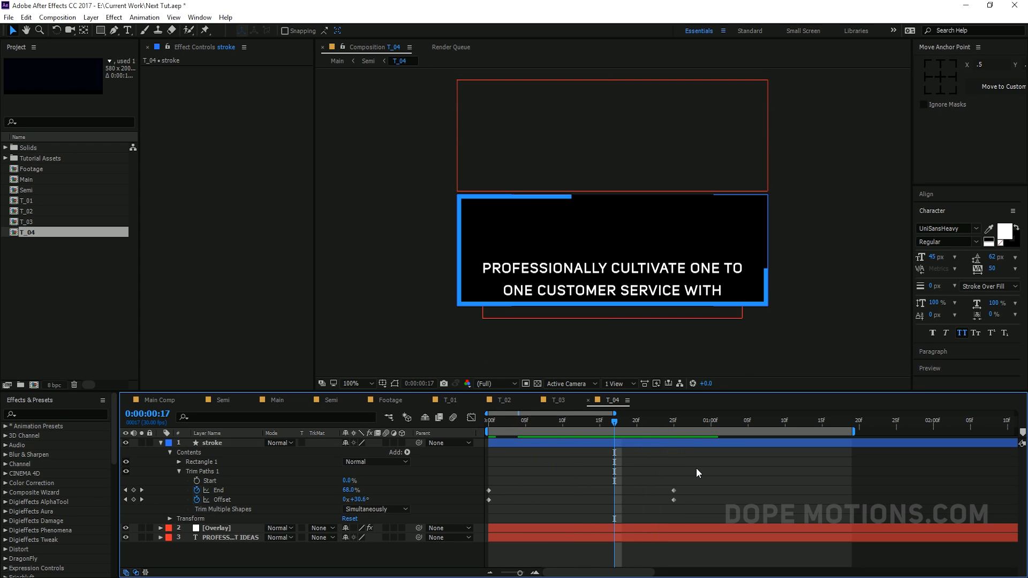
Easy-ease the End and Offset keyframes, shape their speed curves into sharp central peaks with slow ends, and preview the stroke
mouse_move(696, 473)
mouse_down()
mouse_move(556, 512)
mouse_move(483, 512)
mouse_up()
key(F9)
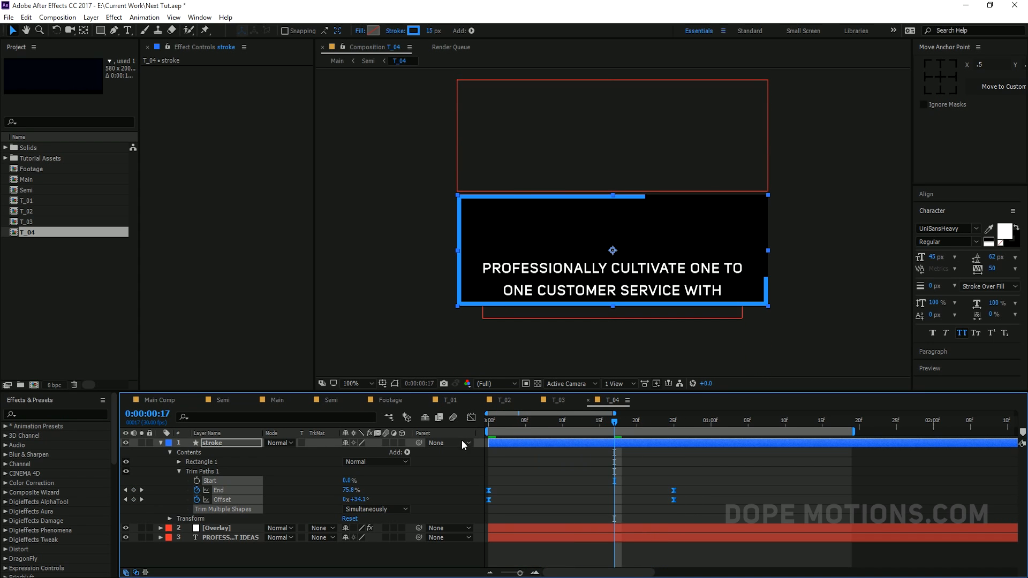
click(471, 418)
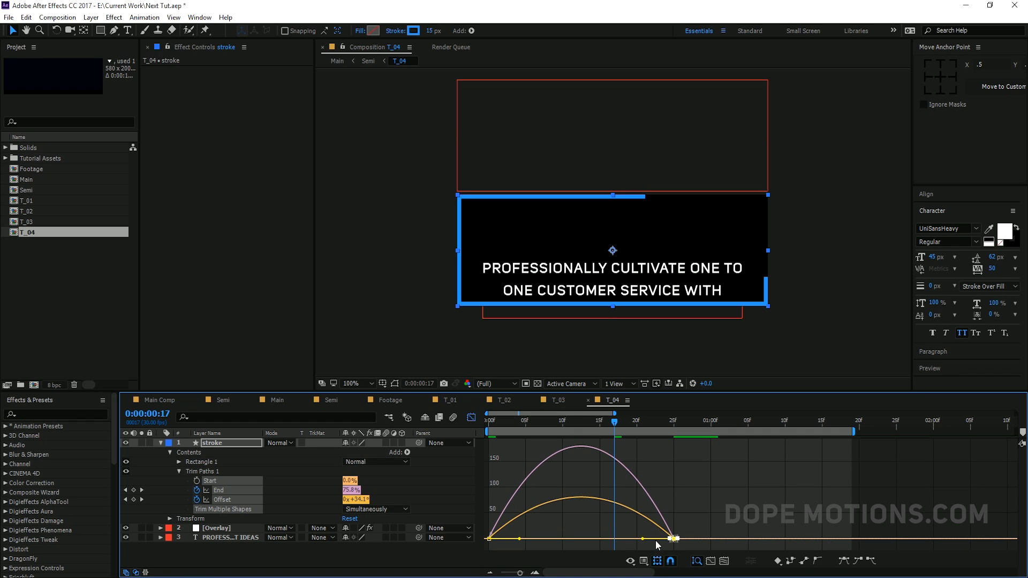
drag(643, 540, 604, 540)
drag(518, 530, 556, 535)
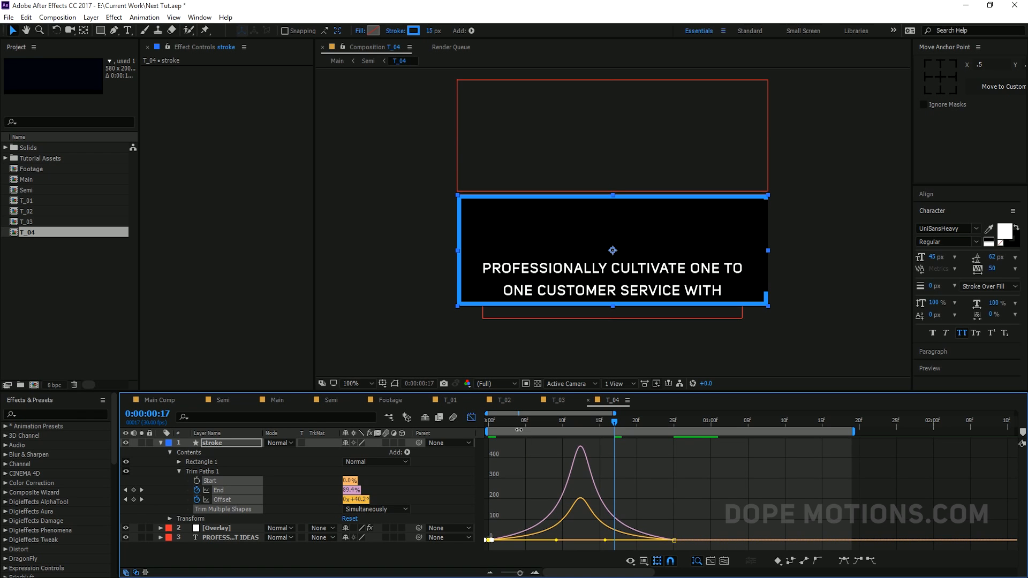
key(Home)
key(space)
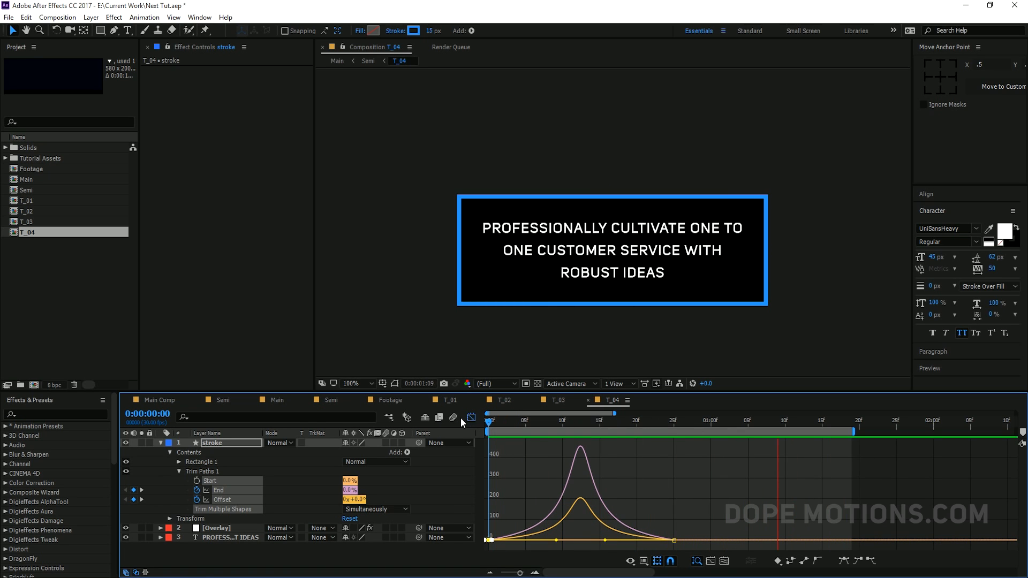
Preview the Semi titles, and move the T_04 stroke's final End and Offset keyframes to 0:00:01:05
click(158, 442)
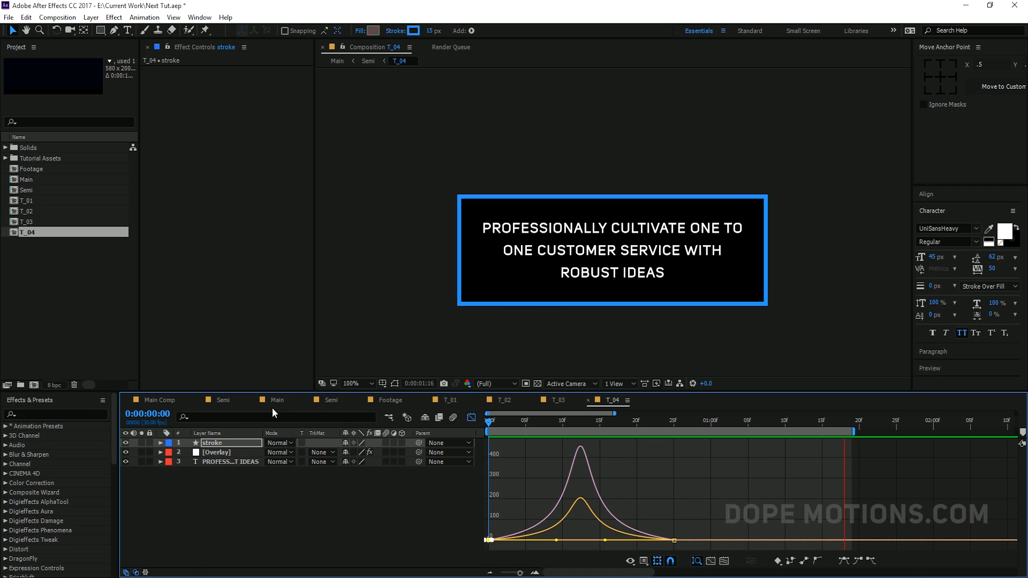
click(335, 400)
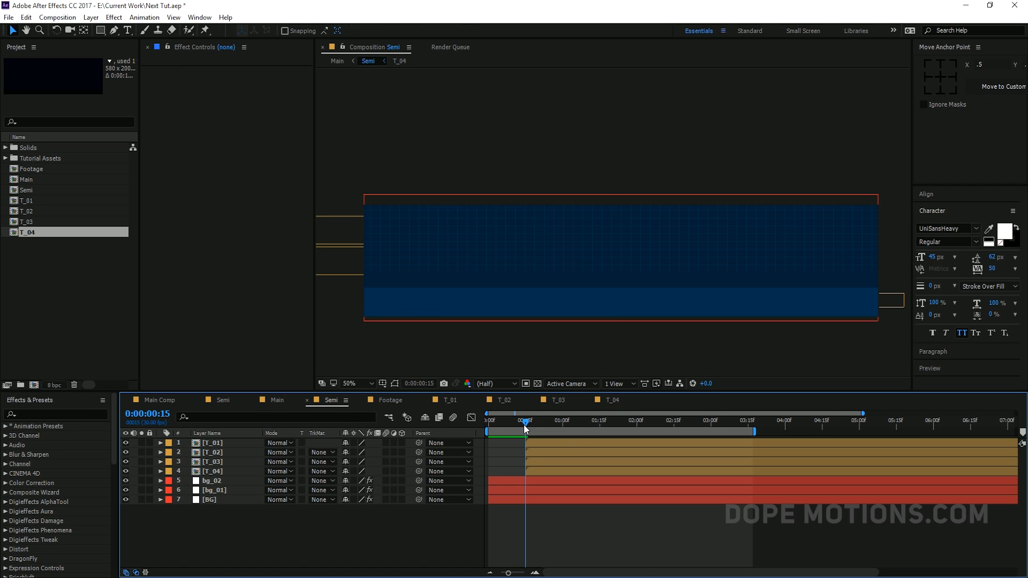
key(space)
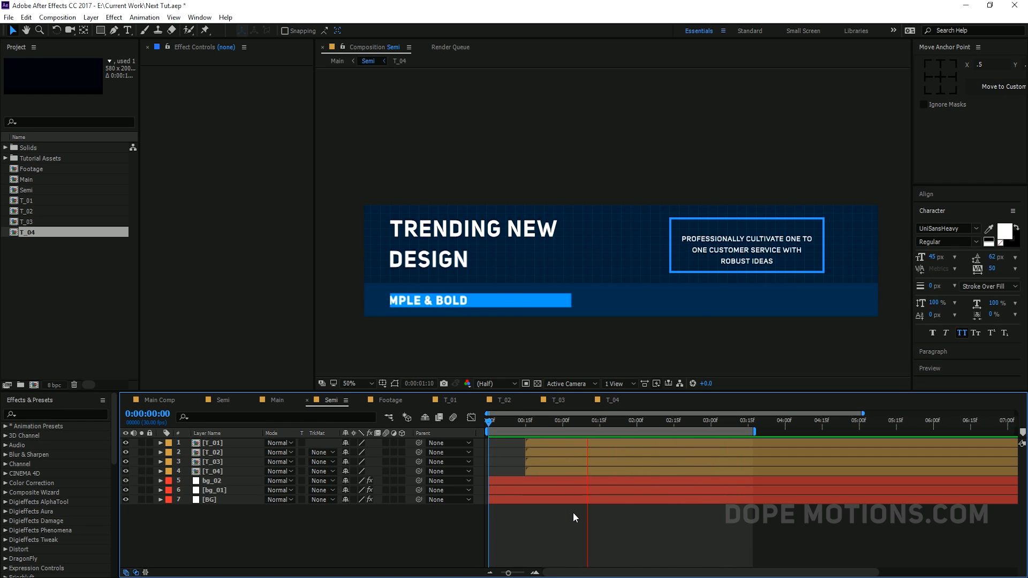
click(564, 421)
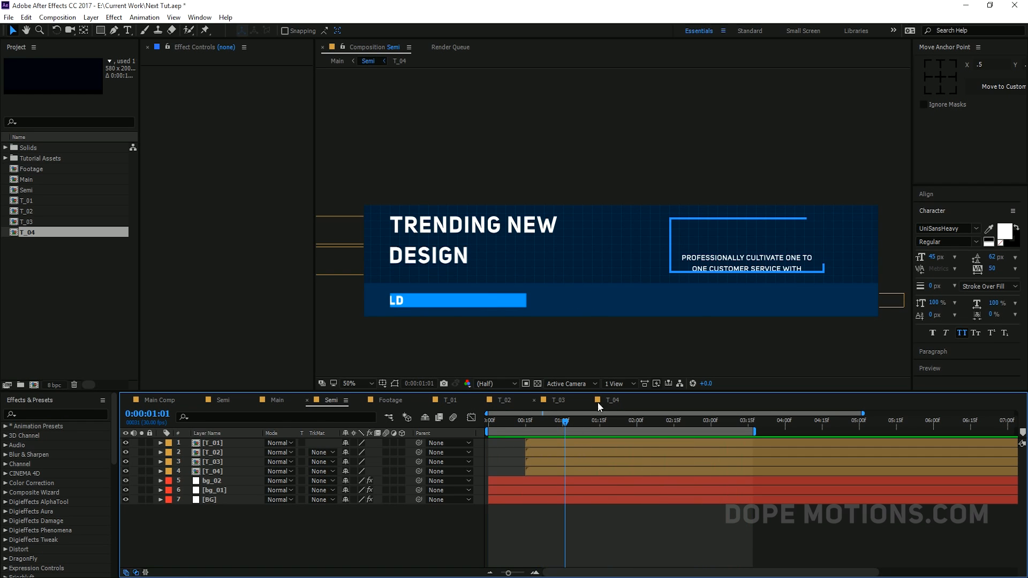
click(612, 400)
key(shift+F3)
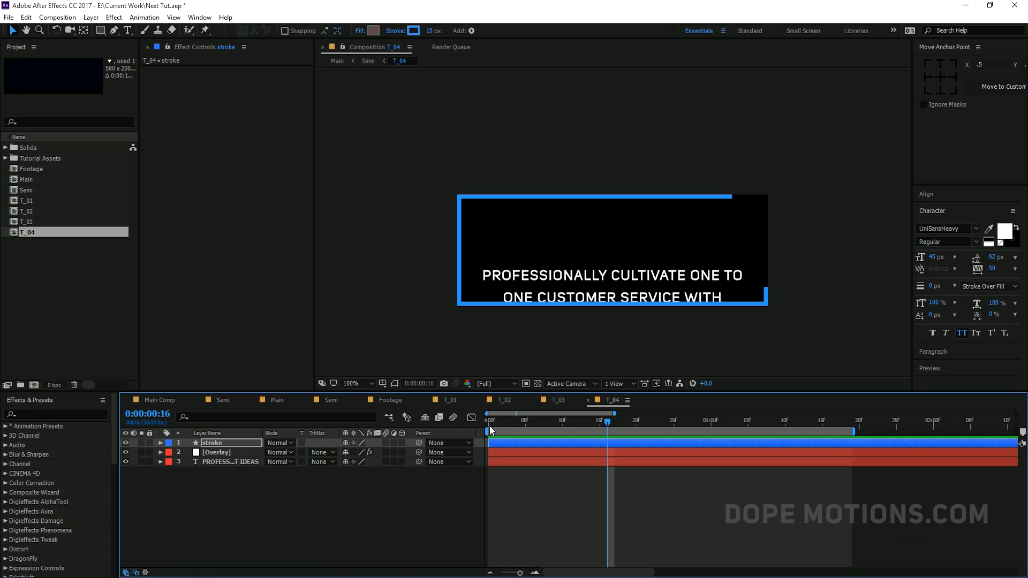
click(627, 498)
click(615, 442)
key(u)
mouse_move(662, 454)
mouse_down()
mouse_move(679, 464)
mouse_move(681, 454)
mouse_move(744, 456)
mouse_up()
click(691, 498)
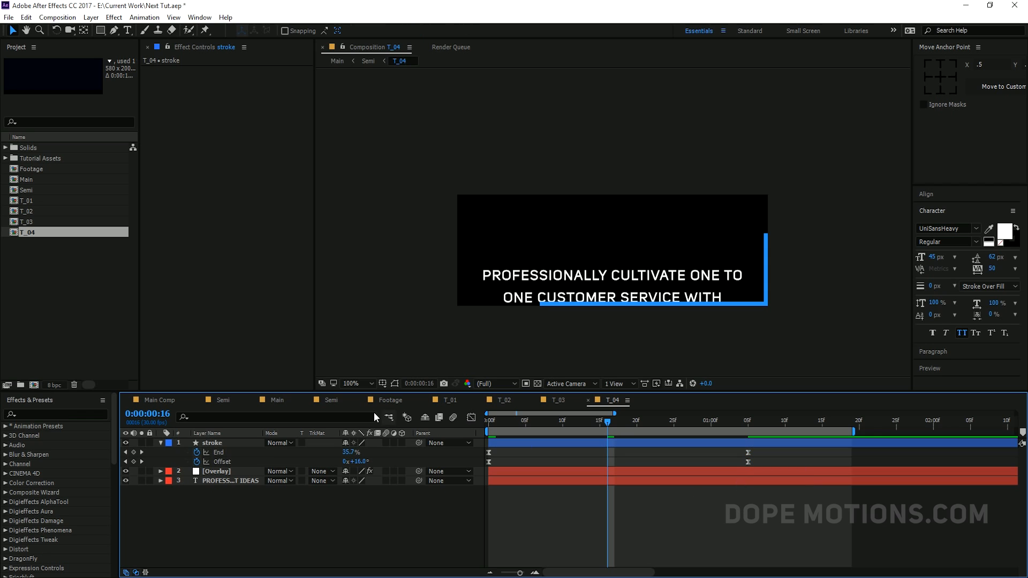
Preview the Semi composition, compare it with the reference Semi composition, and play the Main composition from the start
click(341, 403)
key(space)
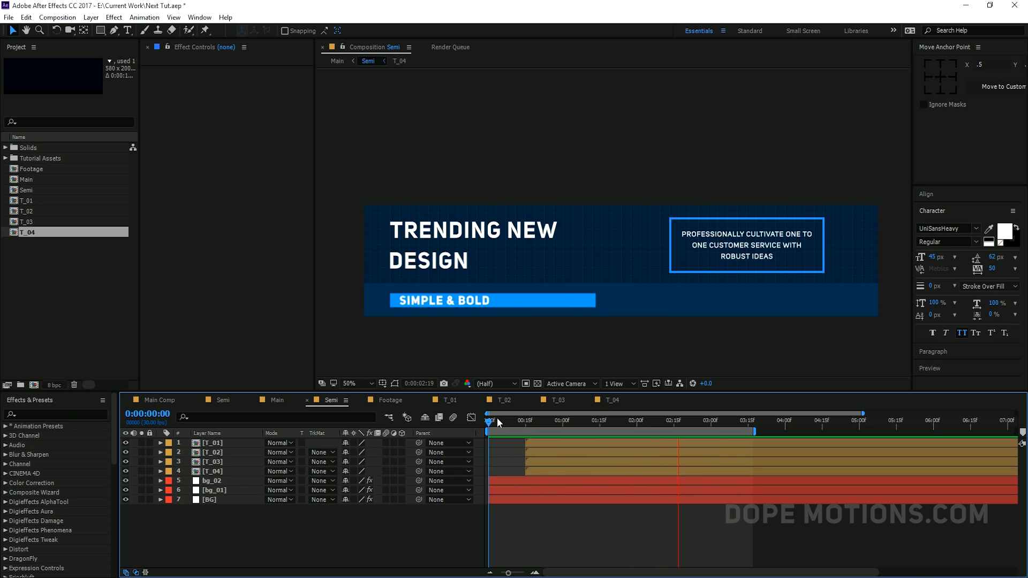
click(220, 400)
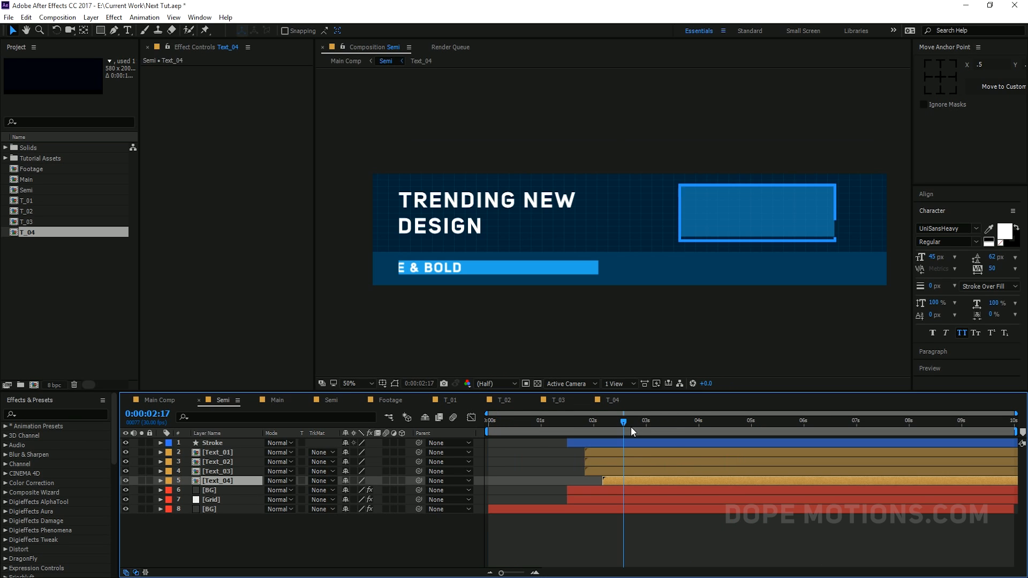
drag(630, 418, 503, 432)
mouse_move(583, 437)
mouse_down()
mouse_move(630, 436)
mouse_move(572, 439)
mouse_up()
click(277, 400)
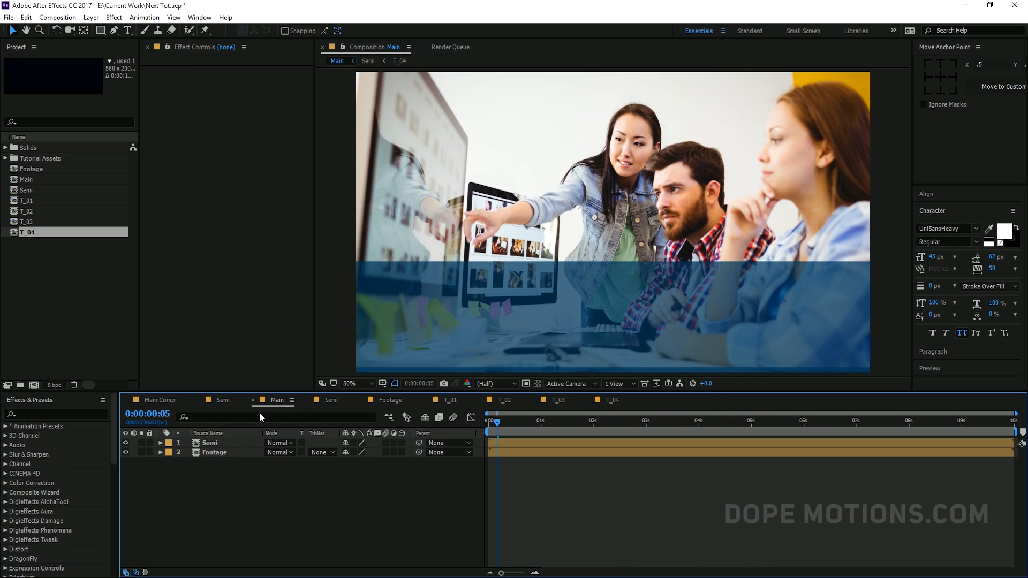
drag(307, 392, 308, 433)
key(Home)
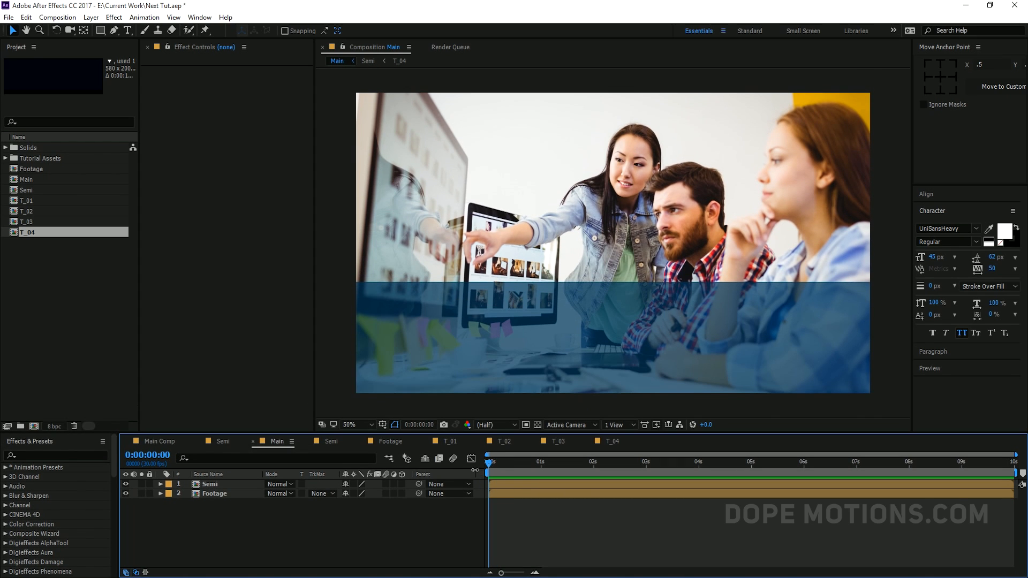
key(space)
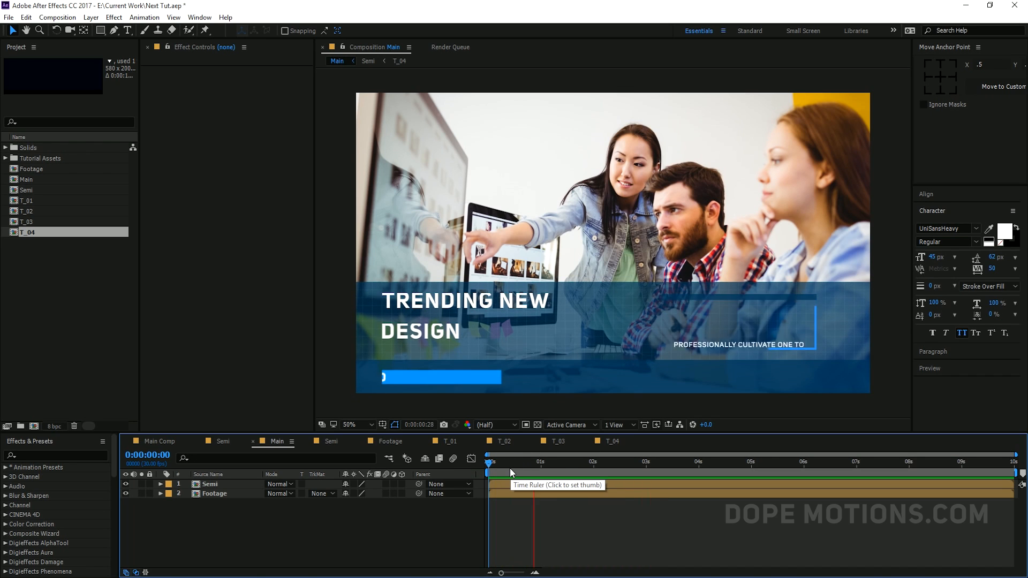
key(space)
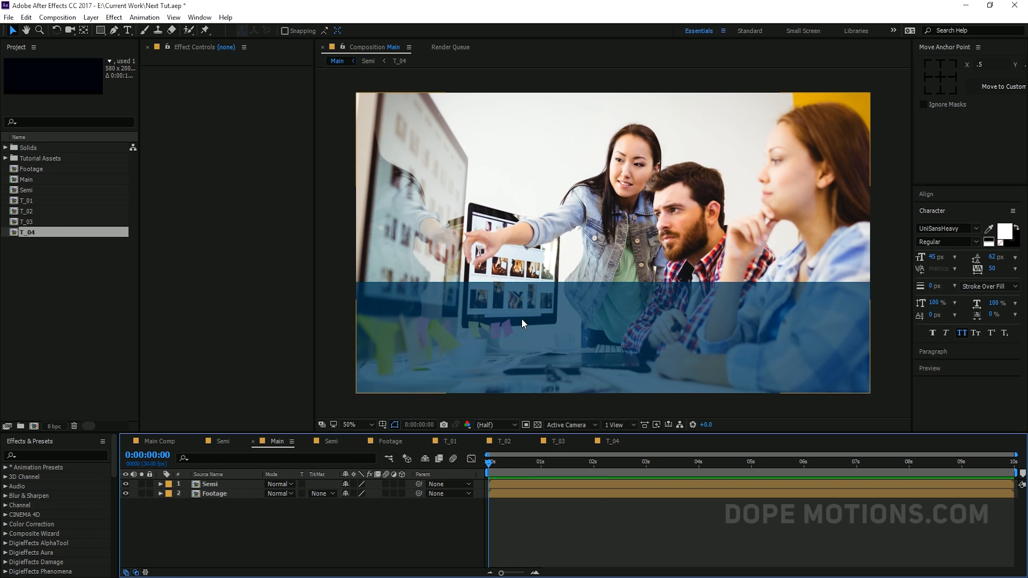
Add Position keyframes at 0:00:01:10 to both the Semi and Footage layers in the Main composition
click(213, 485)
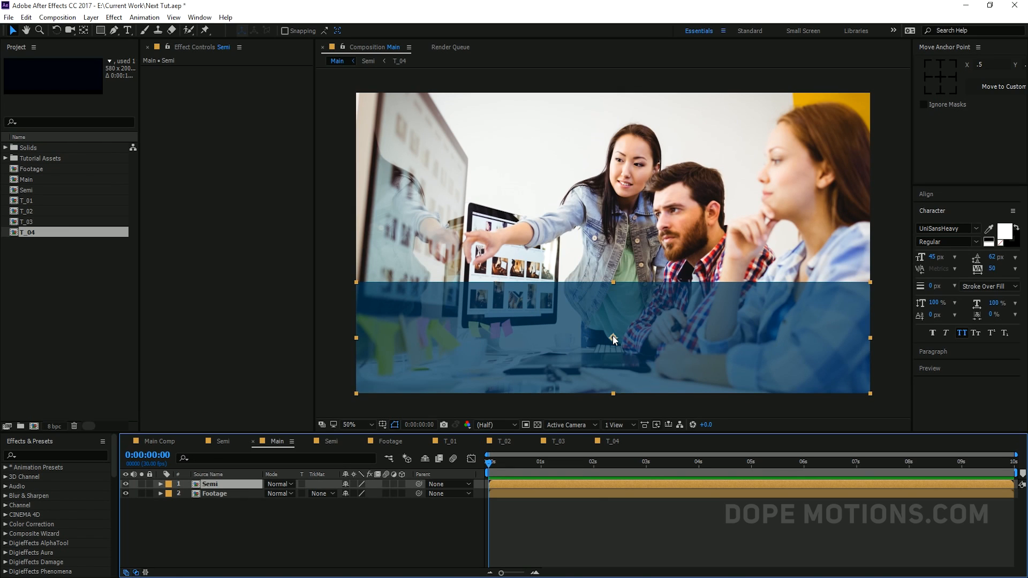
shift+click(221, 492)
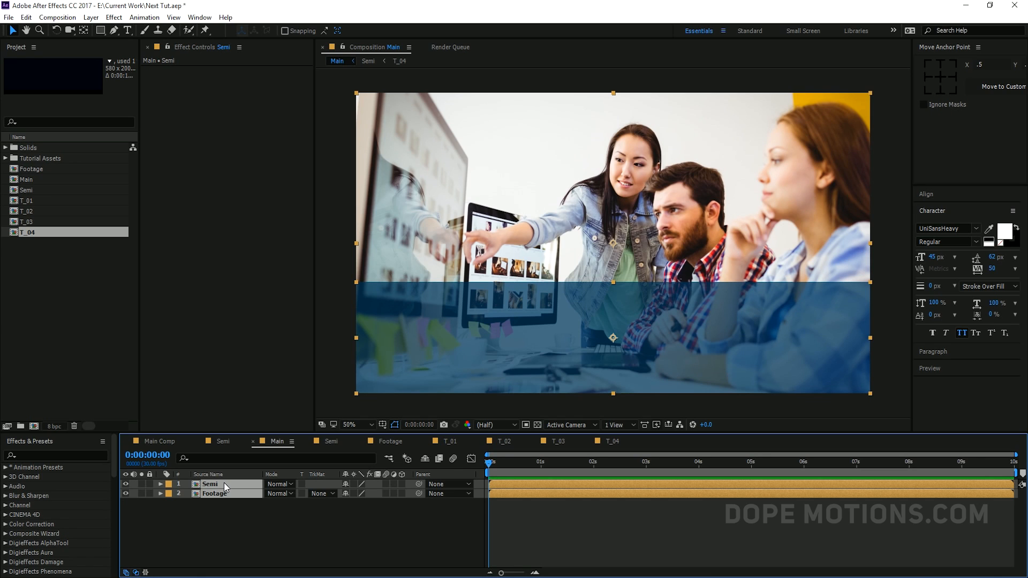
key(p)
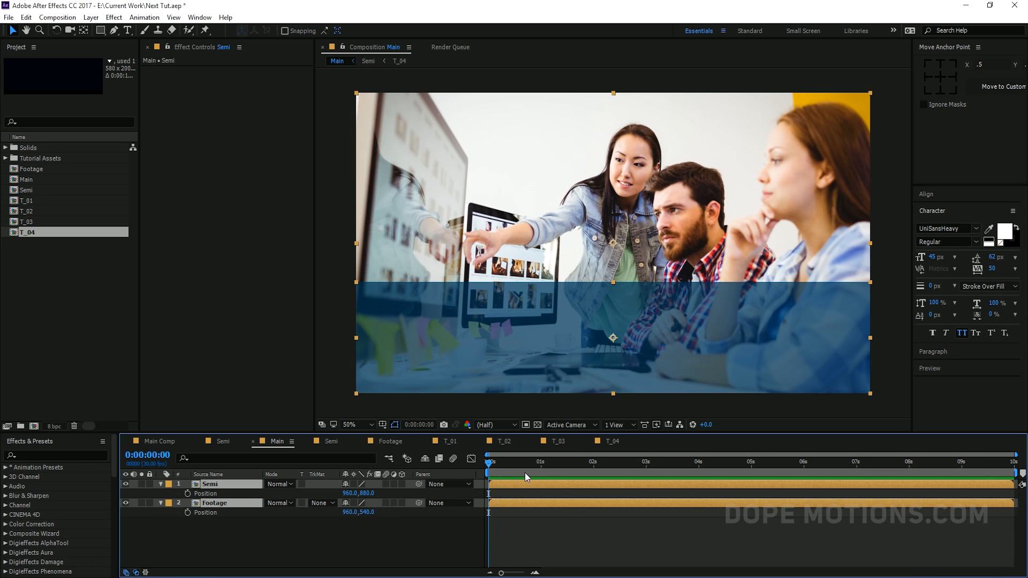
drag(531, 464, 559, 466)
click(187, 493)
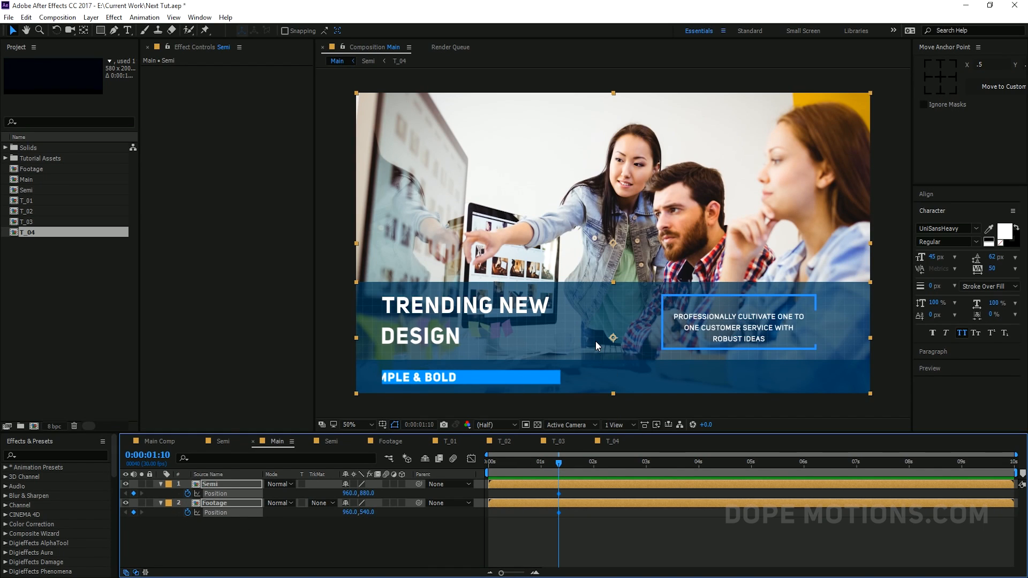
click(468, 512)
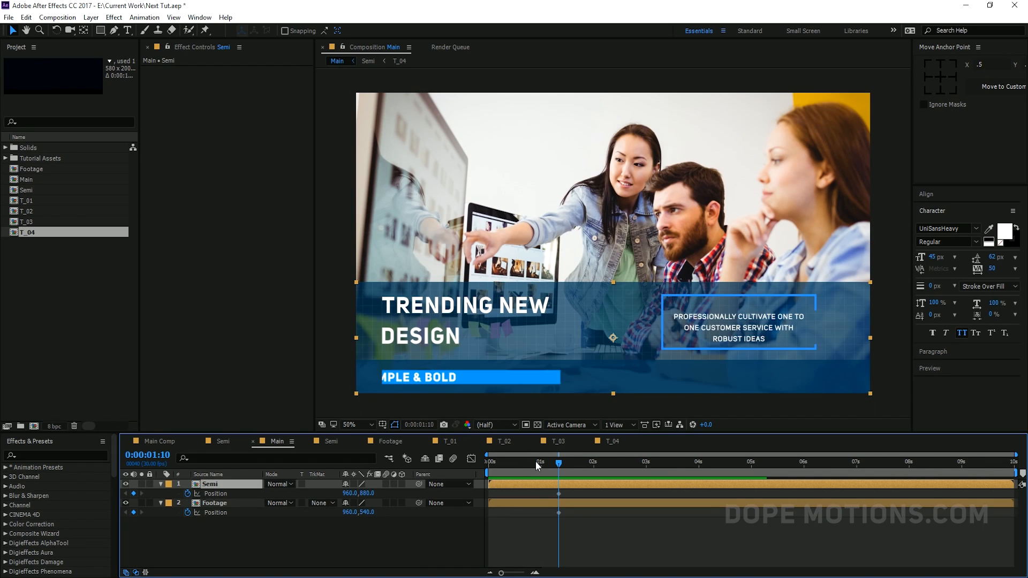
At 0:00:00:00, set the Position of Semi to 960, 1298 and of Footage to 960, 1629
drag(536, 461, 475, 464)
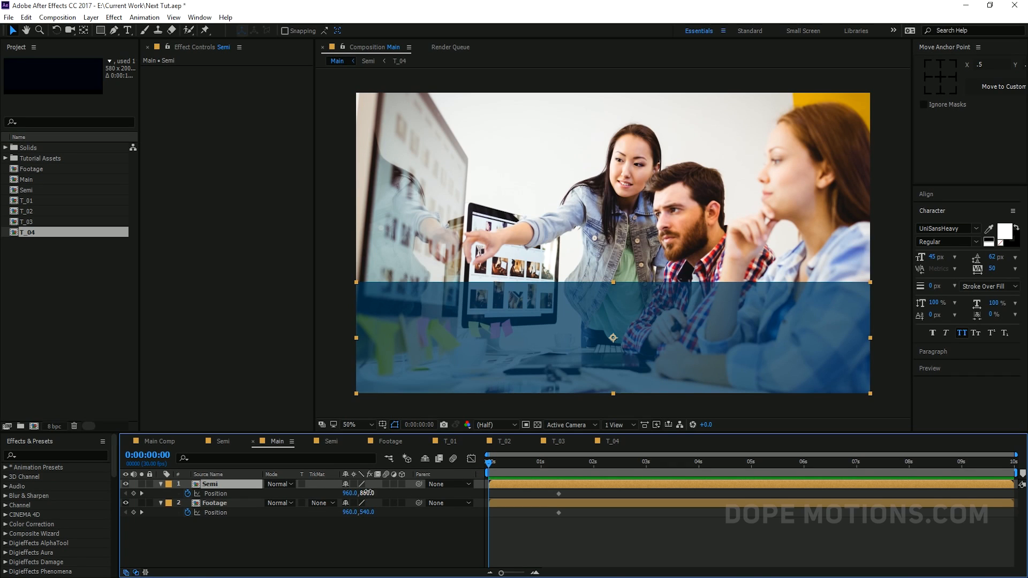
drag(366, 493, 601, 485)
drag(358, 512, 475, 508)
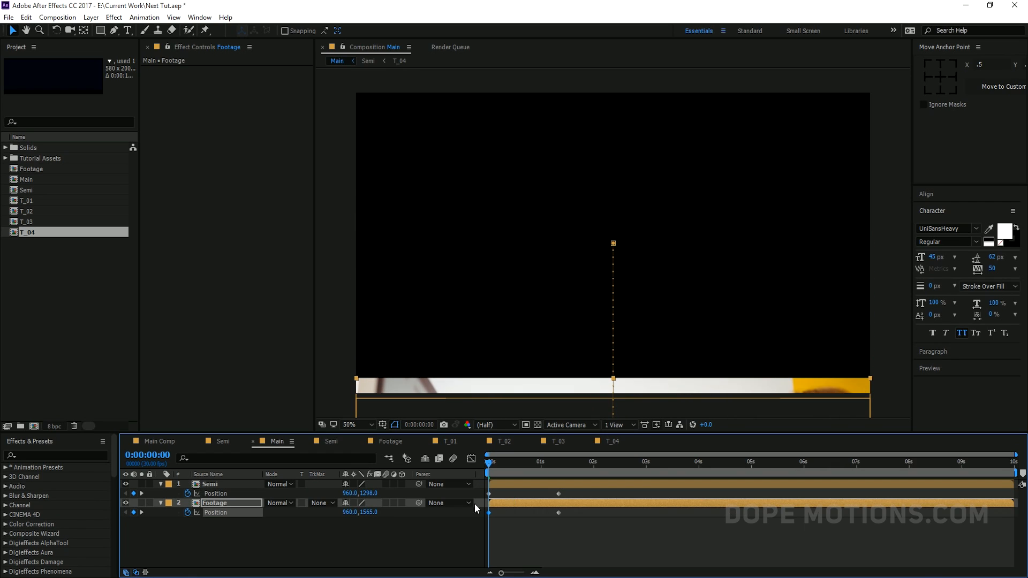
drag(368, 514, 477, 526)
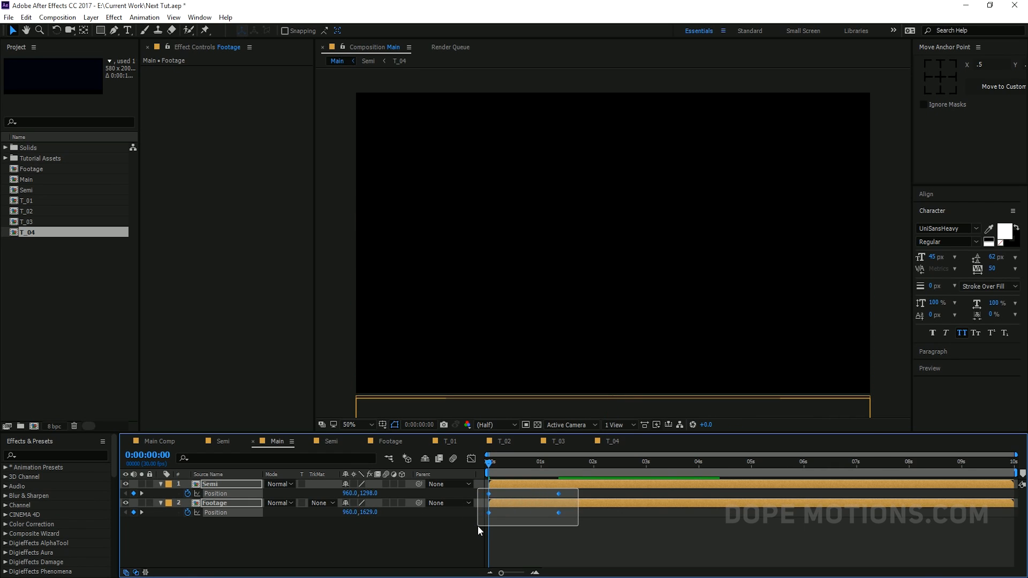
Easy-ease the Semi and Footage Position keyframes, shape early speed peaks with long slow ends, and preview with the work area ending at 0:00:01:19
key(F9)
click(471, 458)
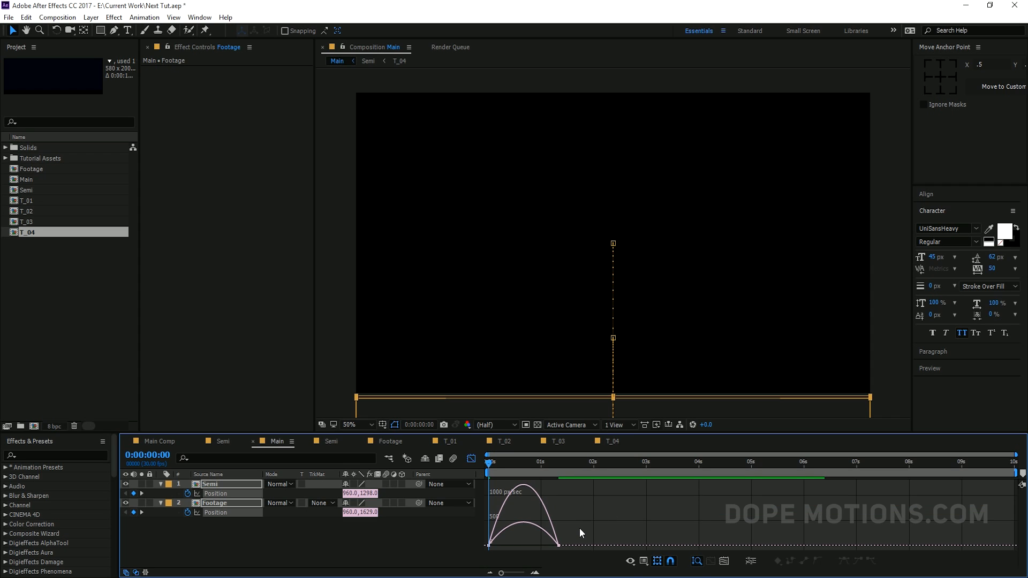
scroll(509, 532, up, 1)
drag(528, 533, 551, 544)
drag(637, 463, 660, 464)
key(n)
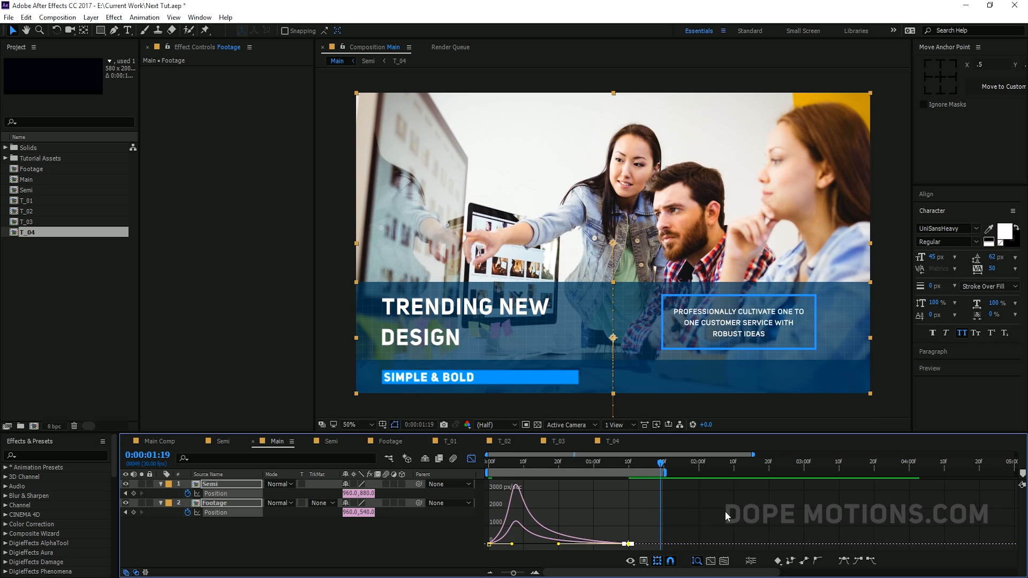
key(space)
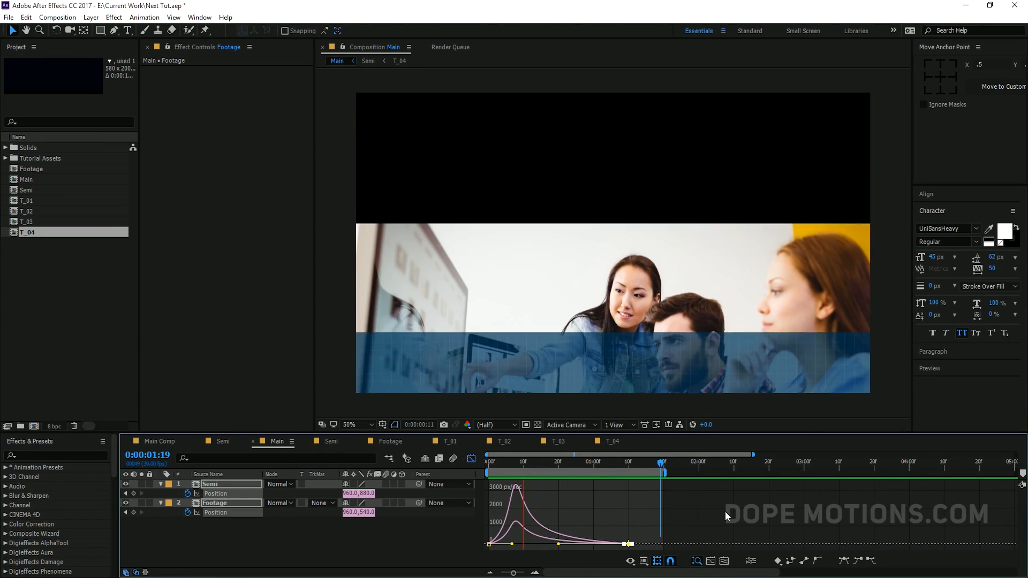
click(502, 469)
click(472, 458)
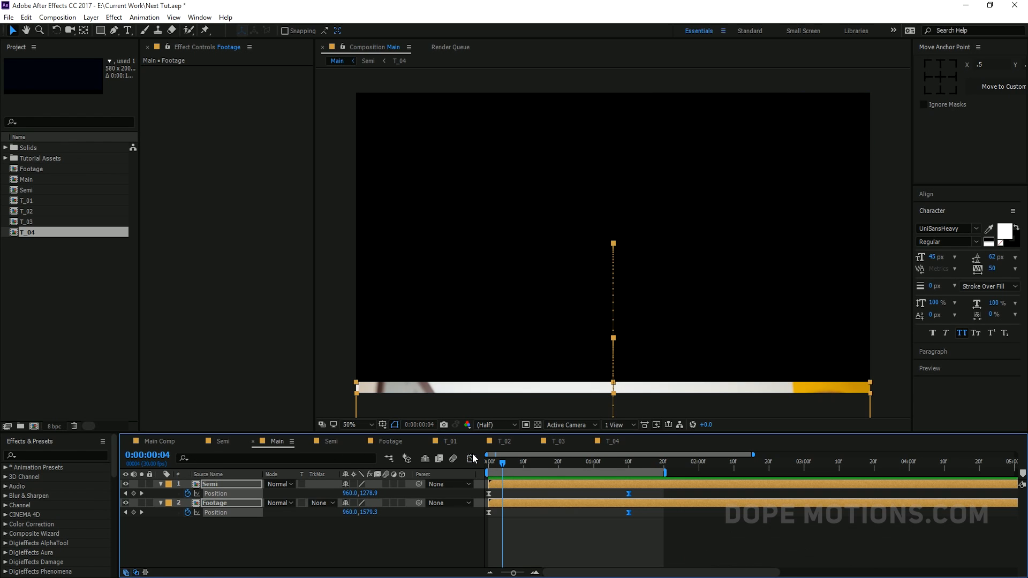
click(160, 484)
click(161, 493)
Check the slide-in timing in Main, and delay all seven Semi layers so the background layers start at 0:00:00:20
click(552, 478)
drag(499, 463, 532, 461)
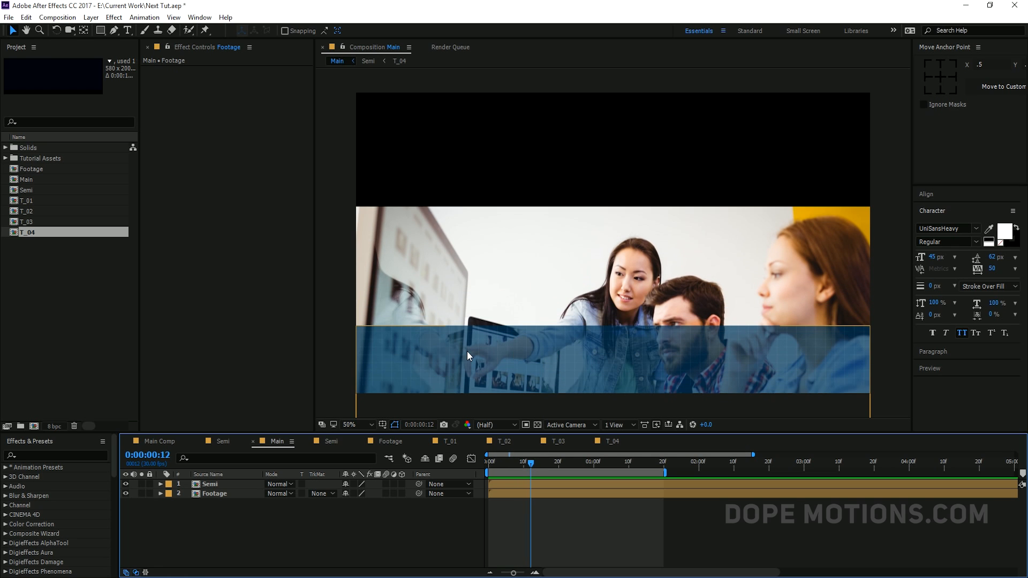
mouse_move(531, 466)
mouse_down()
mouse_move(574, 466)
mouse_move(548, 464)
mouse_up()
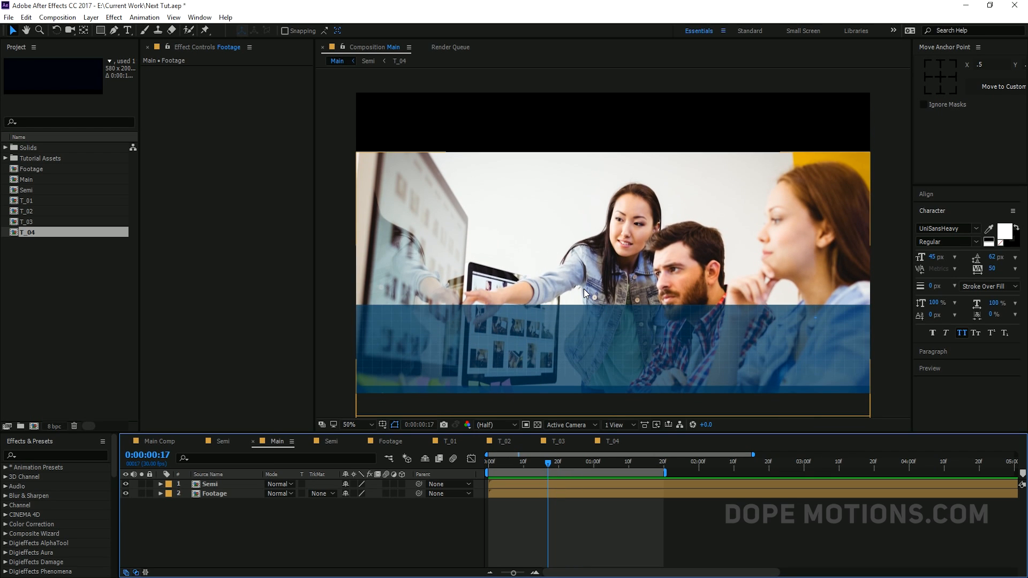
drag(547, 463, 575, 466)
double_click(217, 483)
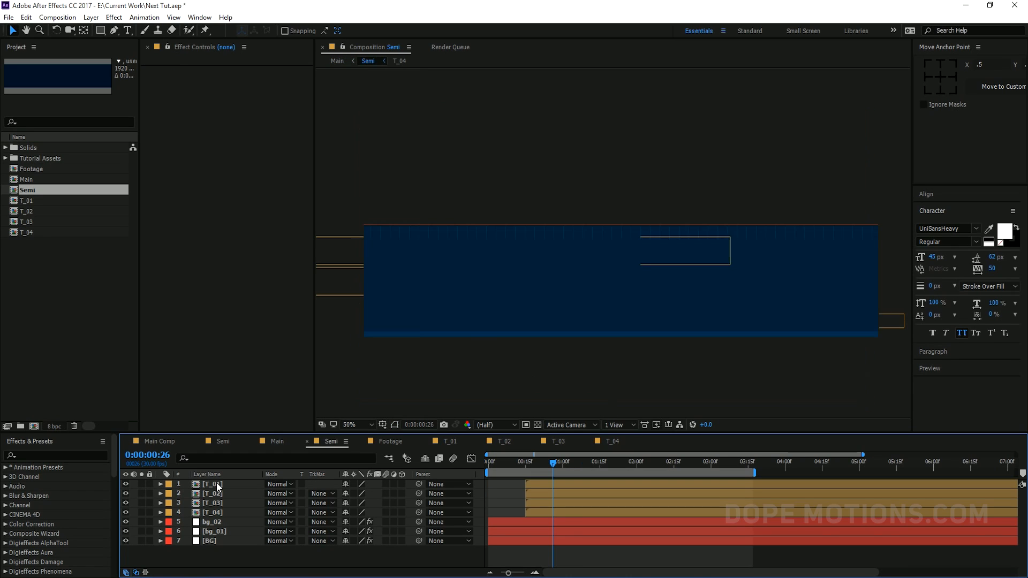
drag(193, 547, 225, 483)
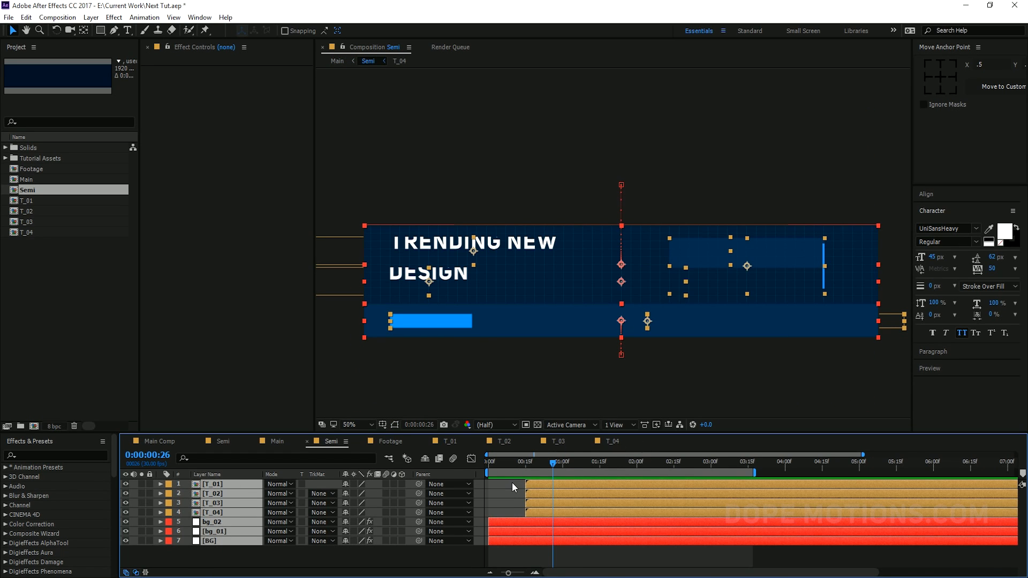
key(equal)
drag(579, 487, 676, 486)
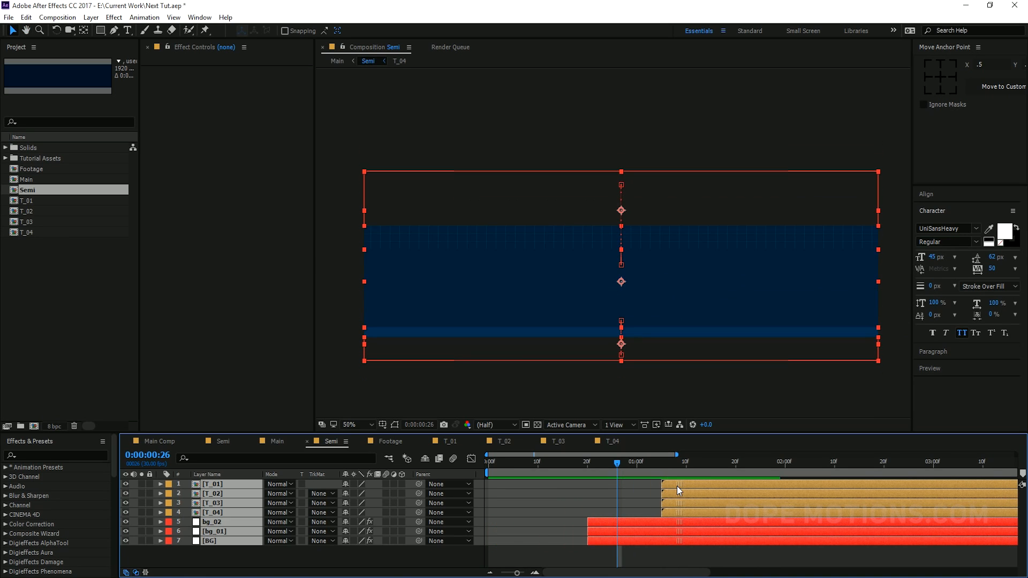
click(588, 461)
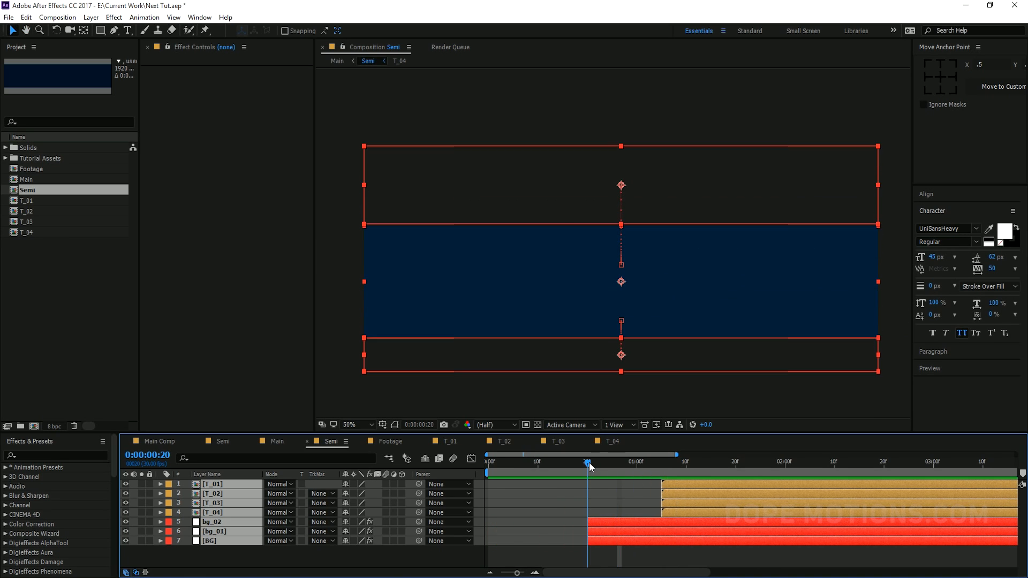
click(540, 549)
Check the Semi bar's entrance in Main, and make the BG layer in the Semi composition start at 0:00:00:00
click(283, 441)
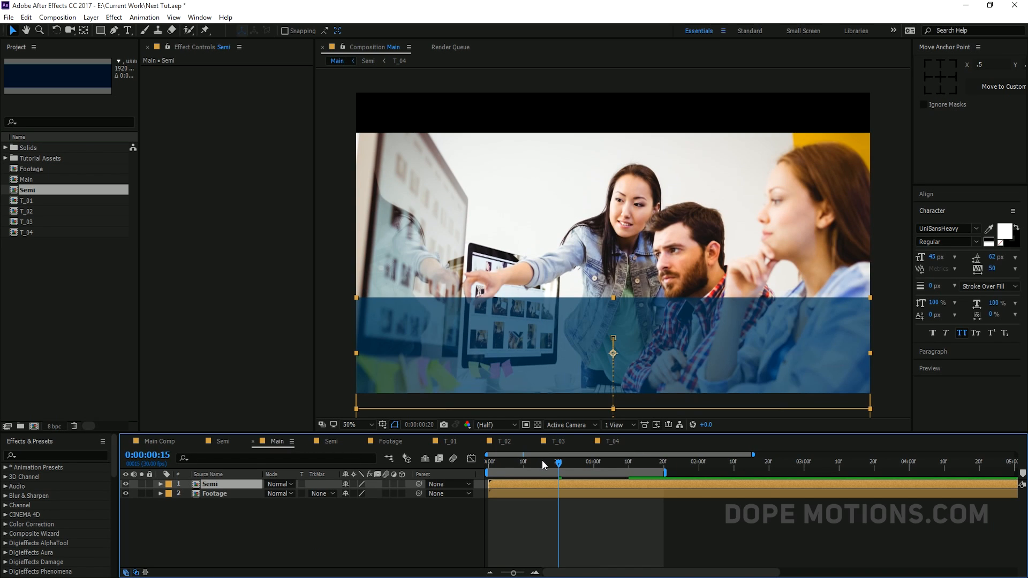
mouse_move(542, 461)
mouse_down()
mouse_move(600, 468)
mouse_move(552, 469)
mouse_up()
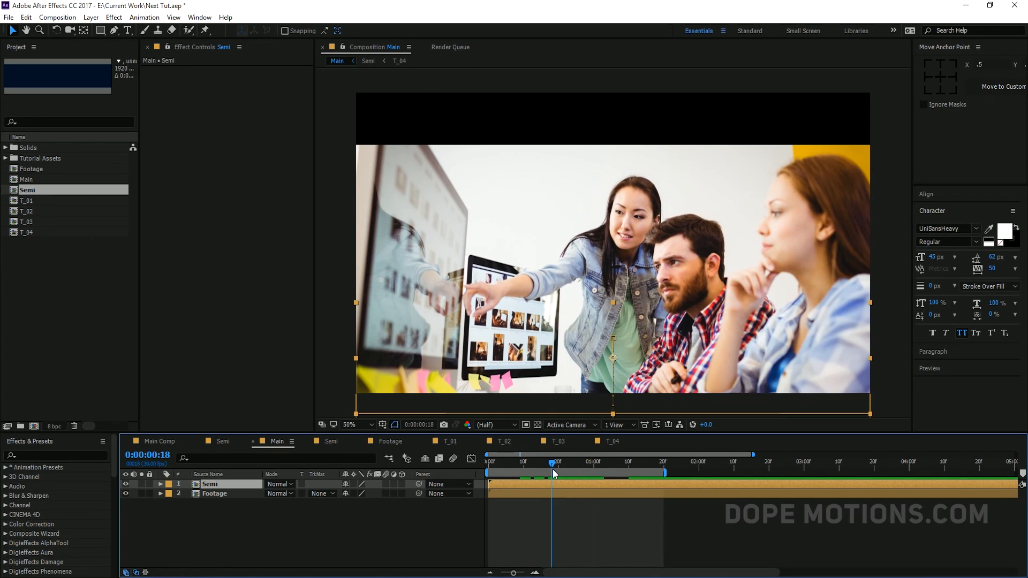
click(607, 439)
click(381, 441)
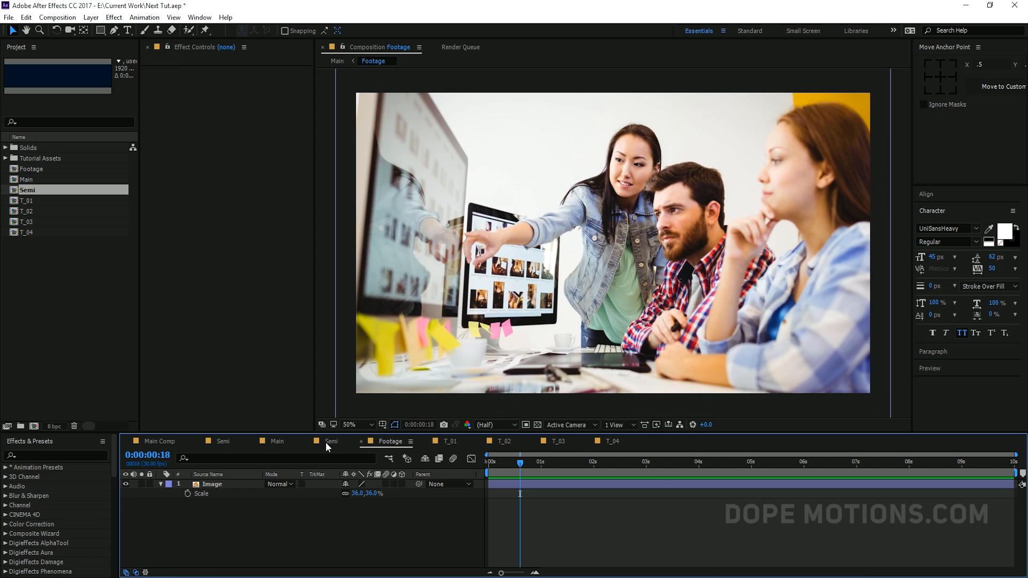
click(326, 442)
click(225, 542)
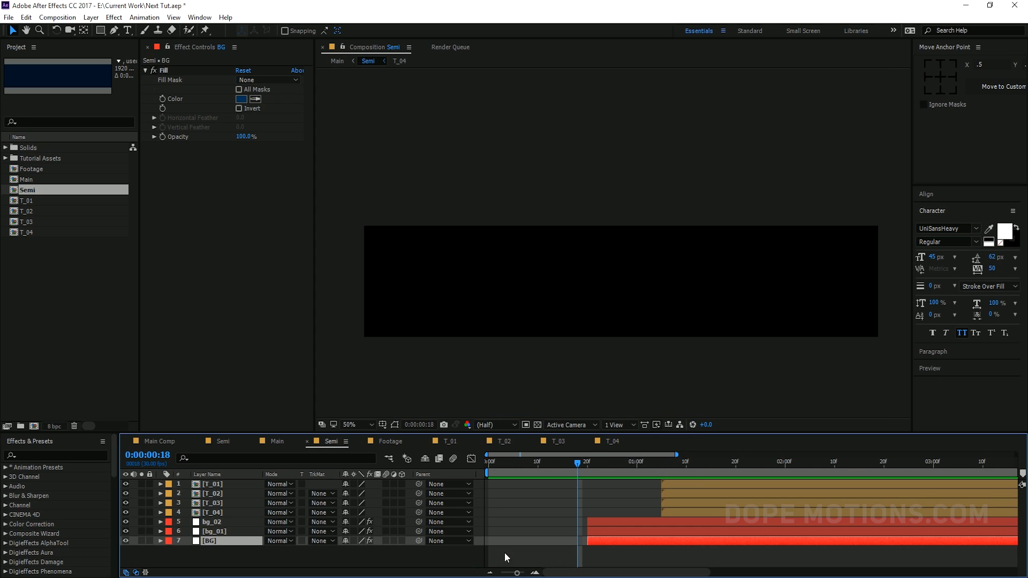
drag(587, 542, 566, 545)
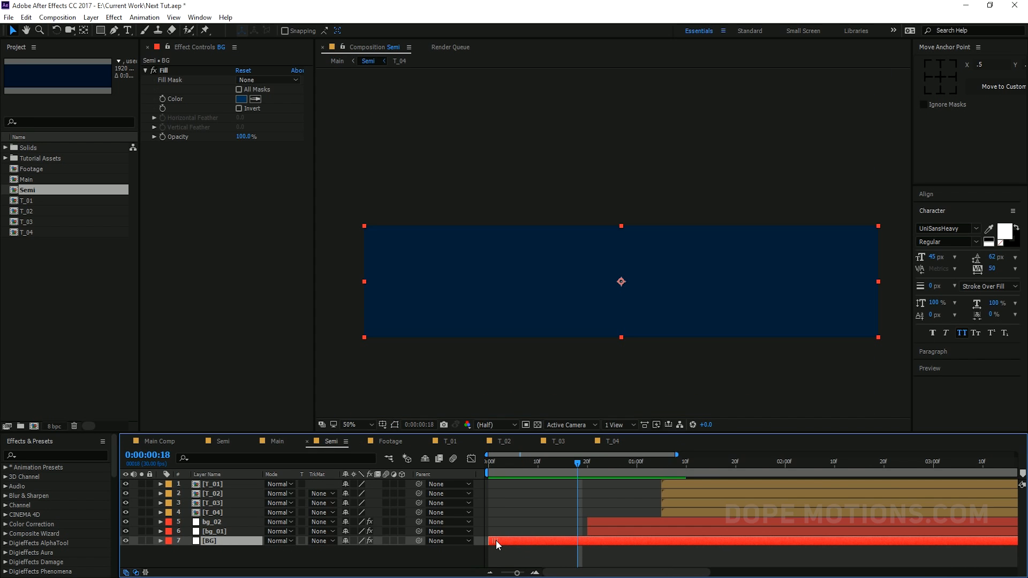
In Main, end the work area at 0:00:03:05 and preview the slide-in together with the title entrances
click(425, 557)
click(292, 441)
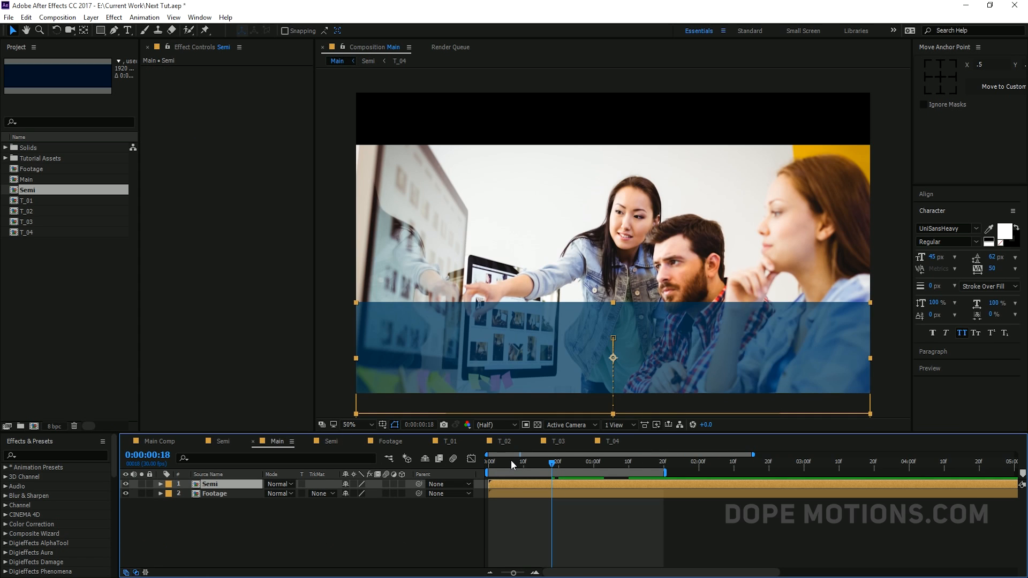
drag(511, 460, 734, 470)
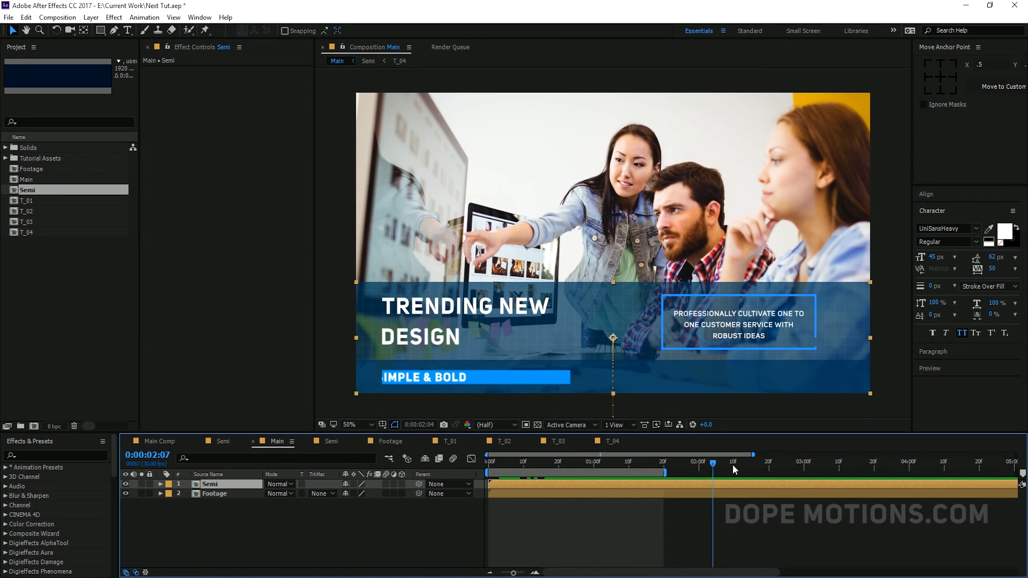
key(n)
key(space)
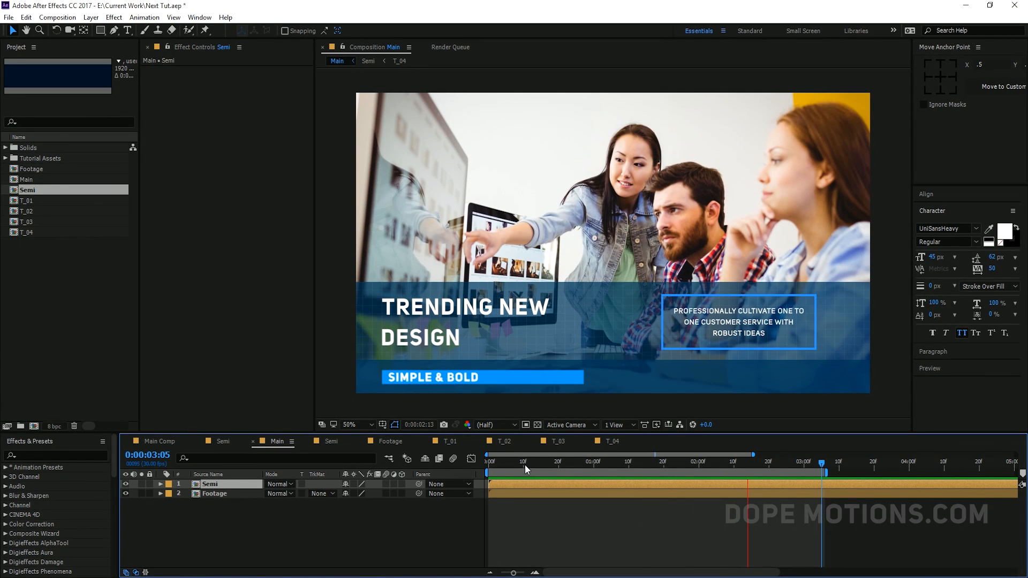
click(525, 464)
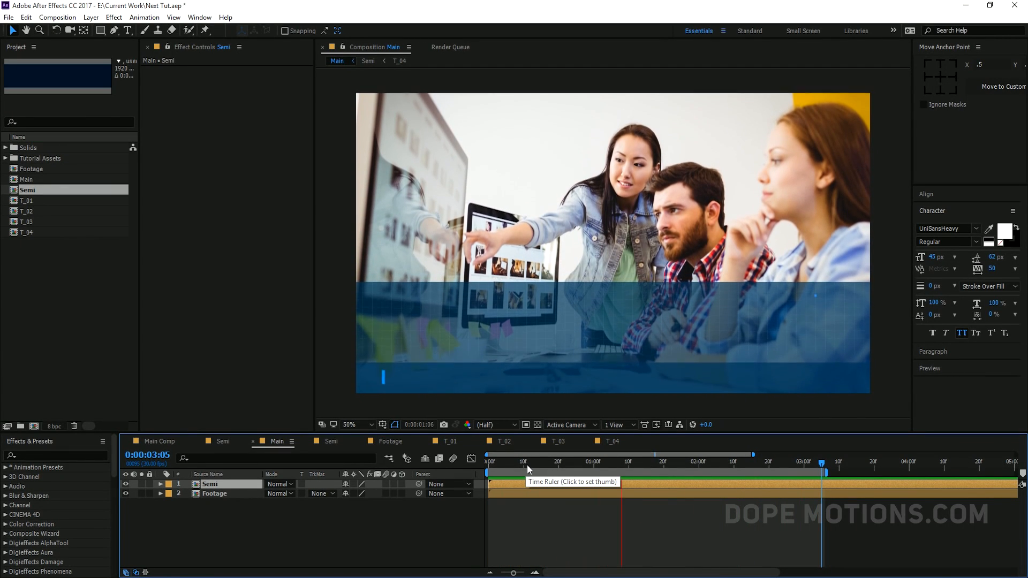
key(space)
drag(550, 465, 656, 468)
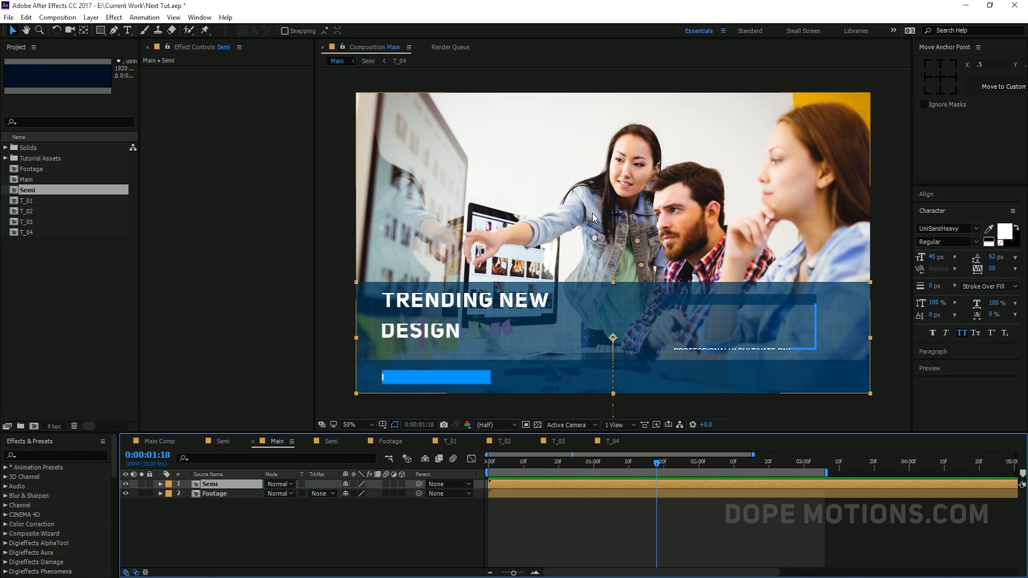
Add a Scale keyframe of 100% to the Footage layer at 0:00:01:00
click(223, 502)
click(224, 495)
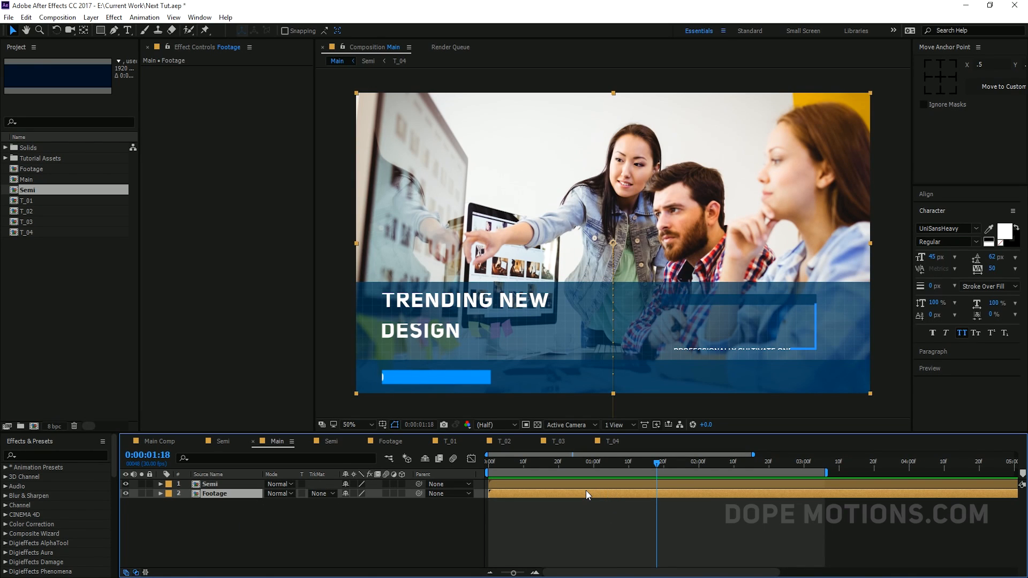
key(s)
drag(633, 464, 593, 468)
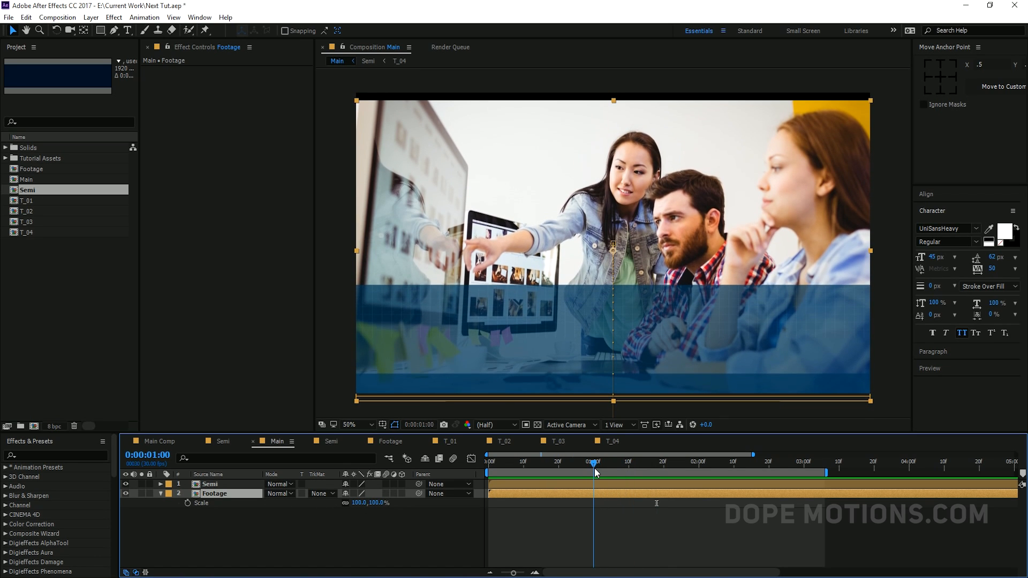
click(188, 503)
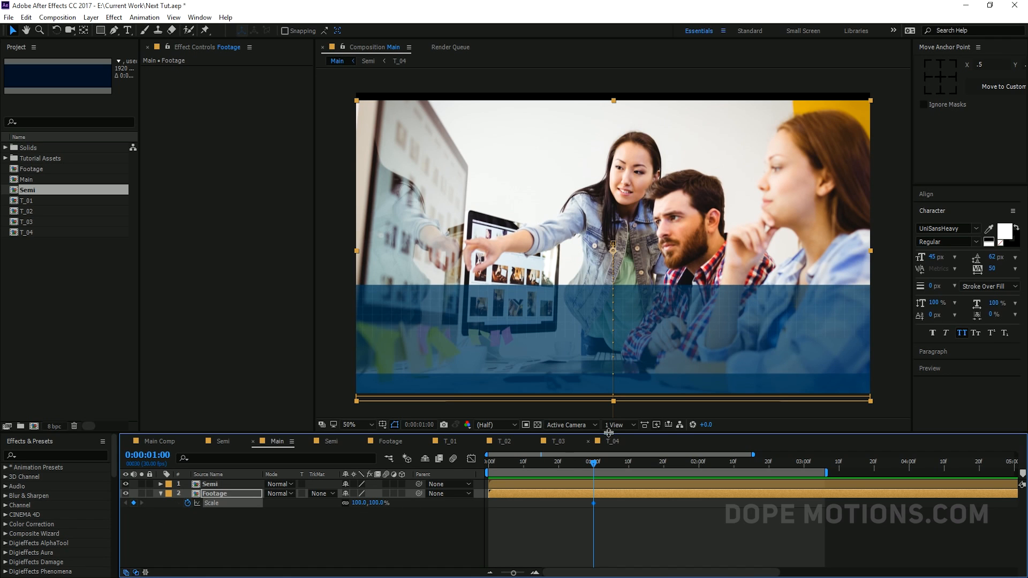
End the work area at 0:00:05:00 and set the Footage layer's Scale to 105% at that time
drag(594, 465, 782, 494)
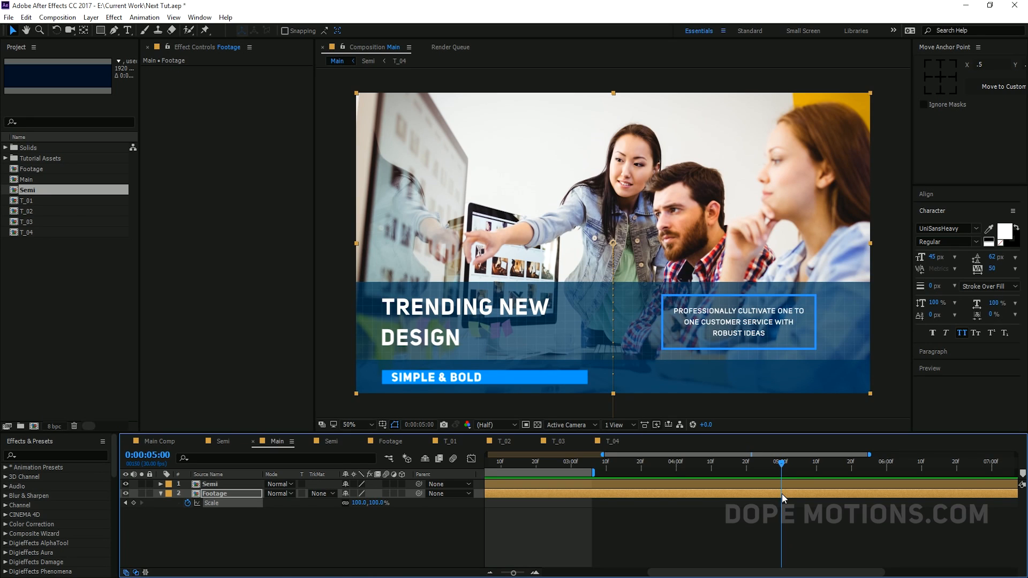
key(n)
scroll(685, 518, down, 1)
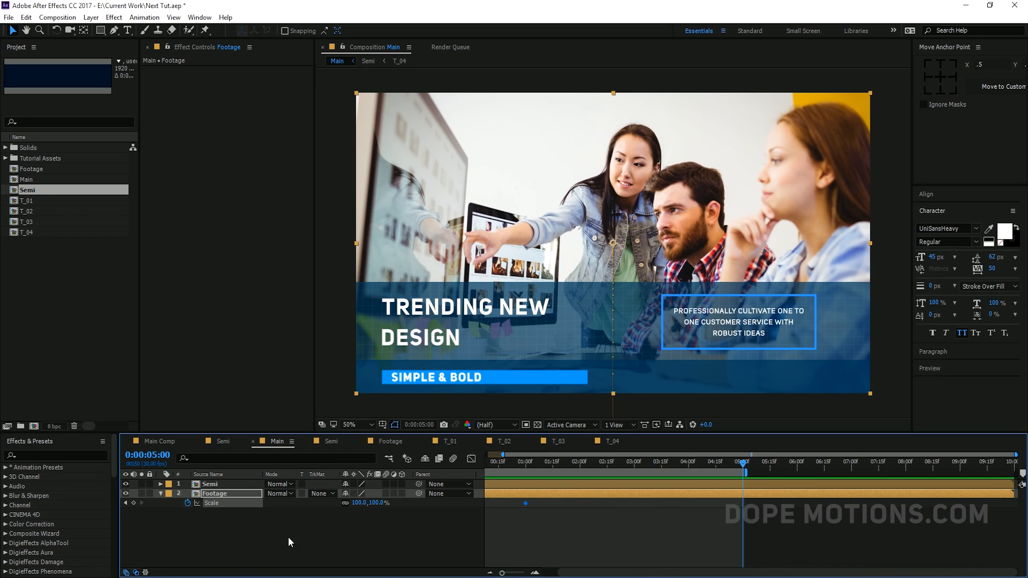
click(377, 503)
text(105)
key(Return)
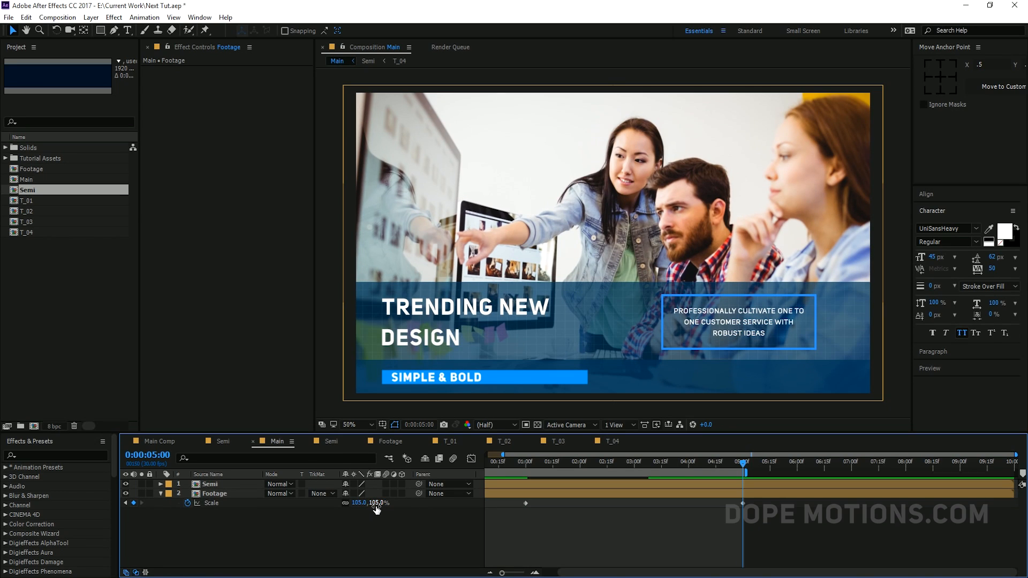
Easy-ease both Footage Scale keyframes and preview the slow zoom from the start of Main
drag(506, 522, 759, 501)
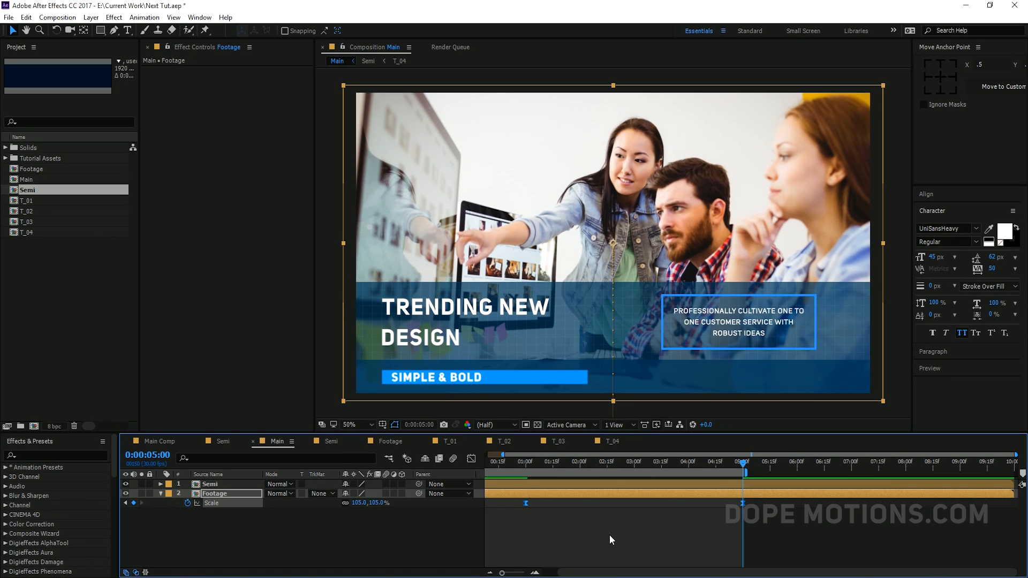
scroll(609, 535, down, 1)
key(Home)
key(space)
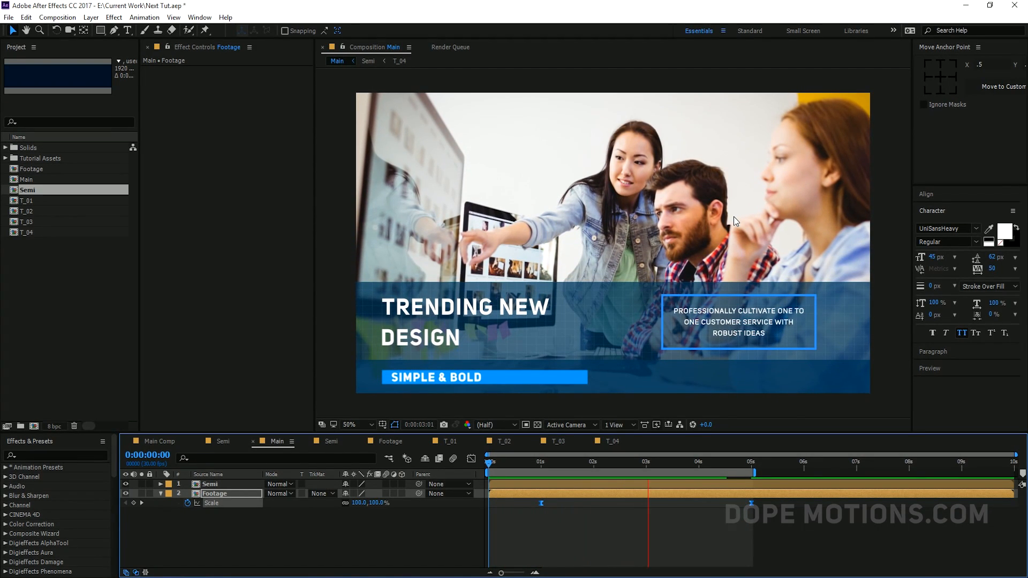
key(space)
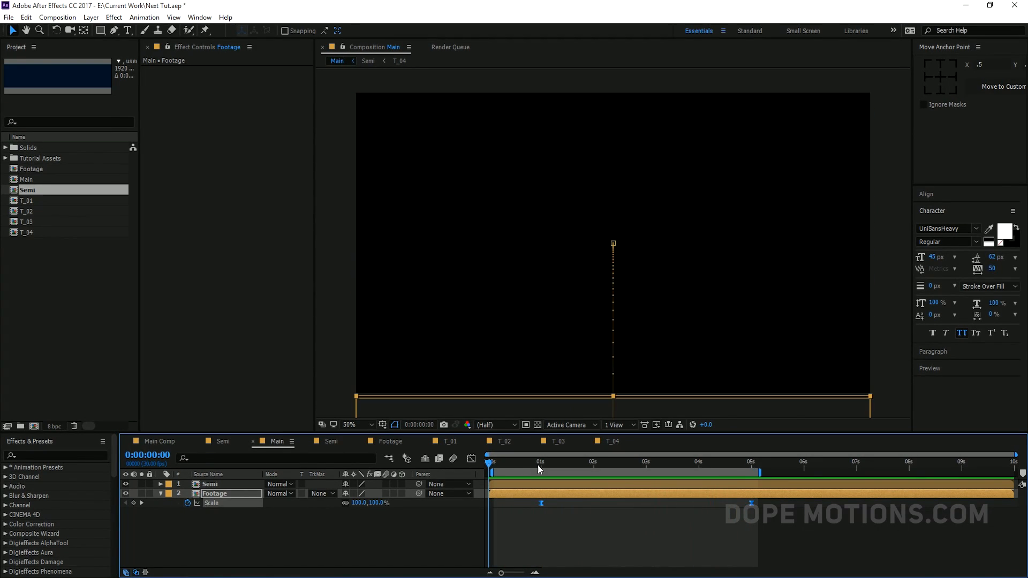
drag(524, 462, 609, 464)
drag(539, 464, 599, 466)
click(232, 531)
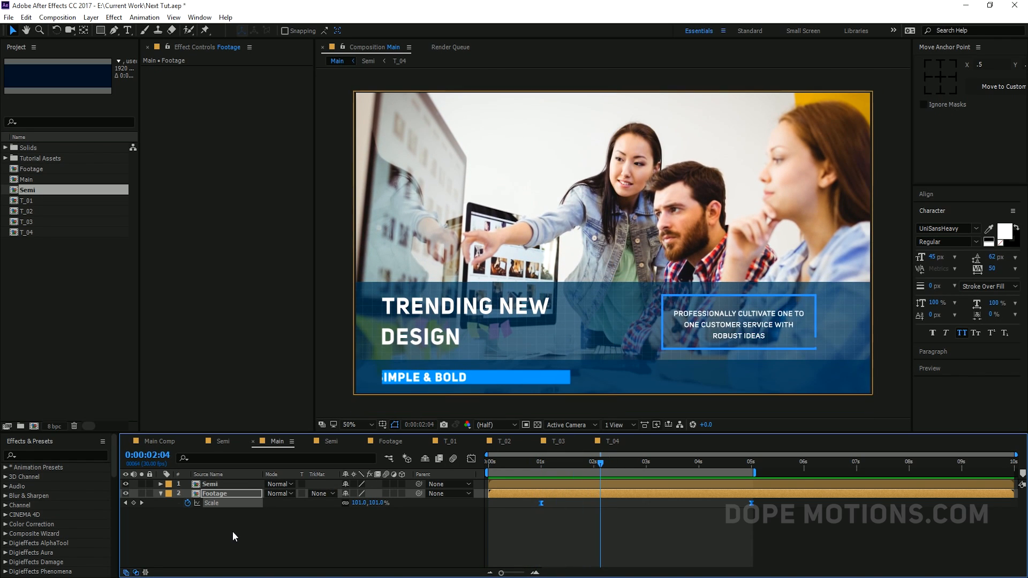
Examine the accent stroke above the text bar in the finished Main Comp, and collapse the Footage properties back in Main
click(156, 438)
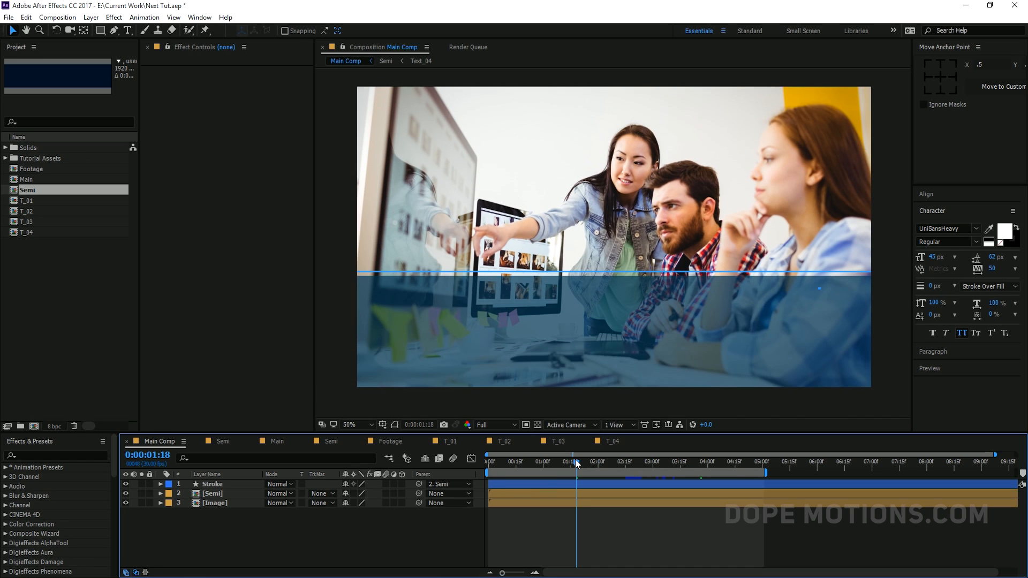
drag(576, 463, 669, 461)
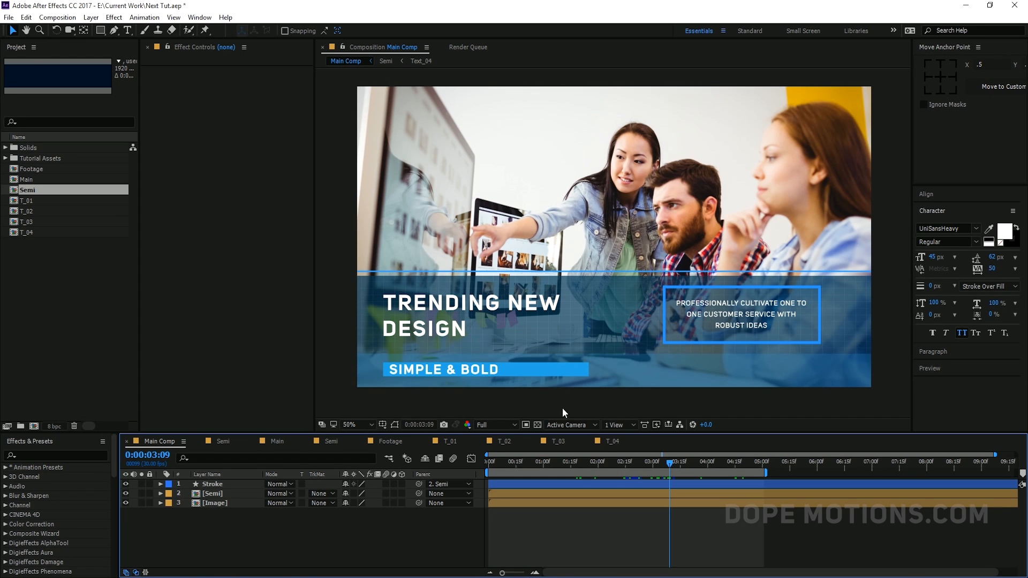
click(277, 440)
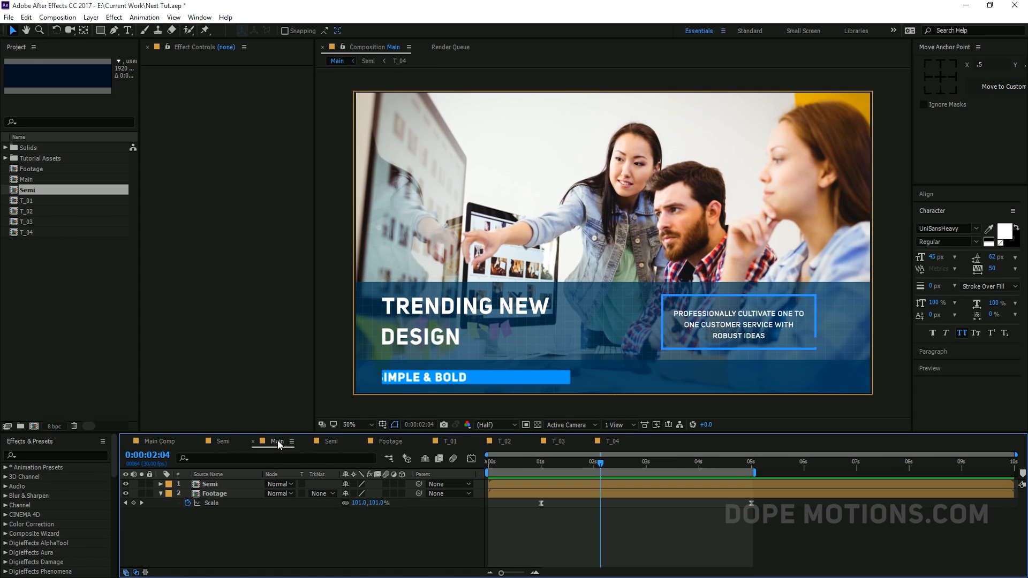
click(160, 493)
click(160, 493)
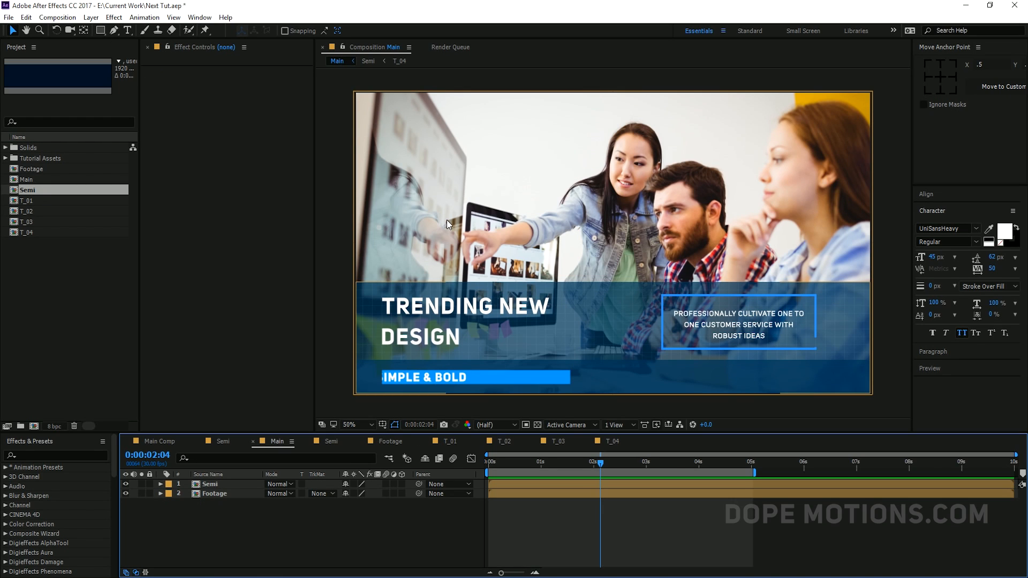
Draw a straight horizontal Pen line across the full frame just above the Semi bar, with a 10 px blue stroke
click(115, 30)
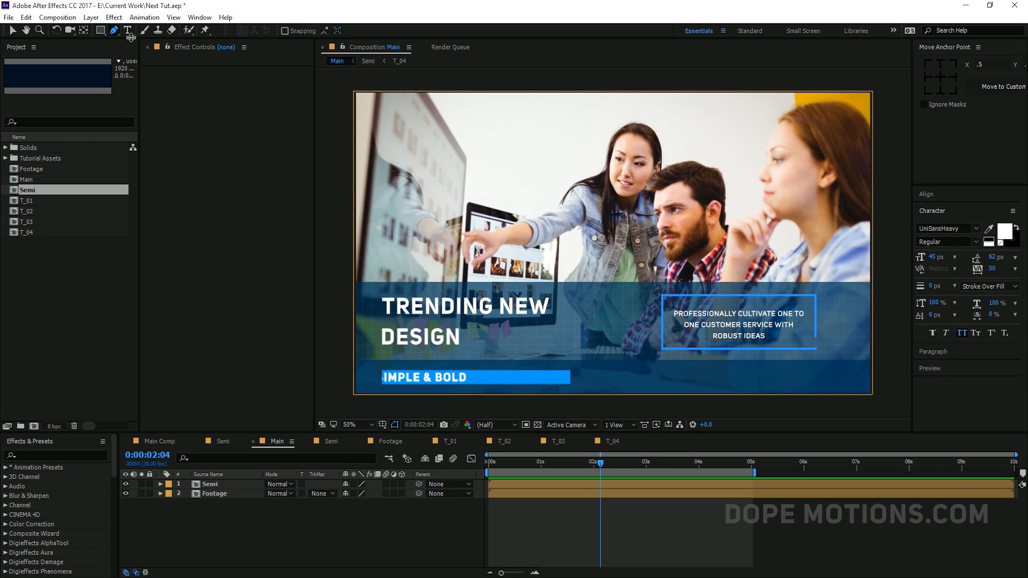
click(351, 278)
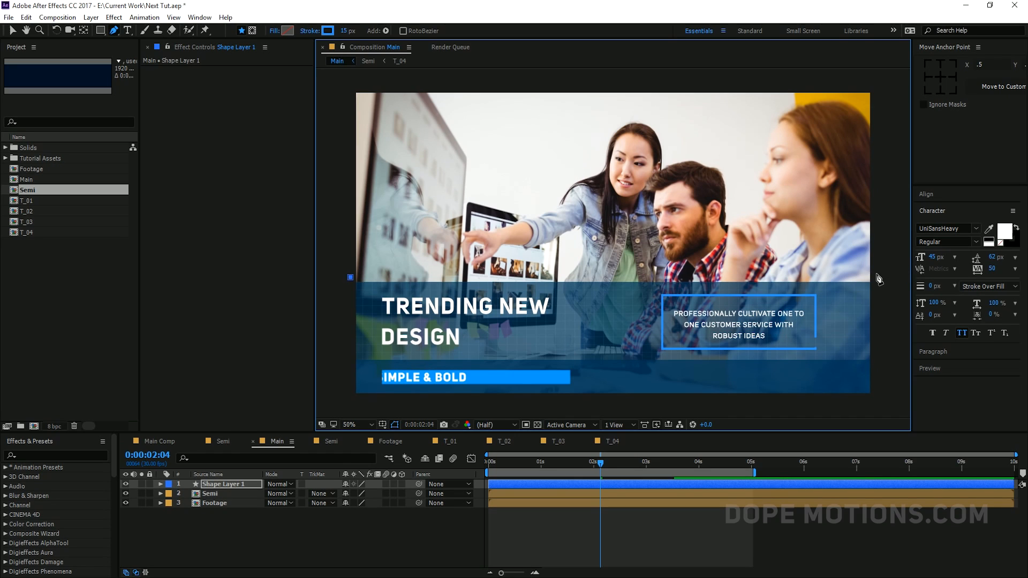
click(877, 278)
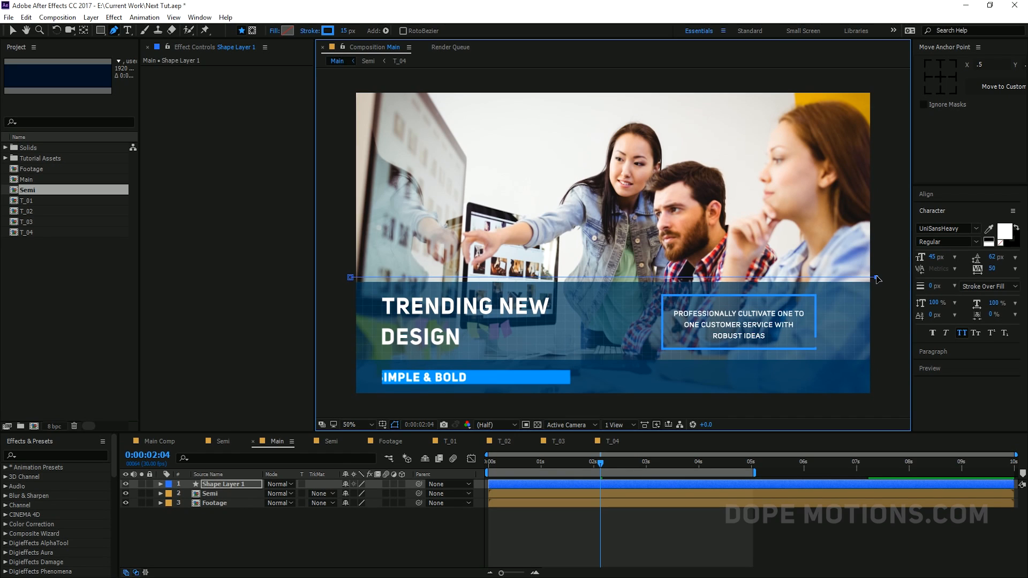
click(341, 31)
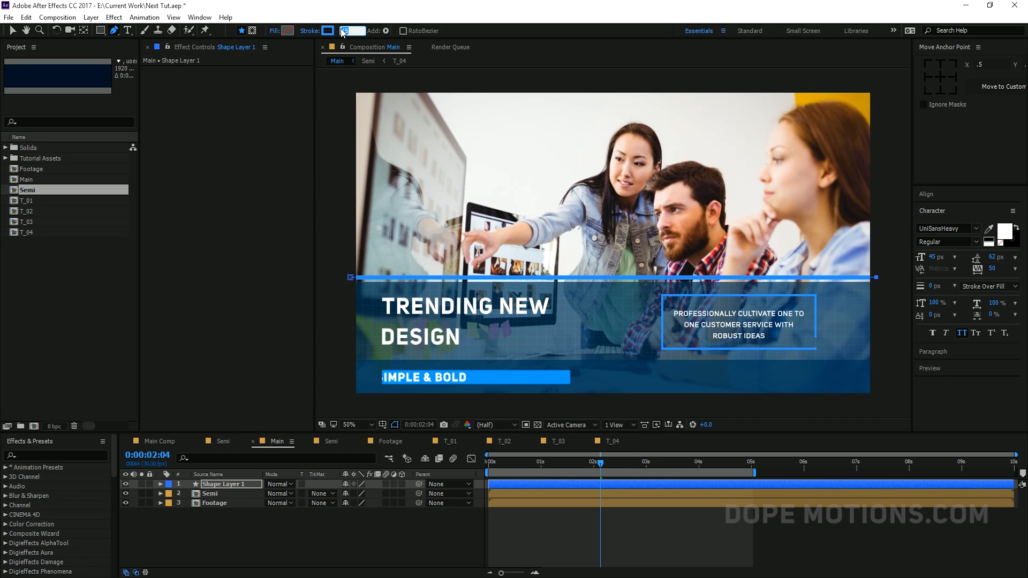
text(10)
key(Return)
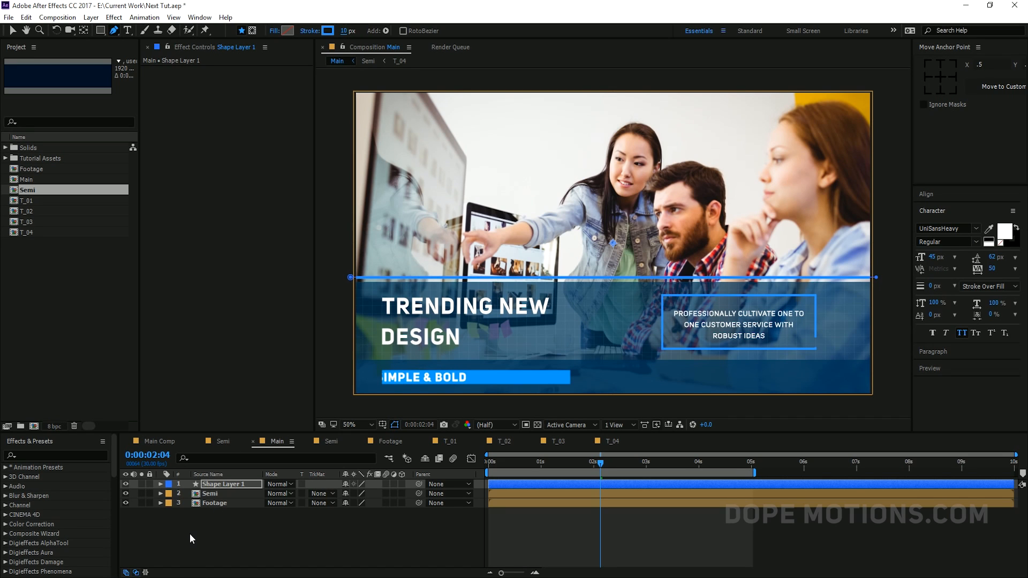
click(189, 534)
Parent the line's shape layer to Semi at about 0:00:03:07 and preview Main from the start
drag(499, 461, 658, 463)
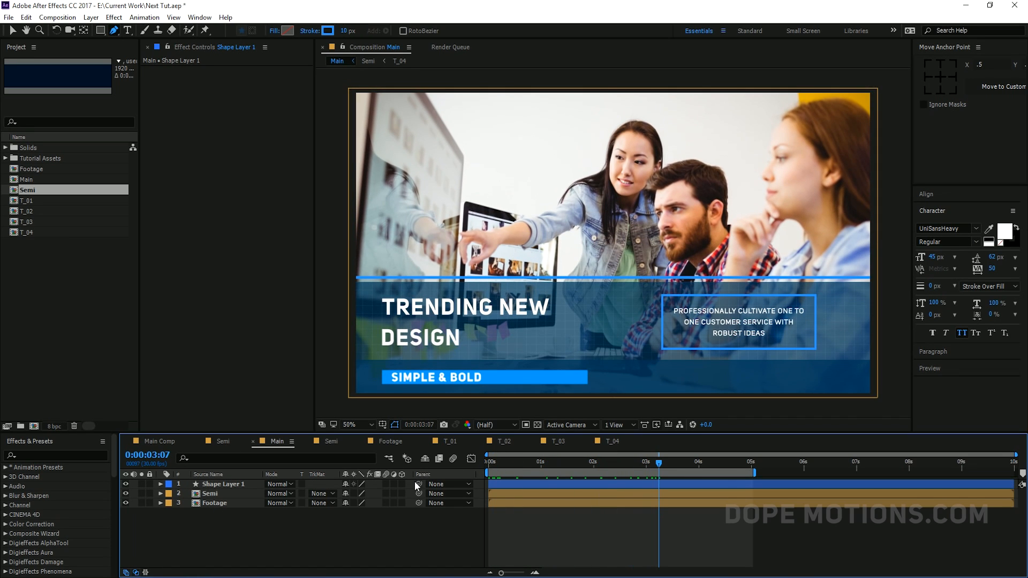
drag(418, 483, 210, 491)
drag(615, 461, 465, 462)
key(space)
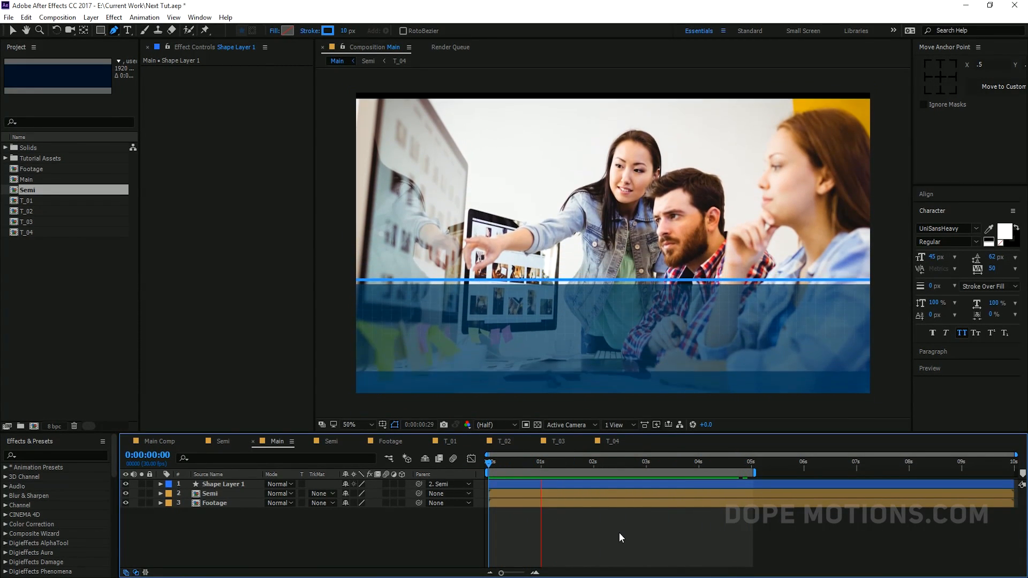